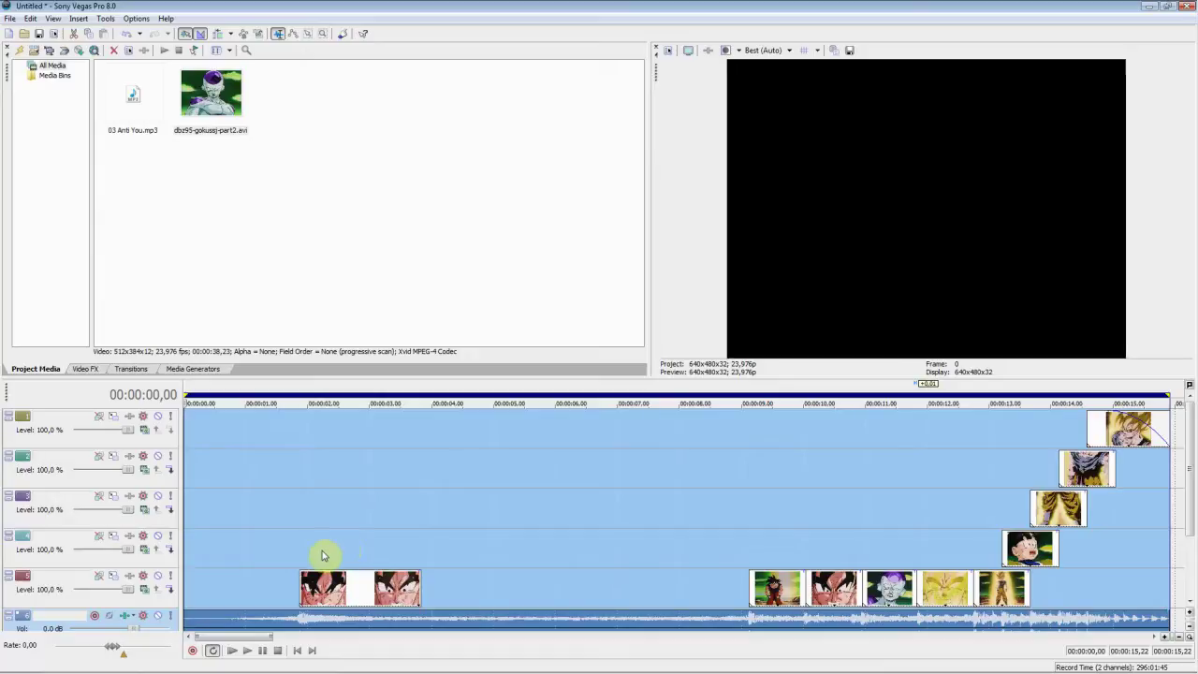
Step: Set the playback range to the full length of the music event and play the whole sequence
click(299, 556)
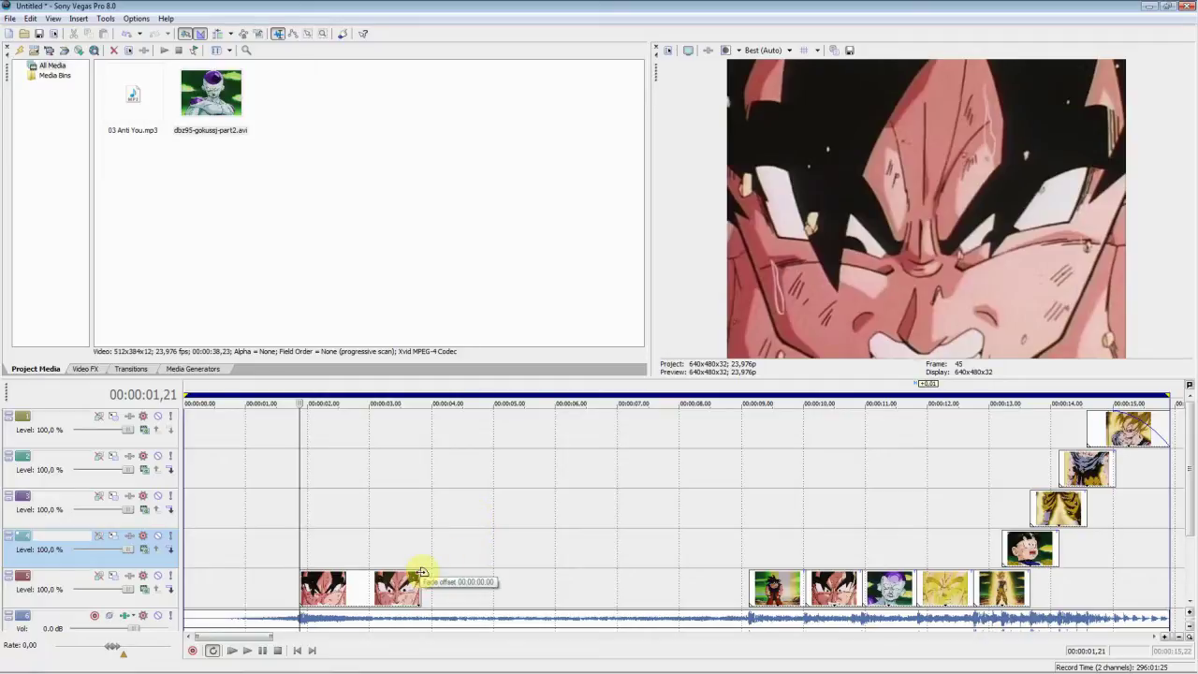
scroll(480, 544, up, 2)
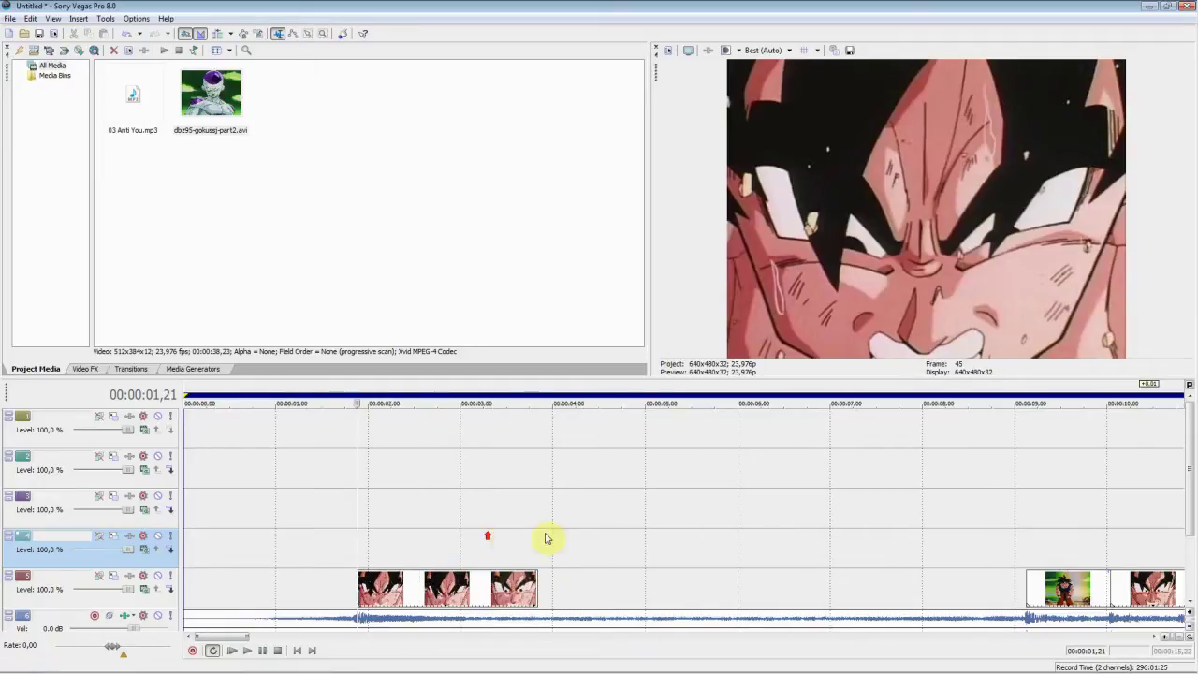
scroll(566, 537, down, 1)
scroll(531, 541, down, 1)
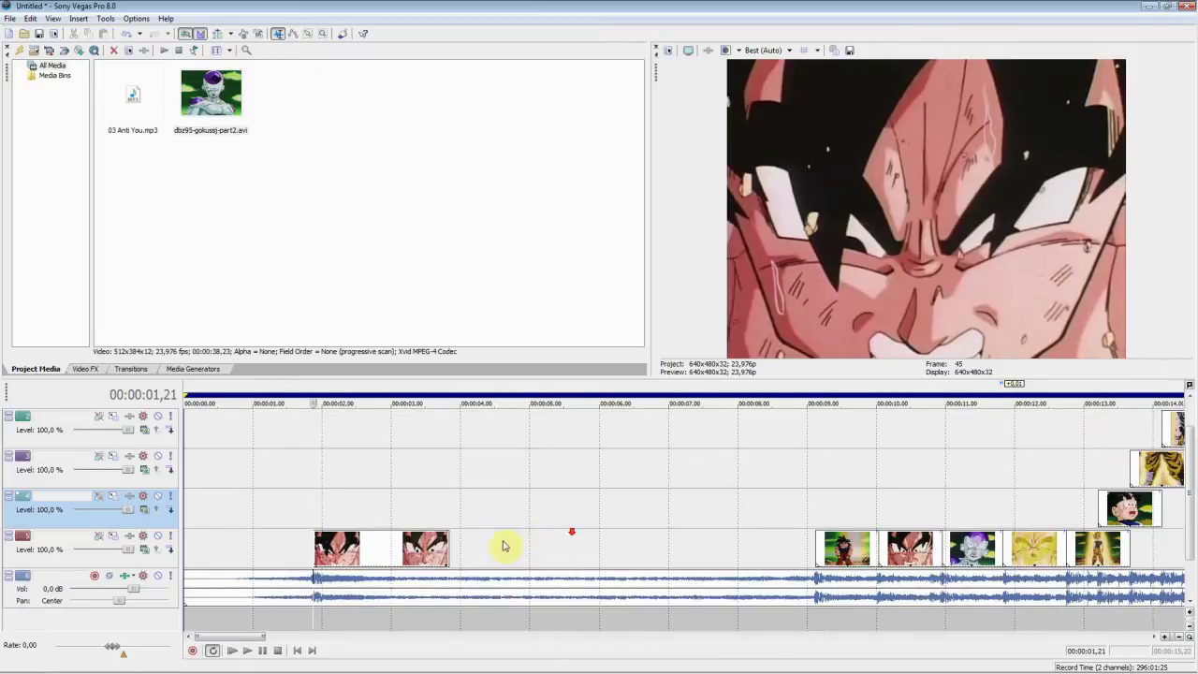
scroll(459, 535, down, 1)
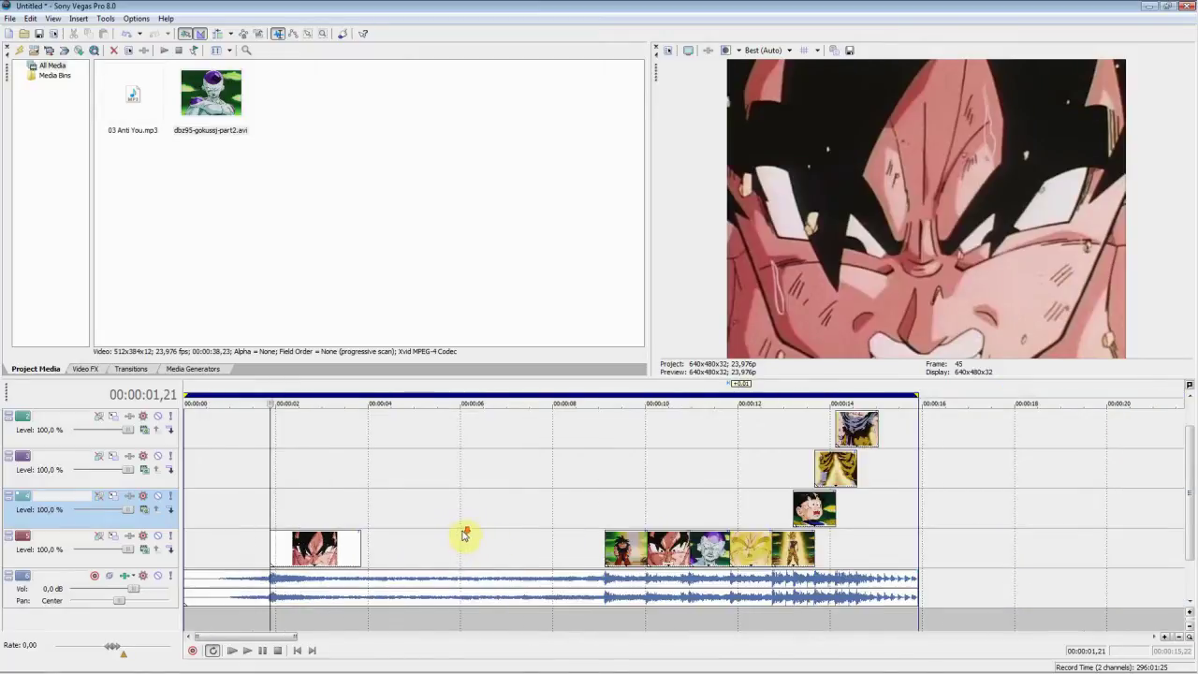
double_click(510, 595)
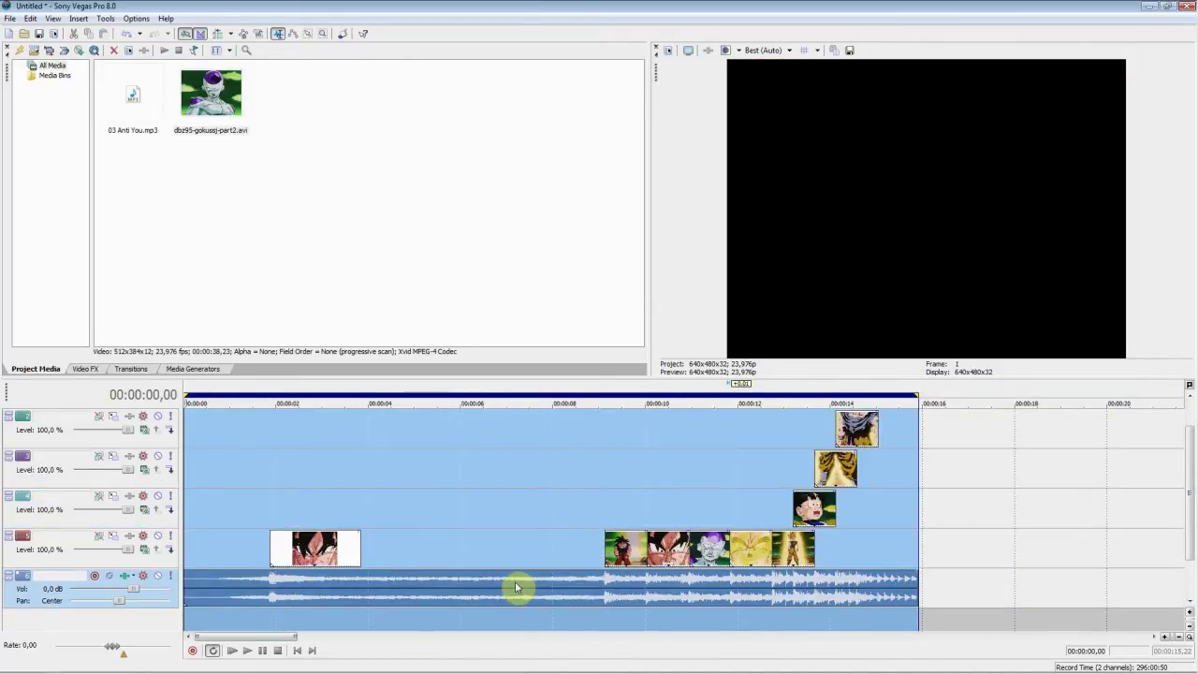
click(515, 587)
key(space)
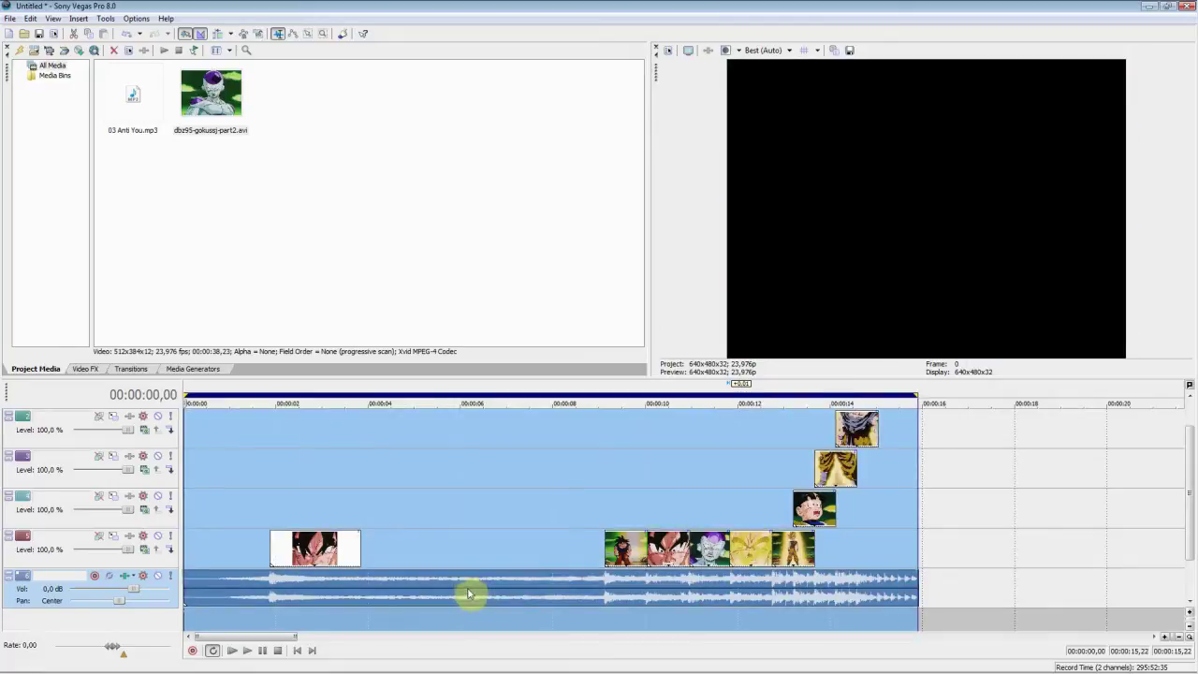
double_click(468, 584)
key(space)
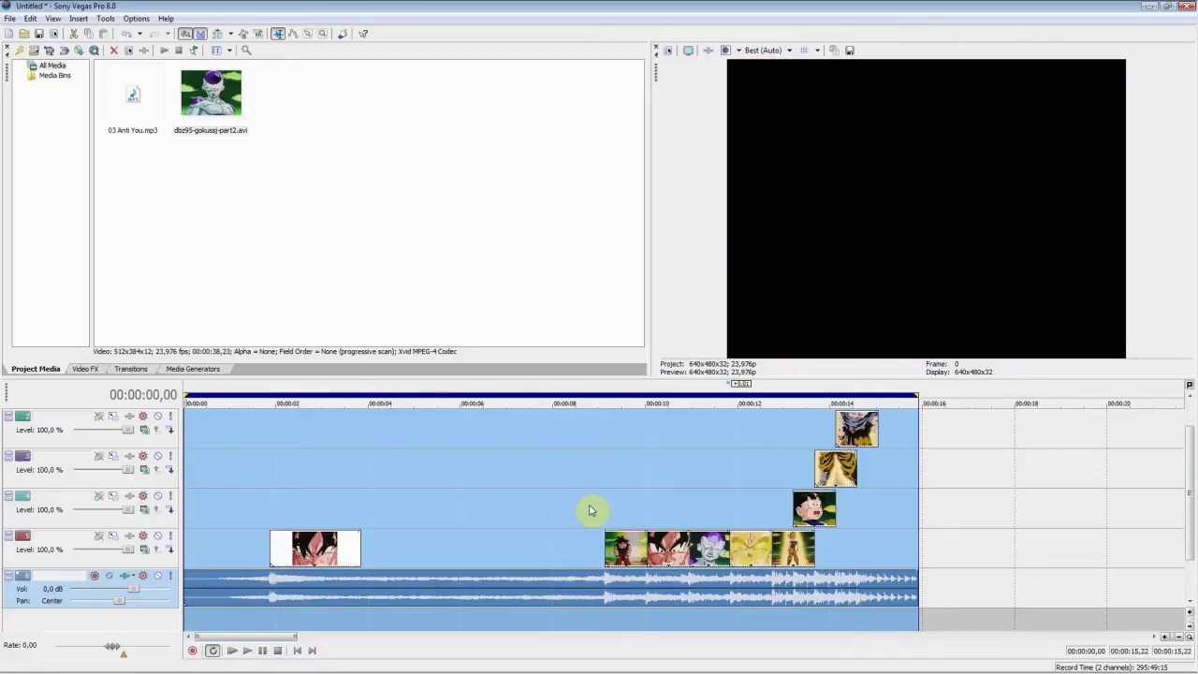
Step: Set the time selection to the first video clip and add a long fade-out across most of it, choosing its fade curve
double_click(318, 554)
drag(358, 530, 288, 541)
right_click(291, 534)
click(300, 542)
scroll(375, 553, up, 1)
scroll(531, 560, up, 1)
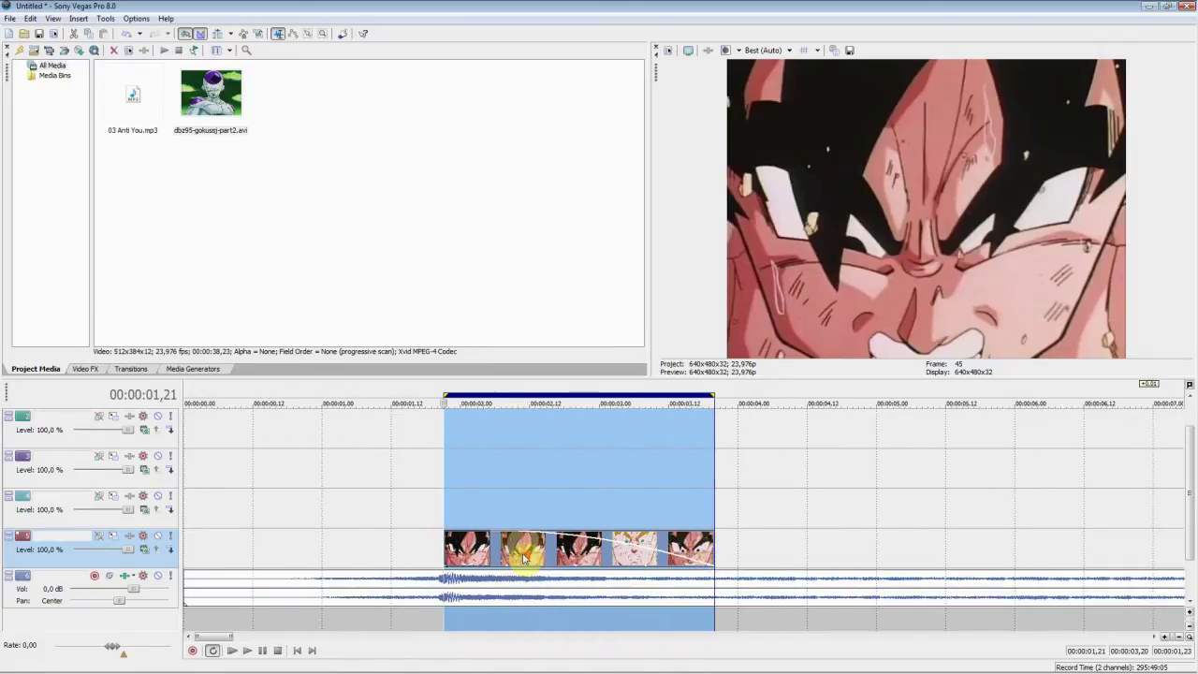
Step: Step through the opening frames of the first clip and play it to check the fade-out
right_click(474, 554)
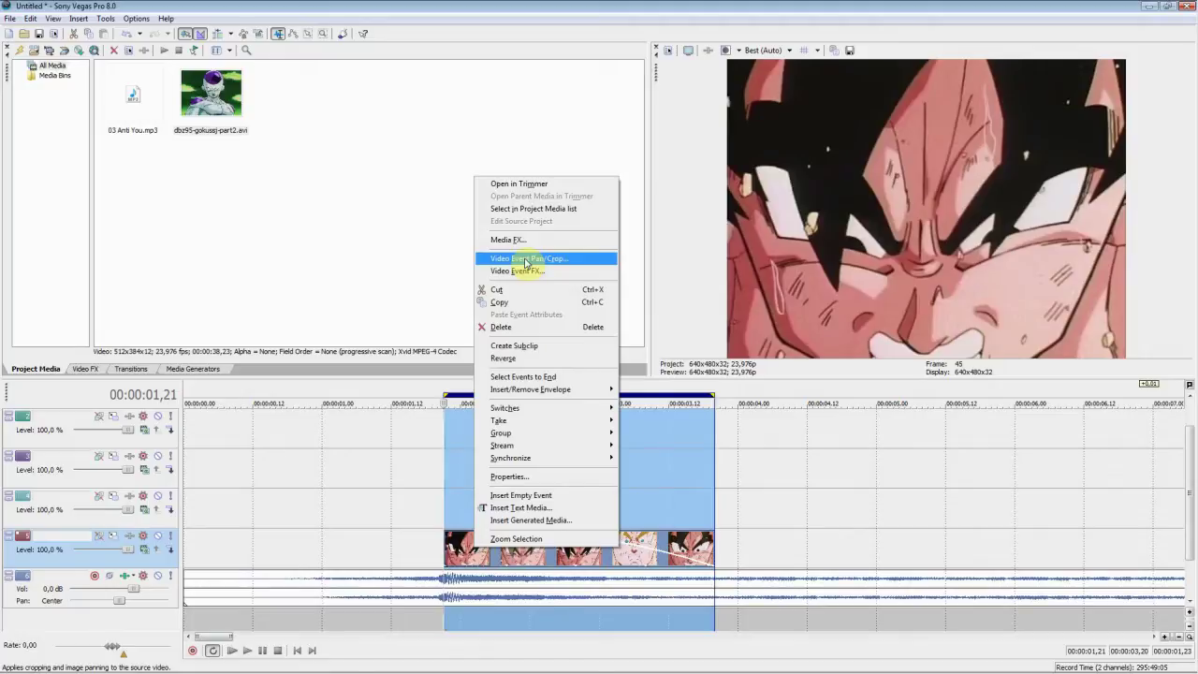
click(458, 567)
click(455, 566)
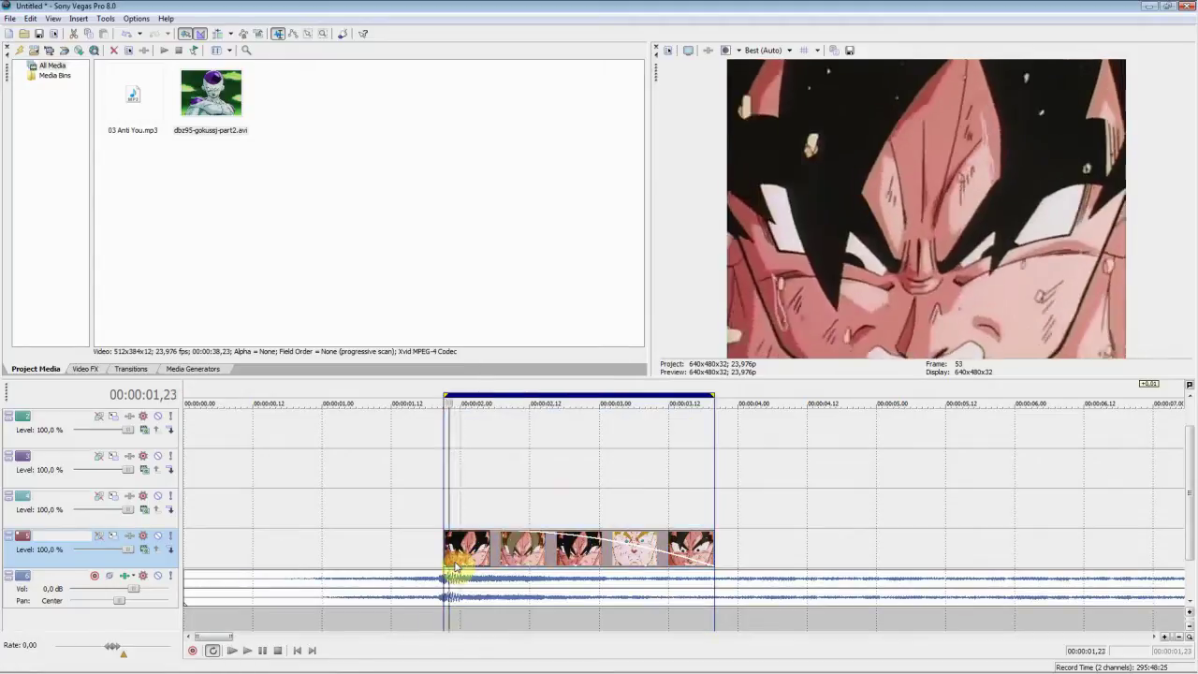
key(Right)
key(Right)
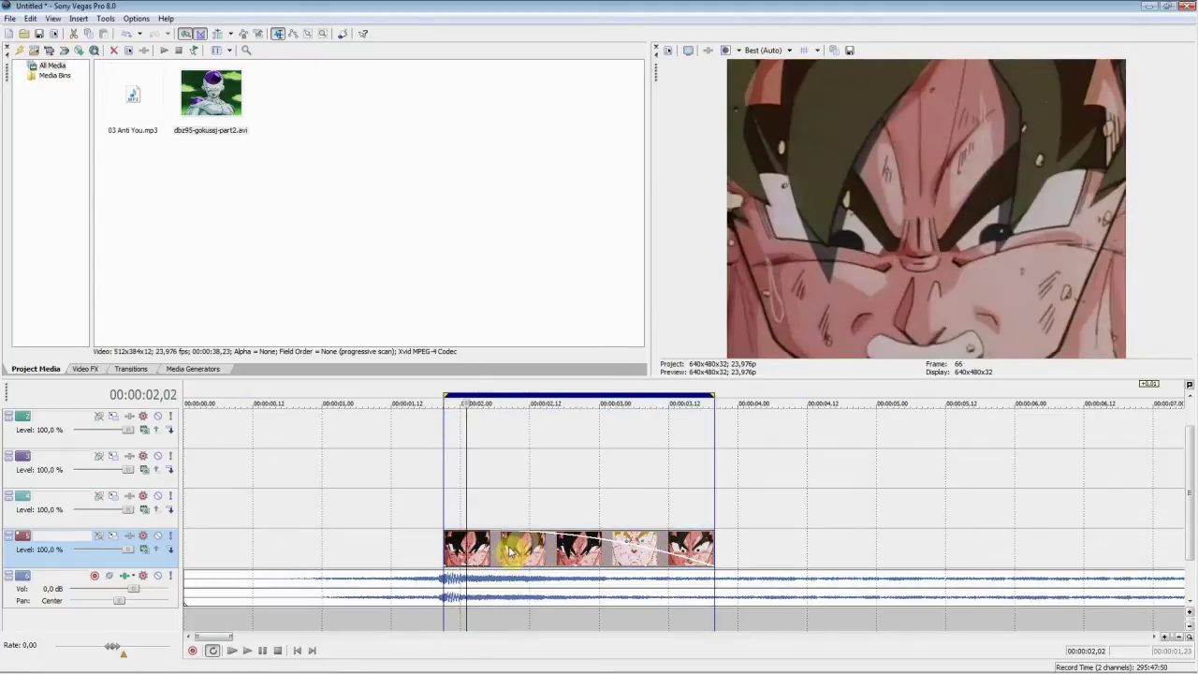
key(Right)
key(Right)
key(Right)
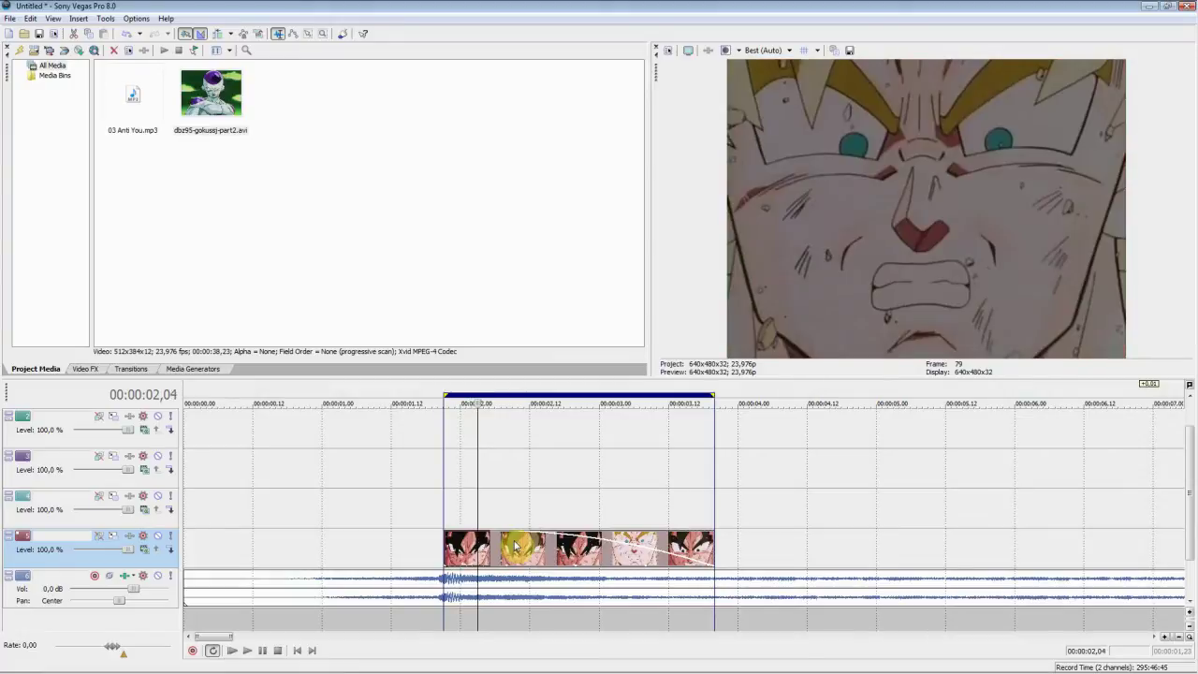
key(space)
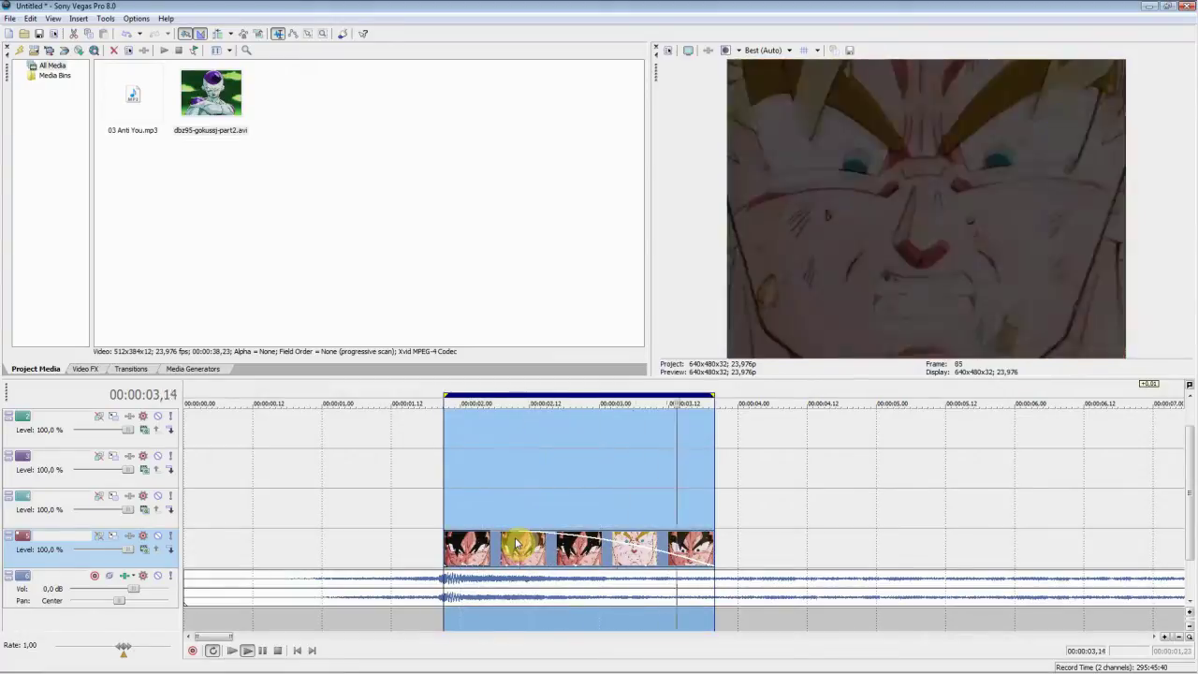
key(space)
Step: Disable resampling in the first clip's event properties
right_click(501, 546)
click(516, 533)
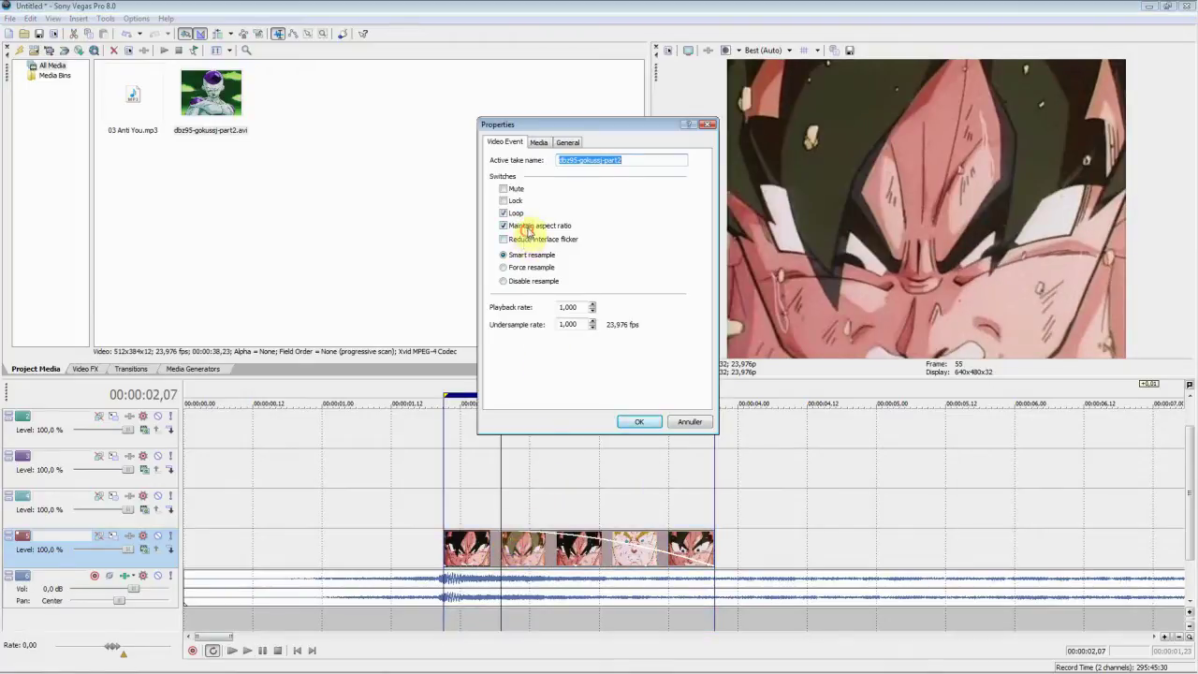
click(520, 281)
click(636, 421)
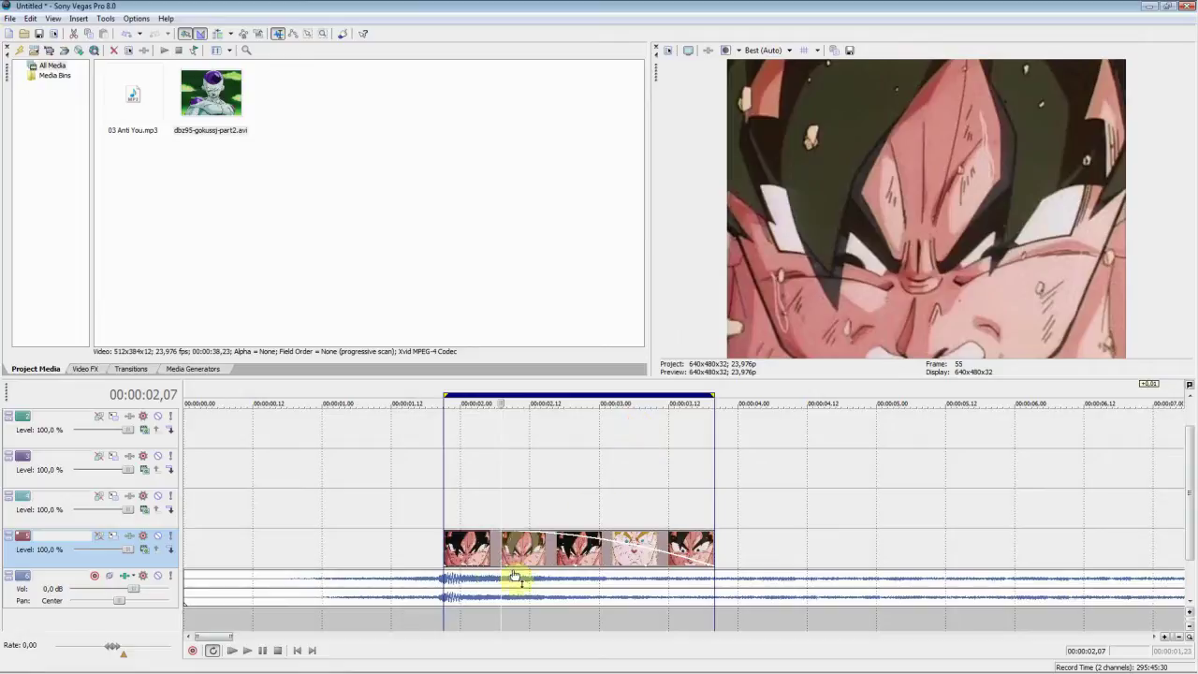
Step: Open Event Pan/Crop for the first clip, reposition and shrink its window beside the preview, and enable the Mask
right_click(464, 551)
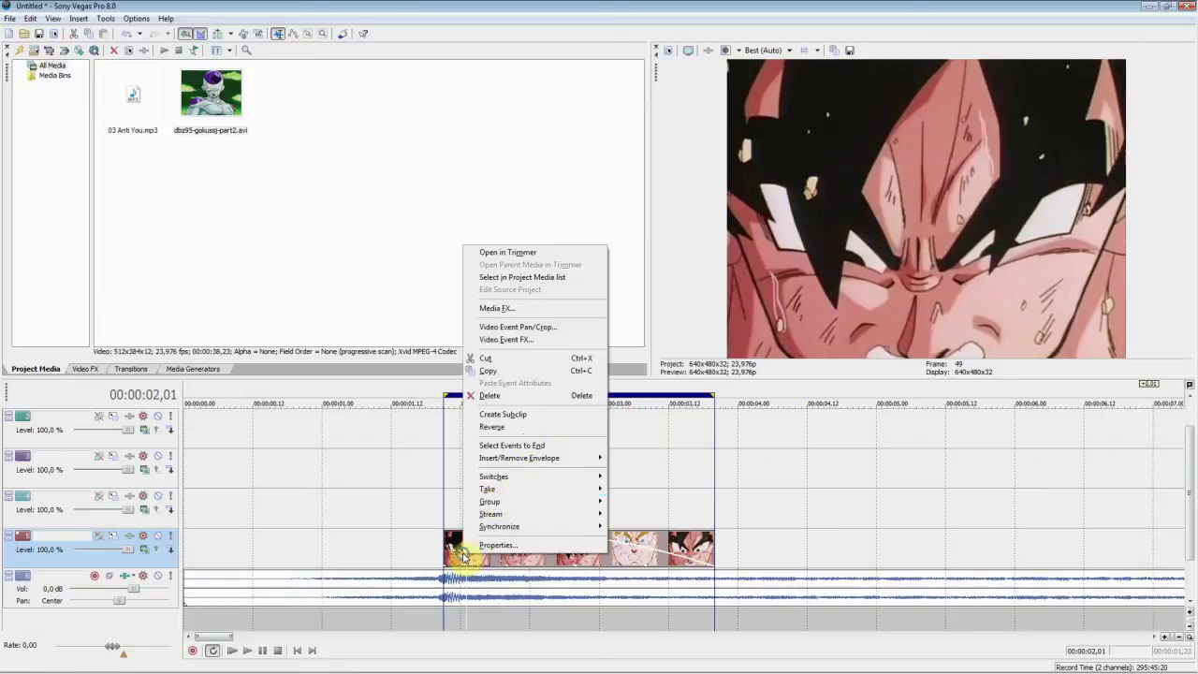
click(541, 327)
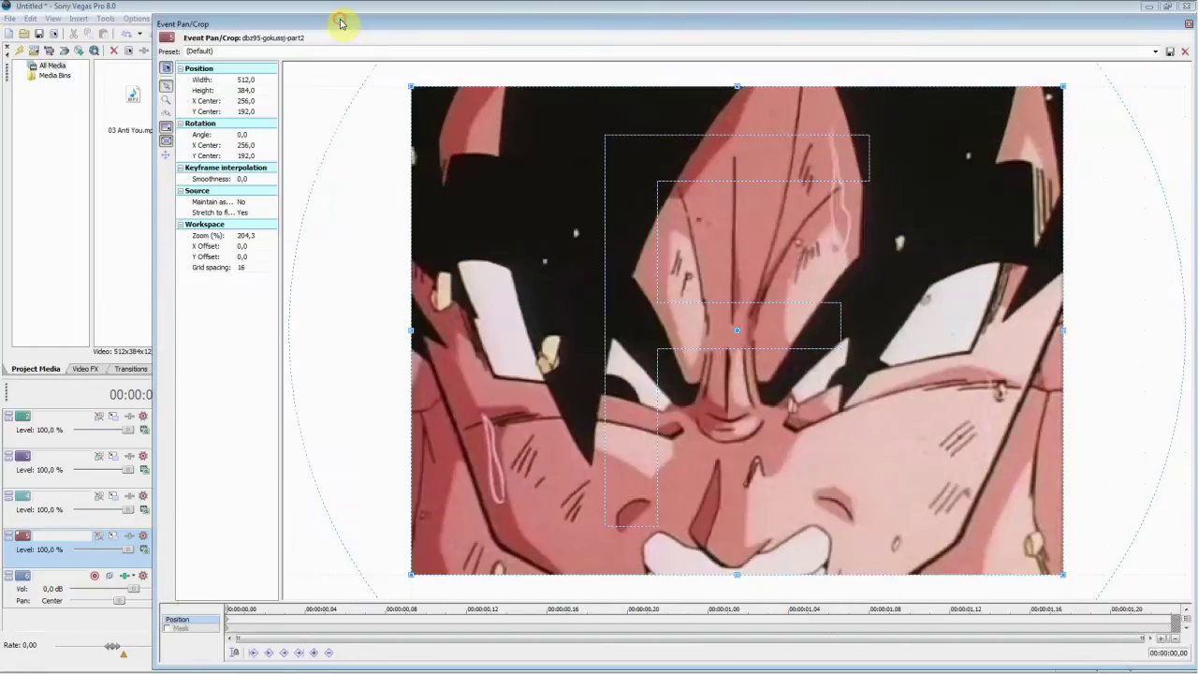
drag(340, 21, 261, 19)
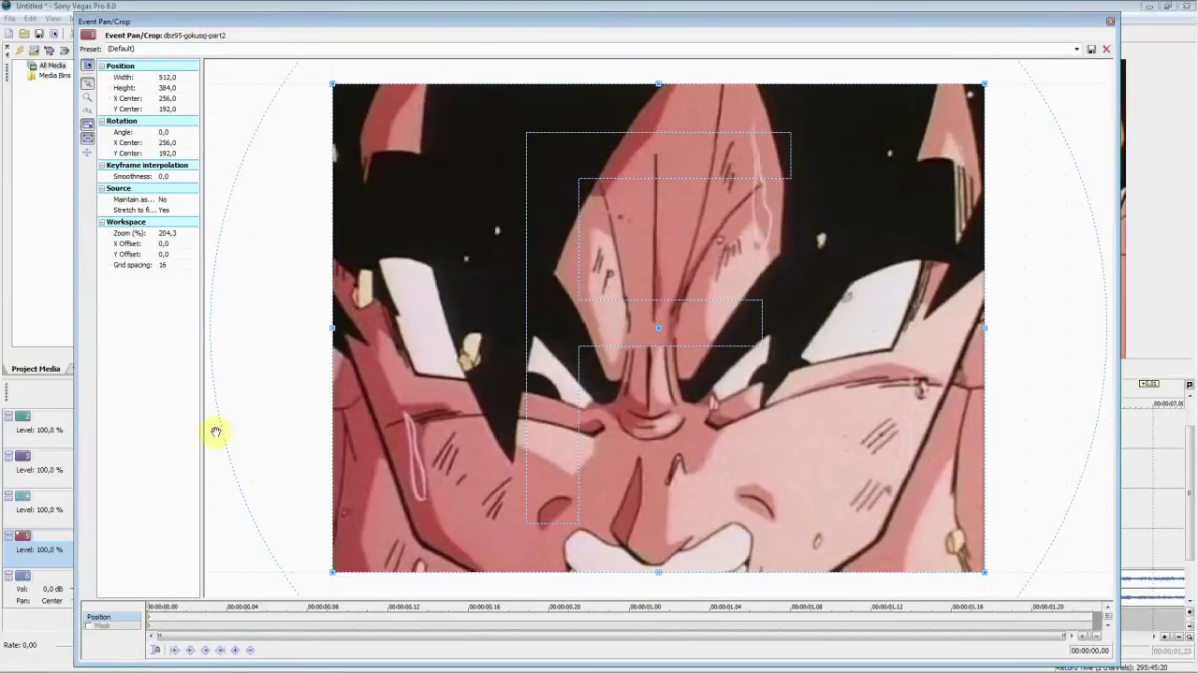
mouse_move(76, 12)
mouse_down()
mouse_move(379, 182)
mouse_move(230, 57)
mouse_move(68, 16)
mouse_up()
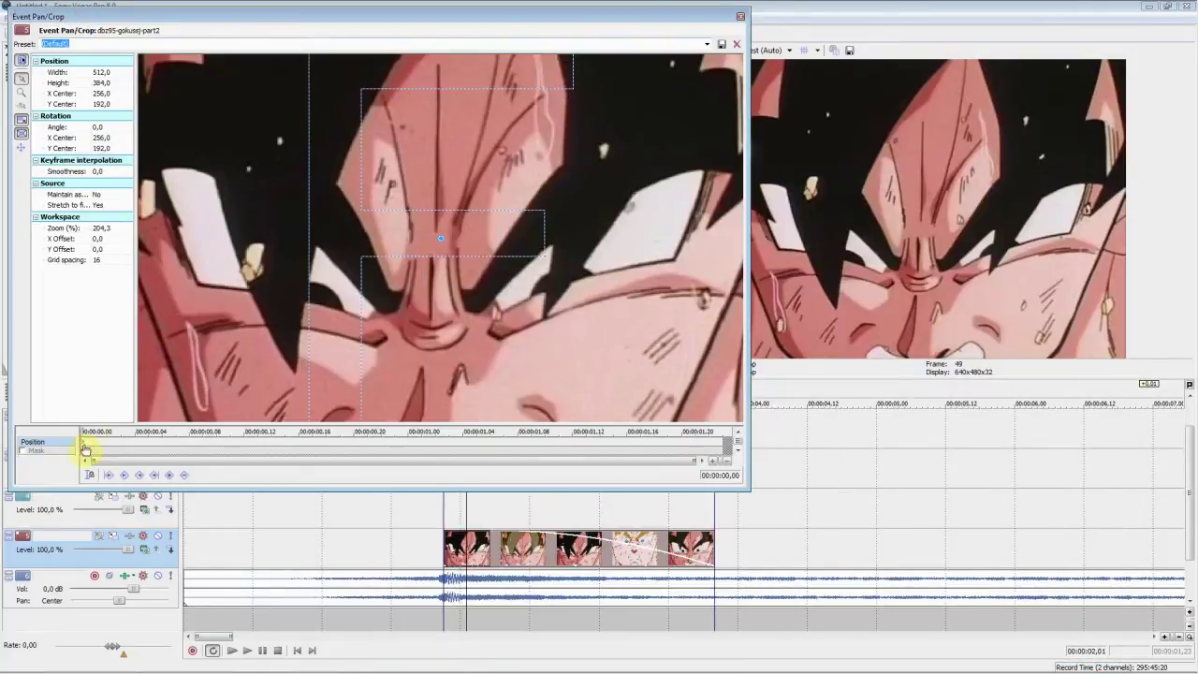
scroll(246, 347, down, 4)
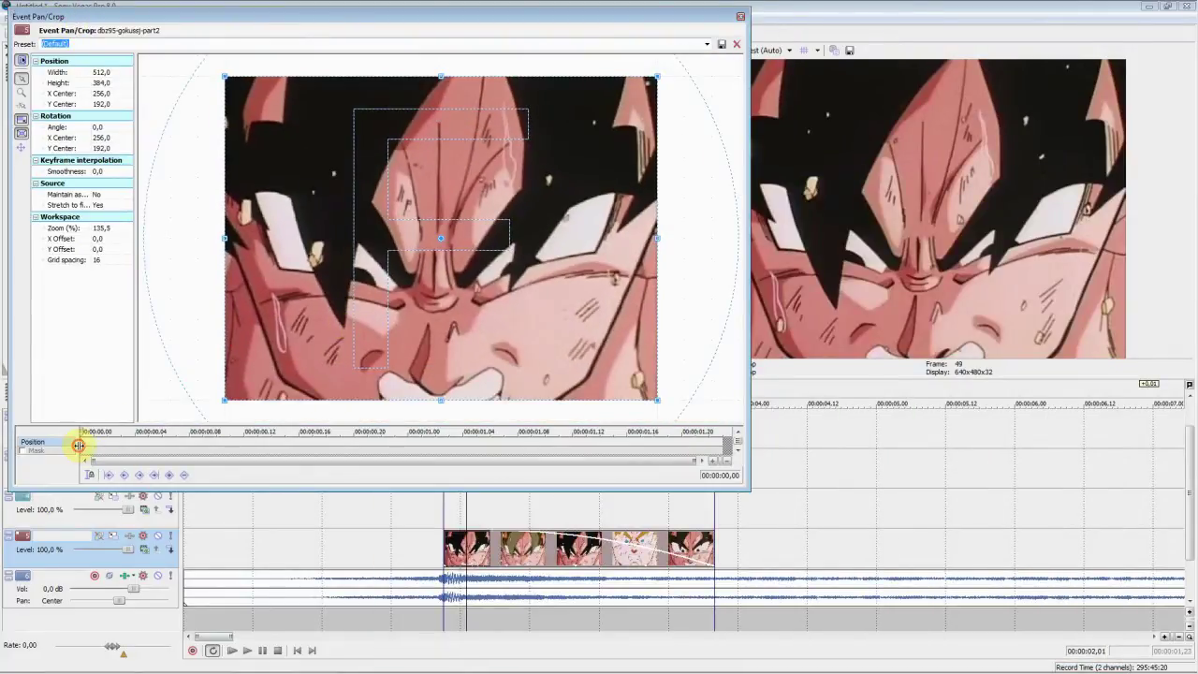
click(58, 453)
click(20, 452)
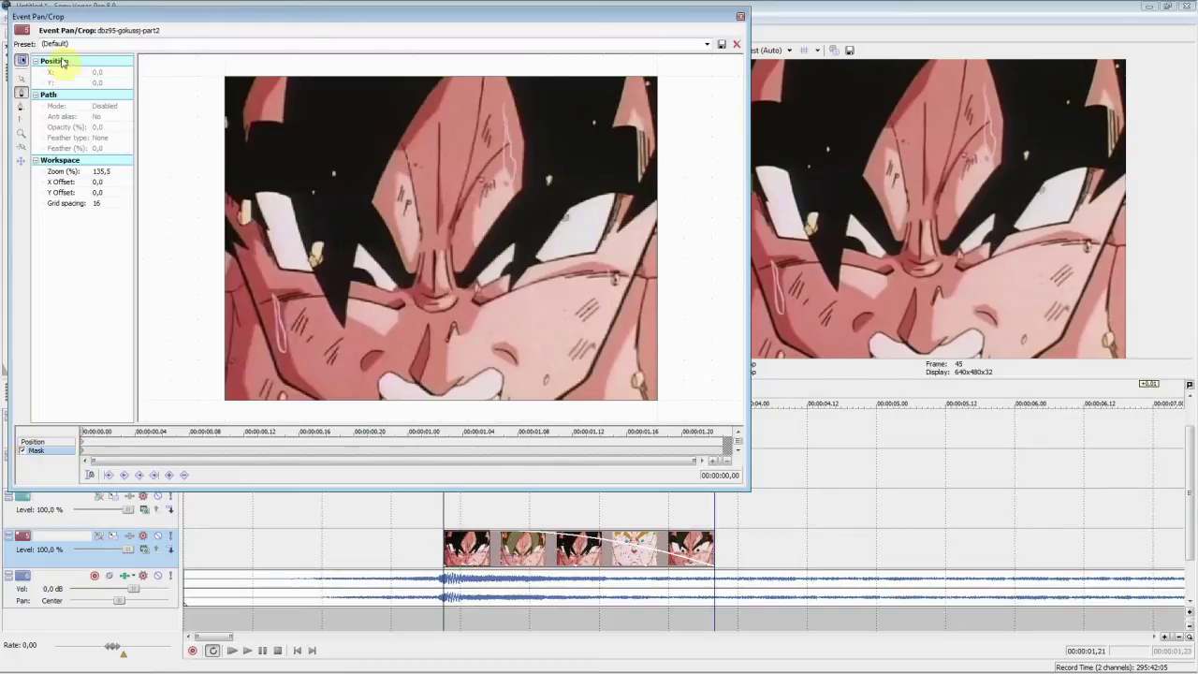
Step: With grid snapping on, draw a closed full-height rectangular mask over the frame's centre, from X 224 to X 288
click(23, 149)
click(402, 94)
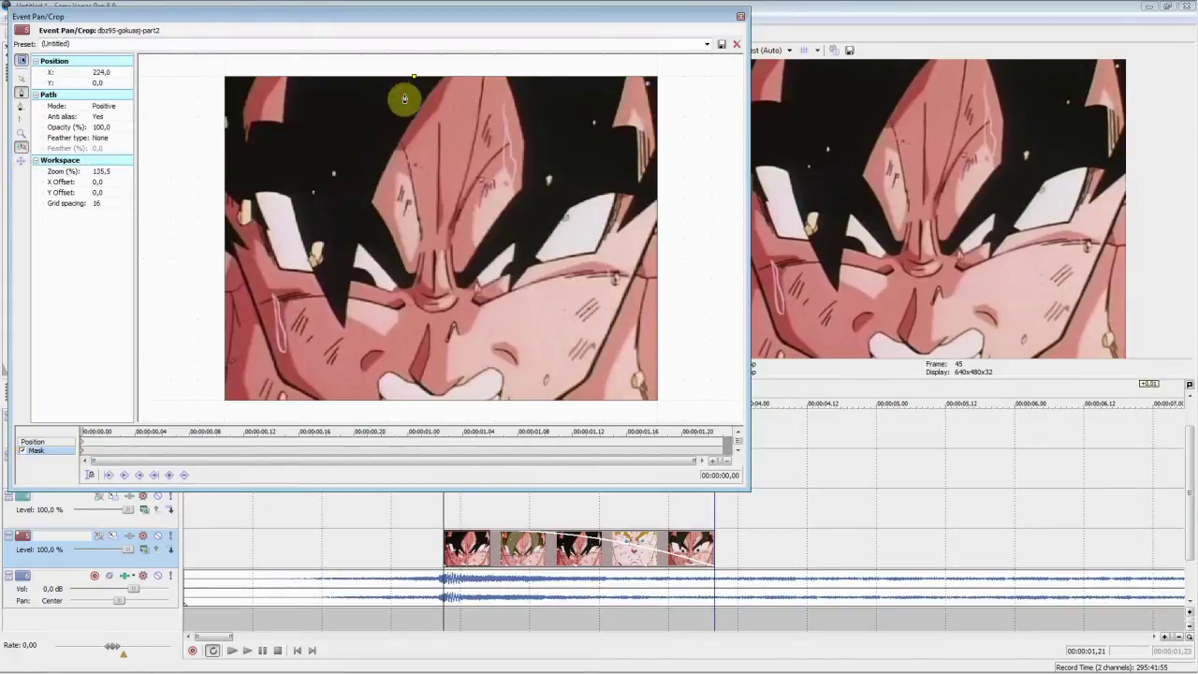
click(436, 309)
drag(436, 309, 455, 378)
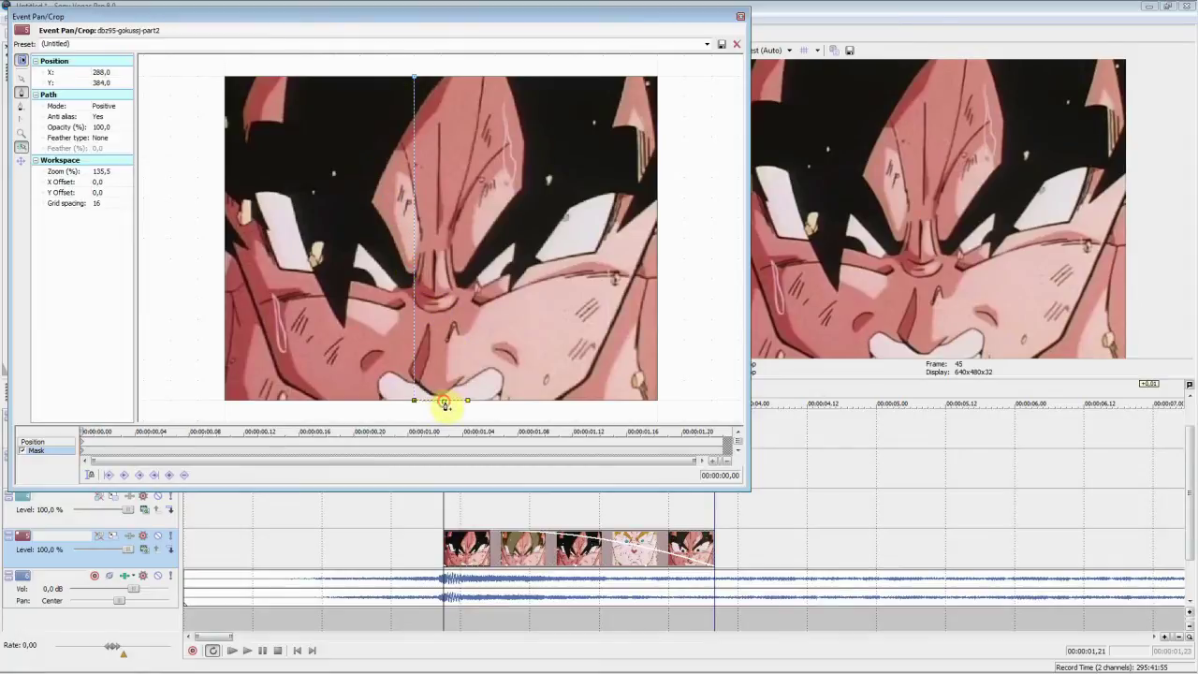
click(491, 181)
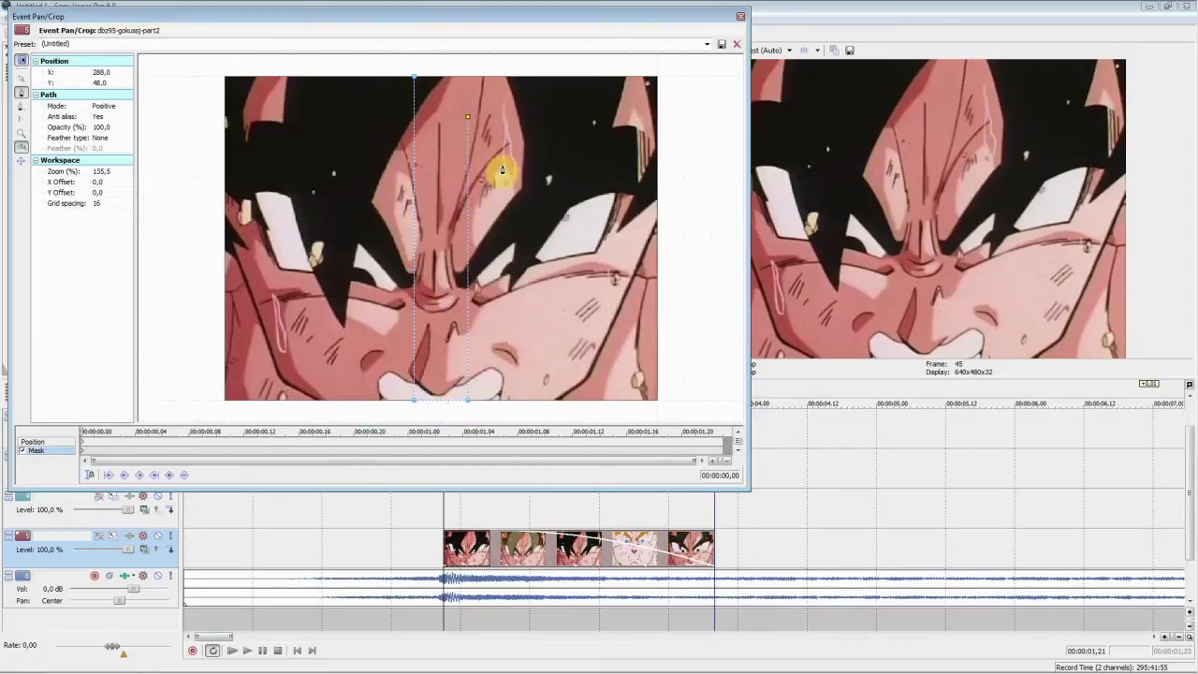
click(414, 76)
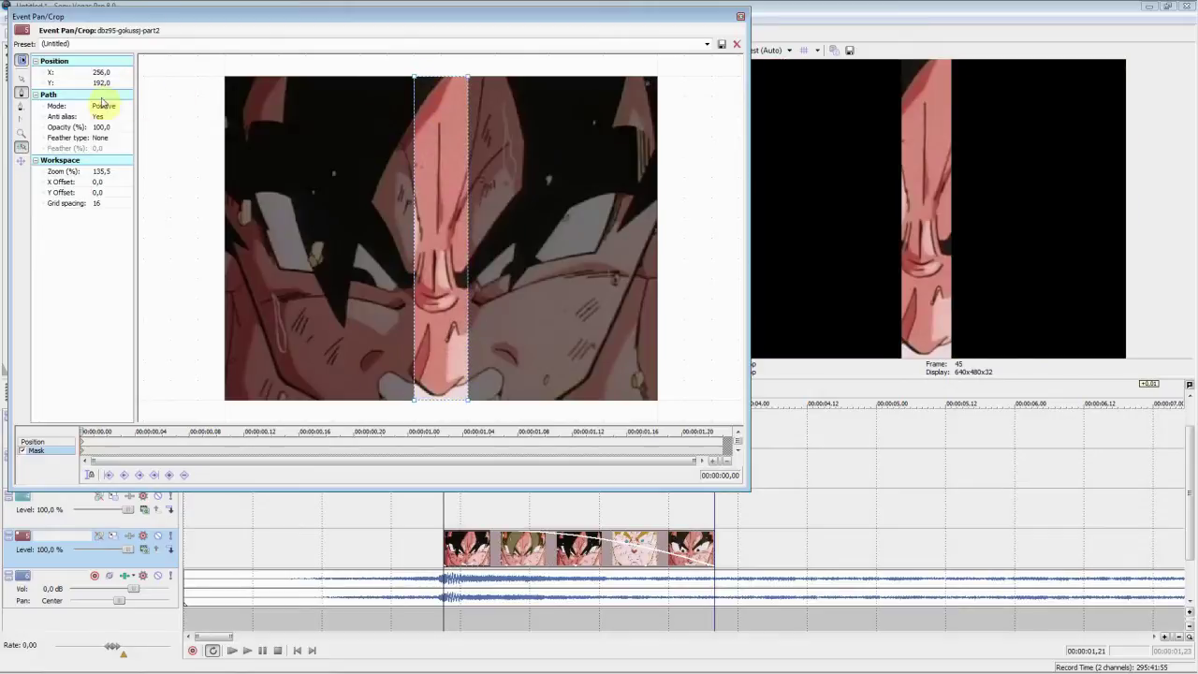
Step: Set the mask path's feather type to Both and its feather amount to 50%
click(124, 138)
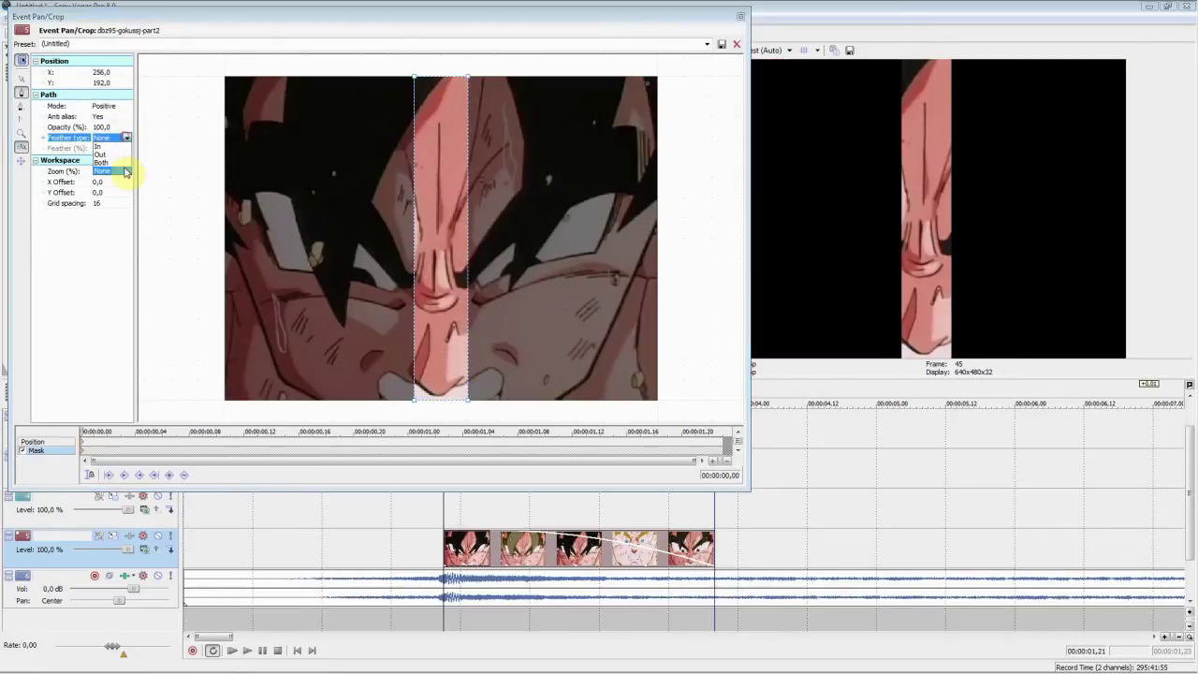
click(120, 172)
click(127, 148)
click(125, 162)
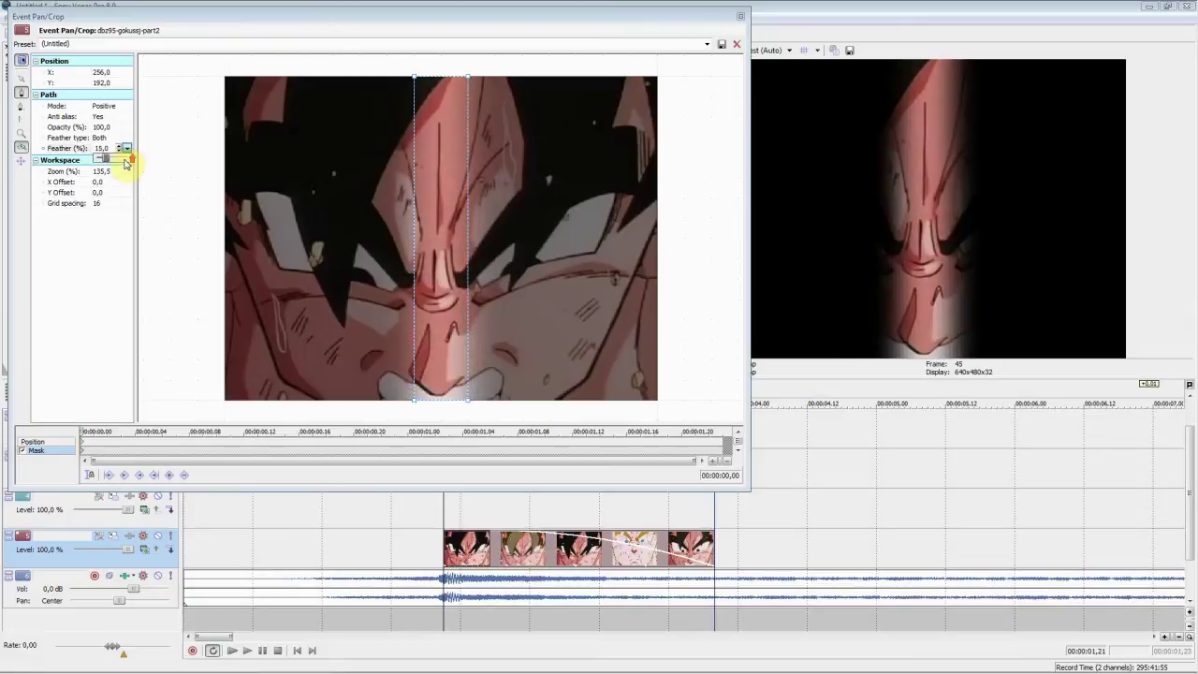
drag(128, 164, 126, 162)
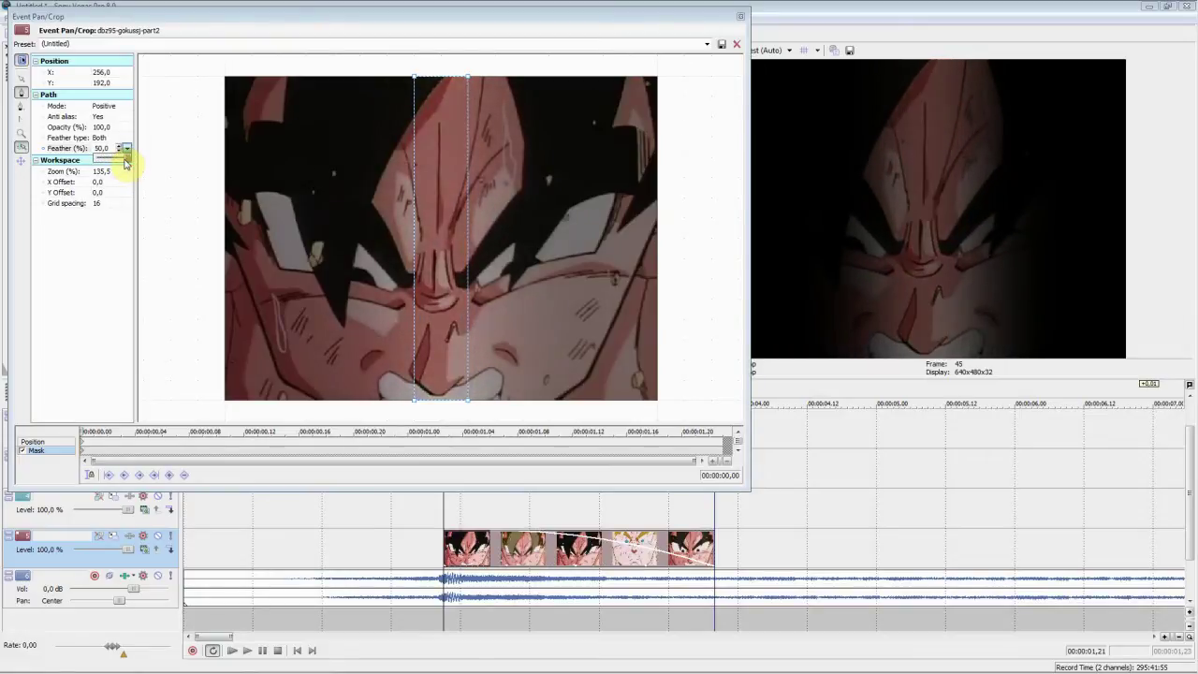
Step: Use the Normal Edit tool to try selecting the mask's upper and left edges without moving them
click(161, 234)
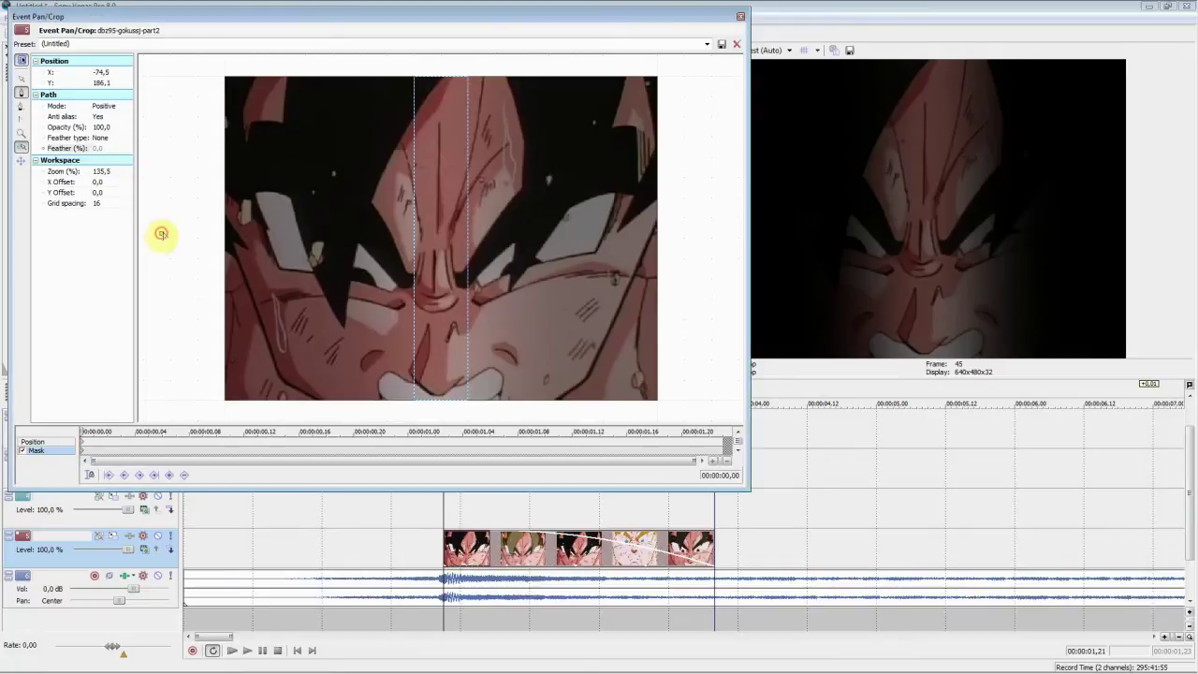
click(161, 236)
click(438, 68)
click(436, 77)
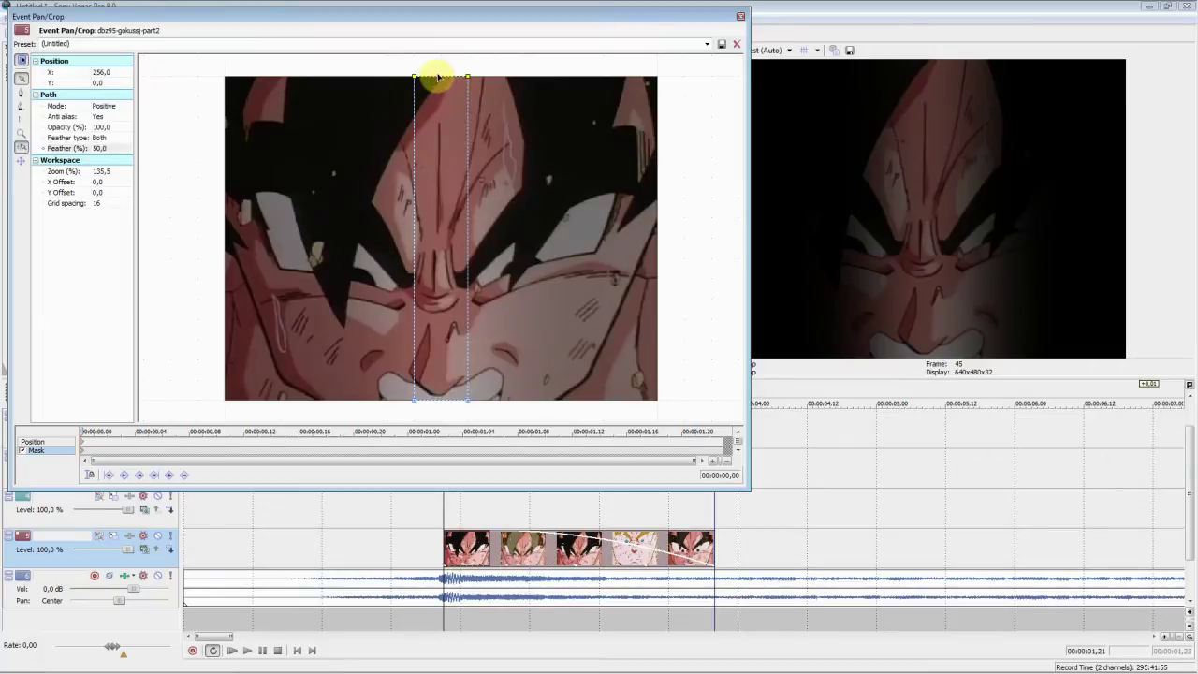
click(417, 181)
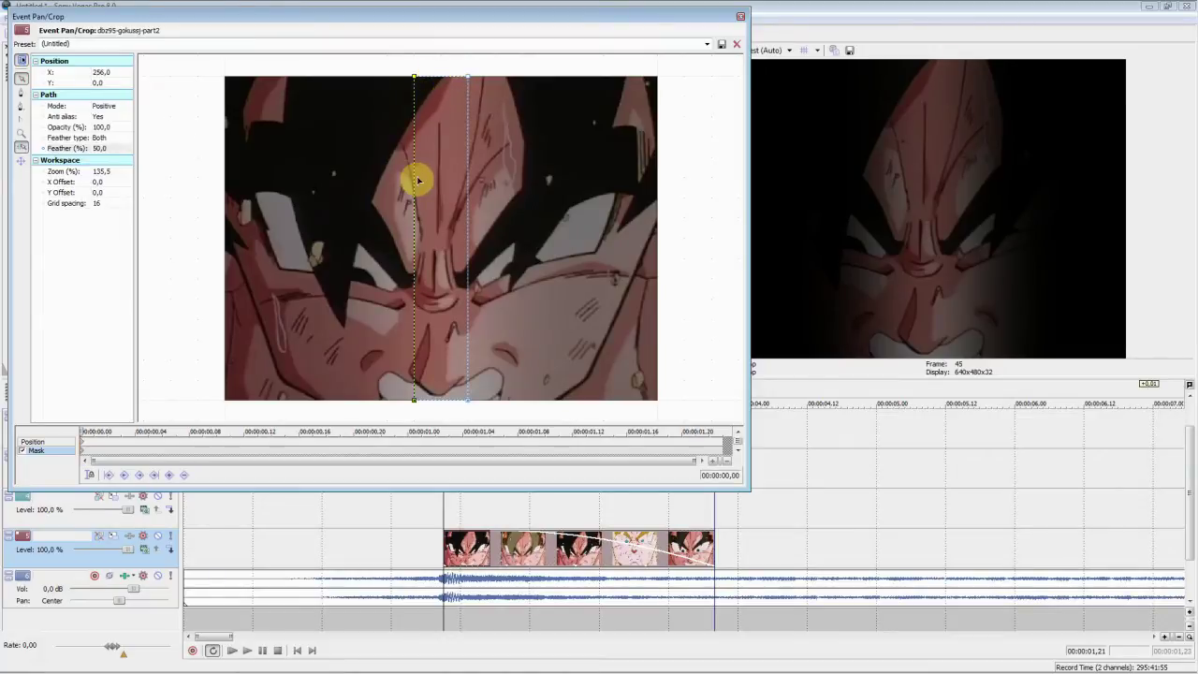
click(416, 183)
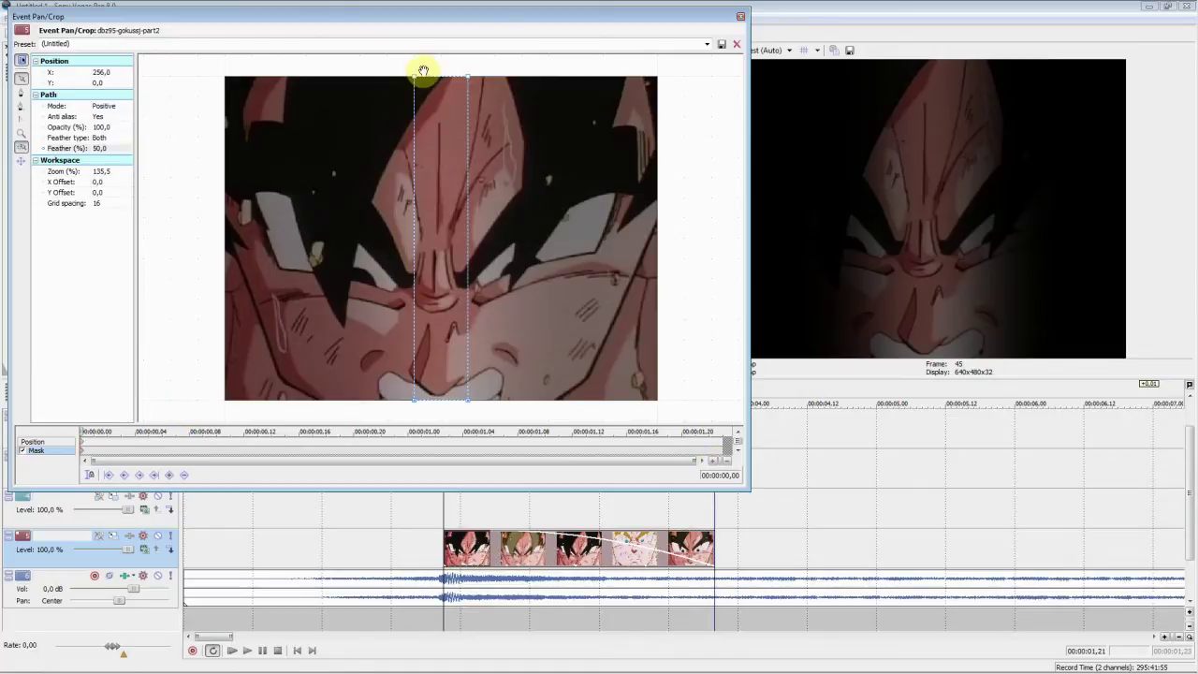
click(413, 327)
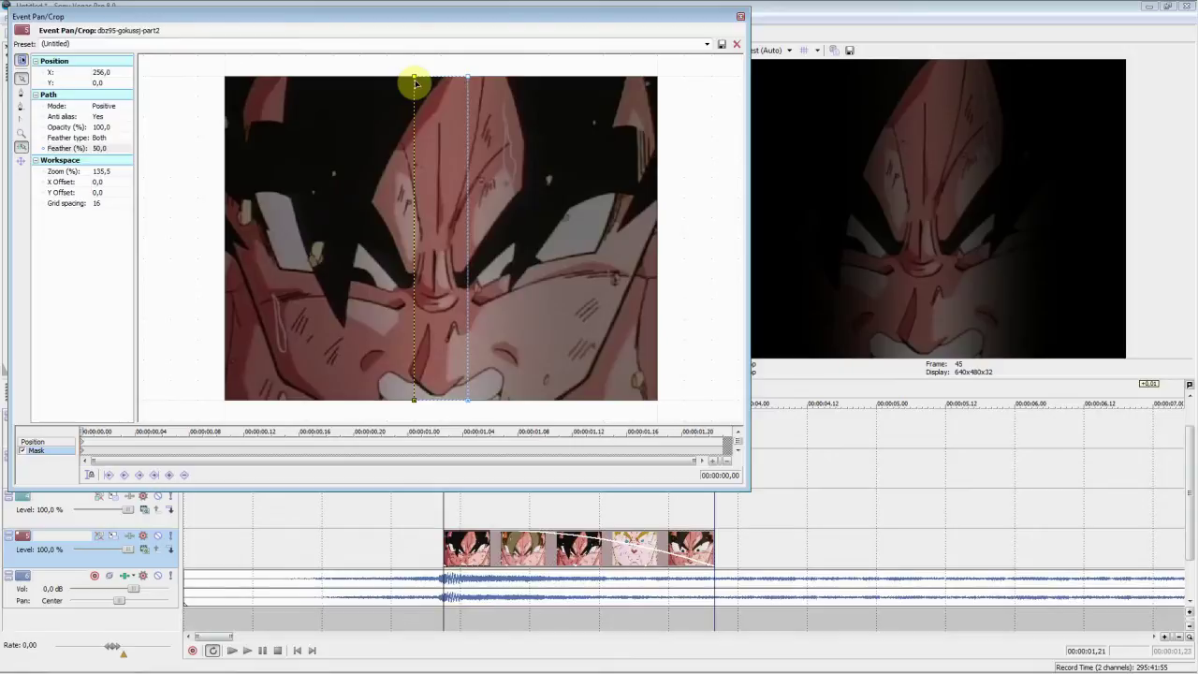
click(170, 129)
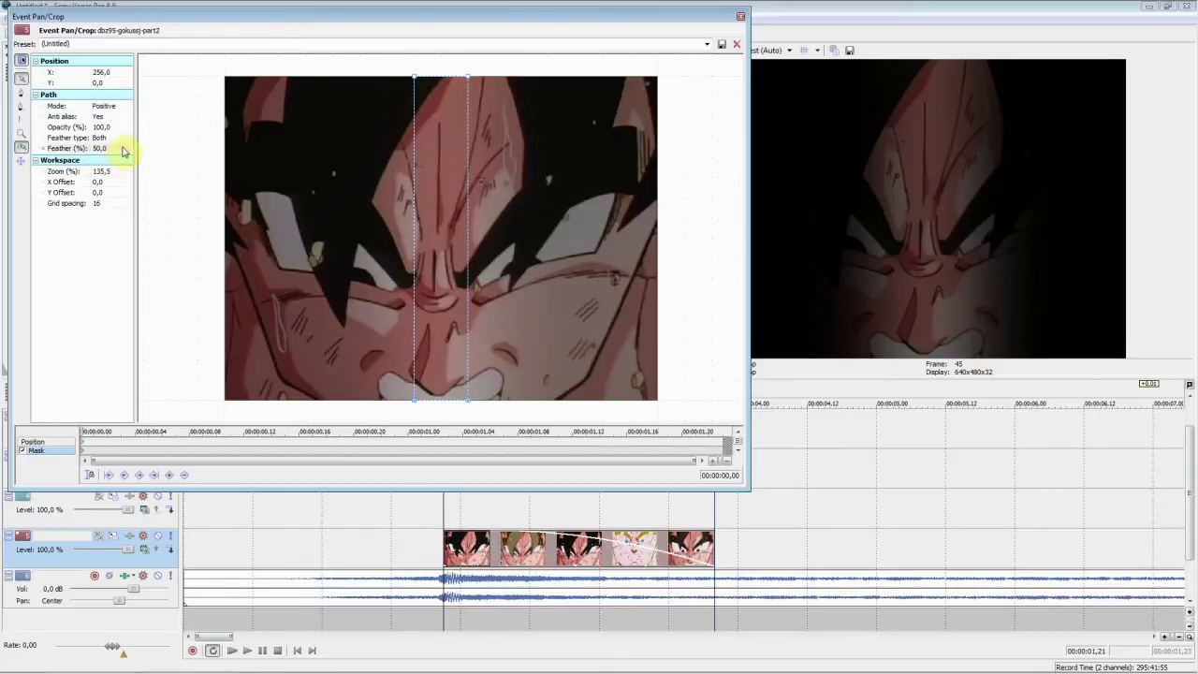
click(415, 158)
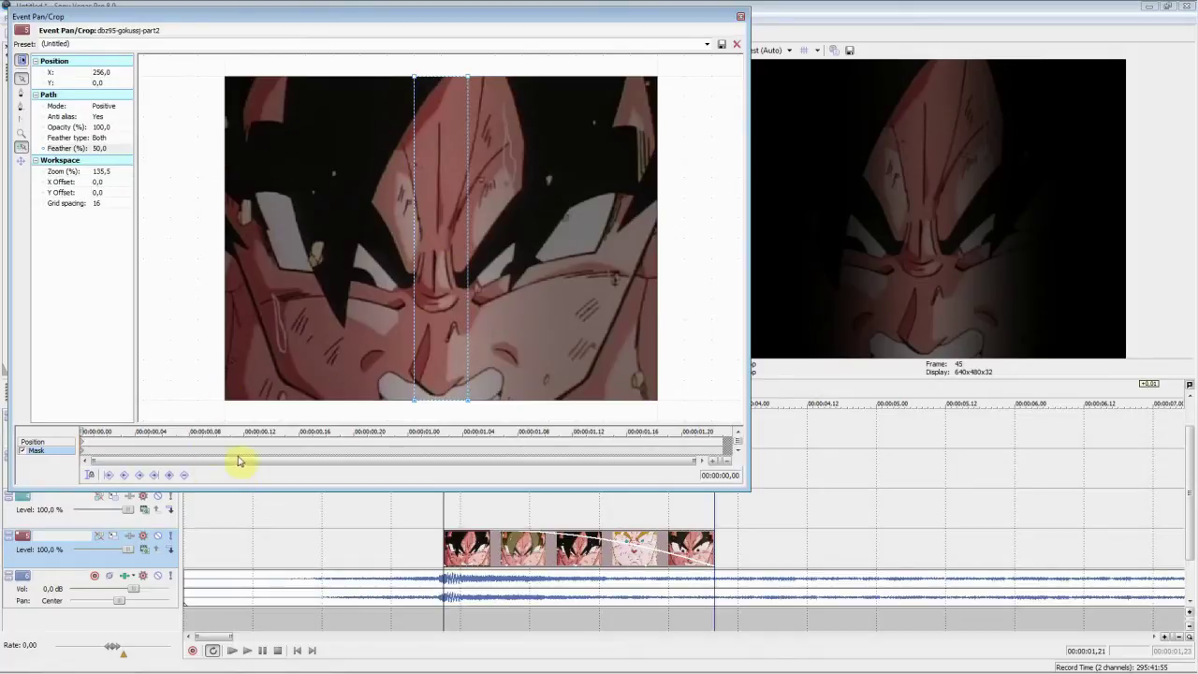
Step: At the end of the mask timeline, 00:00:01,23, move the mask's right edge outward to X 512
click(724, 442)
click(725, 451)
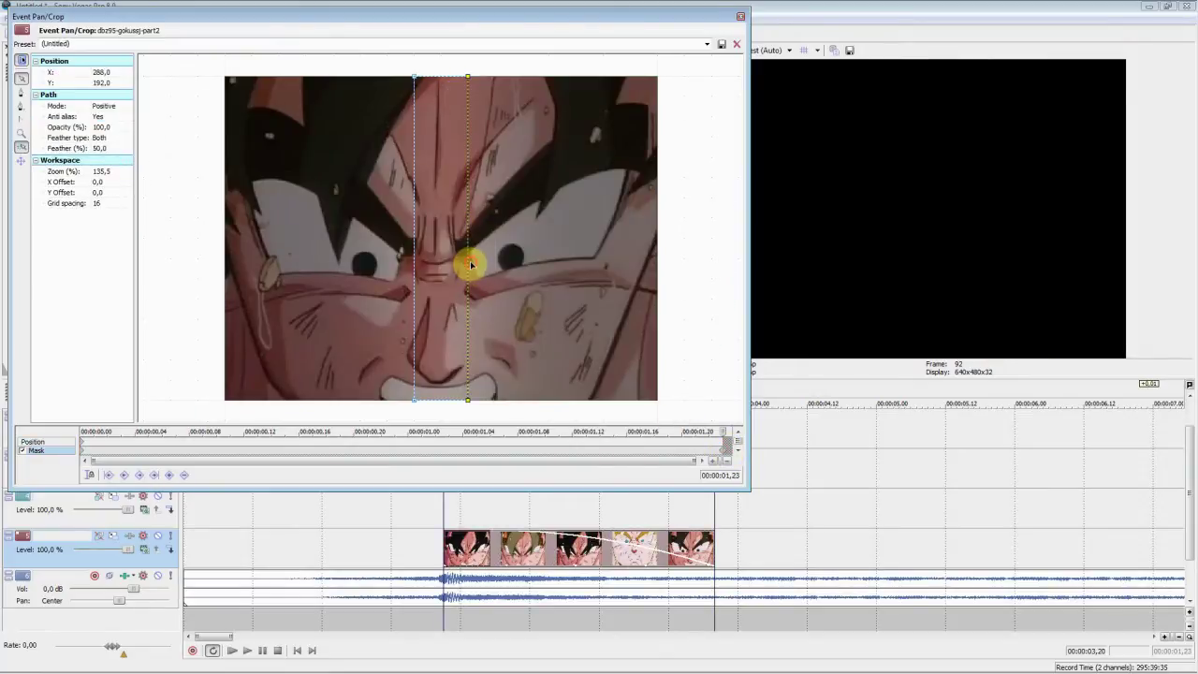
key(Right)
key(Right)
key(Right)
key(Right)
key(Right)
key(Right)
key(Right)
key(Right)
key(Right)
key(Right)
key(Right)
key(Right)
key(Right)
key(Right)
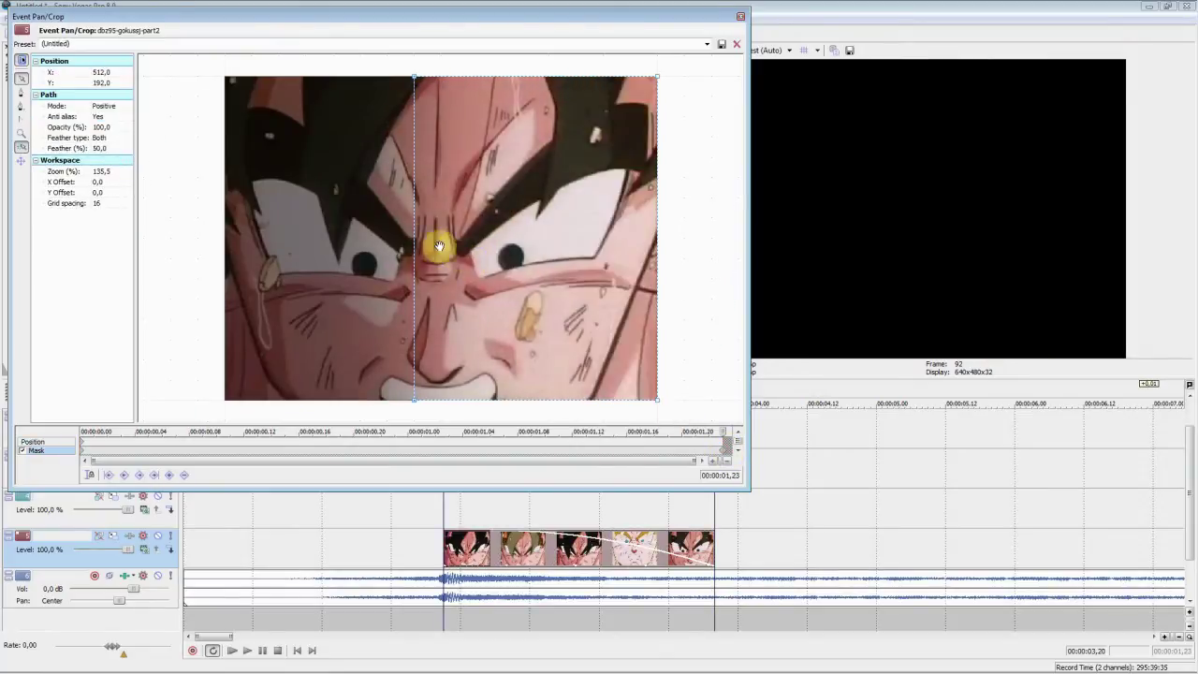
Step: At 00:00:01,23, move the mask's left edge outward to X 0 so the mask covers the full frame
click(415, 233)
key(Left)
key(Left)
key(Left)
key(Left)
key(Left)
key(Left)
key(Left)
key(Left)
key(Left)
key(Left)
key(Left)
key(Left)
key(Left)
key(Left)
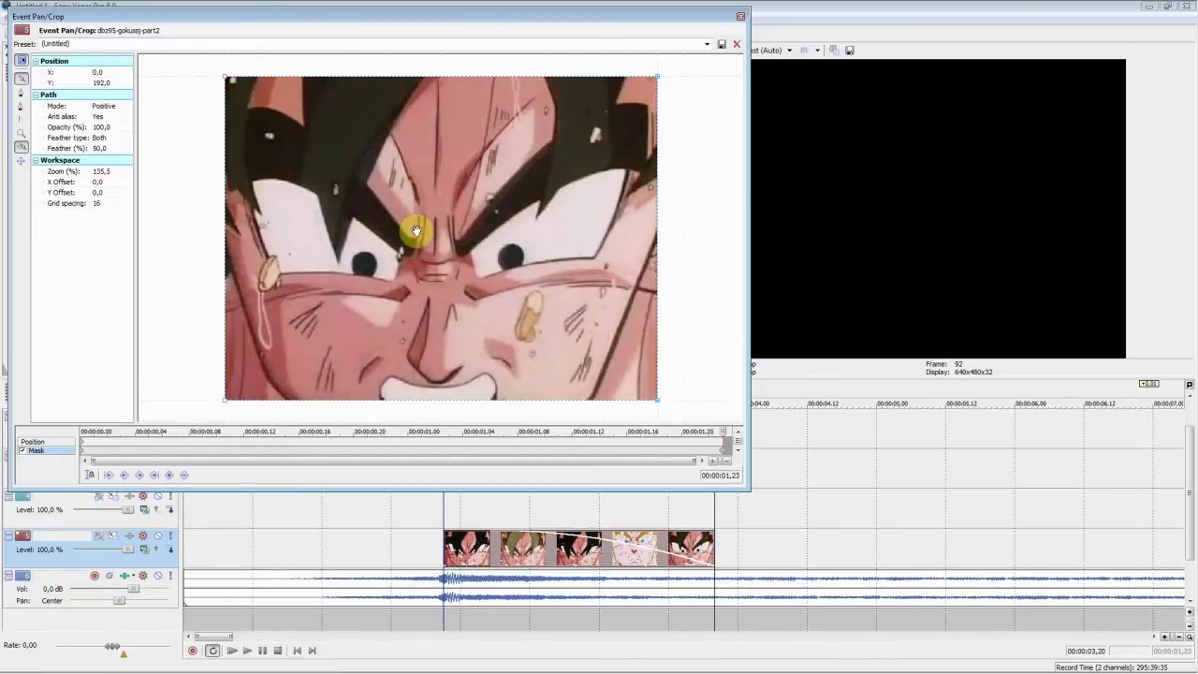
Step: Play back the clip and, at 00:00:00,04 on the mask timeline, move the mask's left edge outward
click(483, 558)
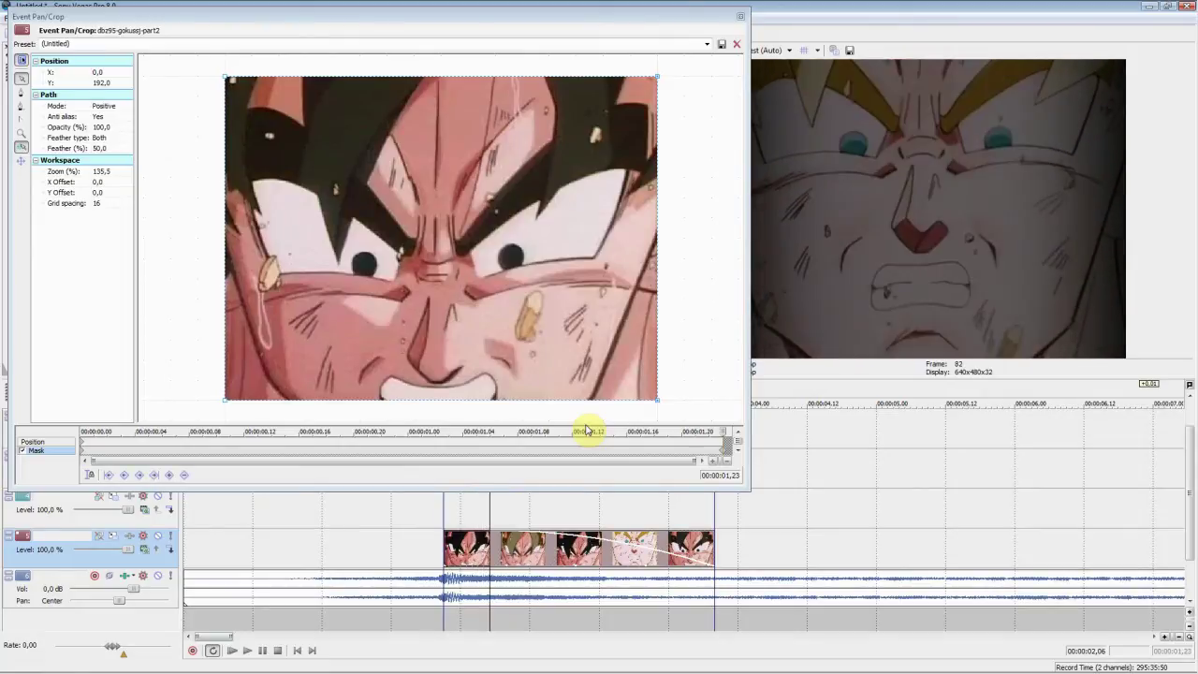
key(space)
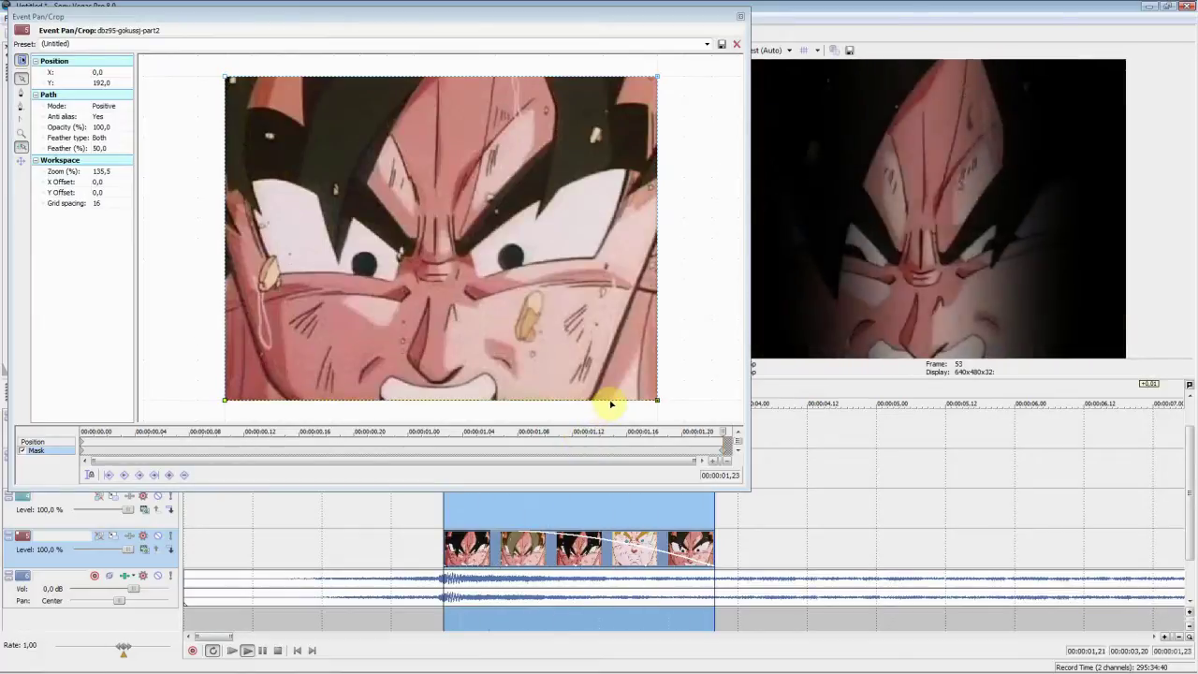
click(142, 453)
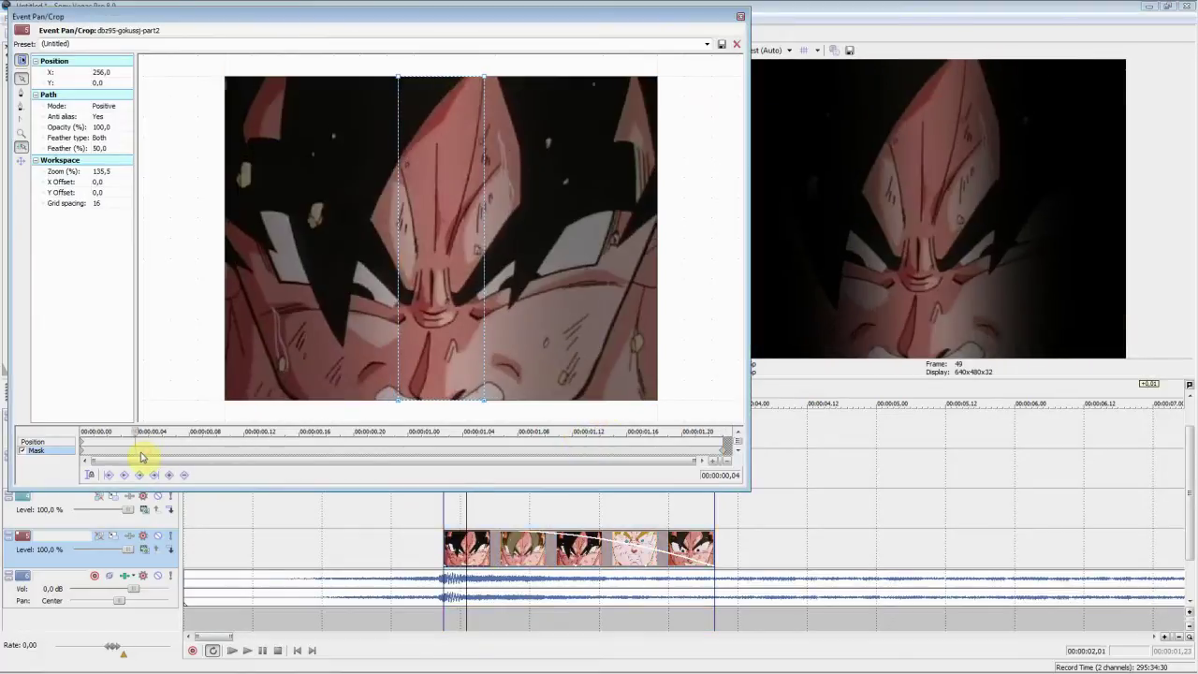
key(Left)
key(Left)
key(Left)
key(Left)
key(Left)
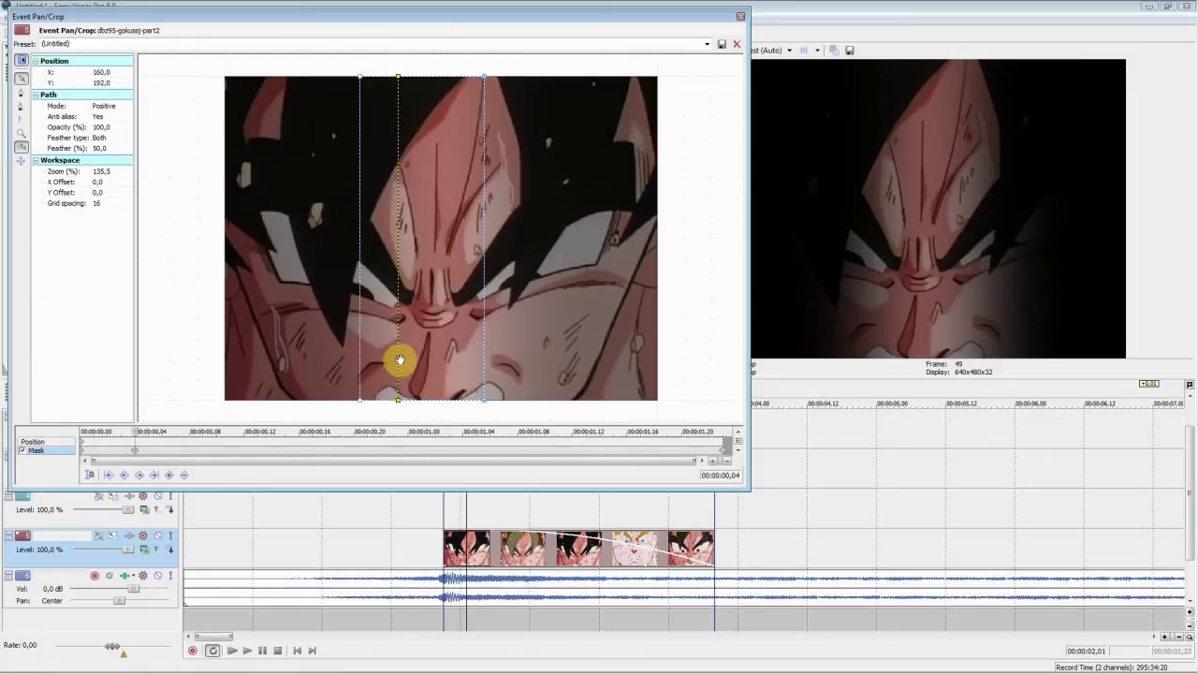
Step: At 00:00:00,04, move the mask's right edge outward to X 384
click(482, 301)
key(Right)
key(Right)
key(Right)
key(Right)
key(Right)
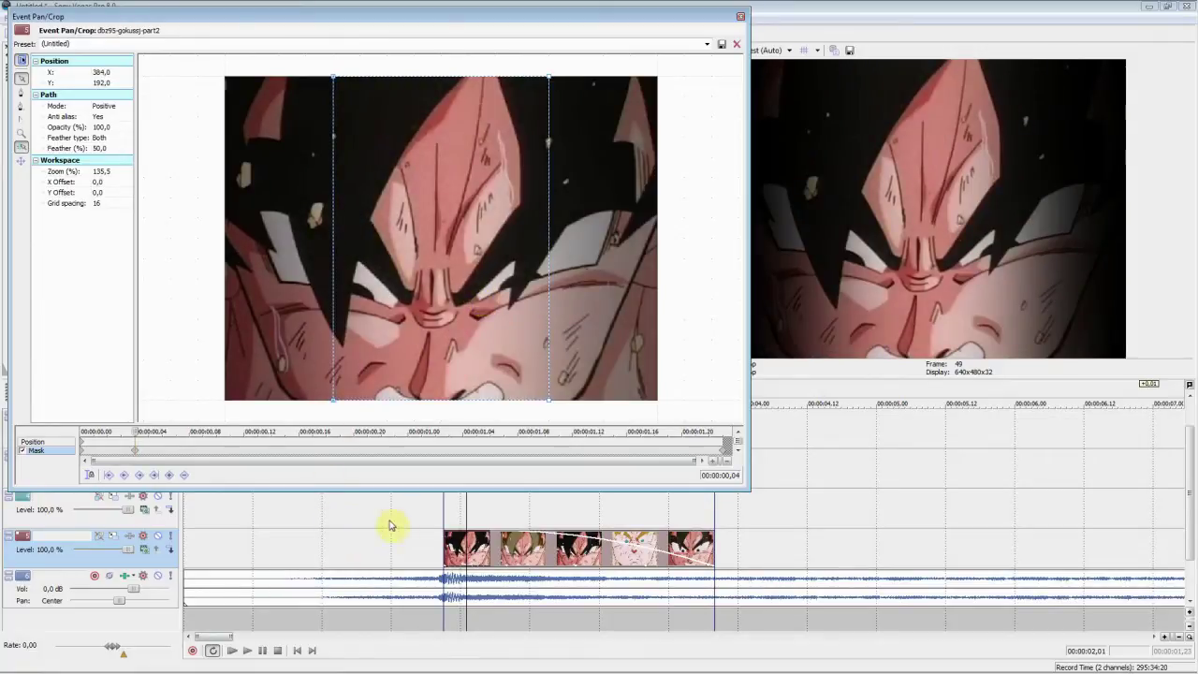
Step: Play back the first clip to check the mask's three-keyframe opening animation
double_click(467, 551)
key(space)
key(space)
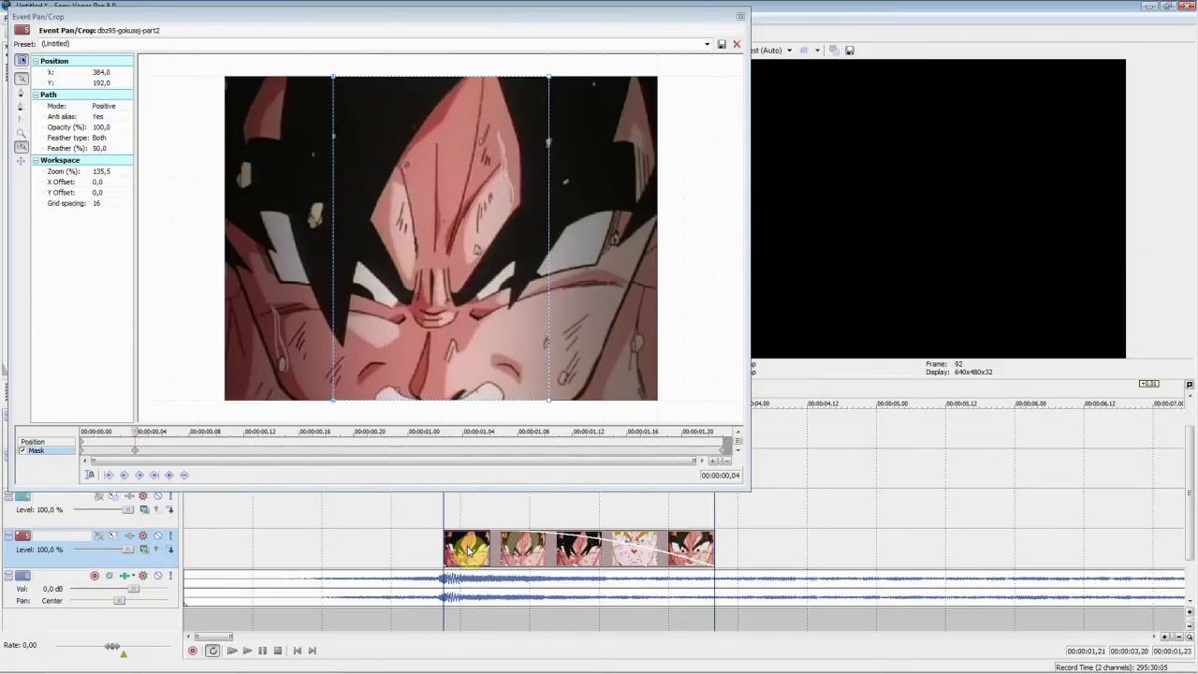
double_click(469, 550)
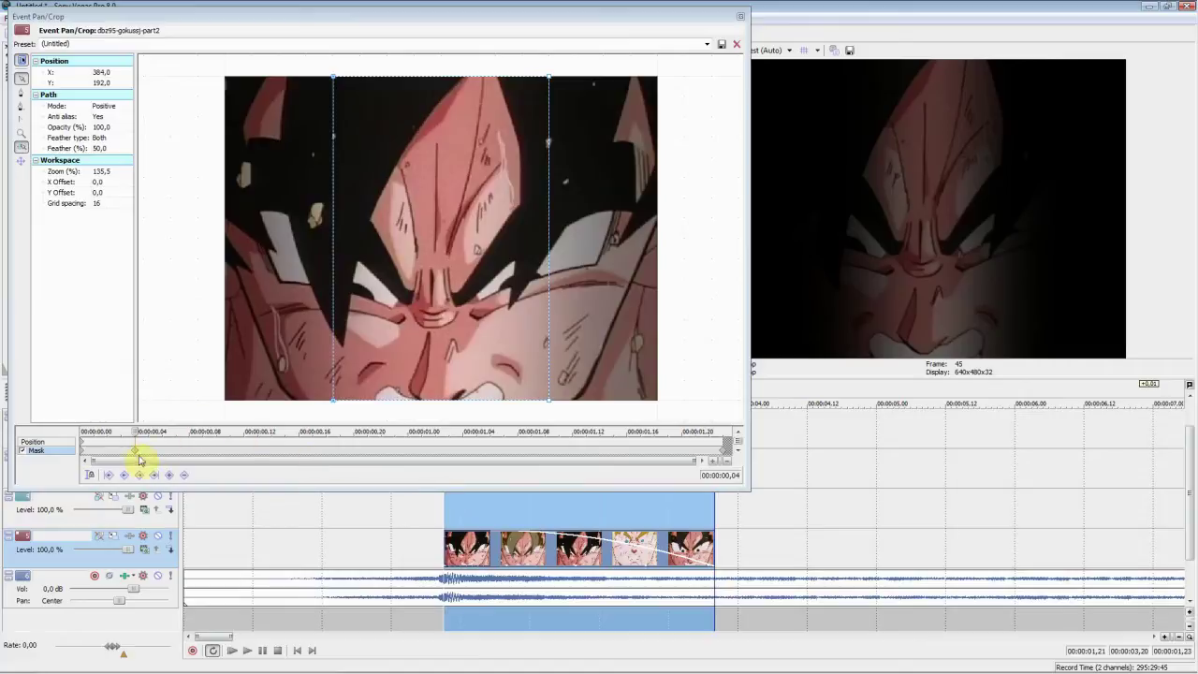
Step: Set the first mask keyframe's interpolation to Fast, and the second and last keyframes' interpolation to Slow
click(83, 456)
right_click(83, 455)
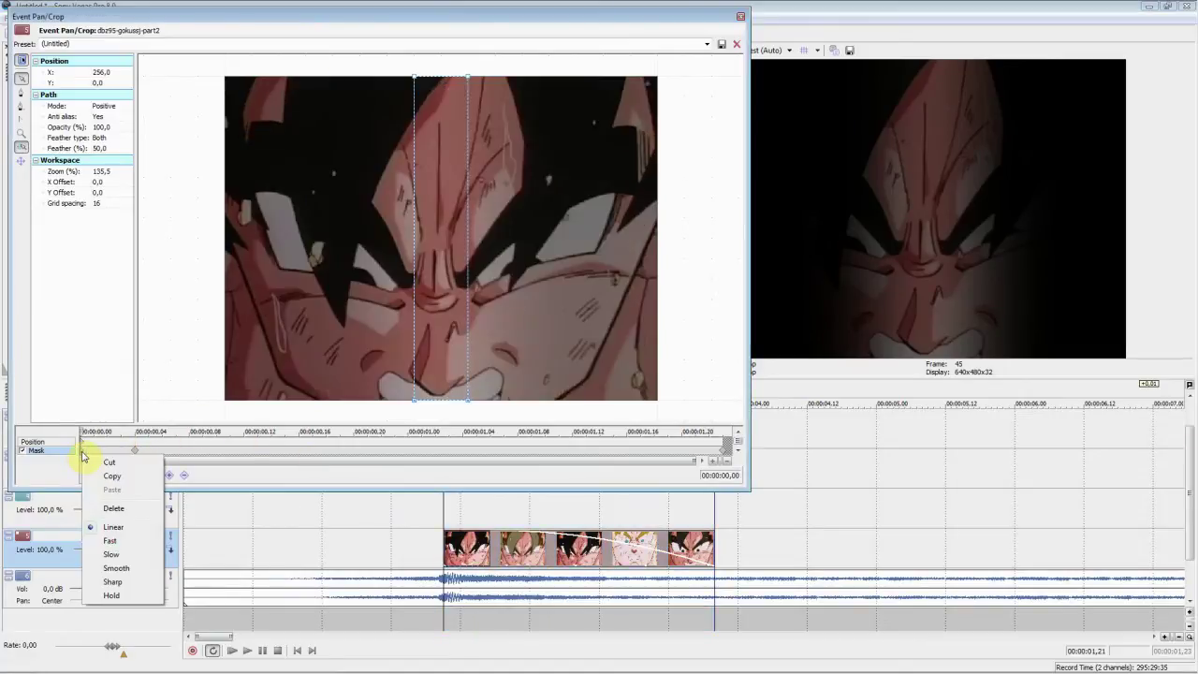
click(110, 543)
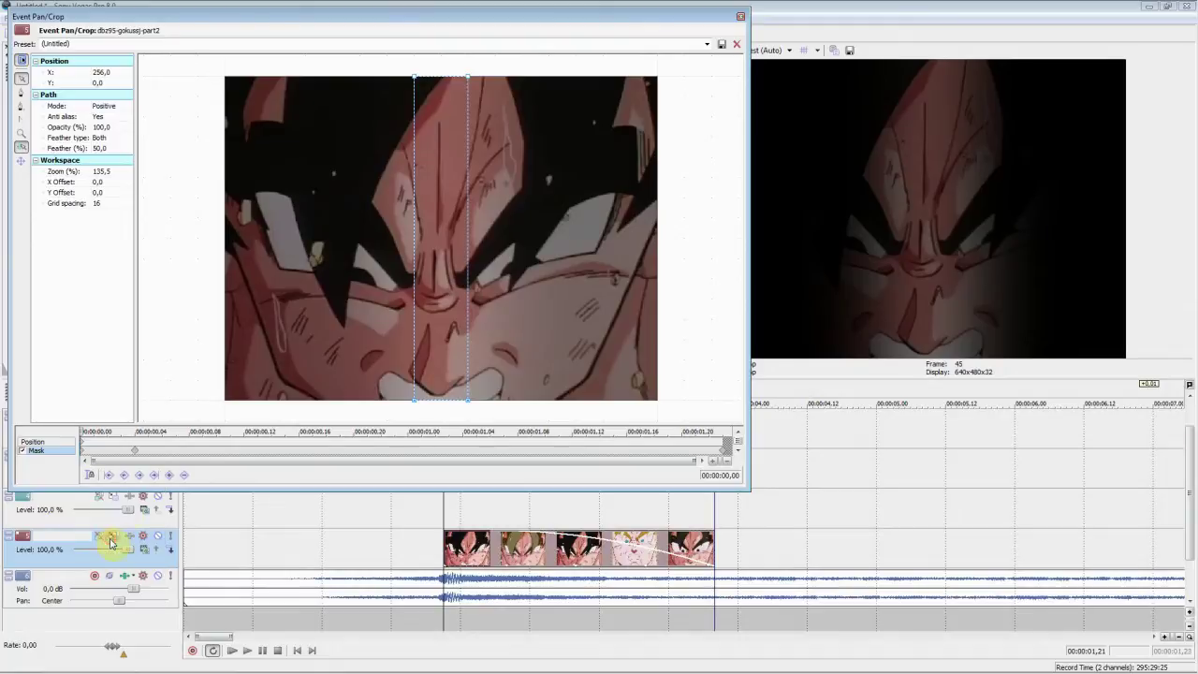
right_click(134, 454)
click(165, 554)
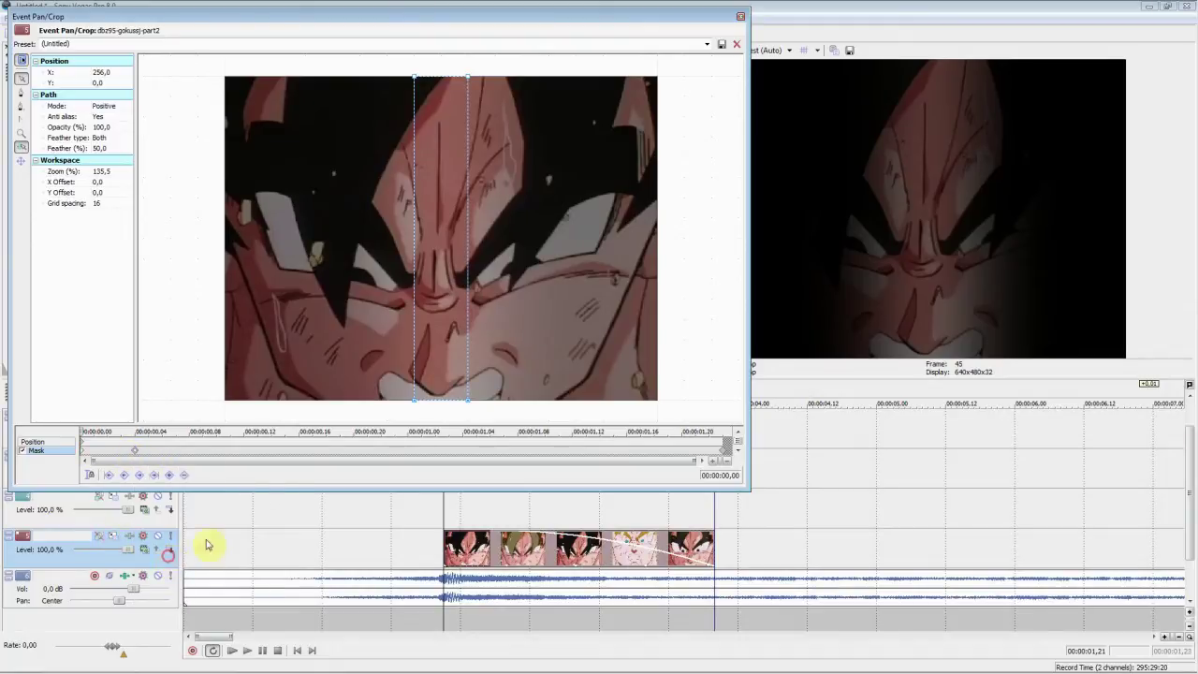
right_click(722, 457)
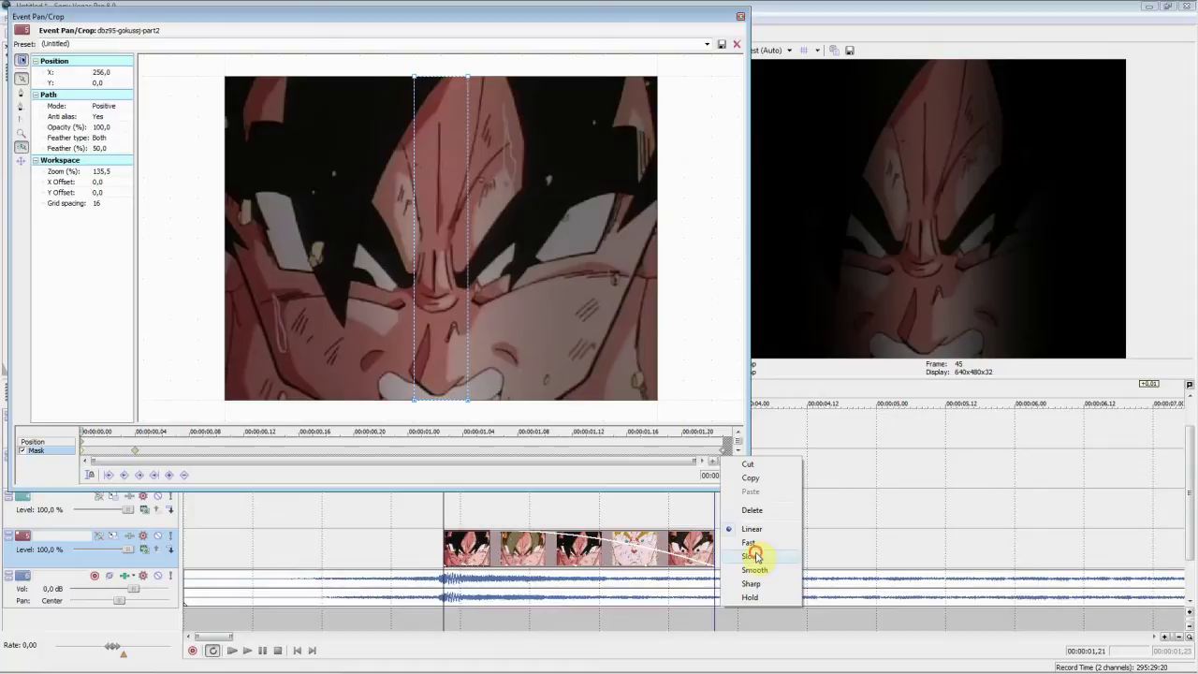
click(756, 556)
Step: Play back the first clip to review the mask motion with the changed keyframe interpolation
double_click(477, 544)
key(space)
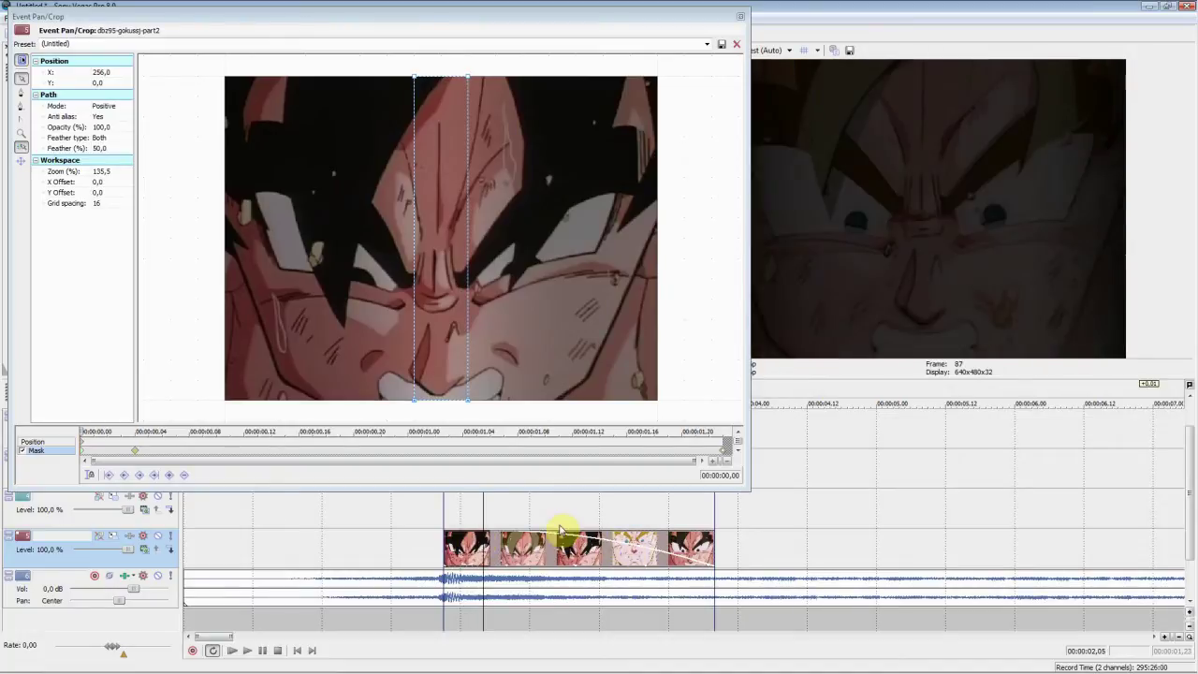
double_click(562, 531)
key(space)
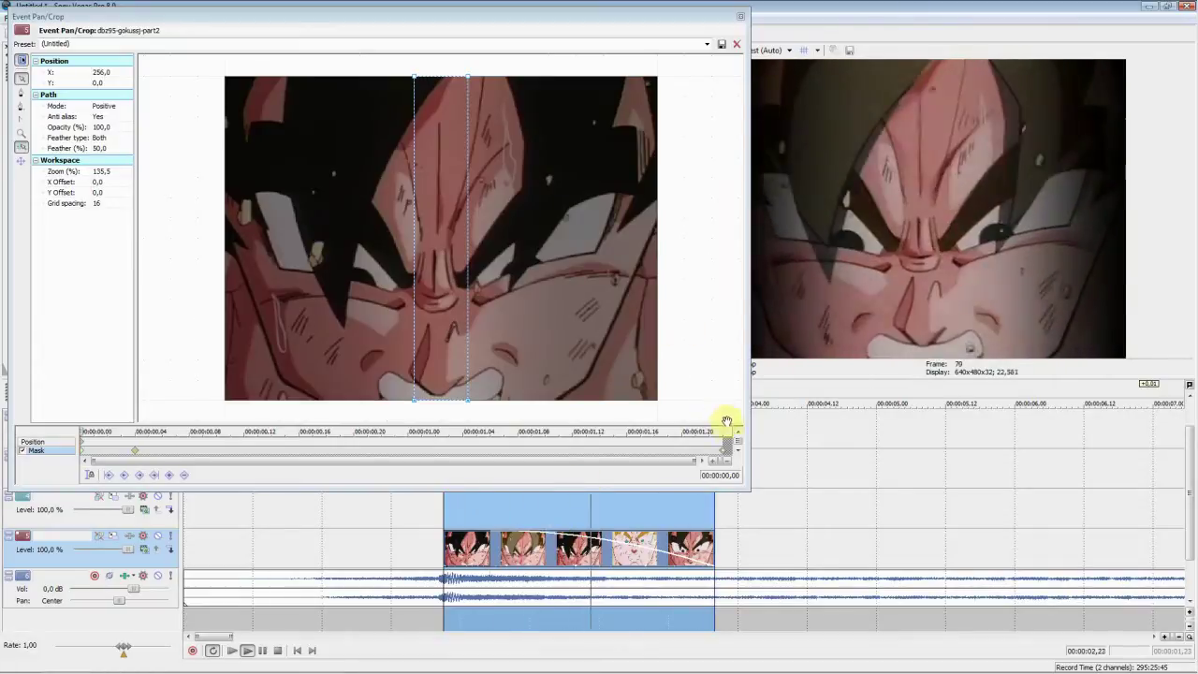
Step: At the last mask keyframe, 00:00:01,23, pull the right edge inward and move the left edge to X 64
click(725, 455)
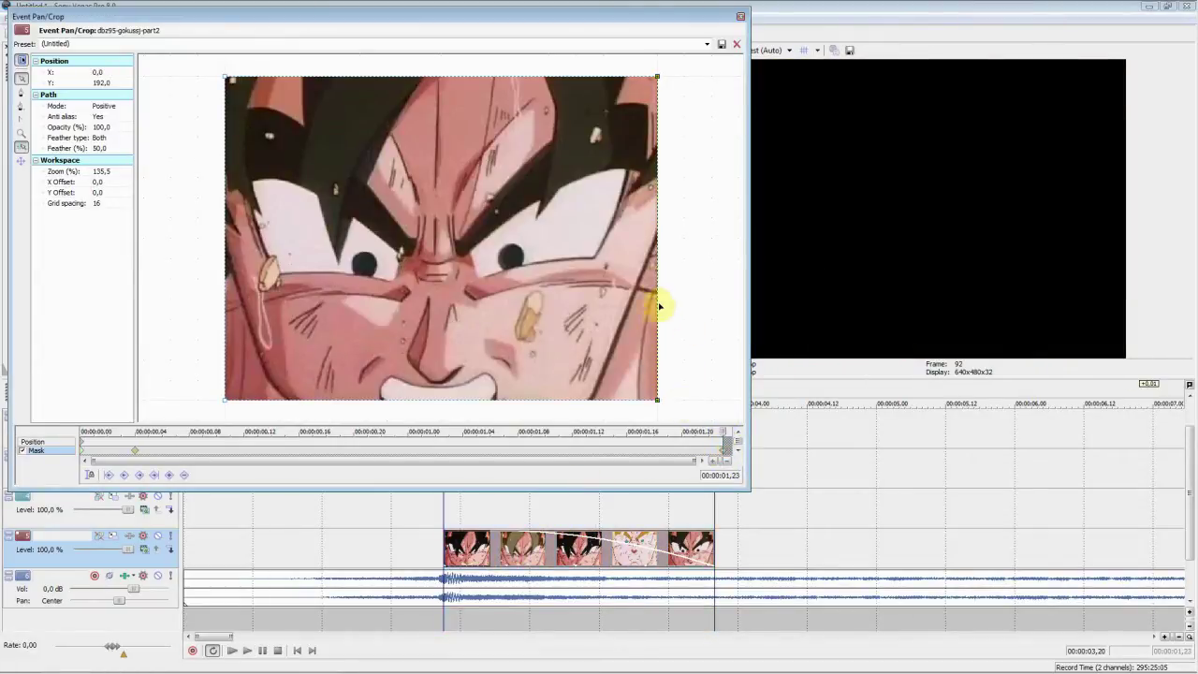
drag(655, 241, 602, 229)
drag(225, 204, 279, 203)
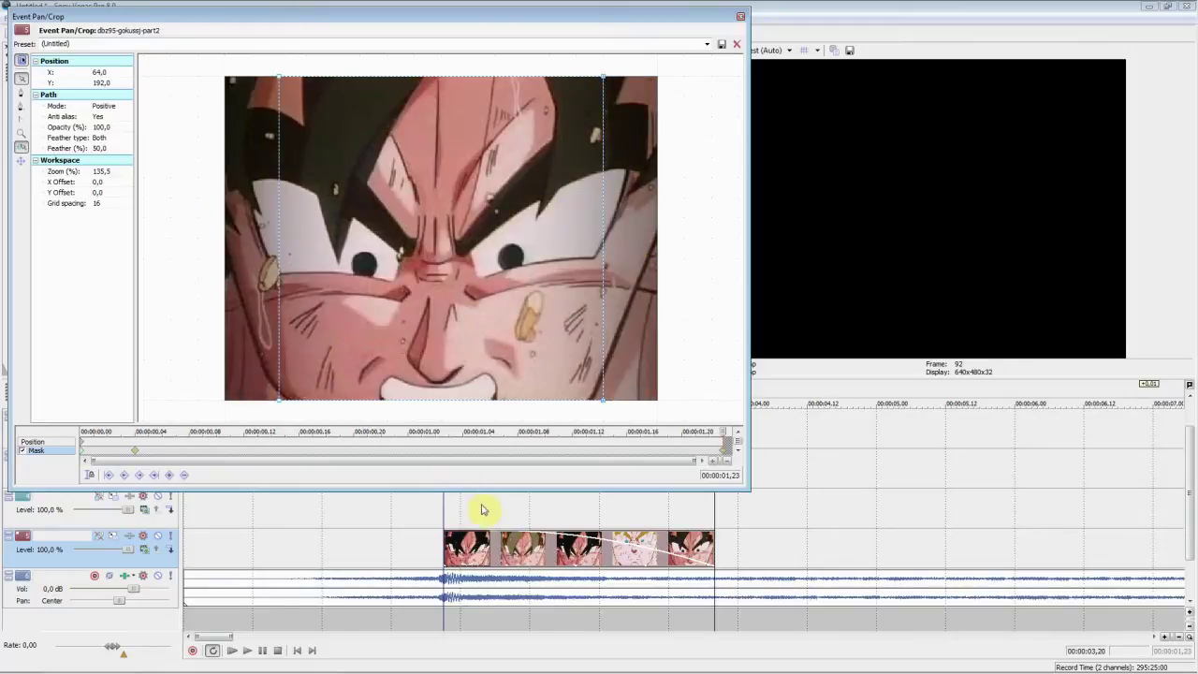
Step: Play back the clip with the narrowed final mask and close Event Pan/Crop
click(456, 549)
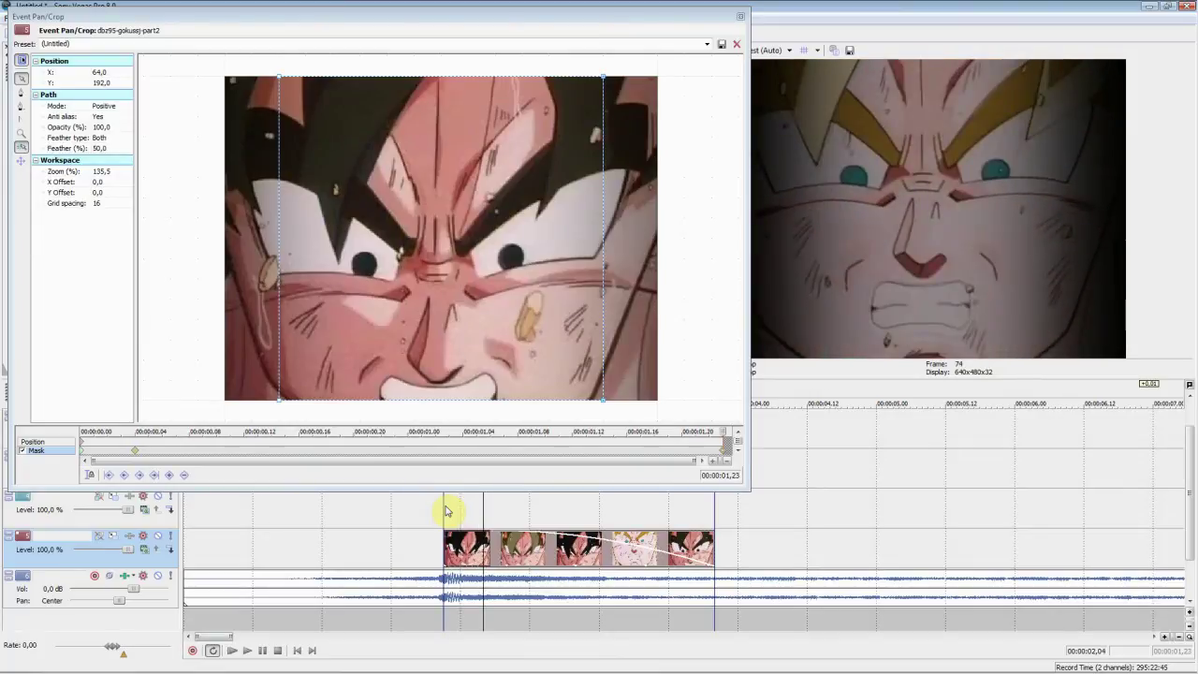
double_click(446, 508)
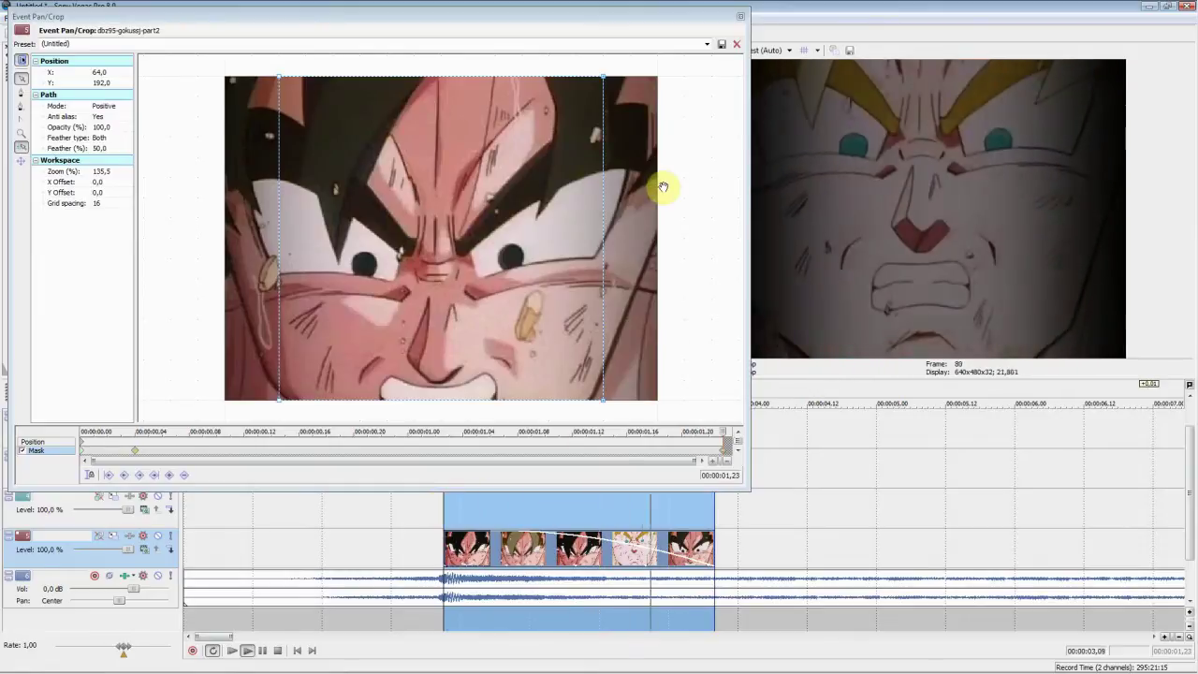
click(740, 17)
Step: Play back the clip sequence starting at 00:00:09,03 to review its timing against the music
scroll(690, 518, down, 5)
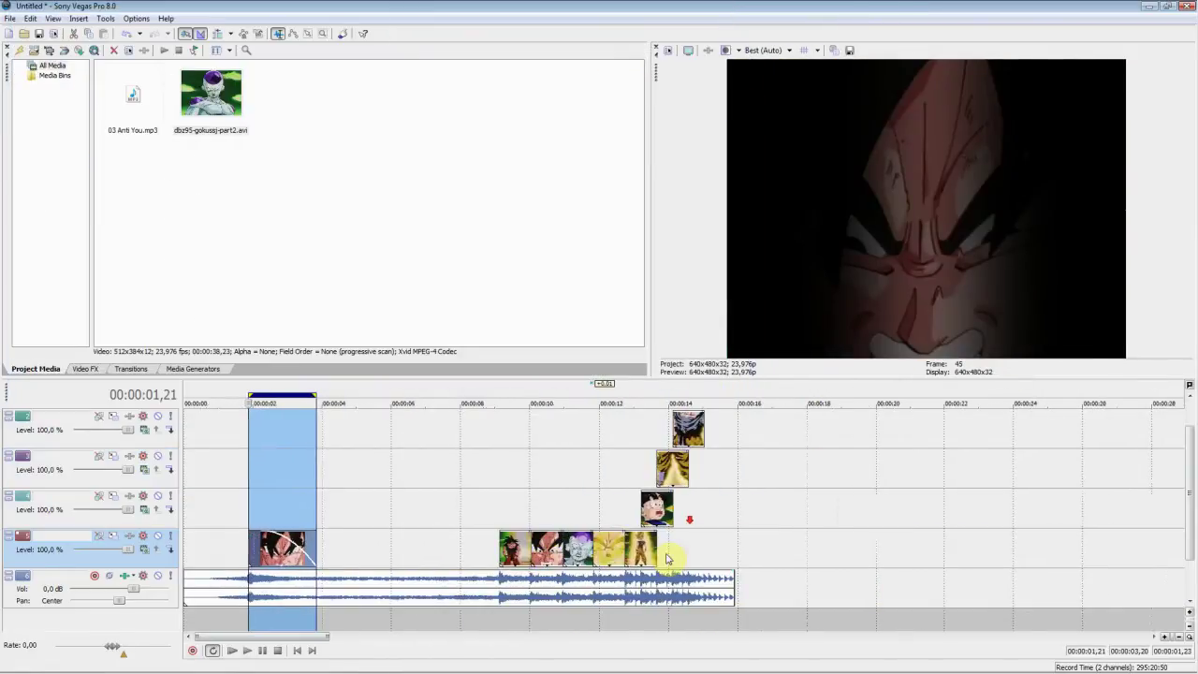
click(497, 511)
scroll(575, 495, up, 5)
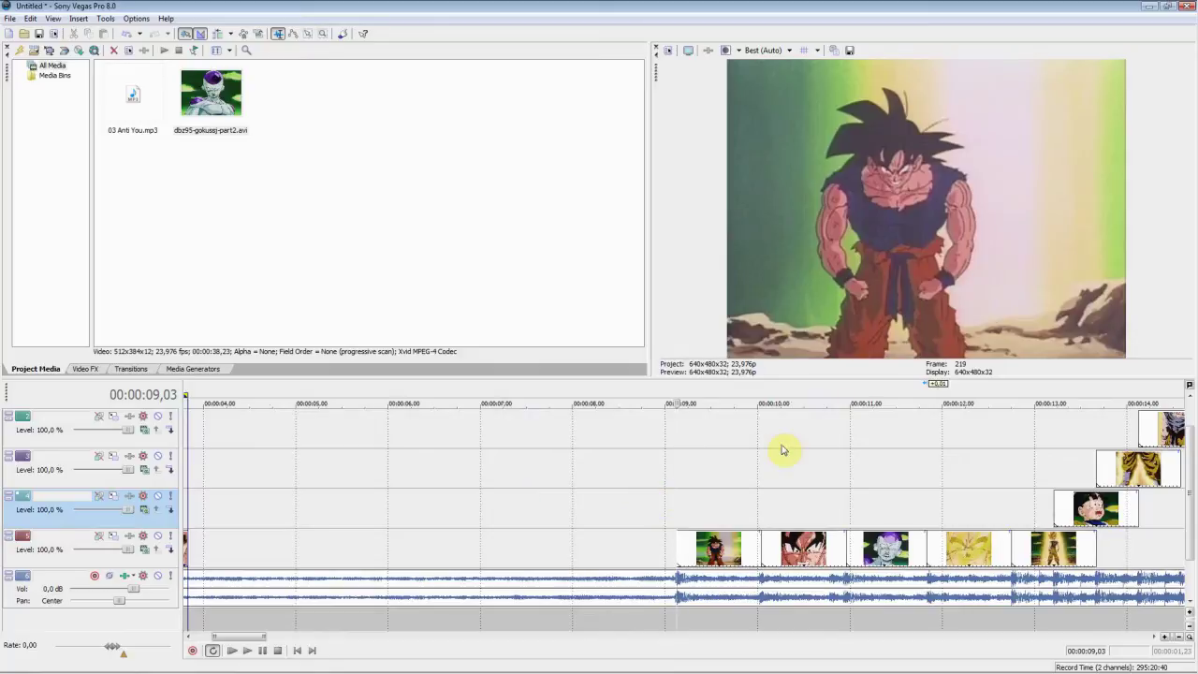
key(space)
scroll(769, 506, down, 1)
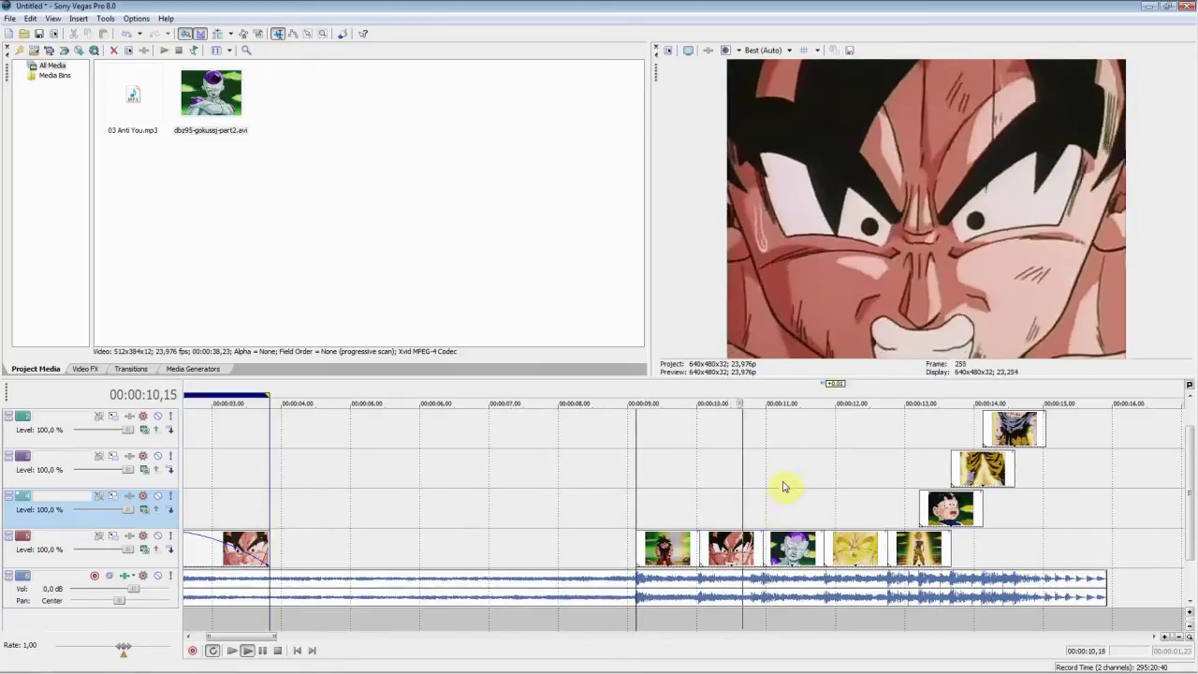
scroll(793, 480, up, 2)
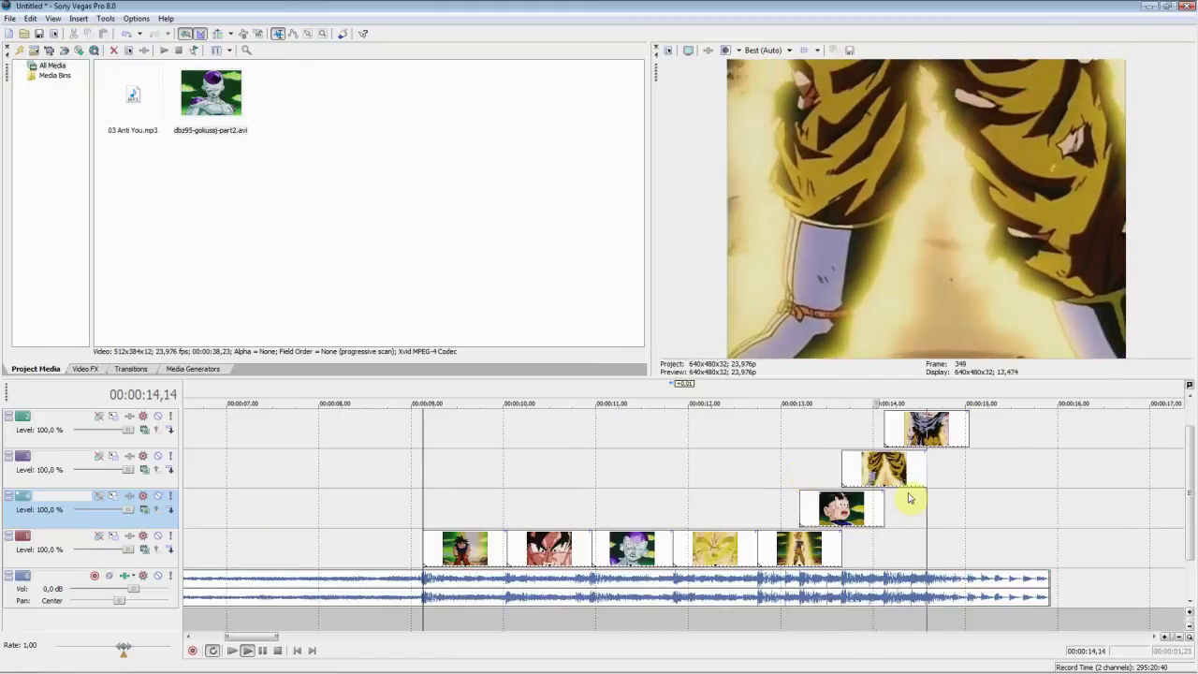
key(space)
Step: Add fade-outs spanning nearly the whole clip to the sequence's first three clips and give each a slow-starting fade curve
drag(508, 528, 440, 541)
right_click(441, 533)
click(465, 543)
drag(590, 530, 510, 533)
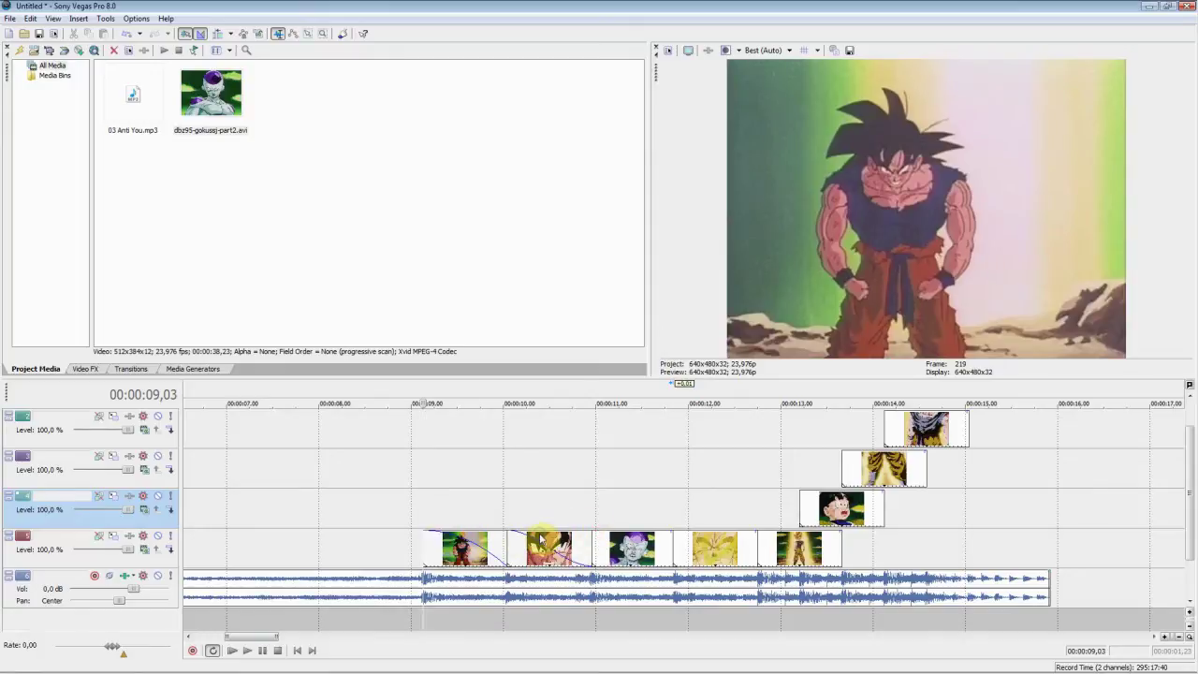
right_click(540, 538)
right_click(533, 531)
click(558, 543)
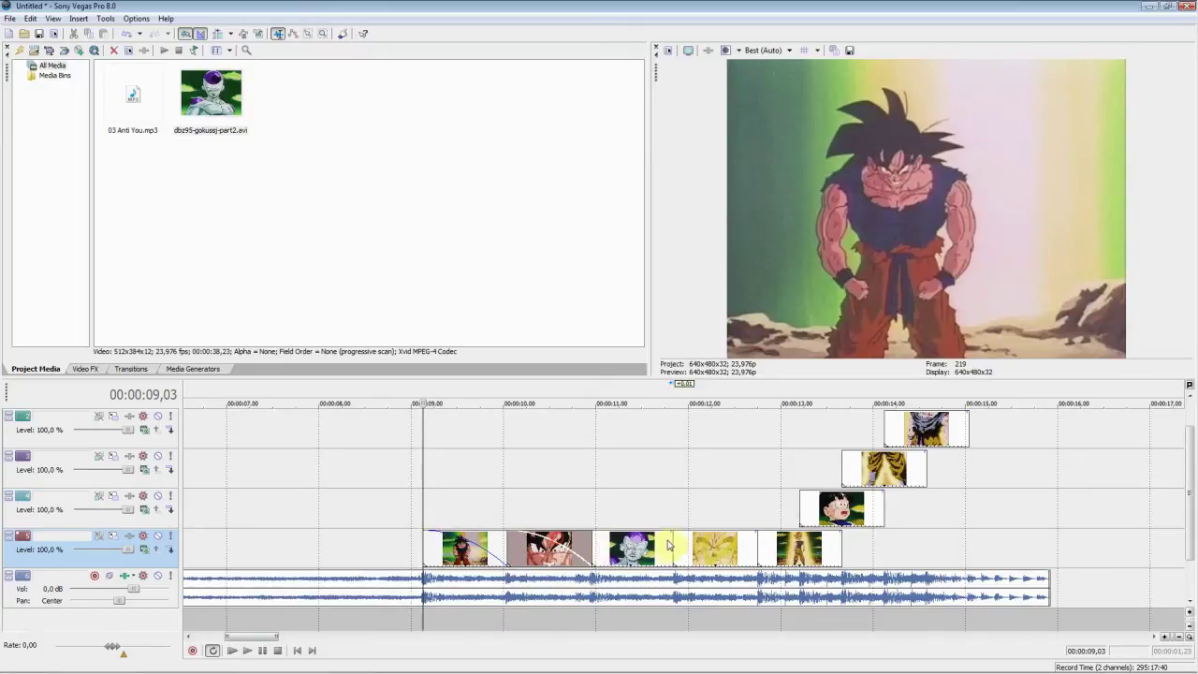
drag(673, 529, 567, 540)
right_click(627, 541)
right_click(616, 534)
click(671, 543)
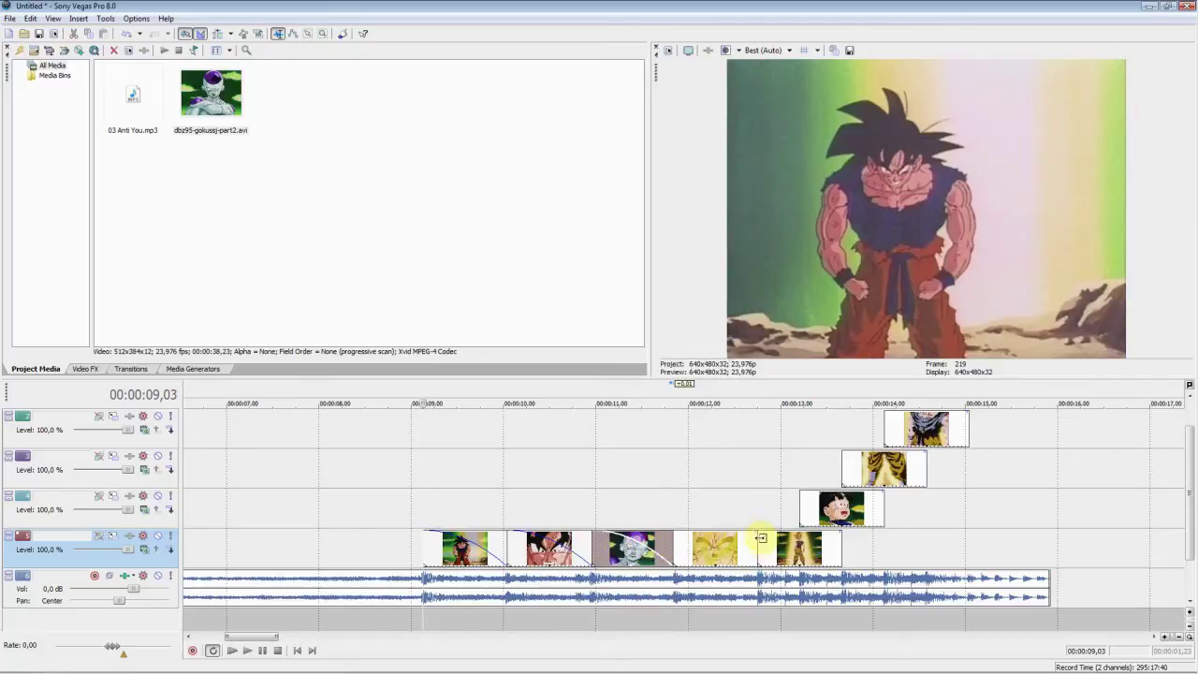
Step: Add the same long, slow-starting fade-outs to the sequence's remaining clips, including the staggered clips on the tracks above
drag(841, 530, 740, 531)
right_click(770, 530)
click(803, 547)
drag(884, 490, 759, 496)
right_click(829, 490)
click(849, 502)
drag(926, 451, 844, 456)
right_click(862, 450)
click(884, 462)
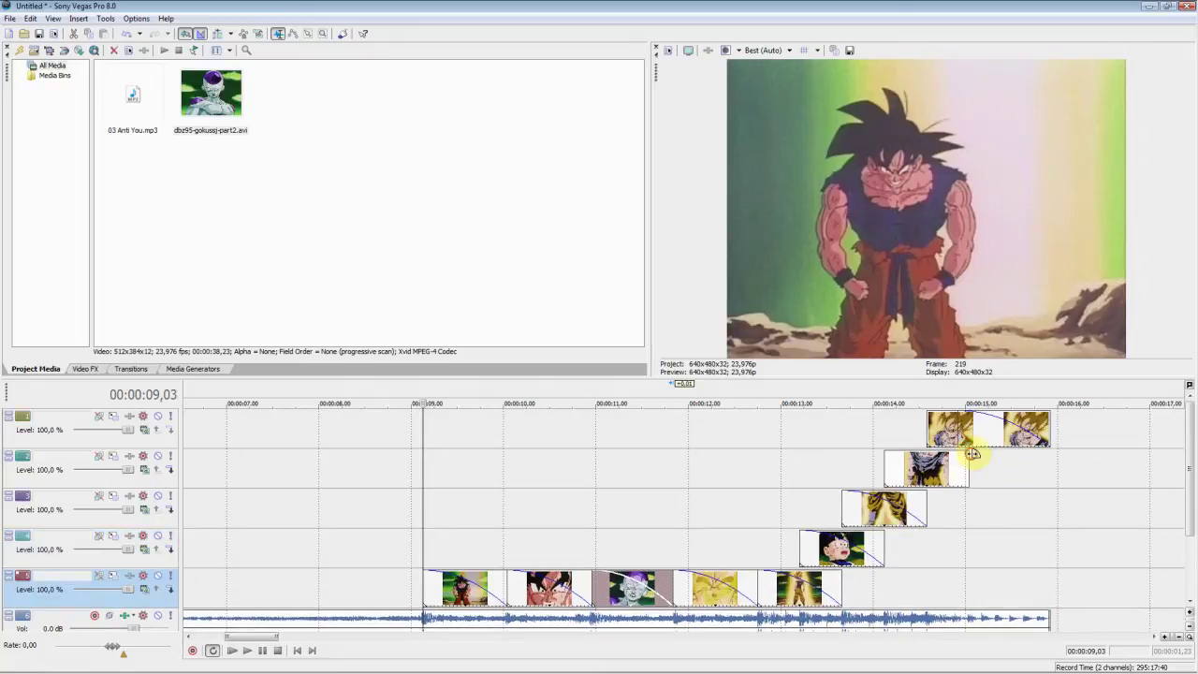
drag(973, 454, 939, 455)
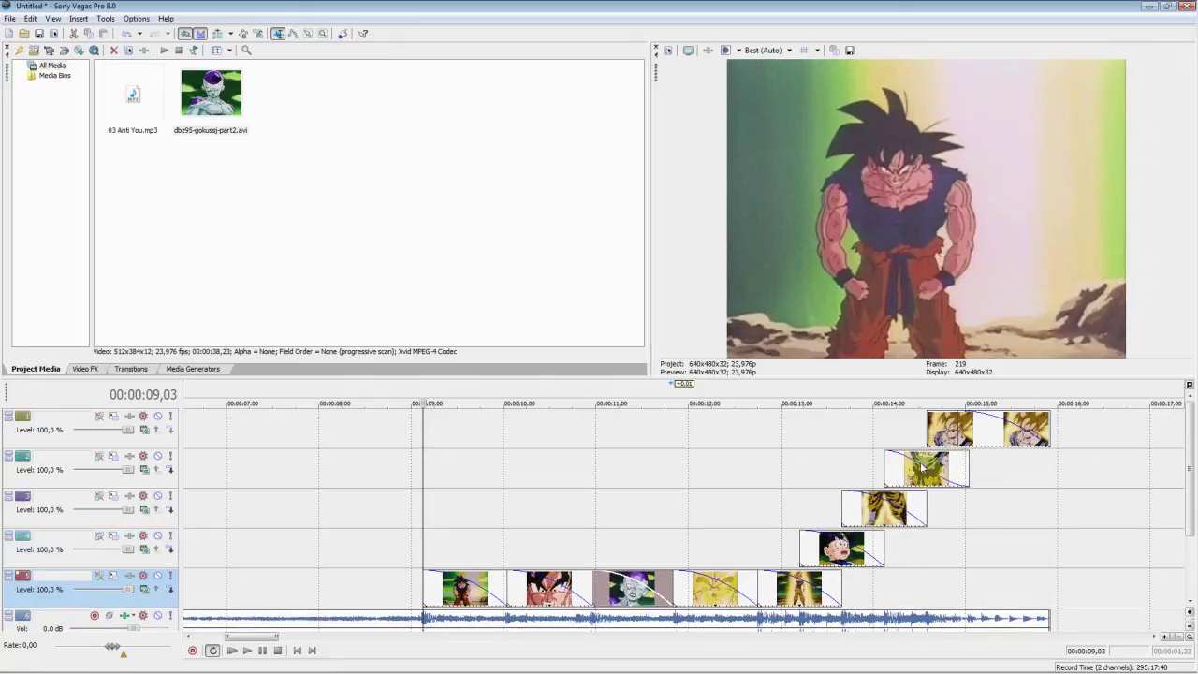
Step: Open Event Pan/Crop for the sequence's first clip at 00:00:09,03 and enable its Mask
click(438, 585)
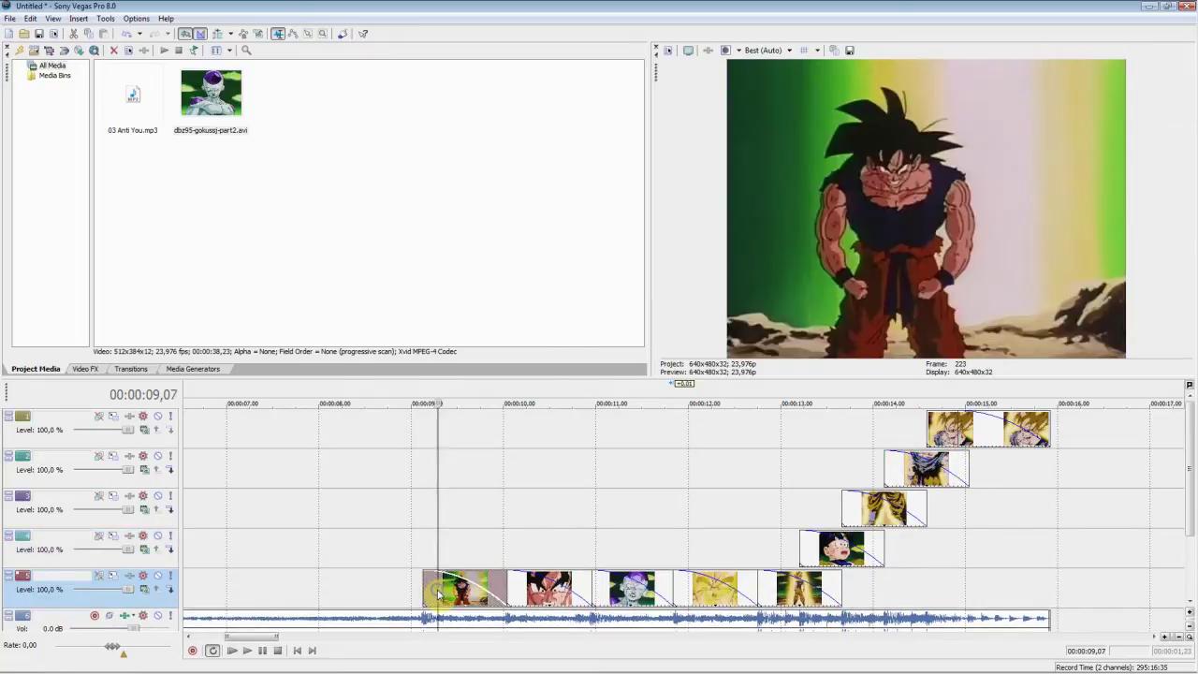
right_click(440, 588)
click(519, 361)
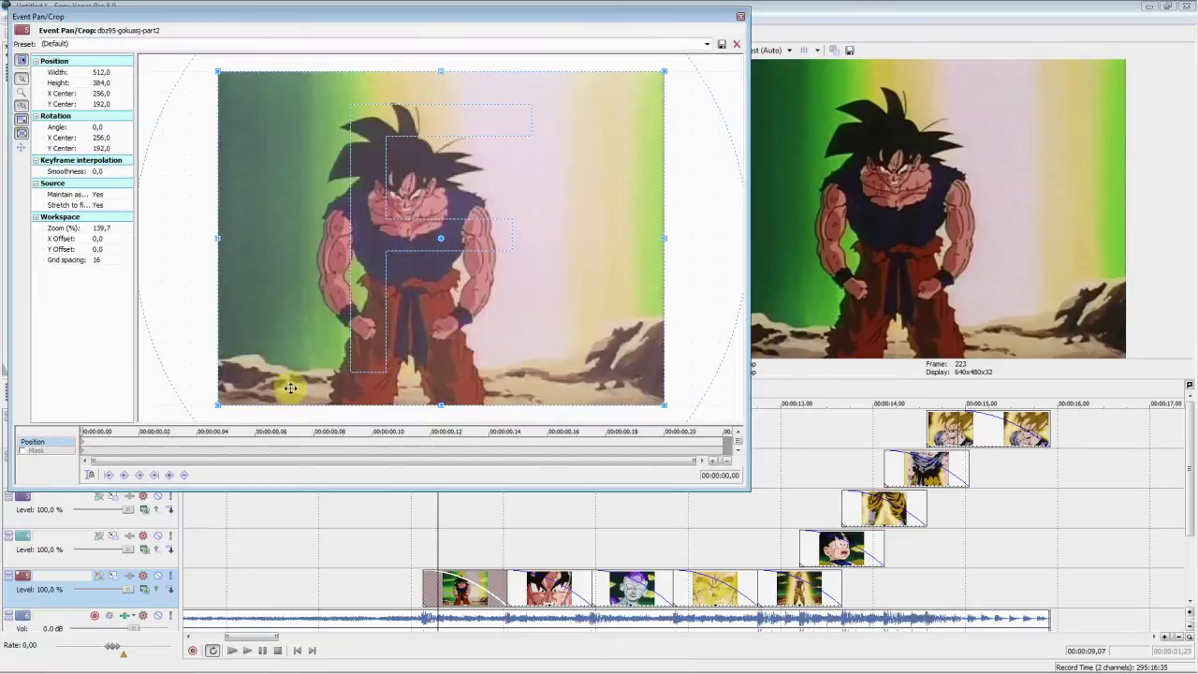
click(28, 451)
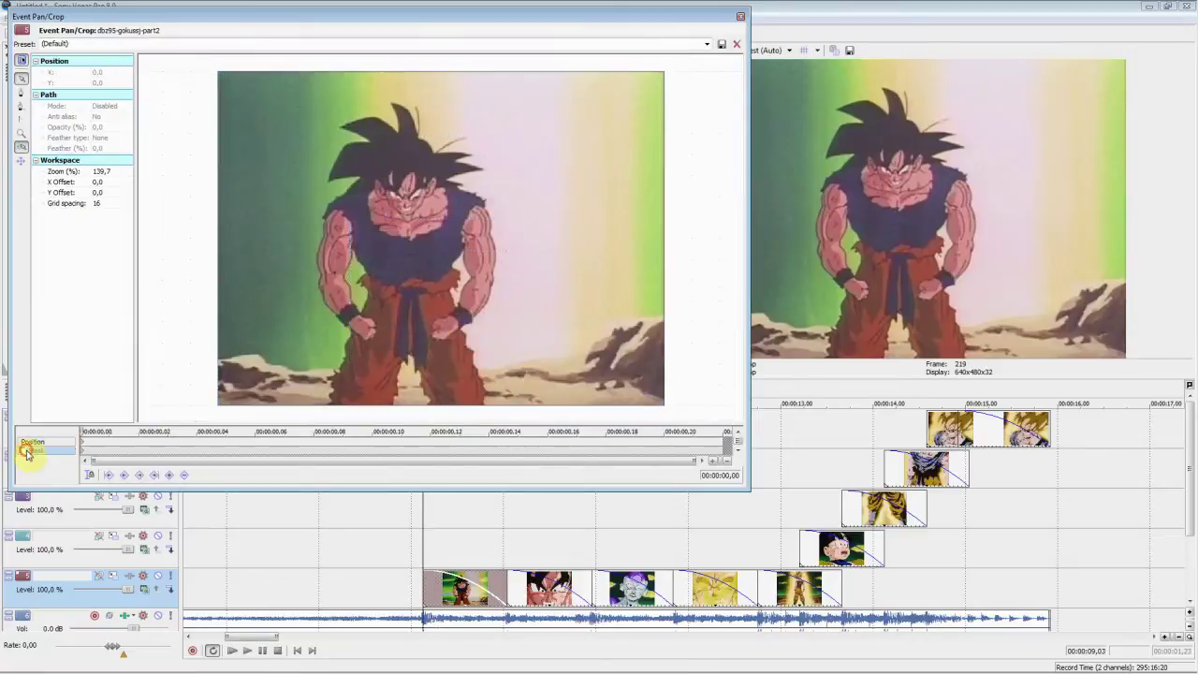
click(81, 445)
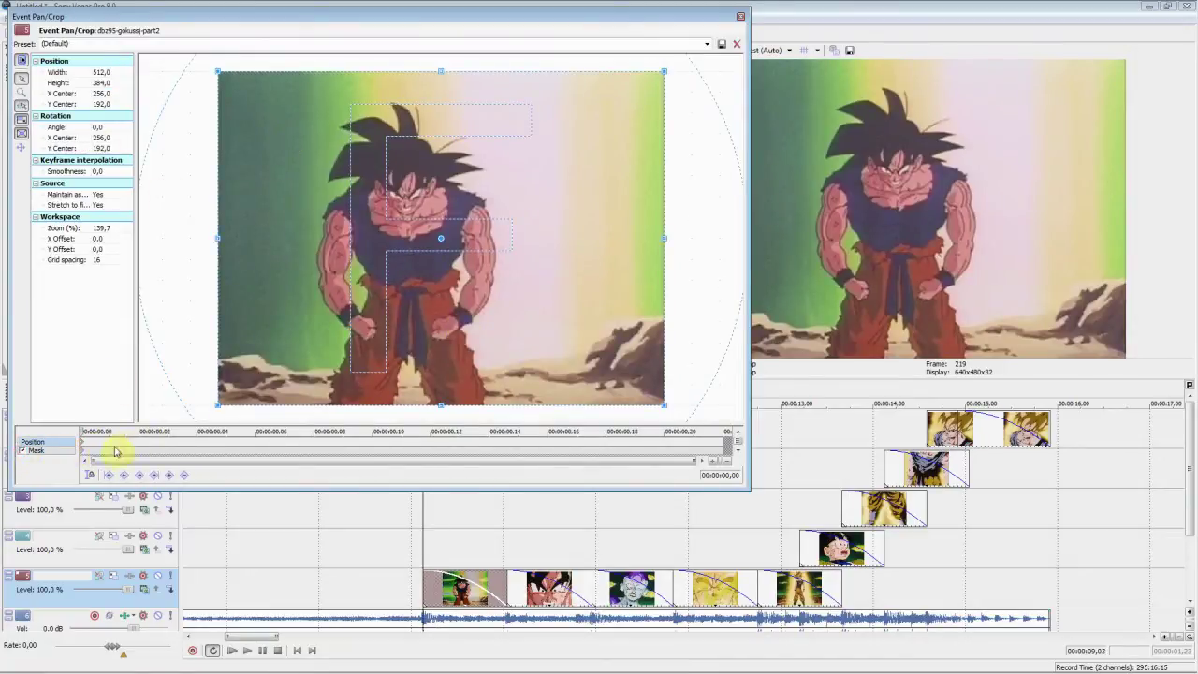
click(80, 450)
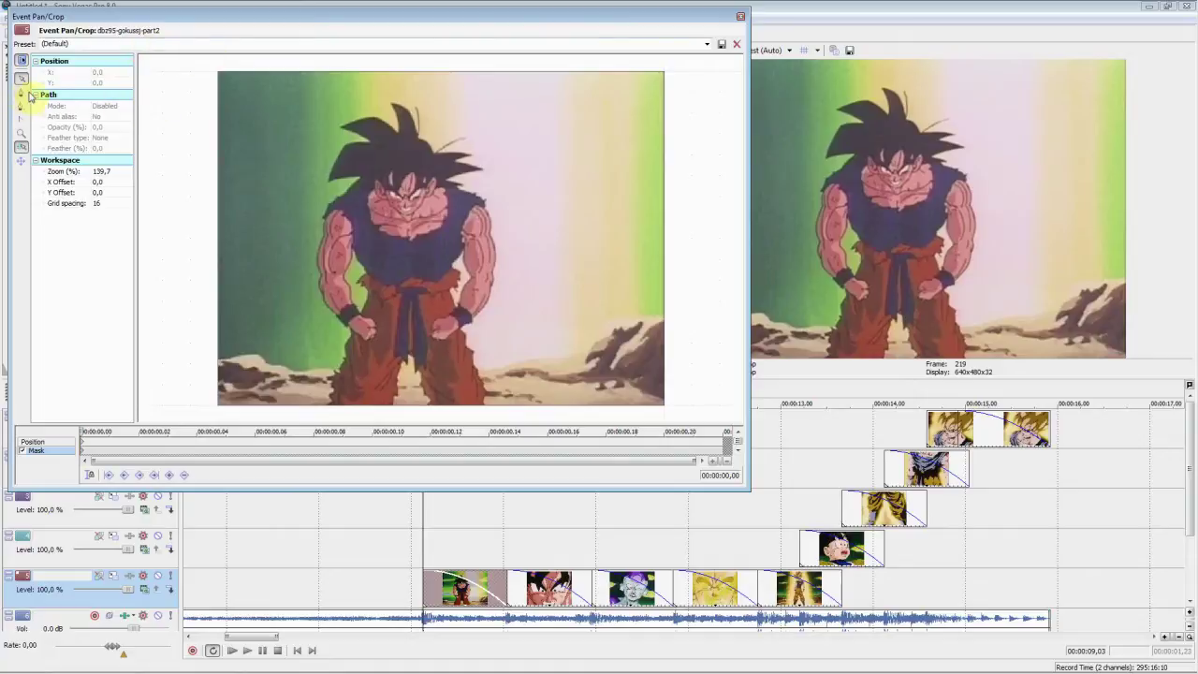
Step: Draw a narrow full-height rectangular mask on the first clip's opening frame and centre it horizontally at X 256,0
click(425, 72)
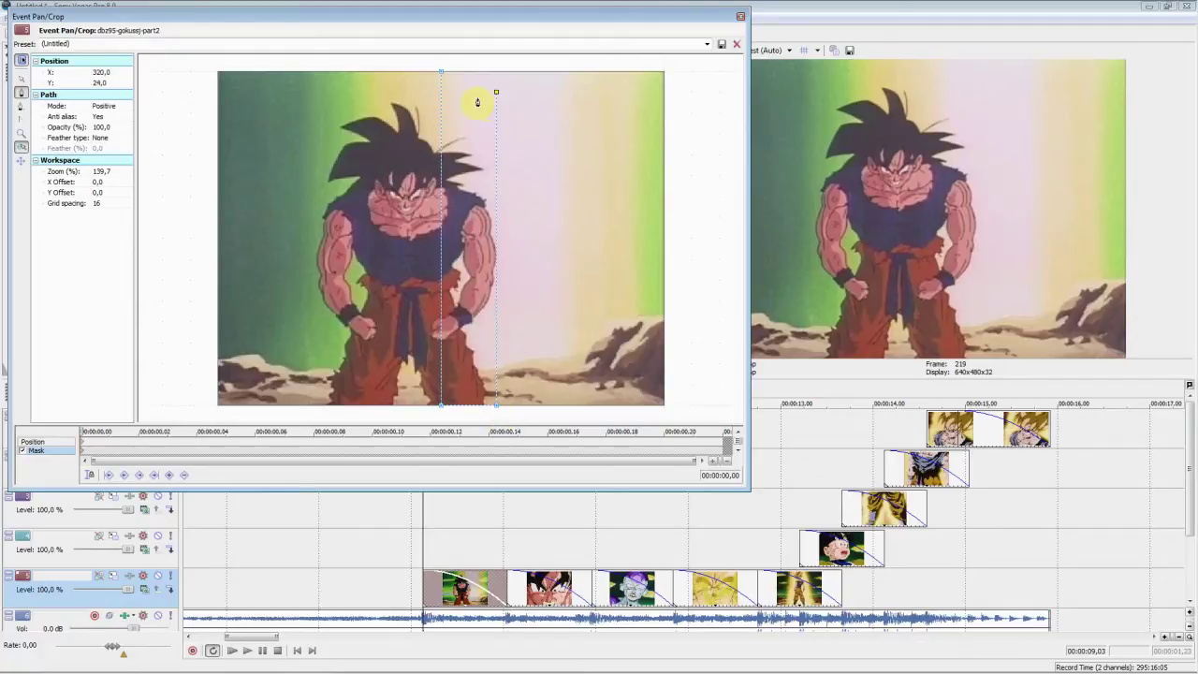
click(439, 73)
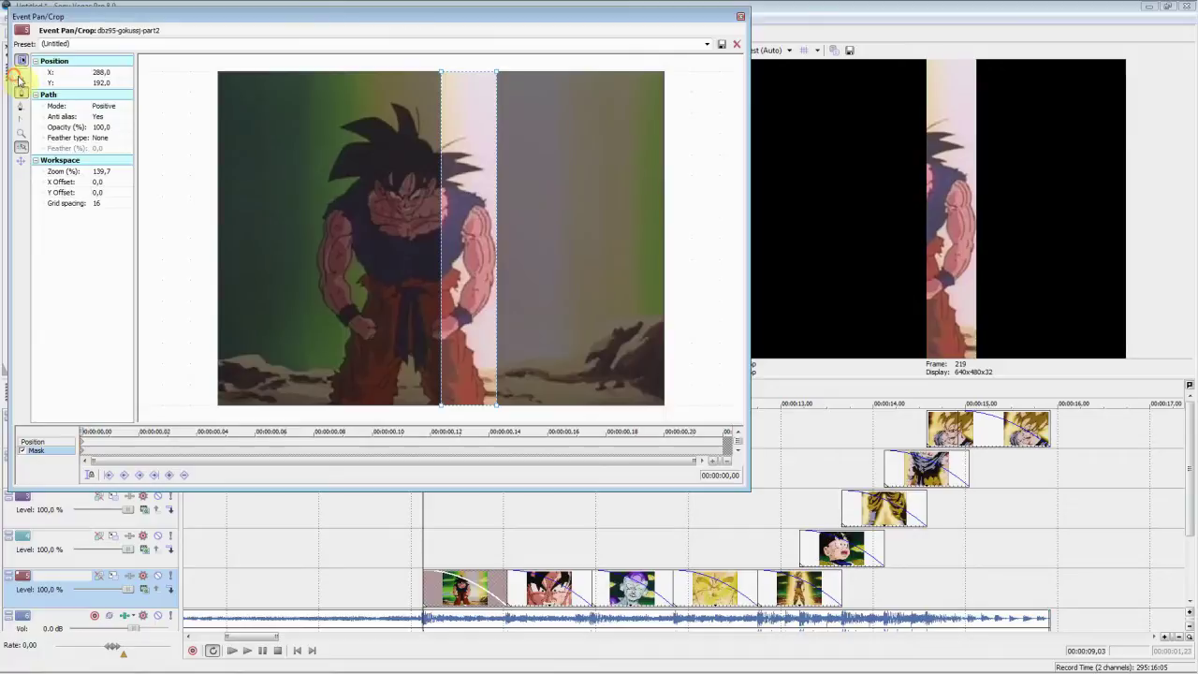
drag(470, 72, 444, 72)
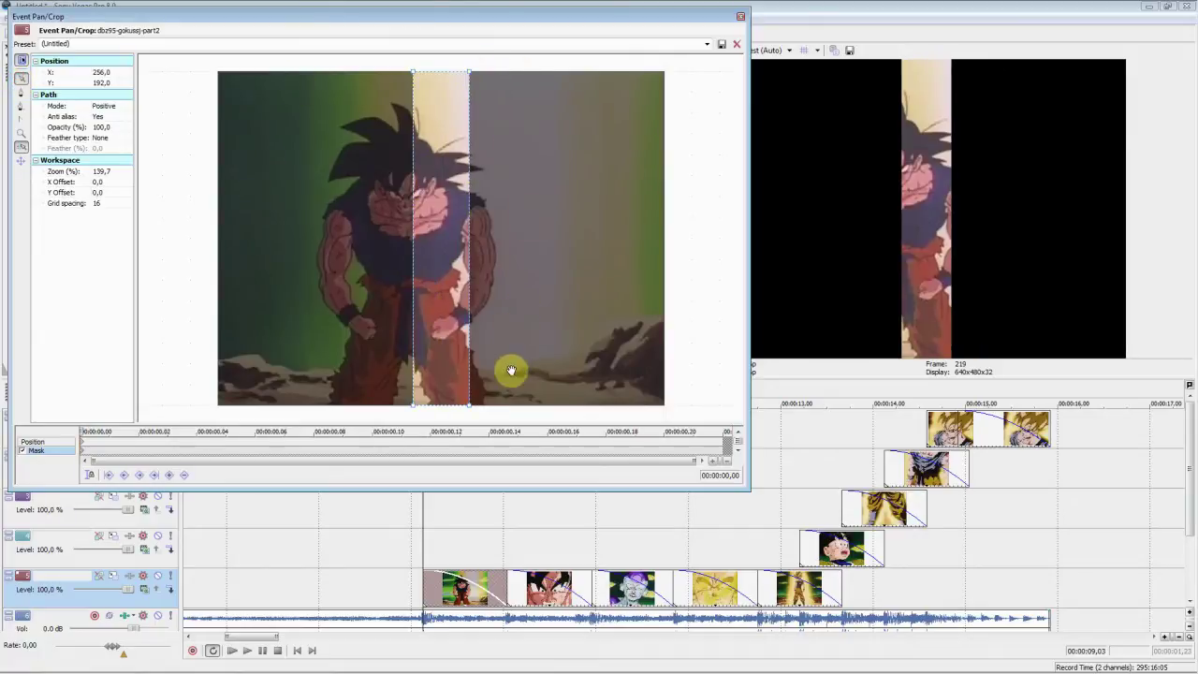
Step: Set the first clip's mask to feather type Both with 25,0 % feather
click(103, 139)
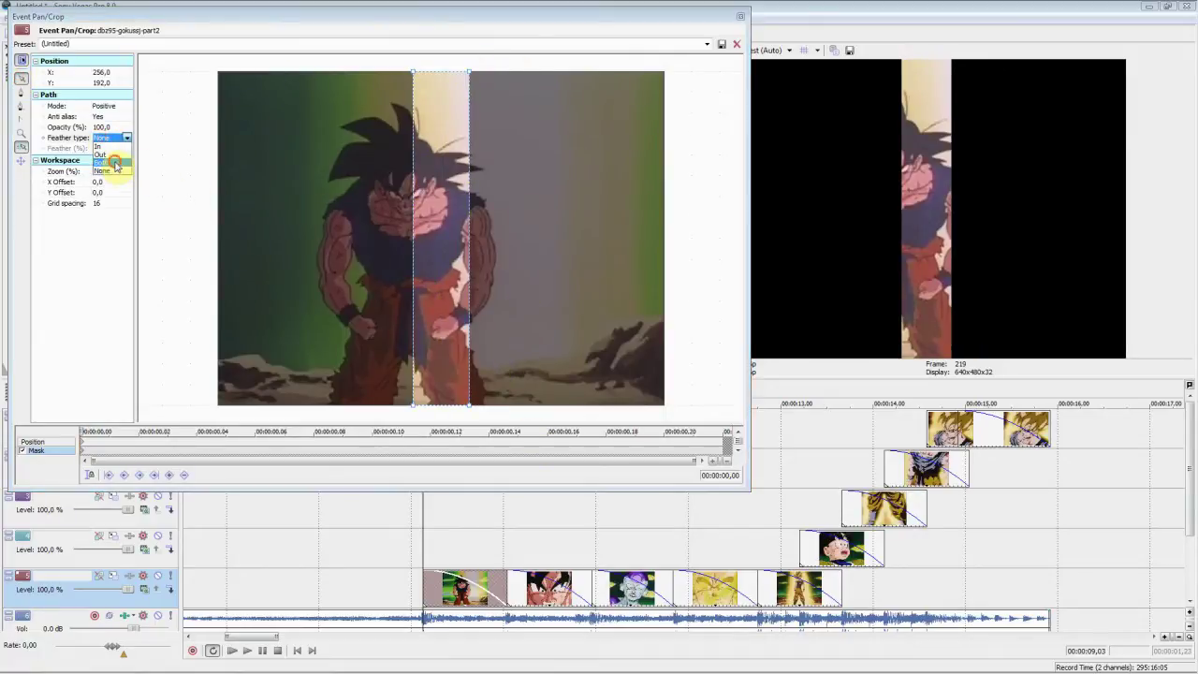
click(113, 163)
click(126, 148)
click(125, 157)
Step: At 00:00:00,05 in the first clip, animate the mask's left edge outward to X 96,0
drag(178, 453, 212, 454)
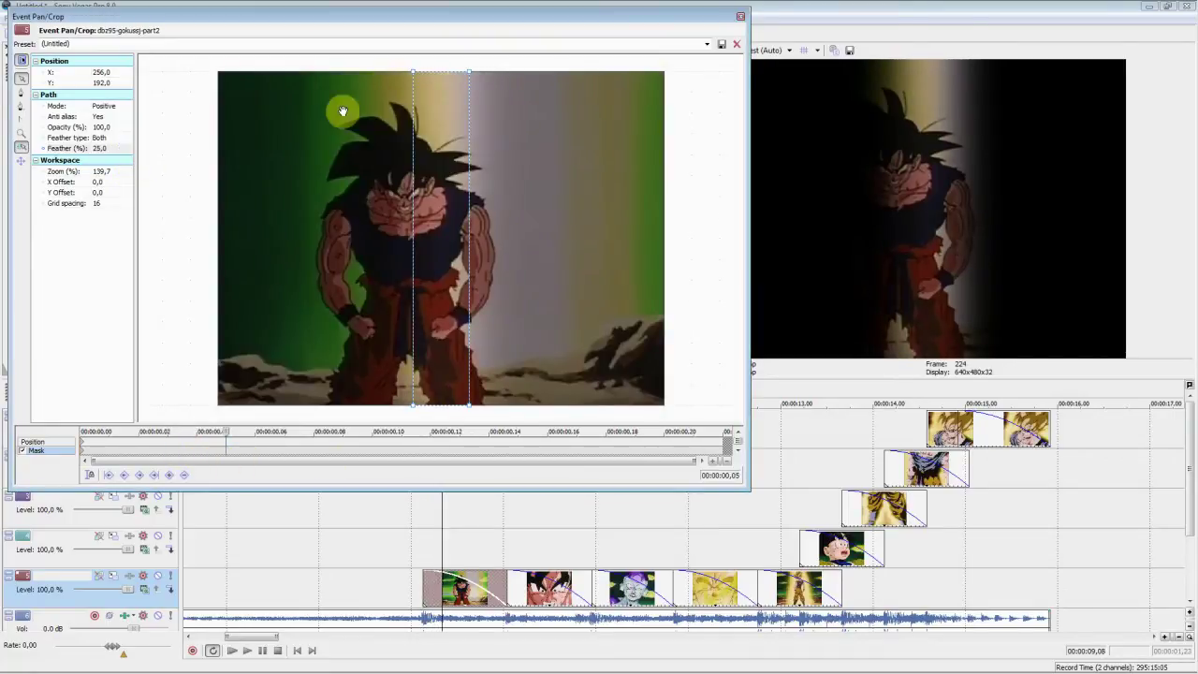
drag(413, 217, 443, 180)
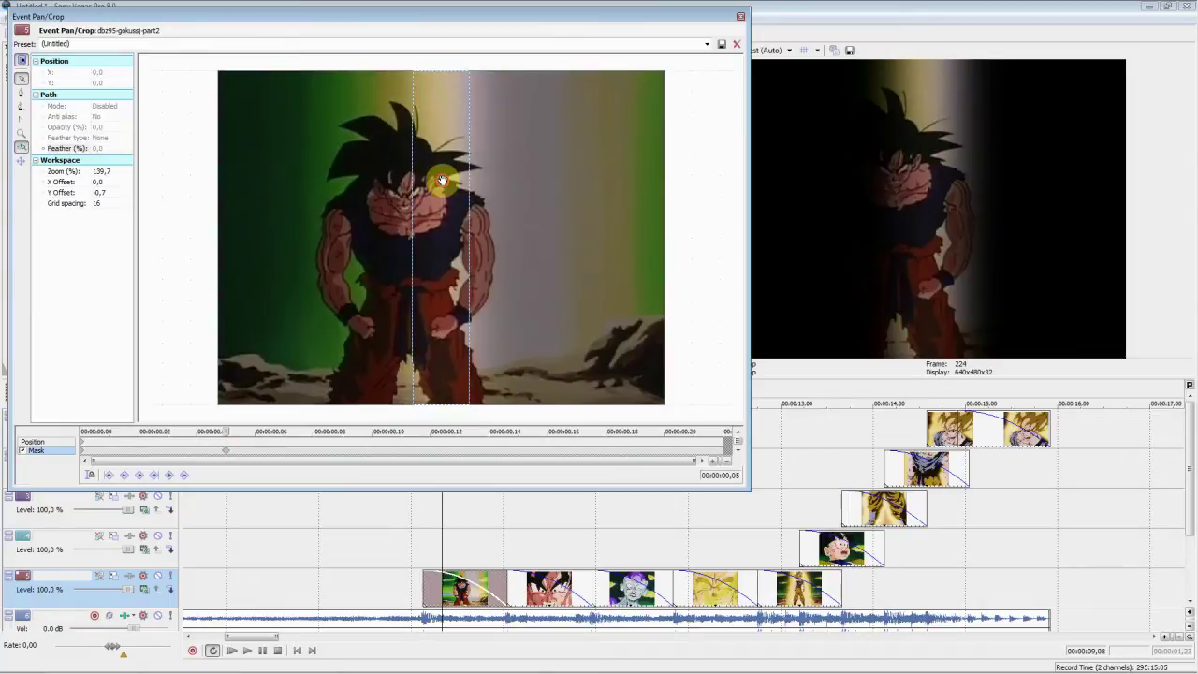
click(411, 200)
key(Left)
key(Left)
key(Left)
key(Left)
key(Left)
key(Left)
key(Left)
key(Left)
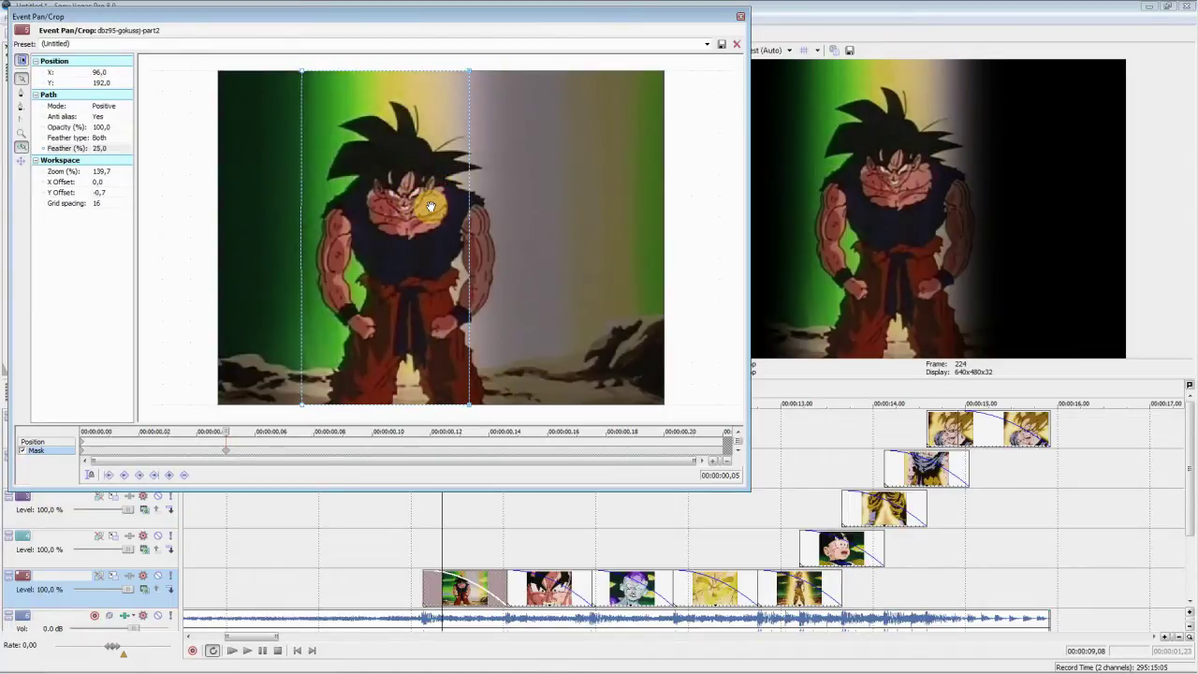
Step: Widen the mask at the same keyframe by moving its right edge outward to X 416,0
click(469, 205)
key(Right)
key(Right)
key(Right)
key(Right)
key(Right)
key(Right)
key(Right)
key(Right)
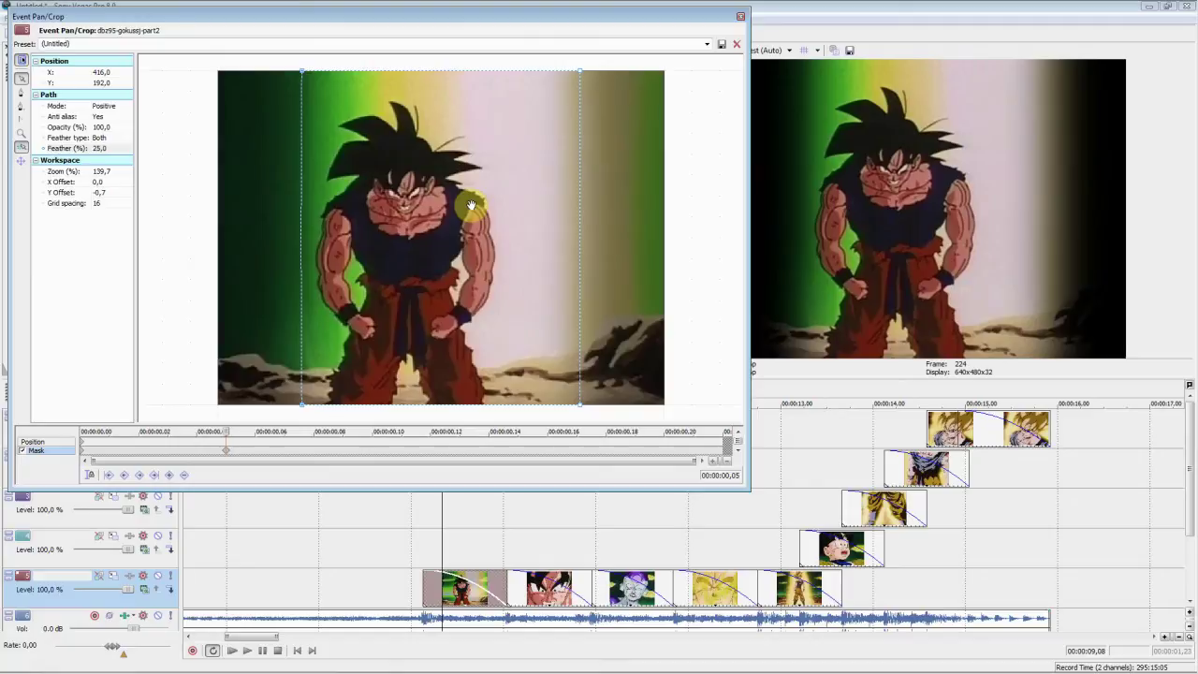
Step: At 00:00:00,22, widen the mask nearly to both frame sides with its left edge at X 32,0, and play back the clip
click(725, 451)
click(581, 298)
key(Right)
key(Right)
key(Right)
key(Right)
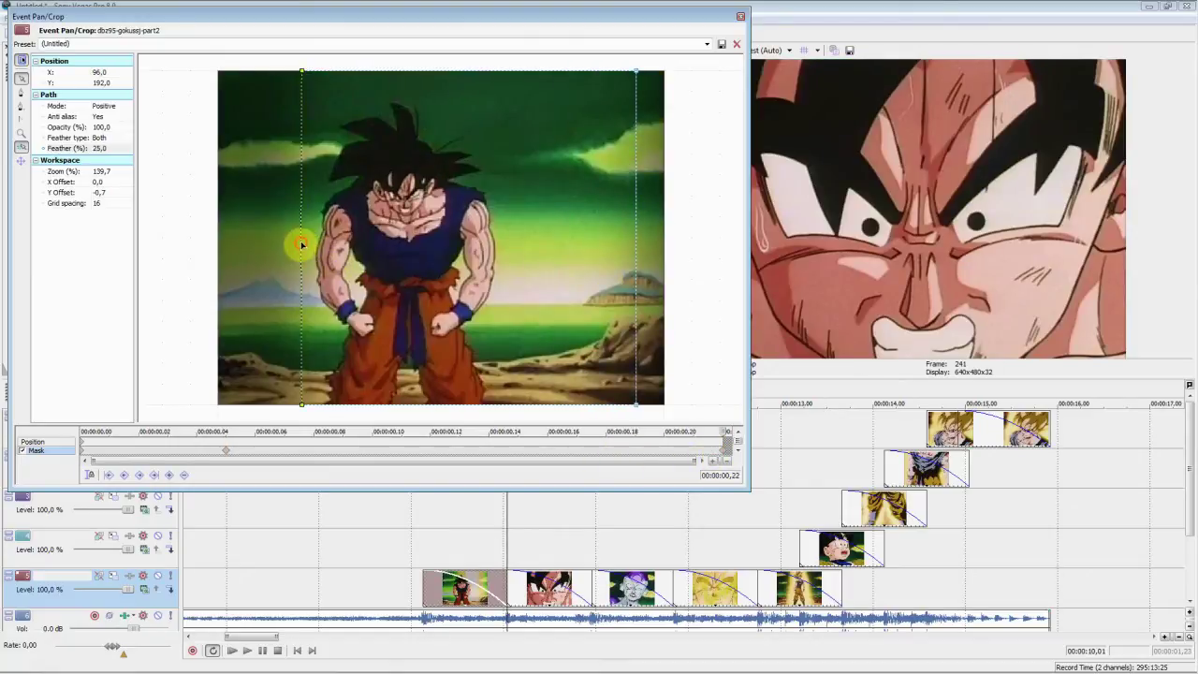
drag(302, 243, 245, 245)
double_click(478, 588)
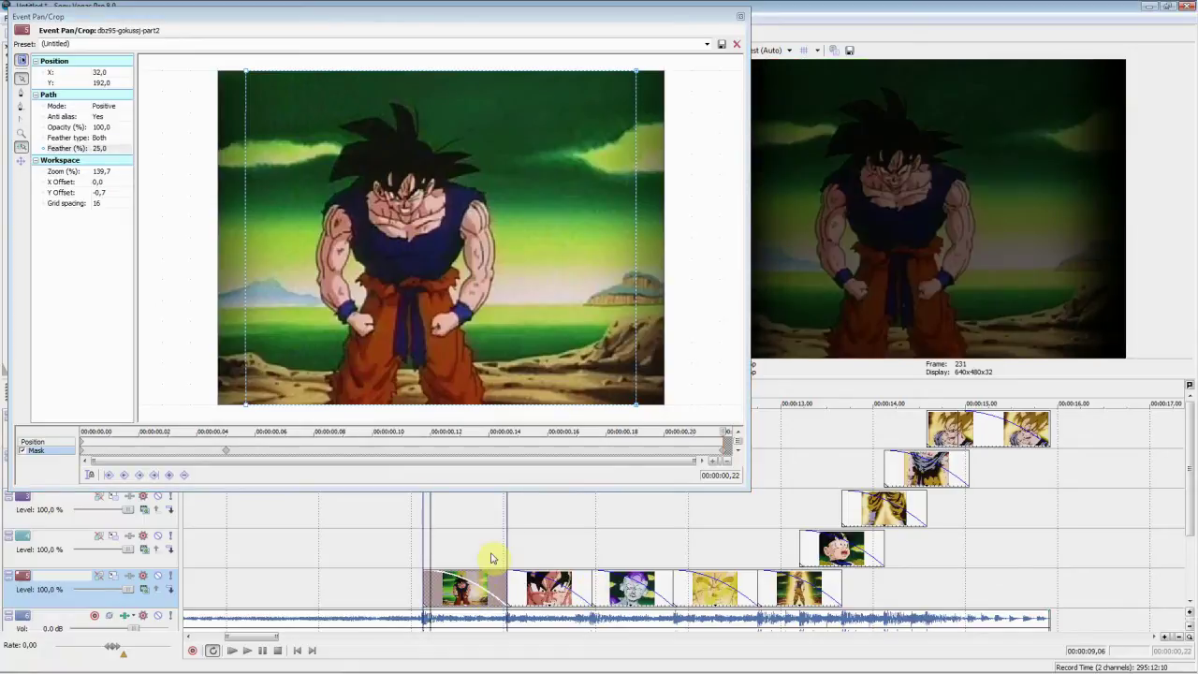
key(space)
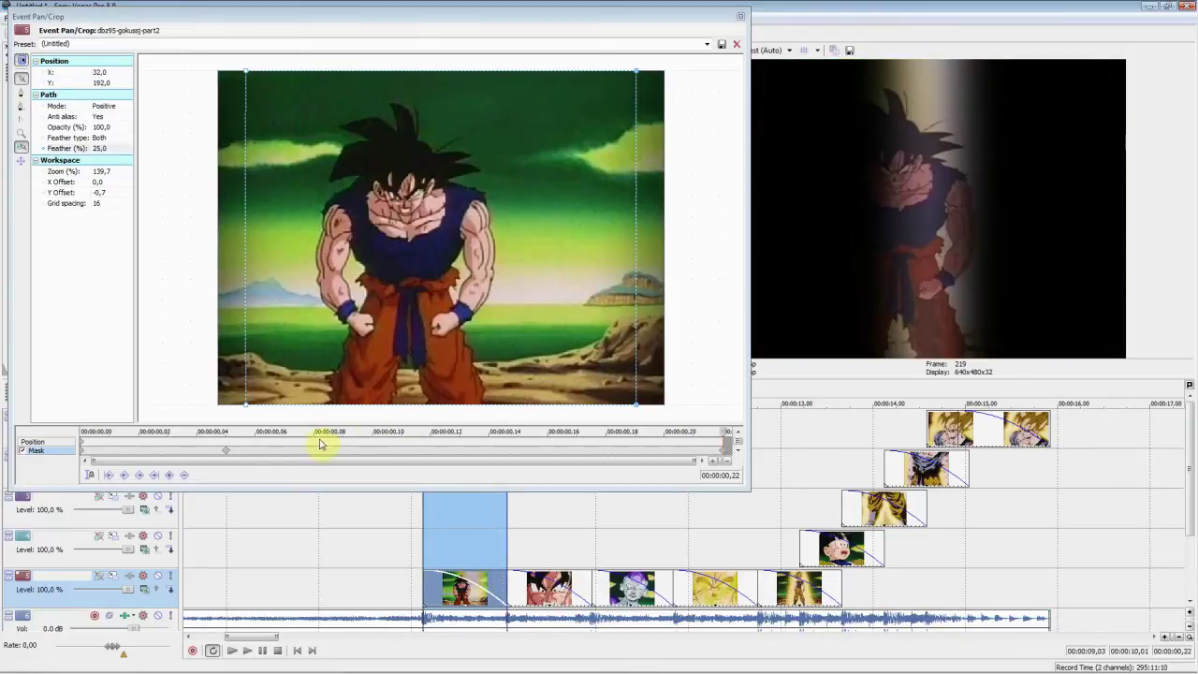
Step: Open Event Pan/Crop for the sequence's second clip at 00:00:10,01 and enable its Mask
click(535, 588)
right_click(536, 587)
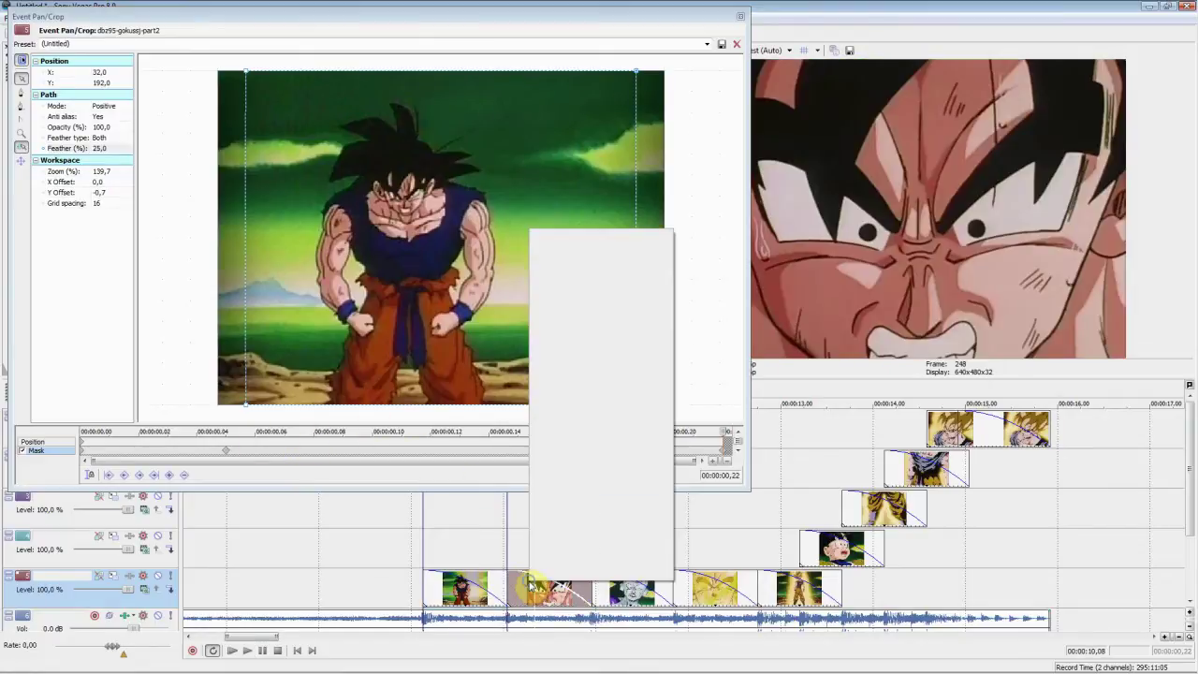
click(587, 357)
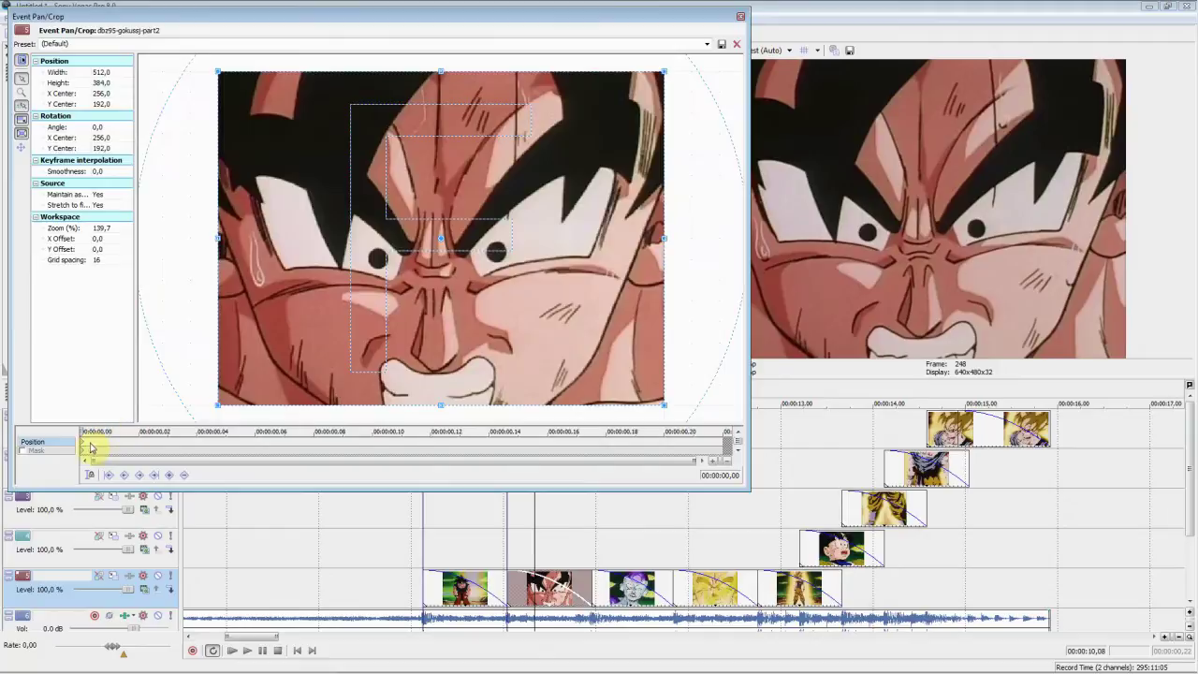
click(79, 450)
click(22, 450)
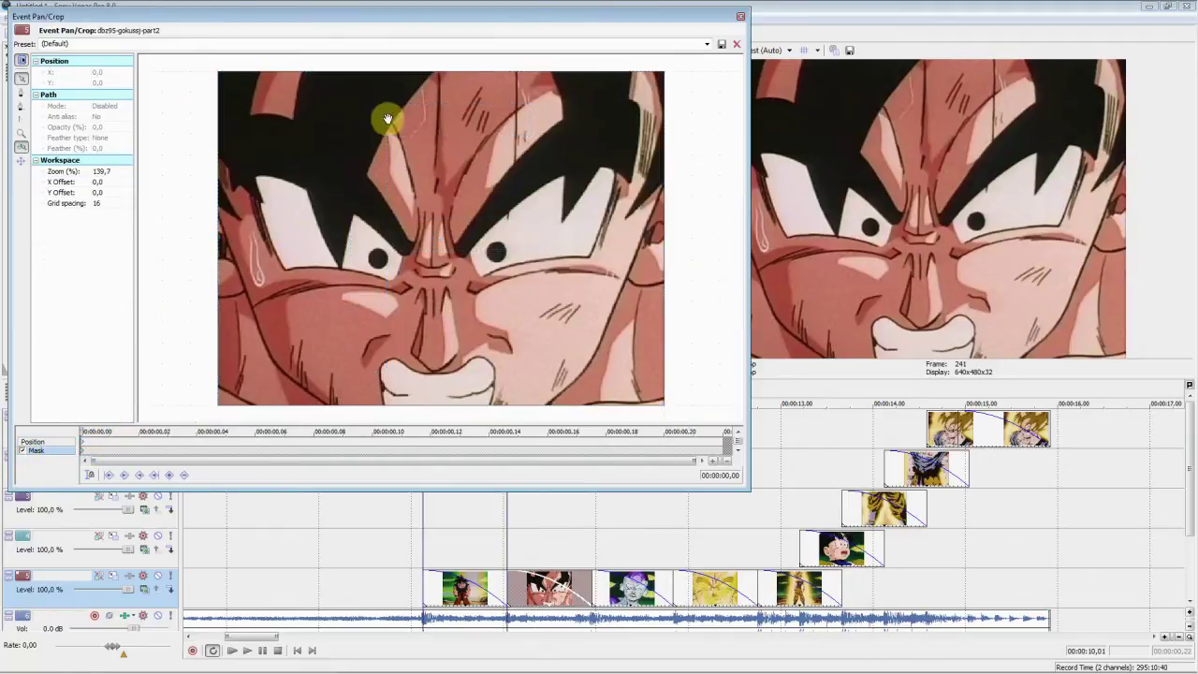
click(411, 76)
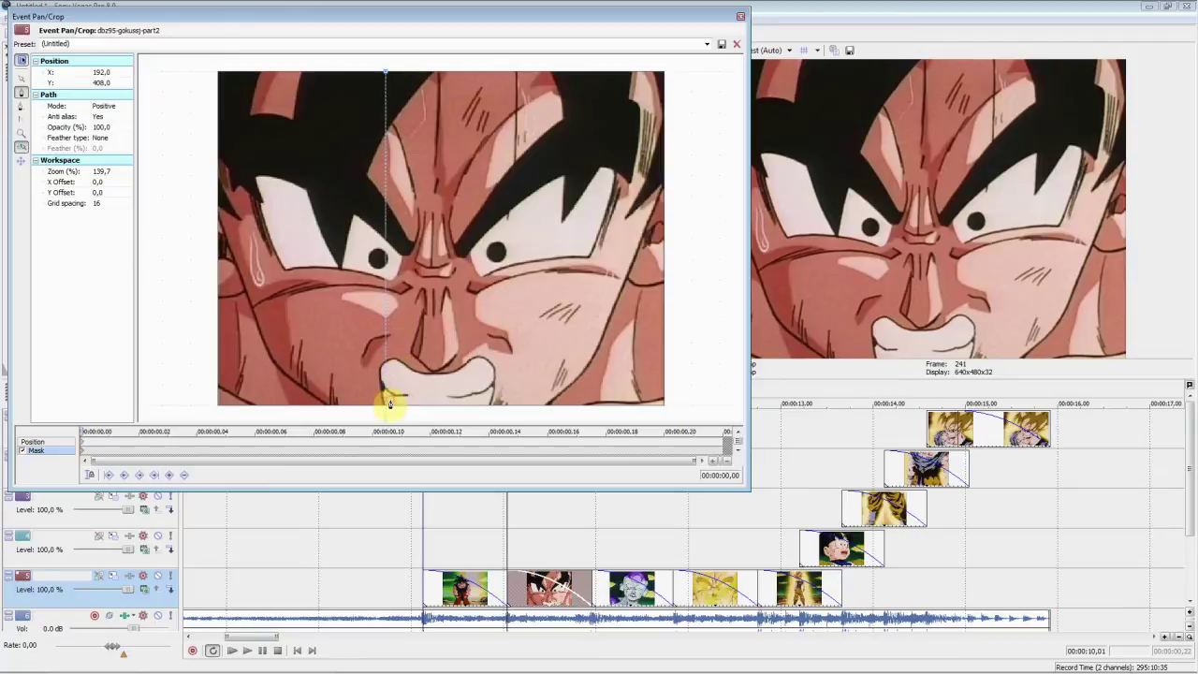
click(496, 405)
click(496, 72)
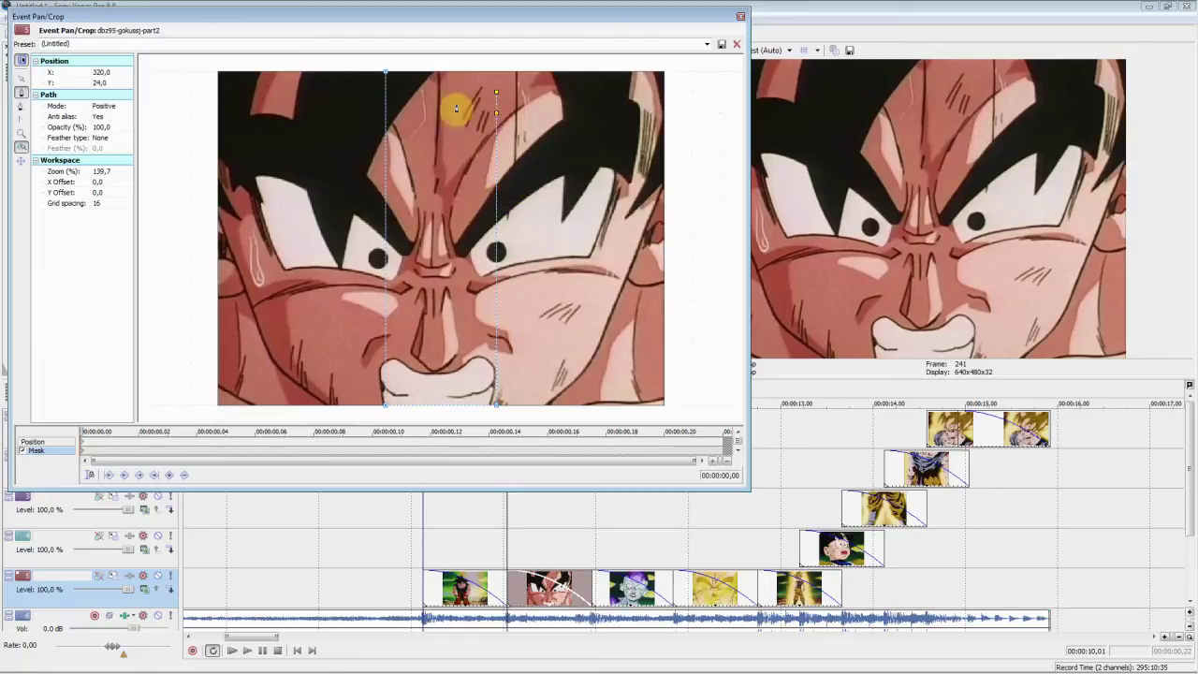
click(387, 75)
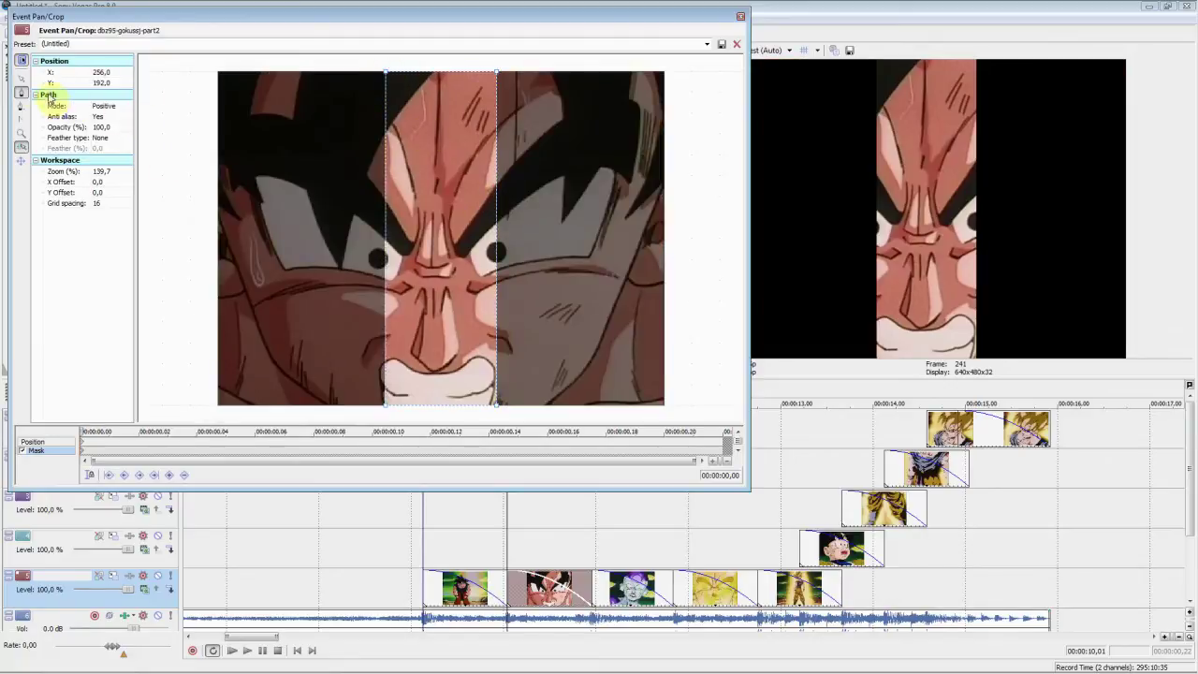
click(390, 73)
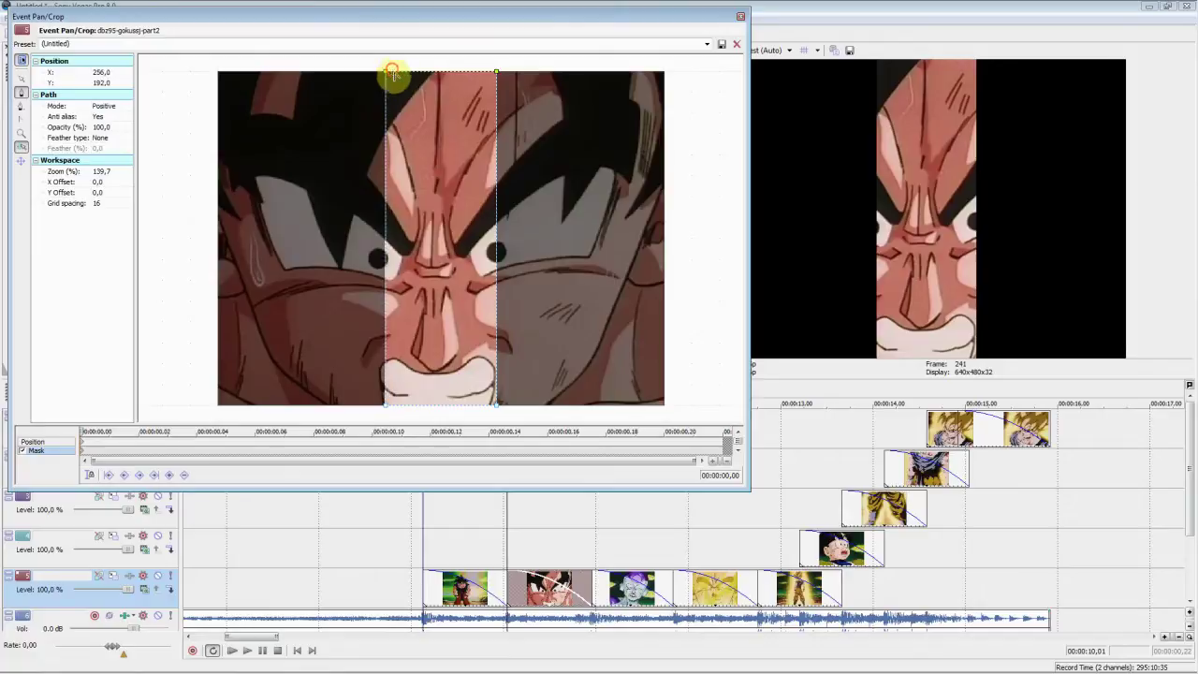
key(Delete)
Step: Draw a full-width horizontal band mask across the character's eyes on the second clip's opening frame
click(190, 175)
drag(263, 228, 634, 176)
drag(672, 255, 664, 259)
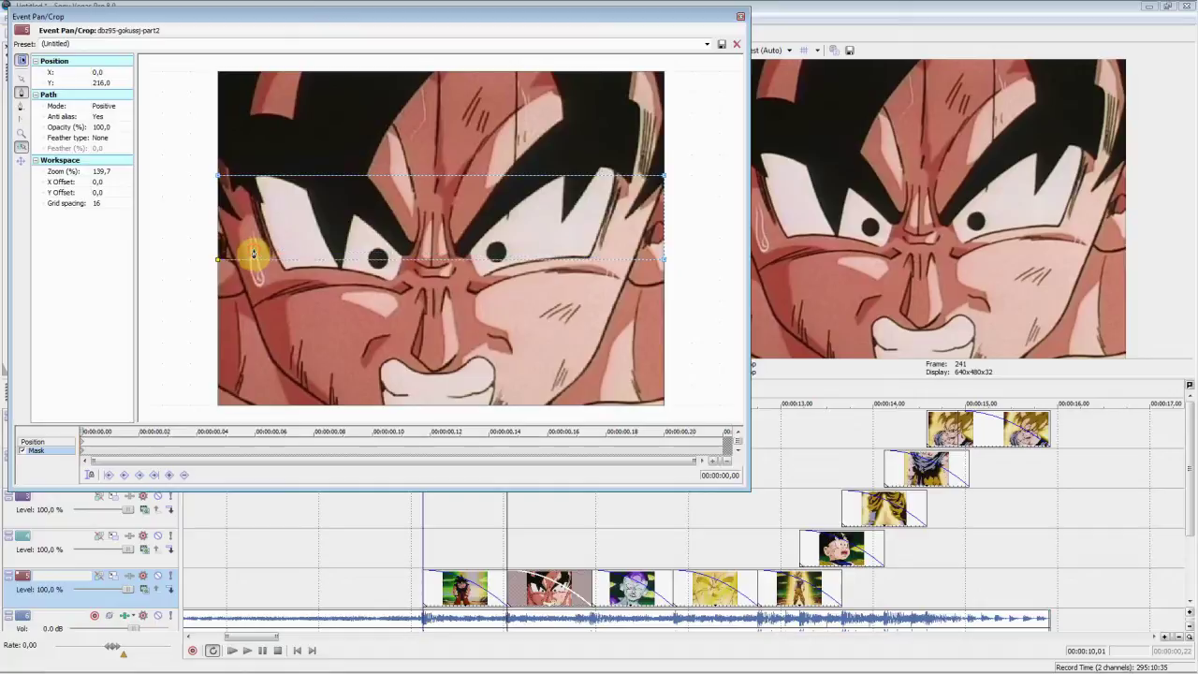
click(219, 176)
Step: Set the eye-band mask's feather type to Both and its feather to 25,0 %
click(104, 138)
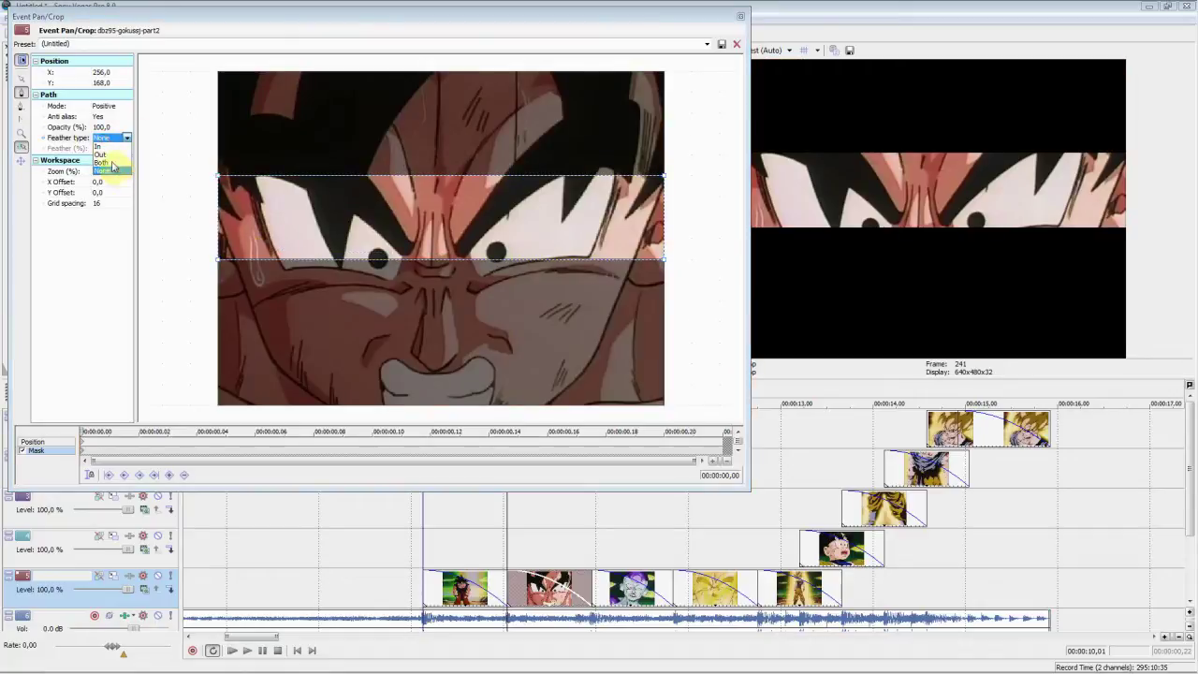
click(111, 164)
click(115, 150)
click(127, 148)
click(120, 160)
click(122, 161)
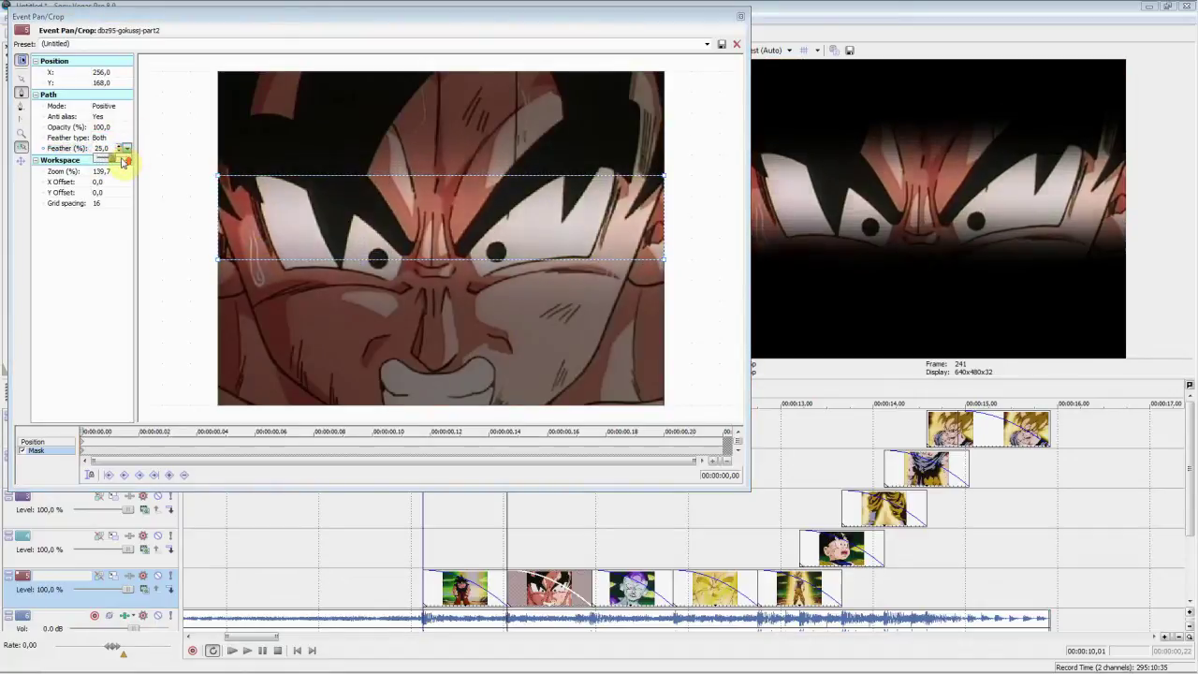
Step: Select the whole band mask and shift it down so it is centred at Y 192,0
click(22, 80)
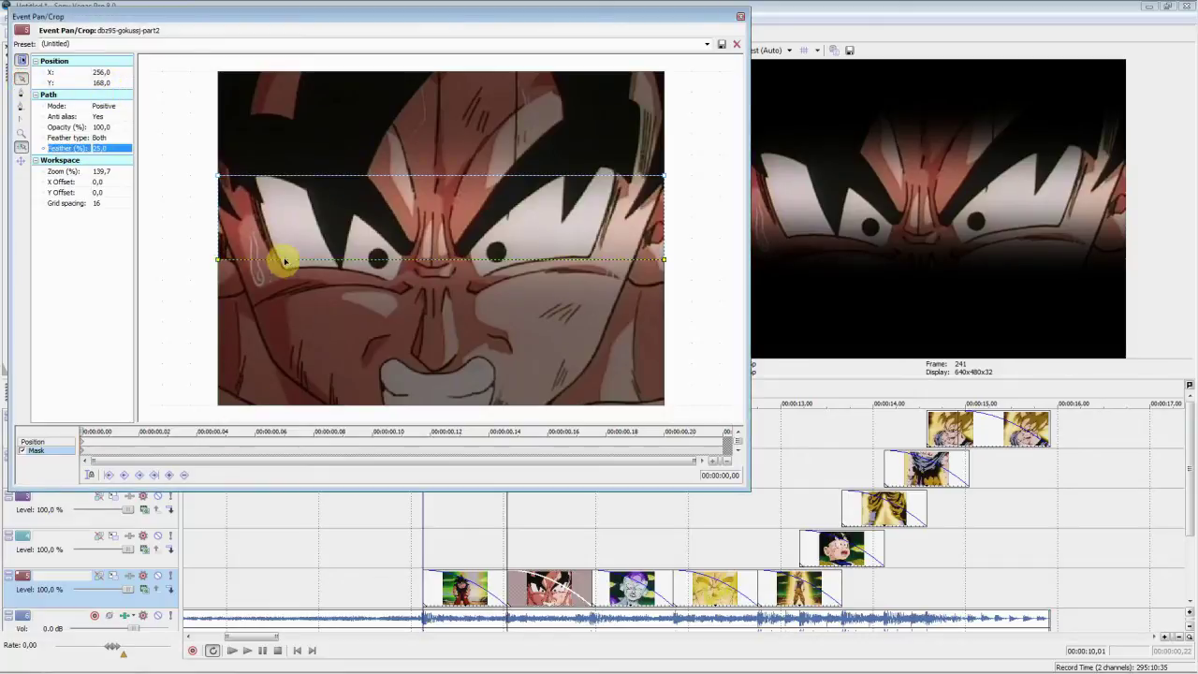
right_click(629, 183)
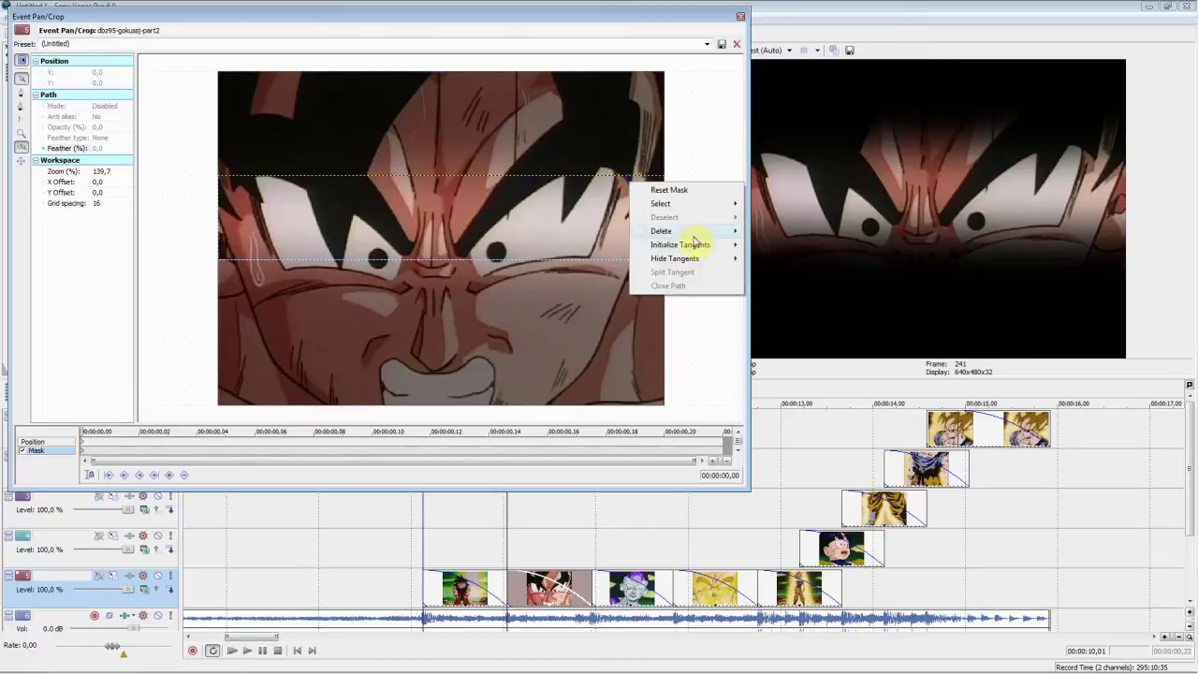
mouse_move(685, 203)
click(770, 245)
drag(610, 191, 609, 211)
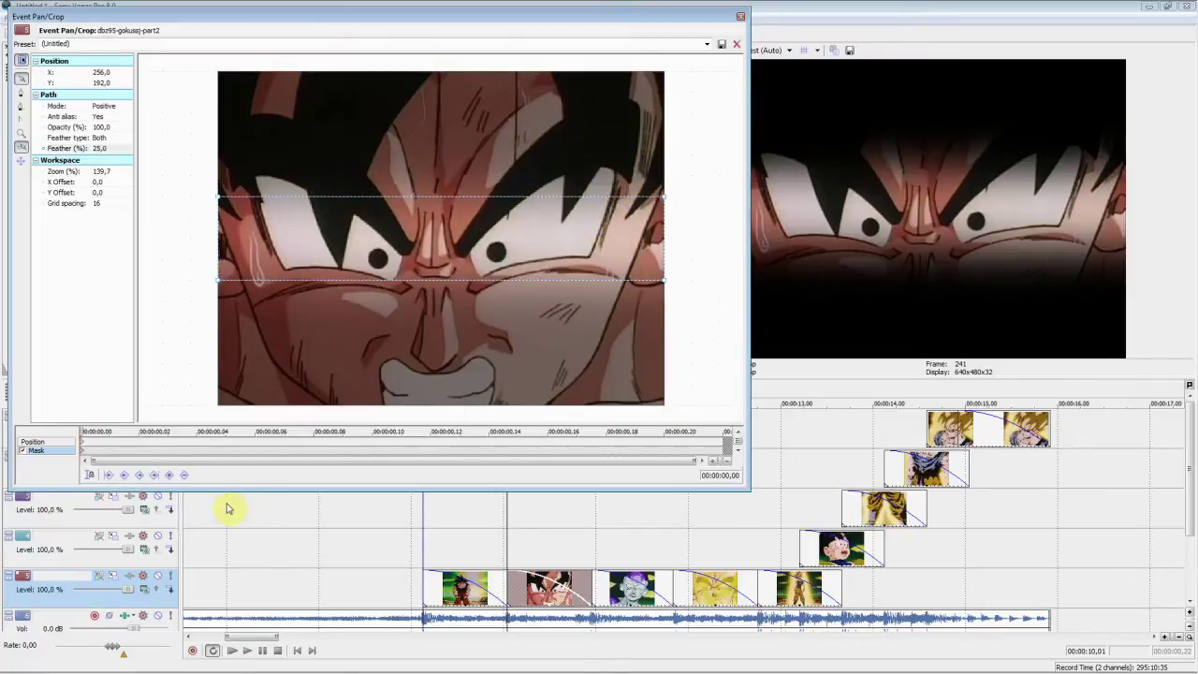
Step: At 00:00:00,04 in the second clip, animate the band mask's lower edge down to Y 312,0
click(206, 443)
click(197, 455)
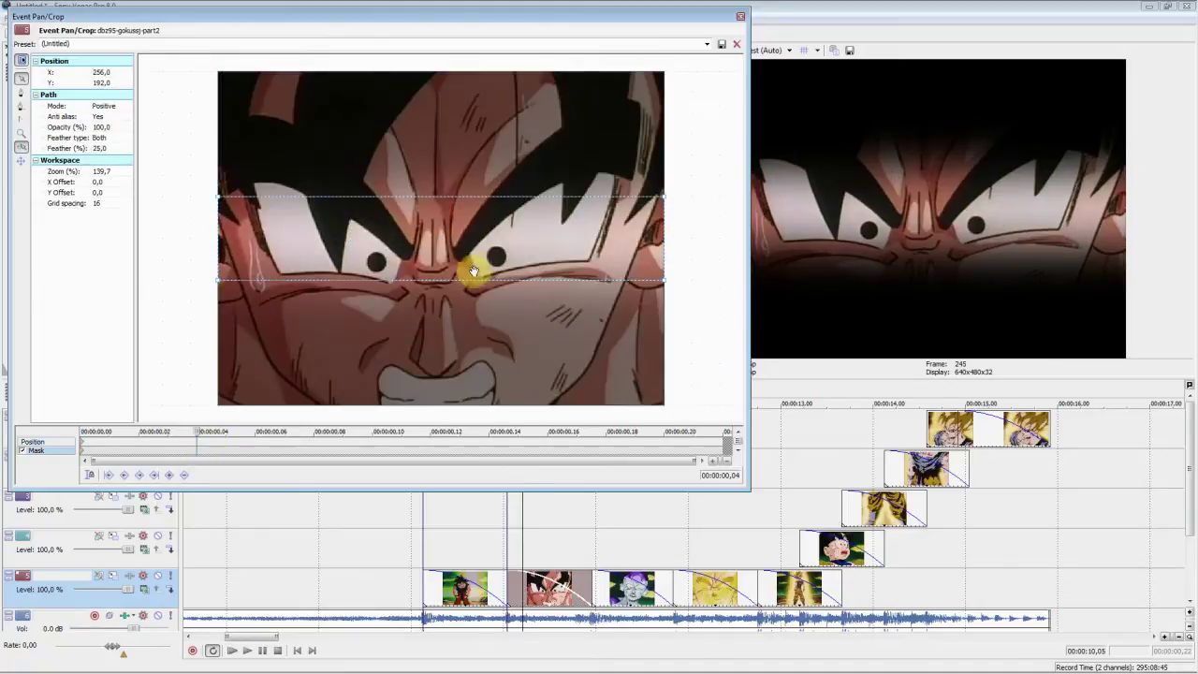
drag(465, 280, 465, 322)
key(ctrl+z)
click(495, 345)
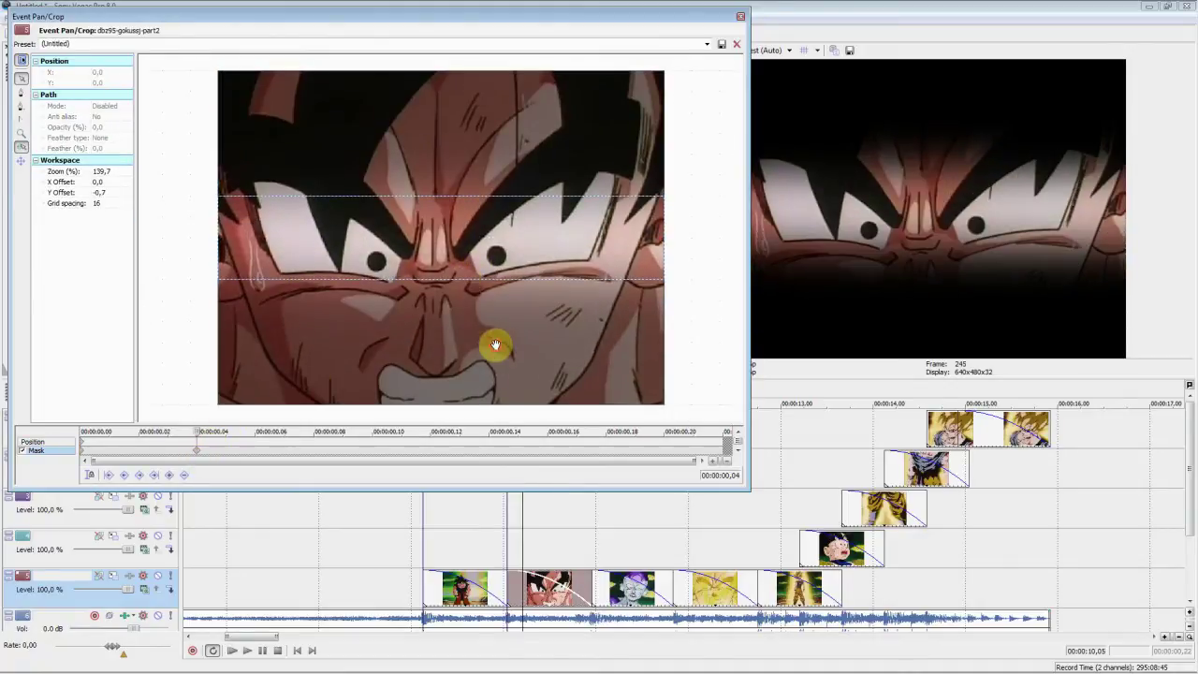
click(487, 279)
key(Down)
key(Down)
key(Down)
key(Down)
key(Down)
key(Down)
key(Down)
key(Down)
key(Down)
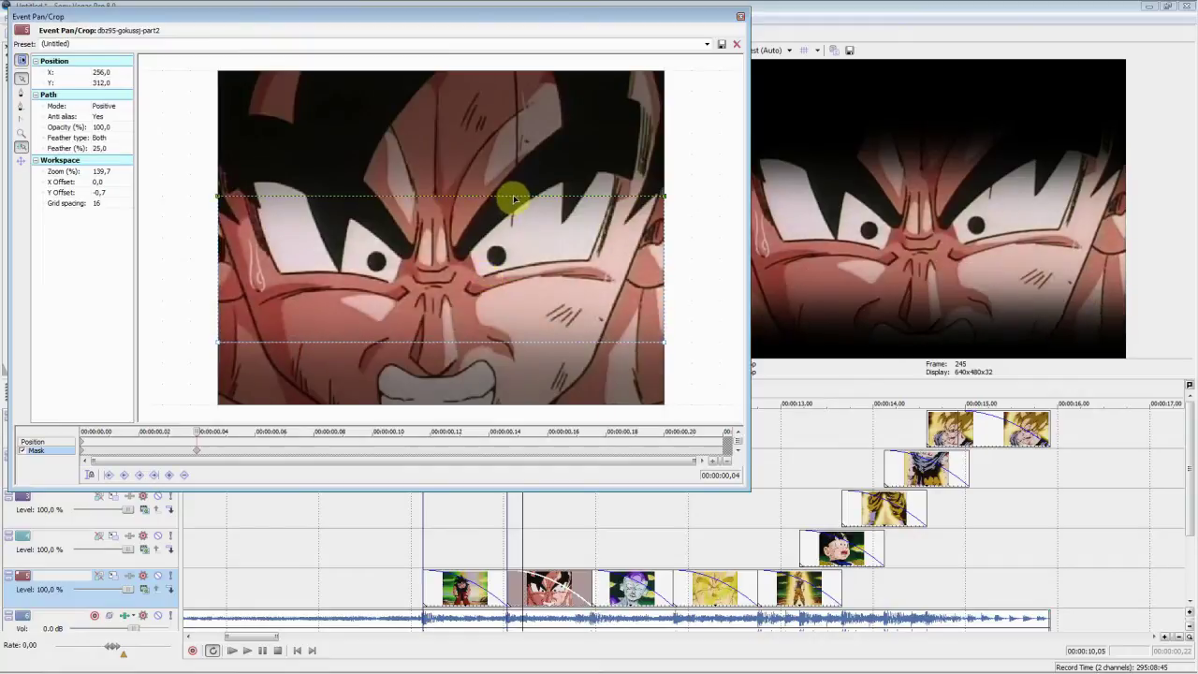
Step: Raise the band mask's upper edge to Y 72,0 at the same keyframe
click(513, 197)
key(Up)
key(Up)
key(Up)
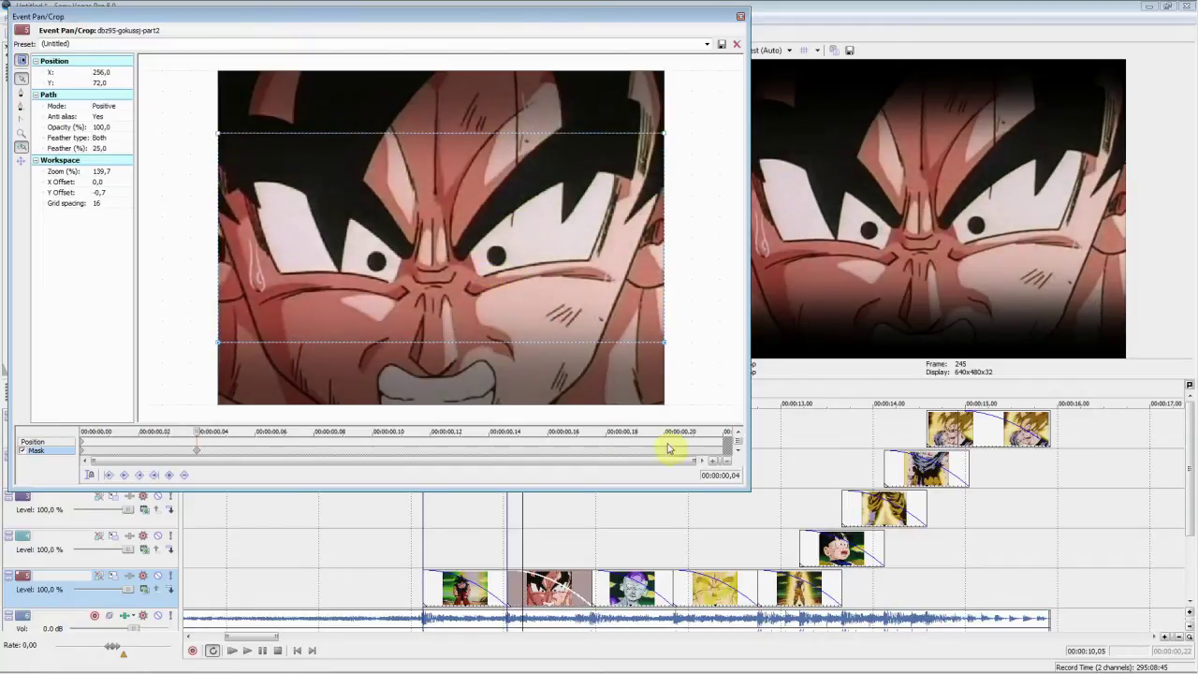
Step: At 00:00:00,22, expand the second clip's mask nearly to full frame height, with its lower edge at Y 360,0 and upper edge at Y 24,0
click(711, 441)
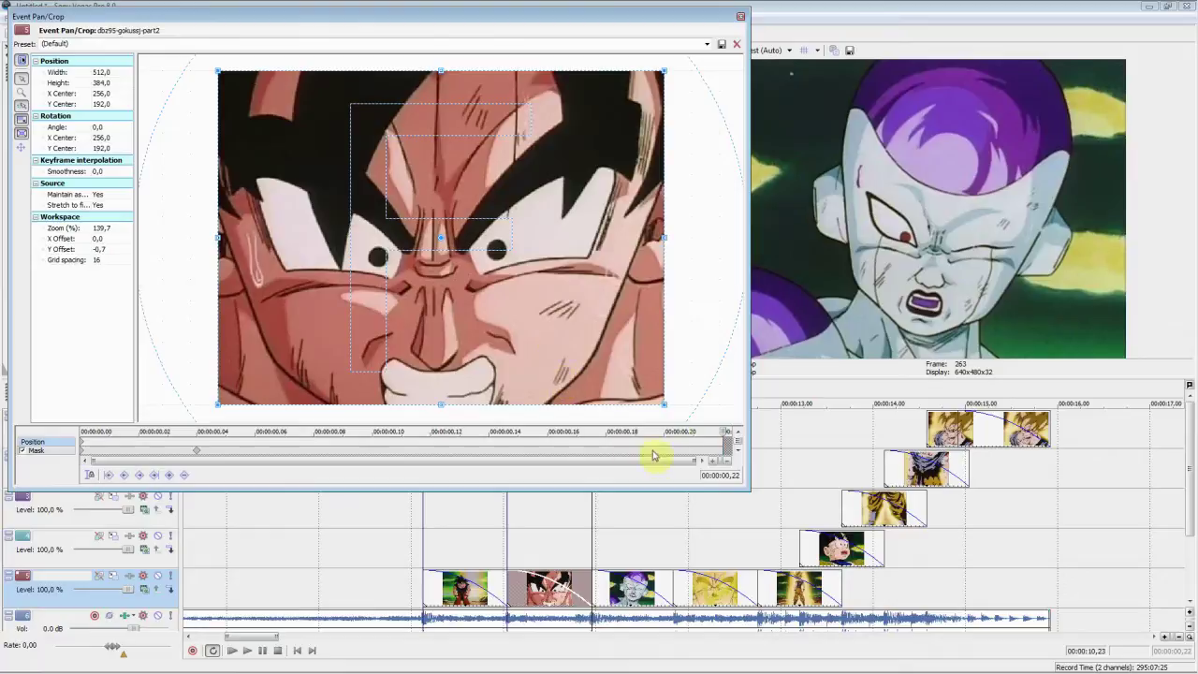
click(734, 453)
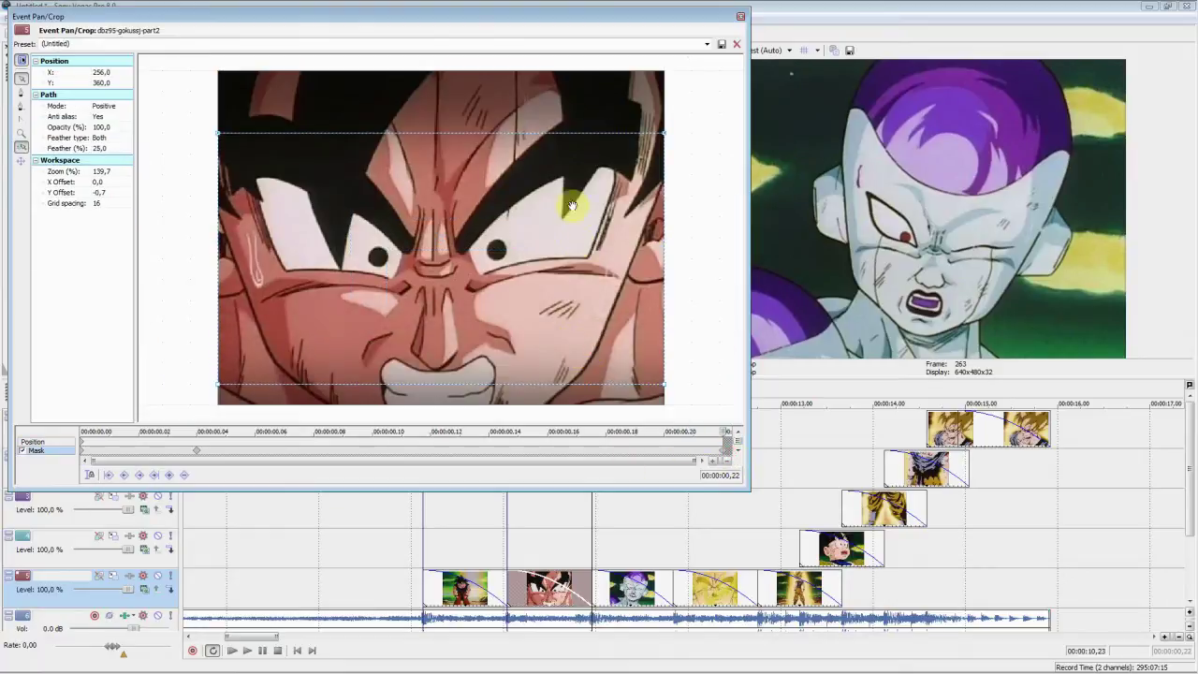
click(590, 133)
key(Up)
key(Up)
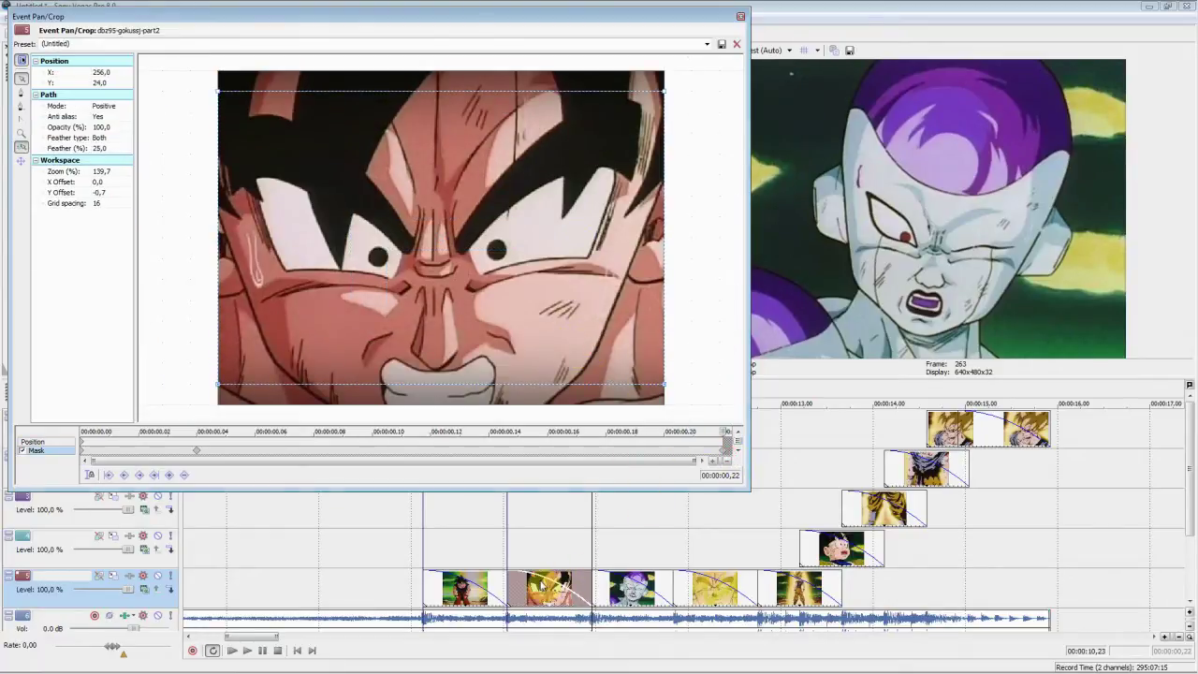
Step: Loop the second clip and play it back to review its expanding mask
double_click(541, 586)
key(space)
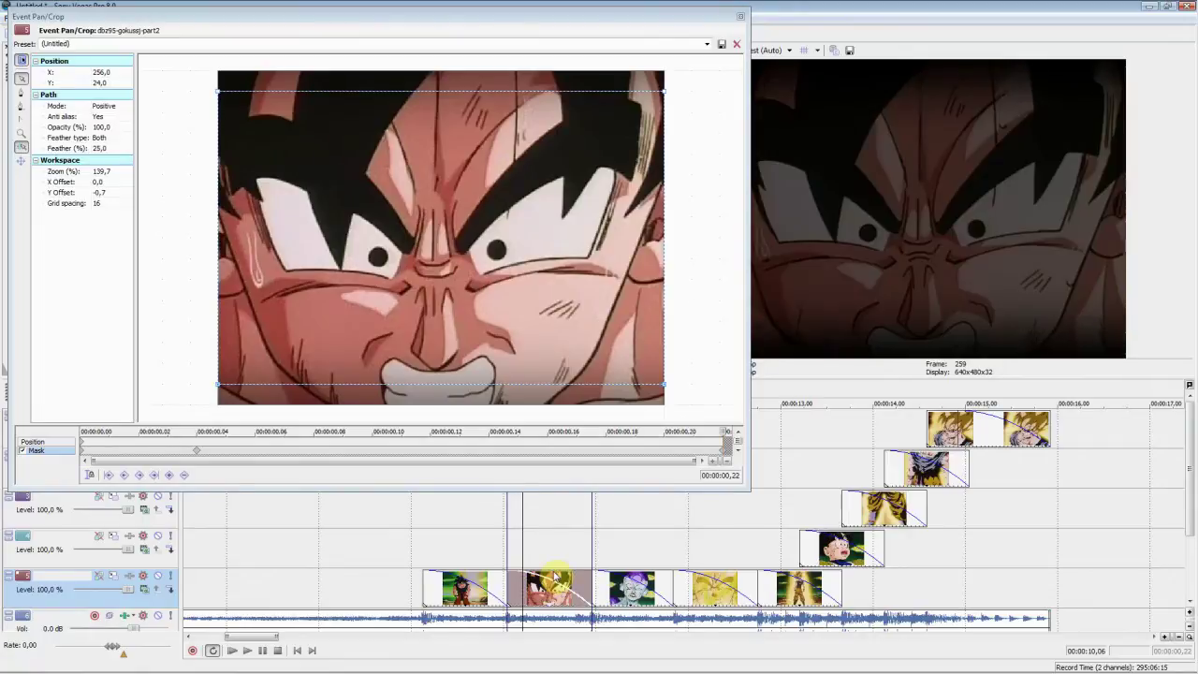
key(space)
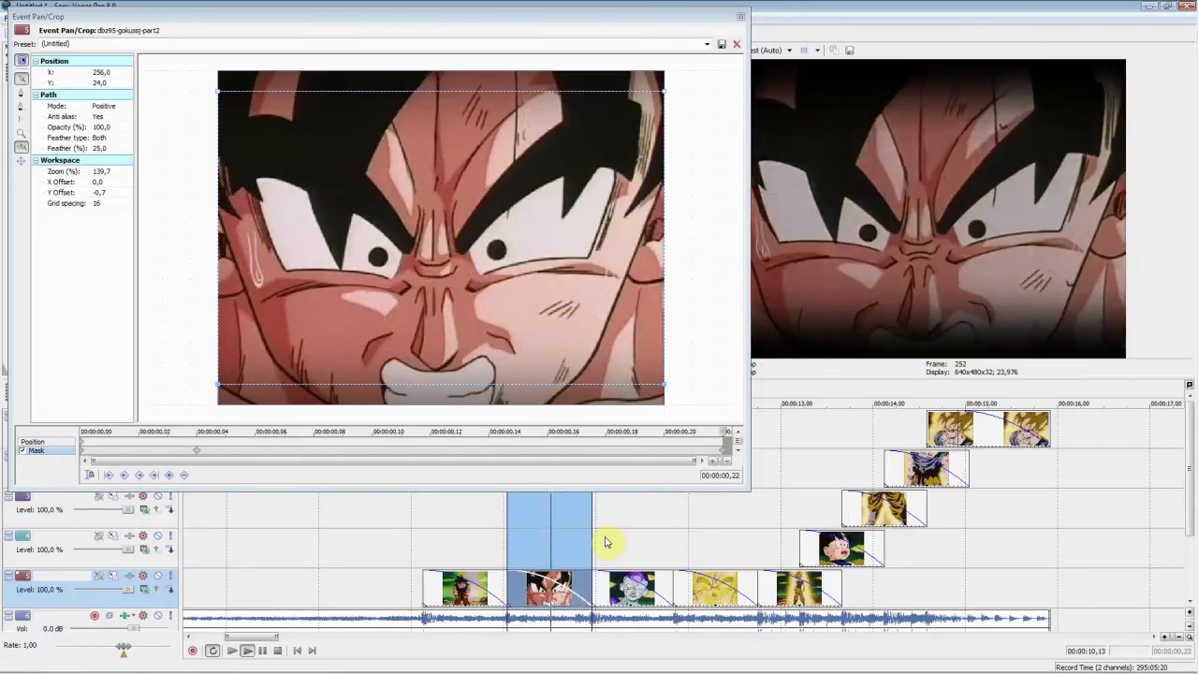
Step: Close the second clip's Event Pan/Crop and reopen Event Pan/Crop for the sequence's first clip
click(739, 18)
click(613, 588)
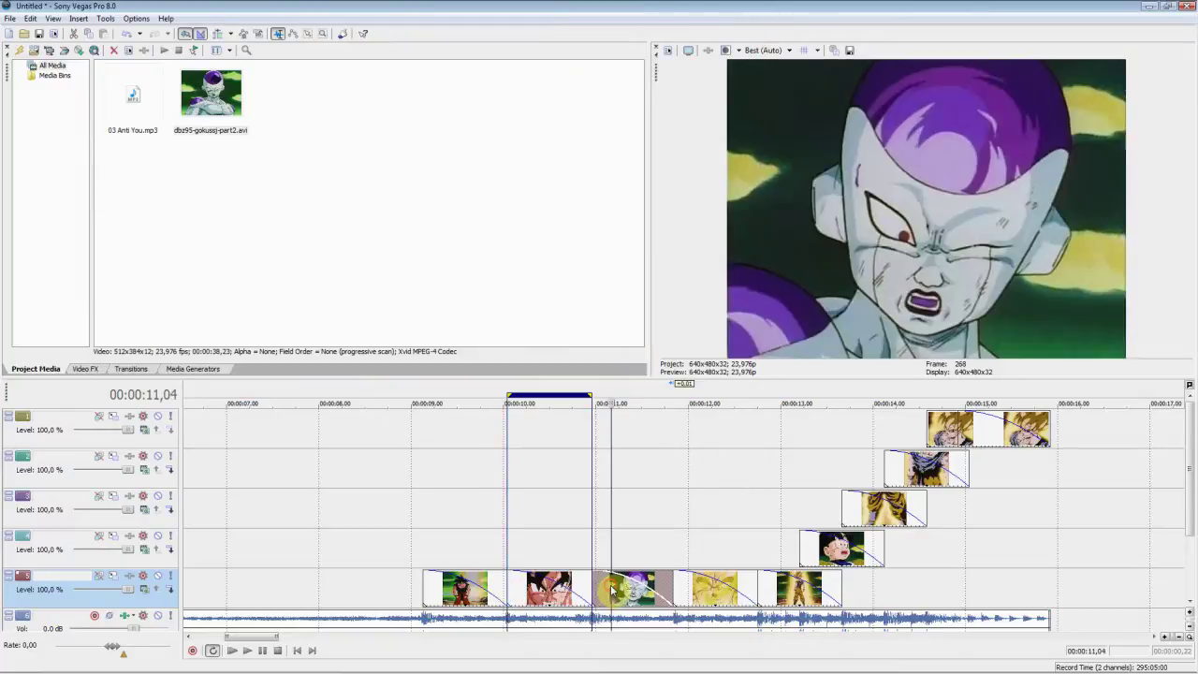
right_click(491, 590)
click(570, 350)
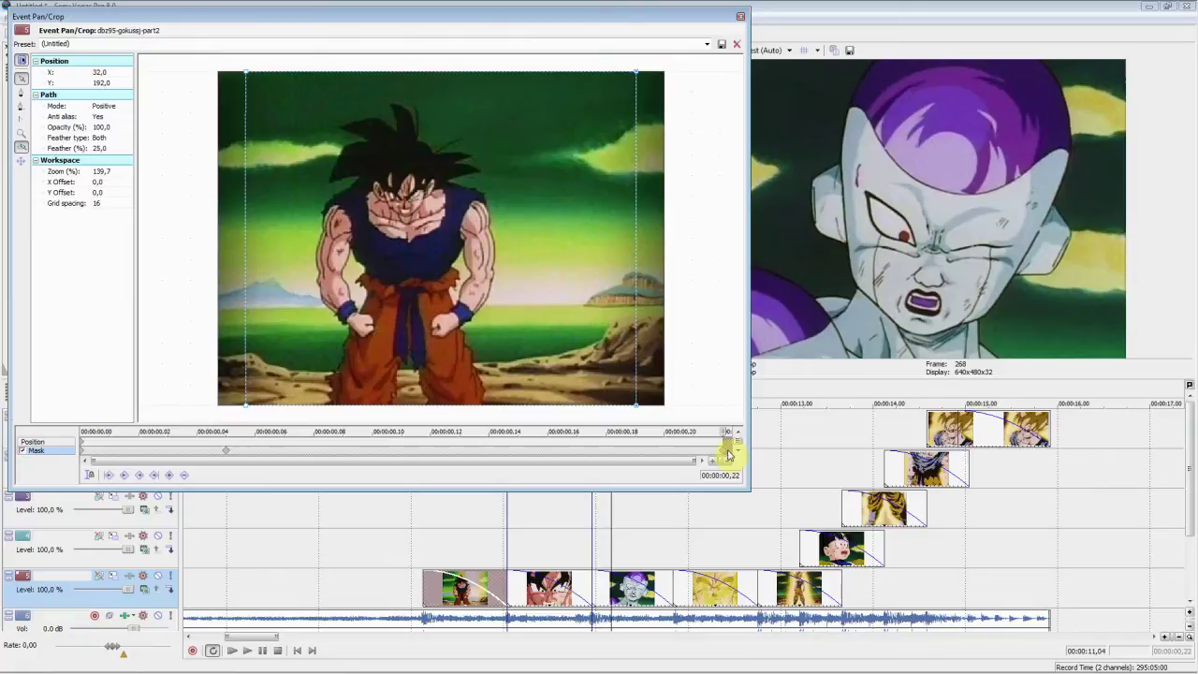
Step: Copy the first clip's mask keyframes and paste them at the start of the third clip's mask in Event Pan/Crop
drag(728, 456, 2, 464)
right_click(662, 599)
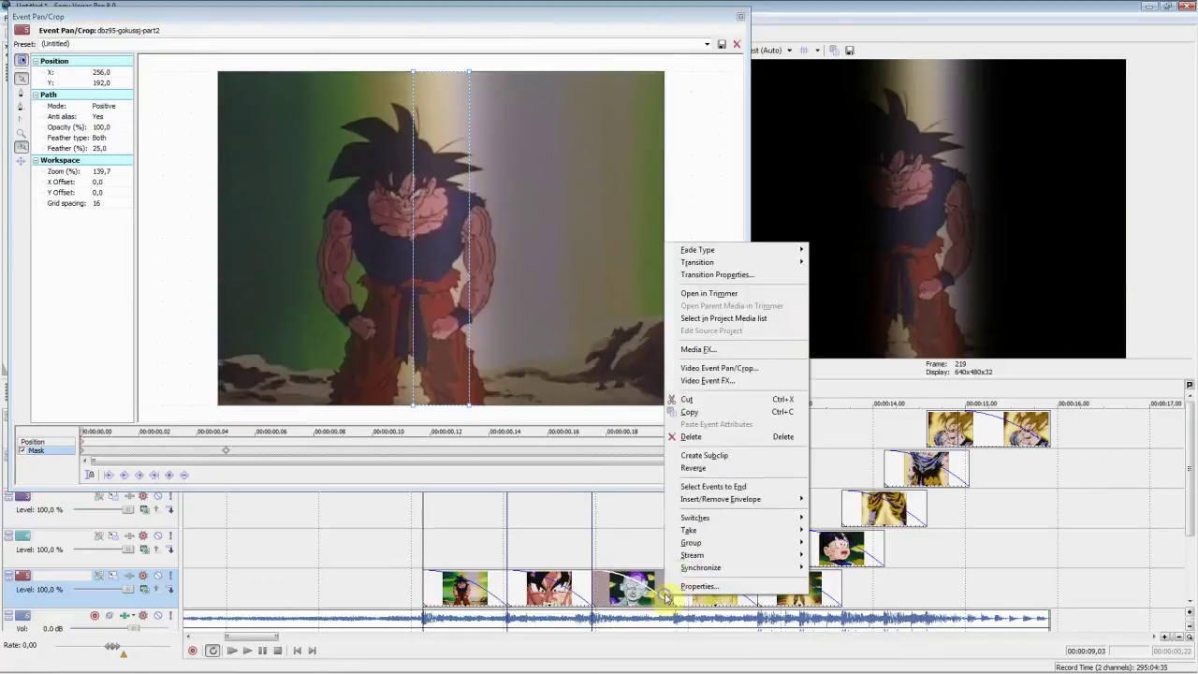
click(722, 372)
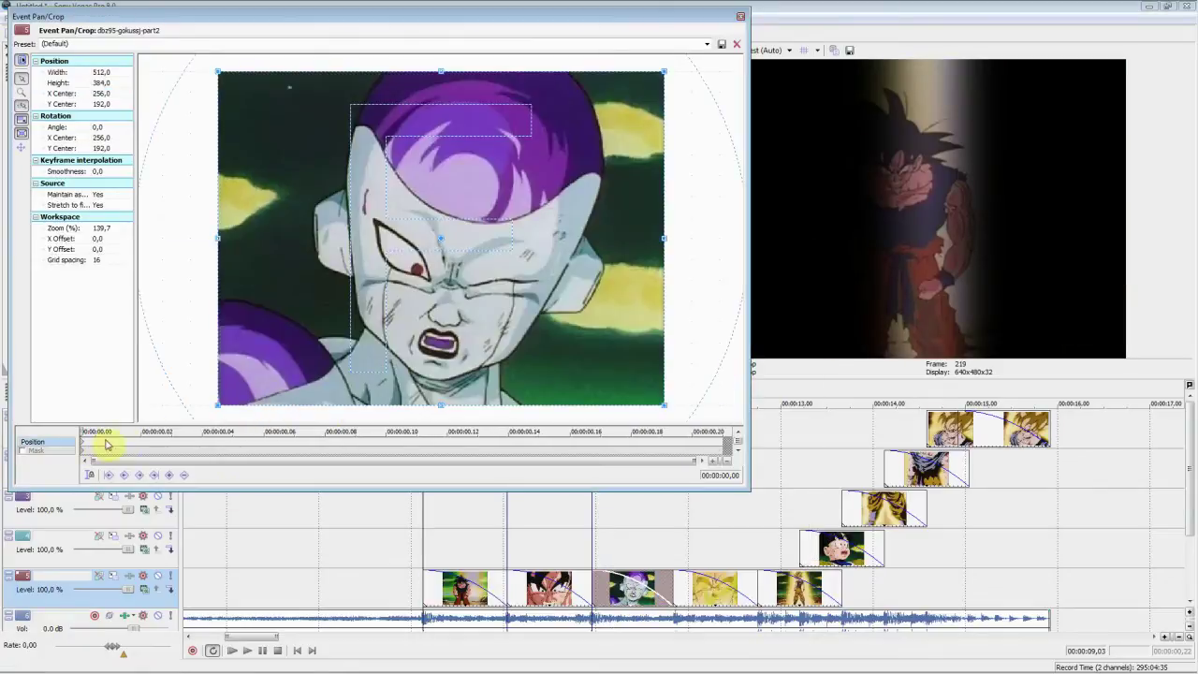
click(82, 451)
Step: Move the third clip's last mask keyframe to the clip's end at 00:00:00,21 and close Event Pan/Crop
click(724, 451)
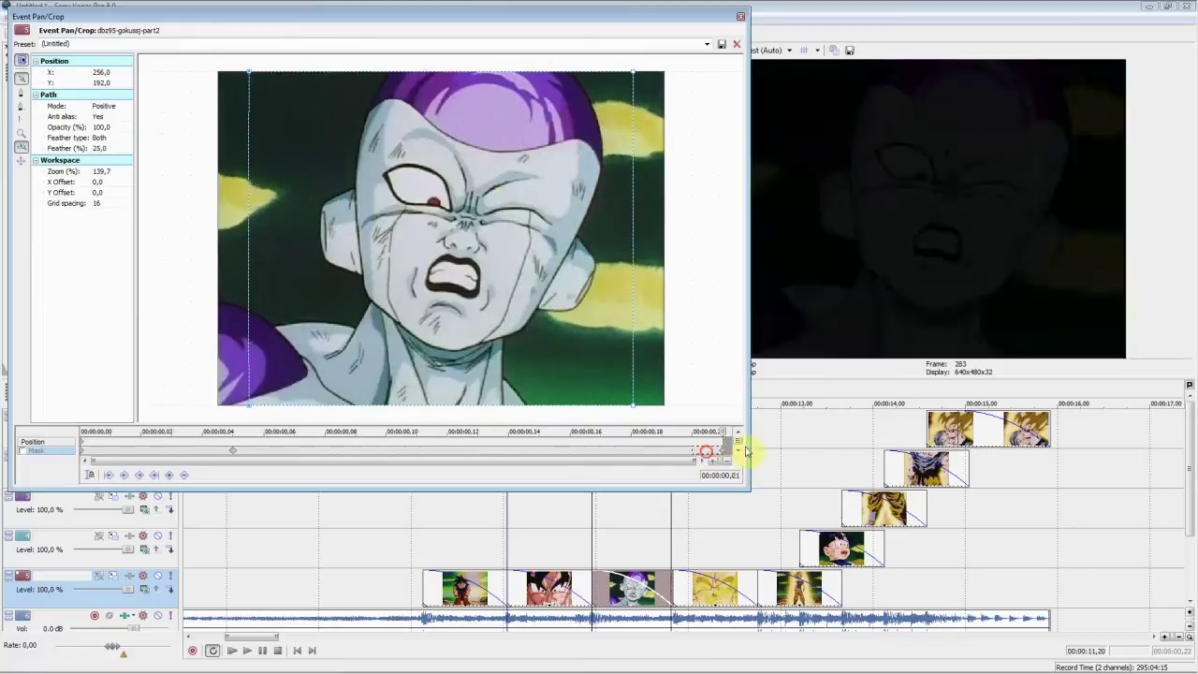
drag(661, 450, 723, 451)
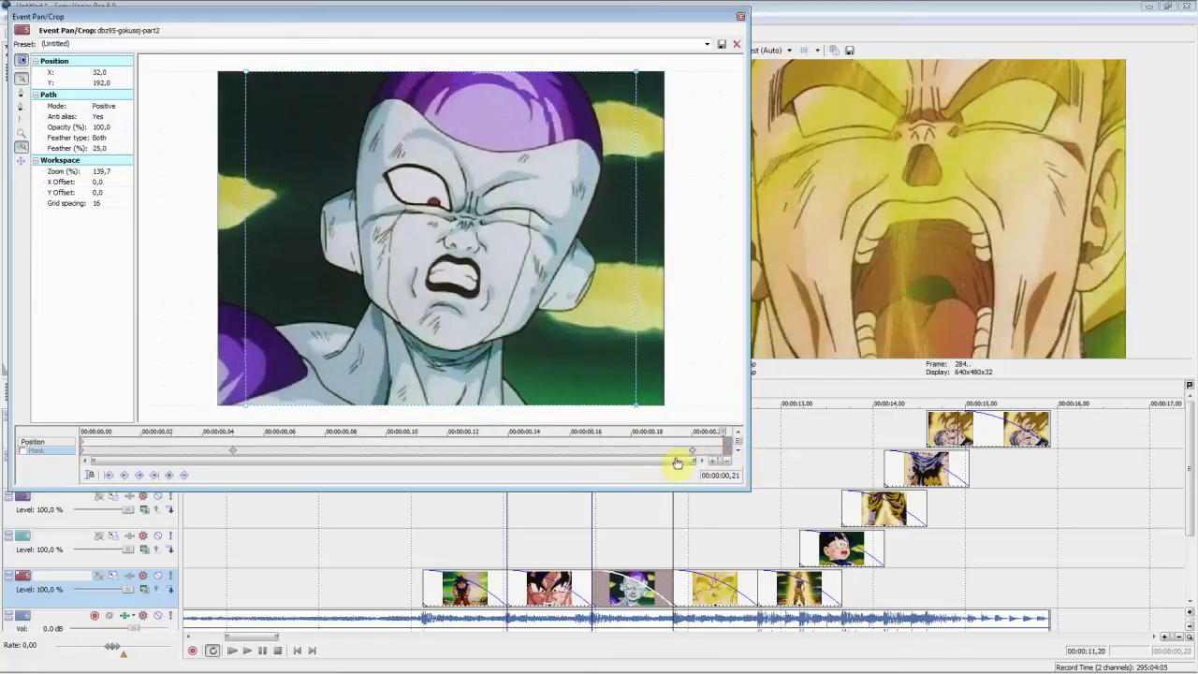
click(740, 17)
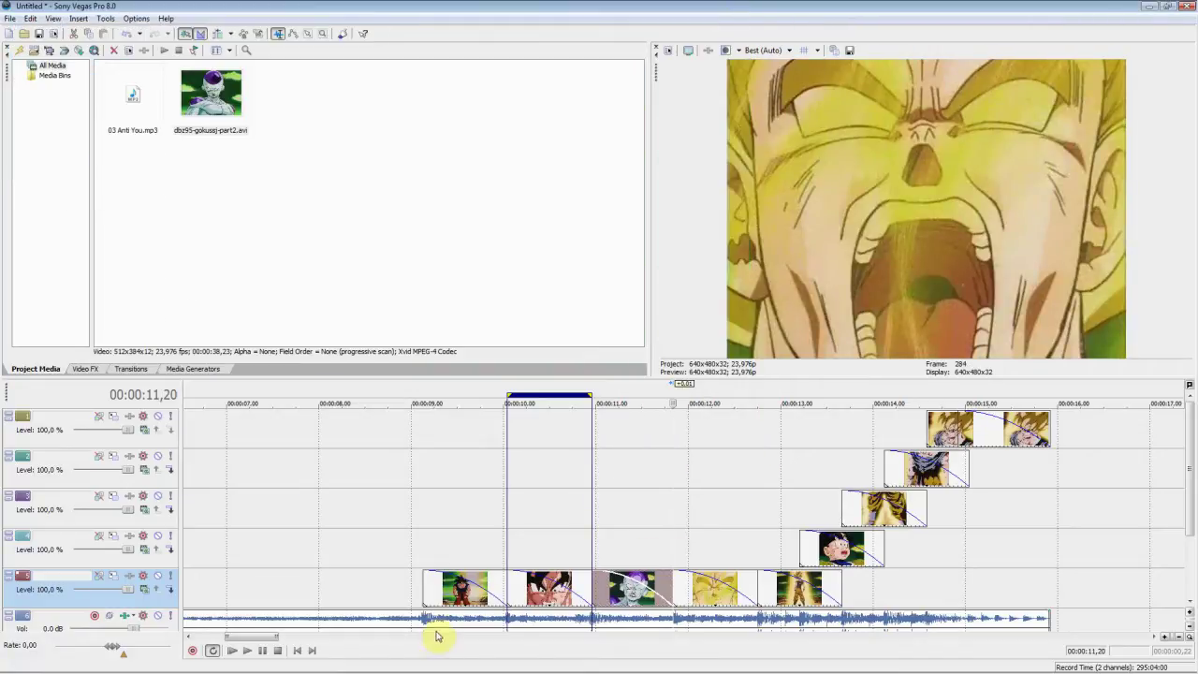
Step: Open Event Pan/Crop for the second clip and copy all its mask keyframes
right_click(525, 588)
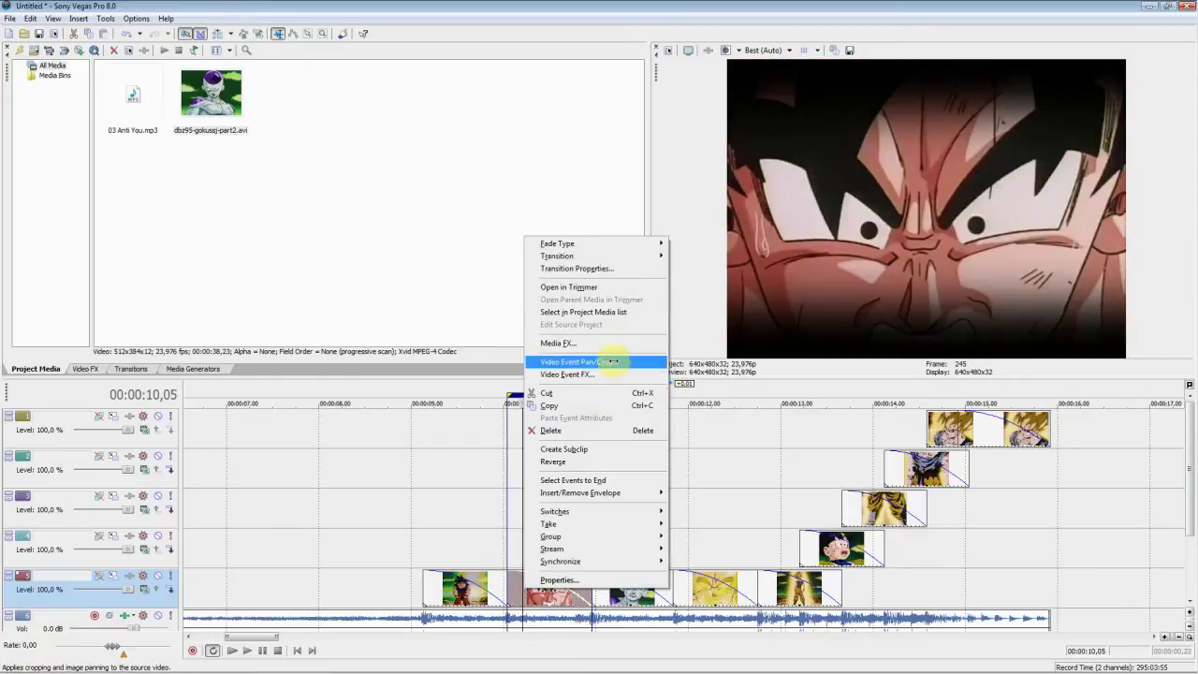
click(605, 362)
click(726, 453)
drag(285, 446, 1, 502)
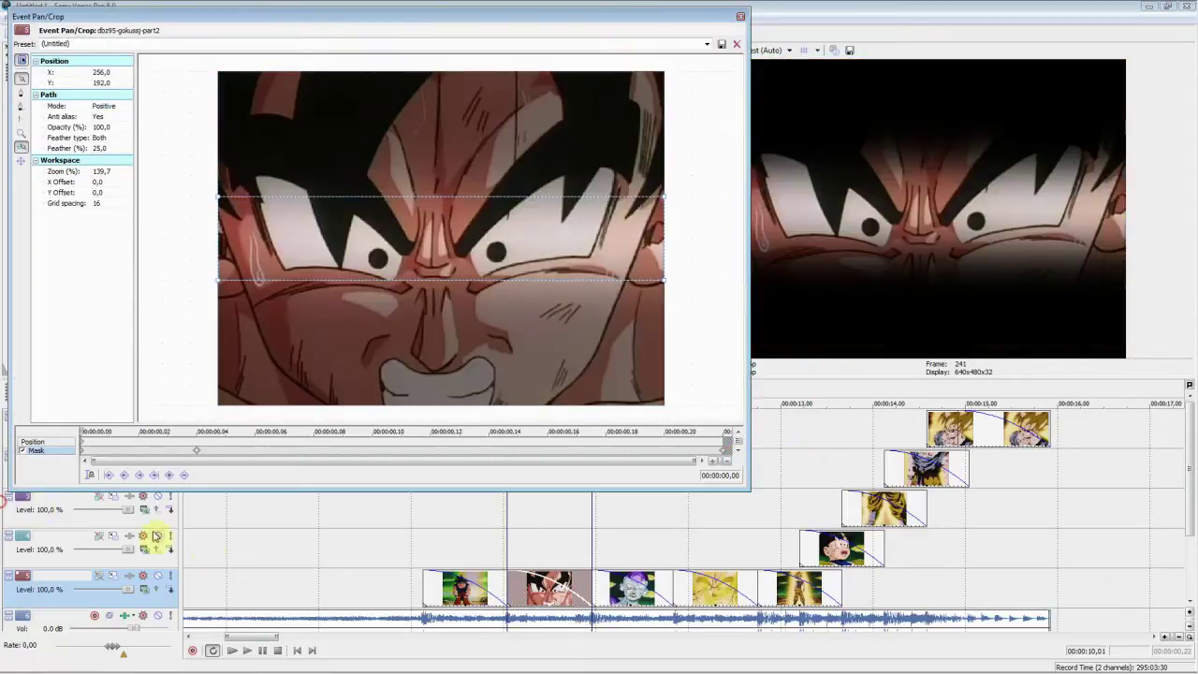
Step: Paste the copied keyframes into the fourth clip's mask, ending with the last one at 00:00:00,22, and enable the mask
right_click(704, 588)
click(815, 371)
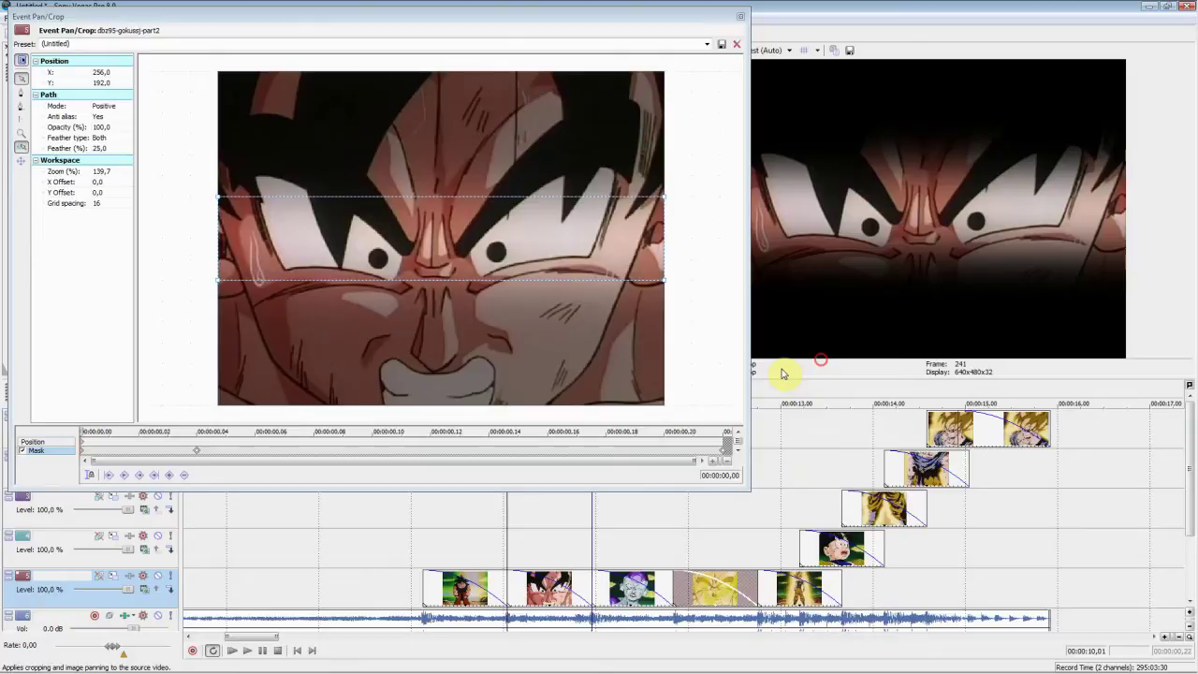
click(84, 453)
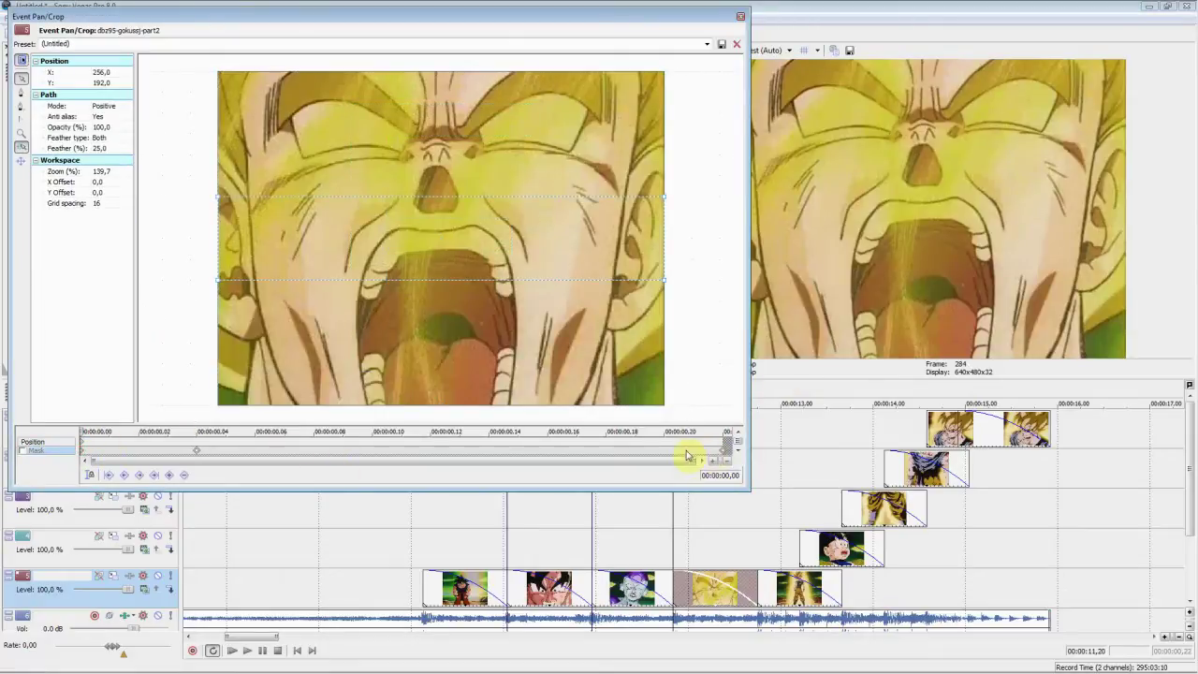
click(729, 454)
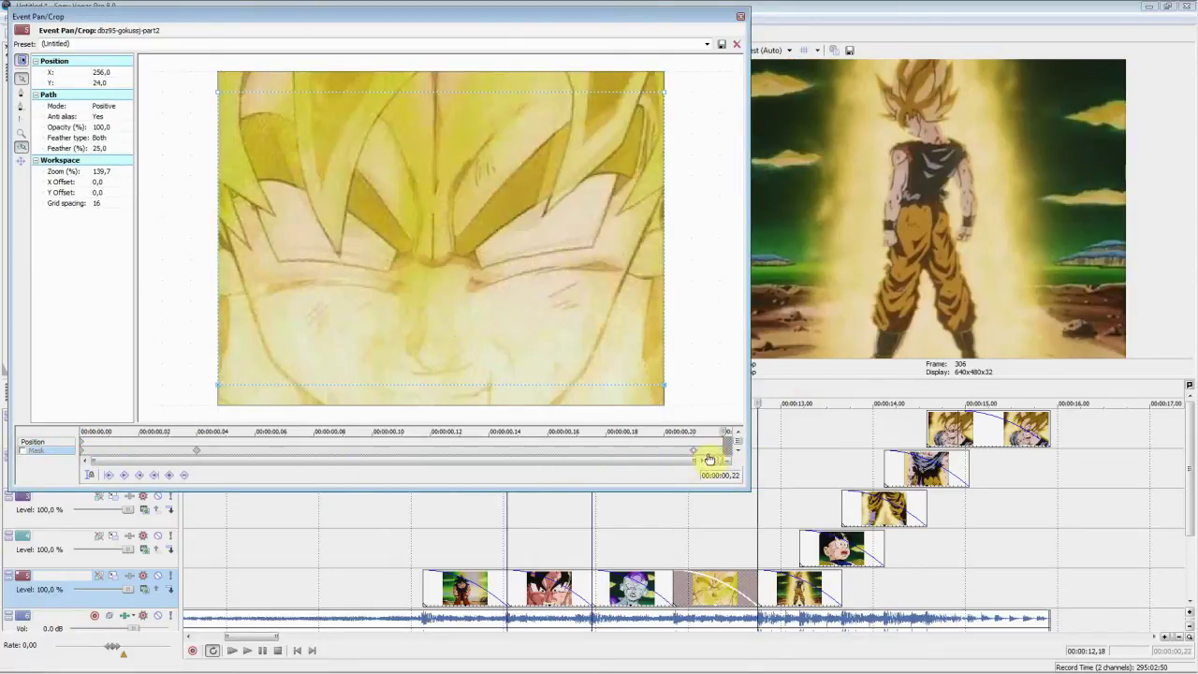
click(22, 451)
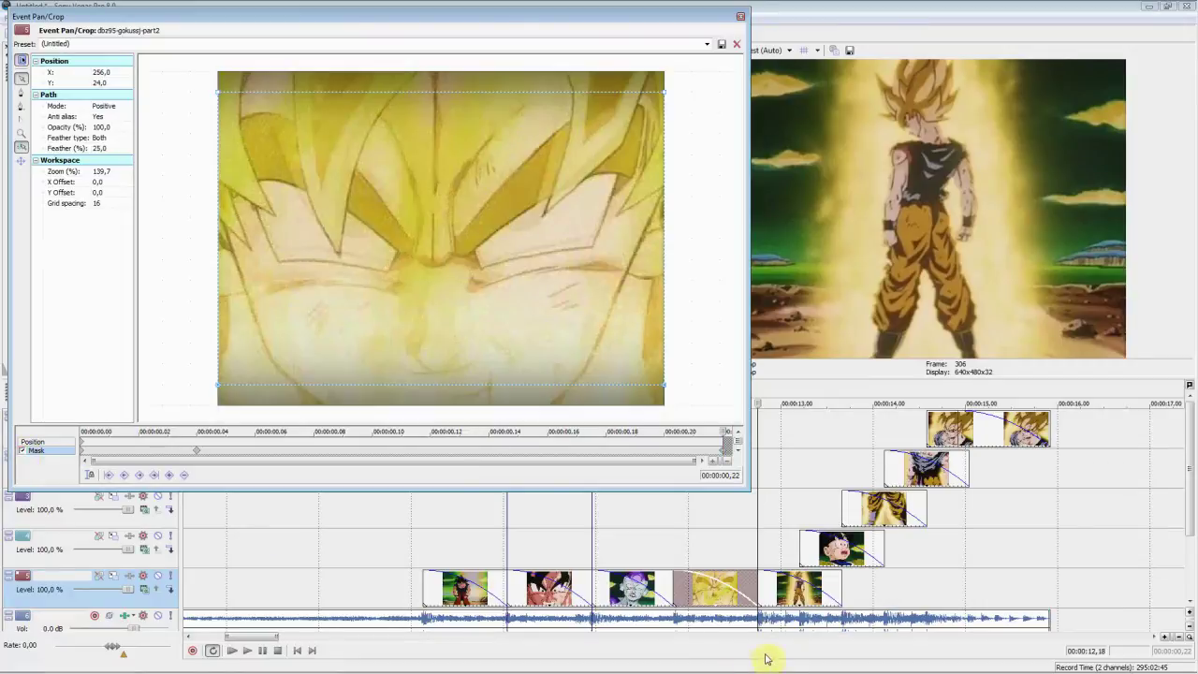
Step: Reopen Event Pan/Crop for the third clip and enable its mask
click(617, 599)
right_click(618, 590)
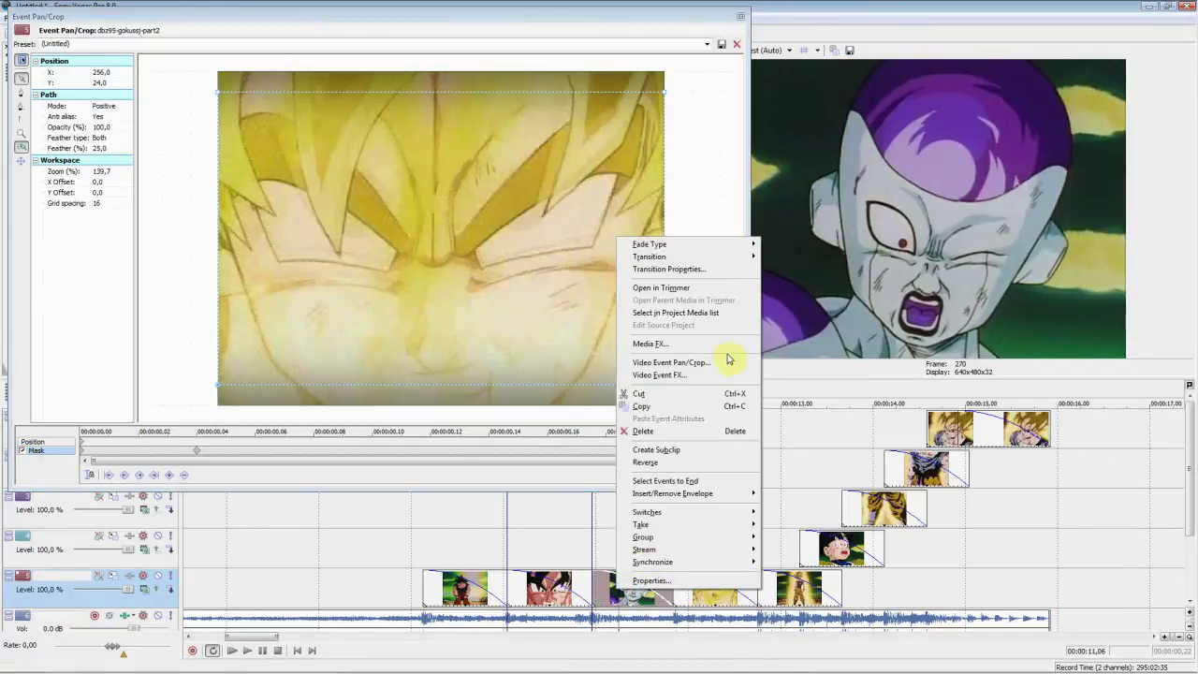
click(718, 363)
click(674, 618)
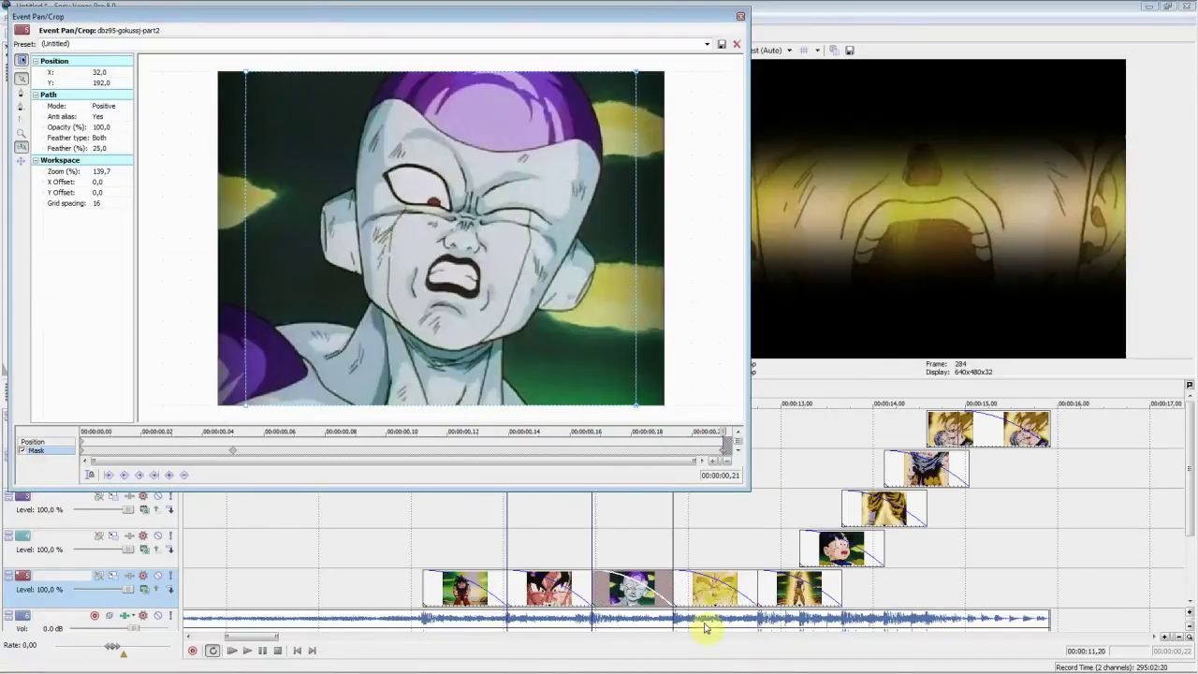
Step: Copy all mask keyframes of the third clip from its Event Pan/Crop
click(789, 587)
right_click(633, 592)
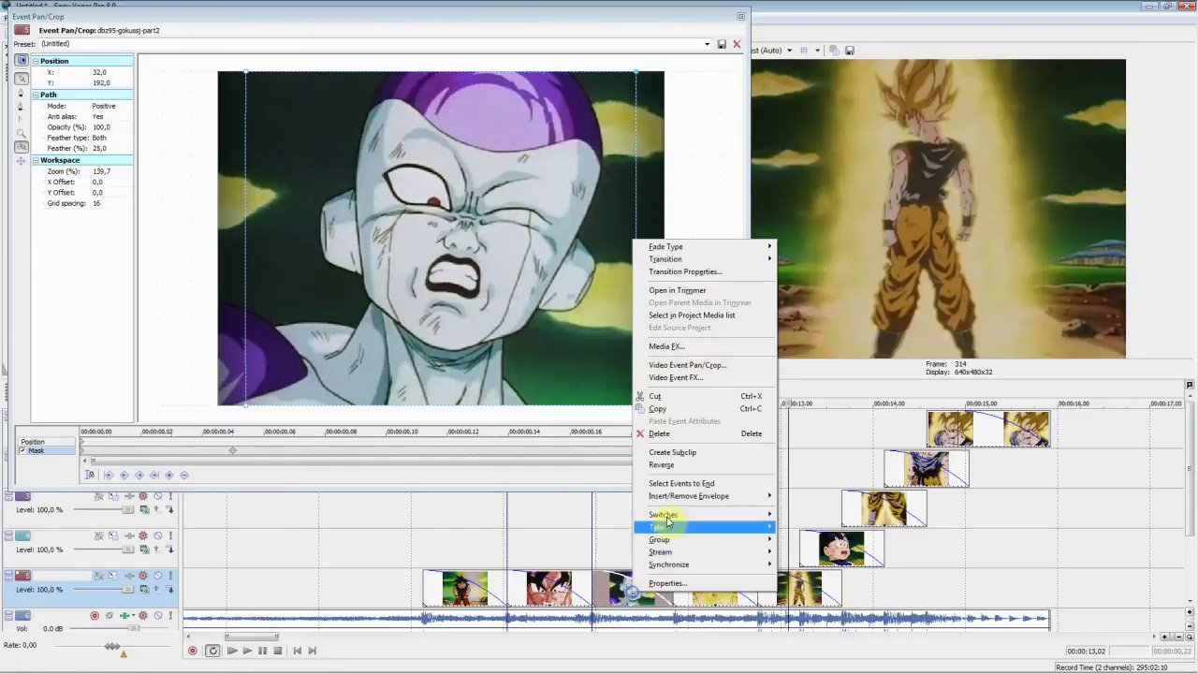
click(714, 366)
mouse_move(727, 452)
mouse_down()
mouse_move(4, 473)
mouse_move(730, 457)
mouse_up()
drag(721, 450, 29, 456)
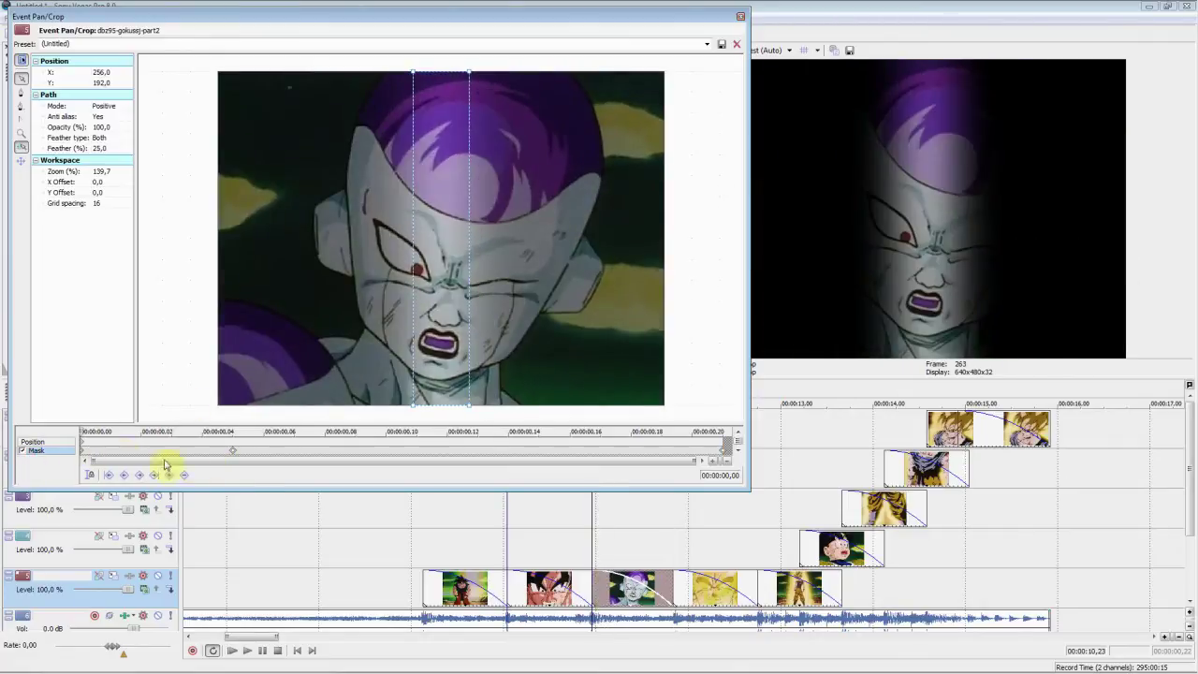
Step: Paste the copied keyframes into the fifth clip's mask, enable it, and move the last keyframe to 00:00:00,22
right_click(811, 592)
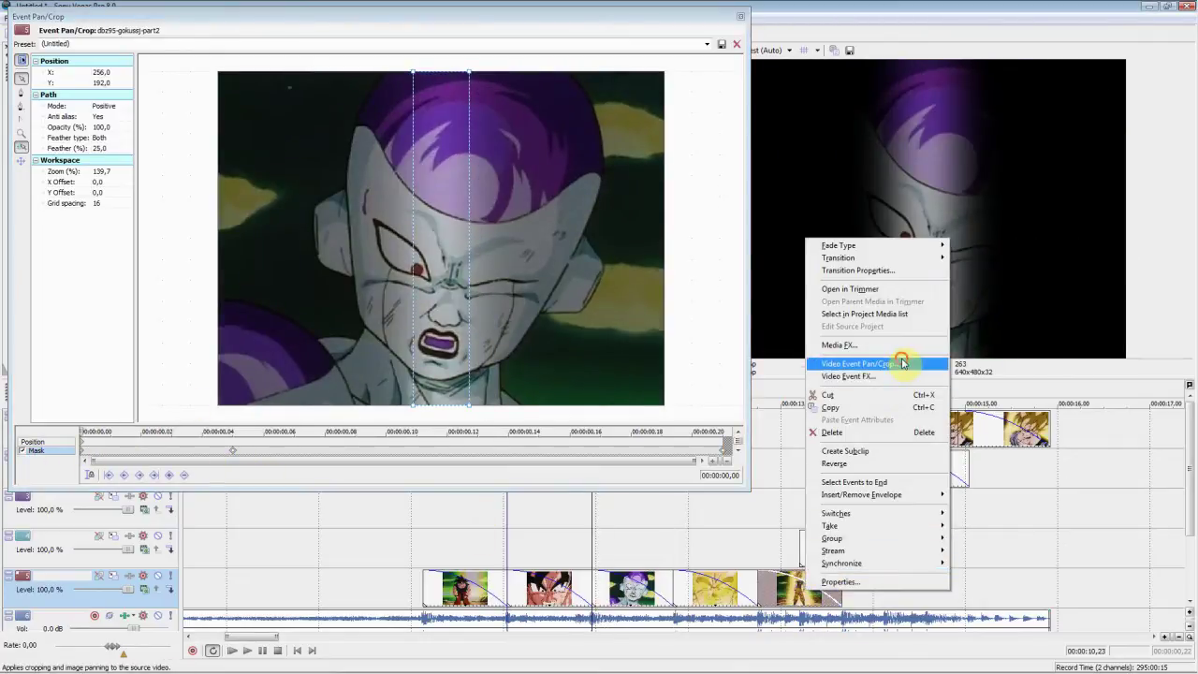
click(900, 363)
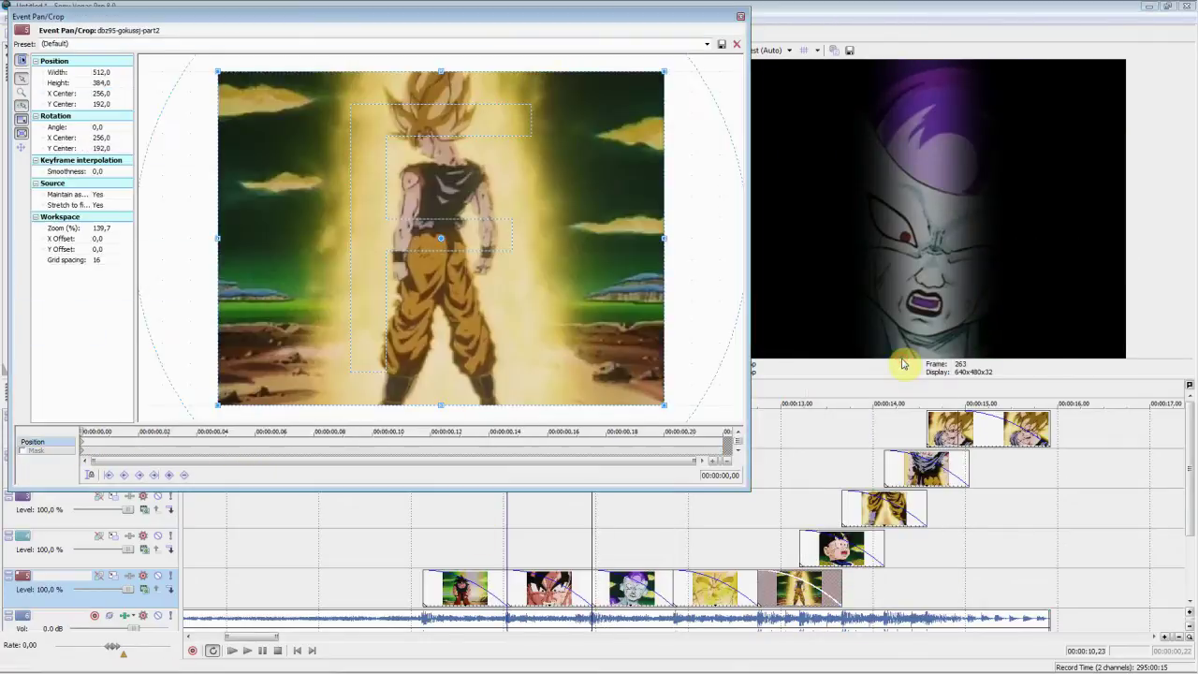
click(78, 450)
click(21, 450)
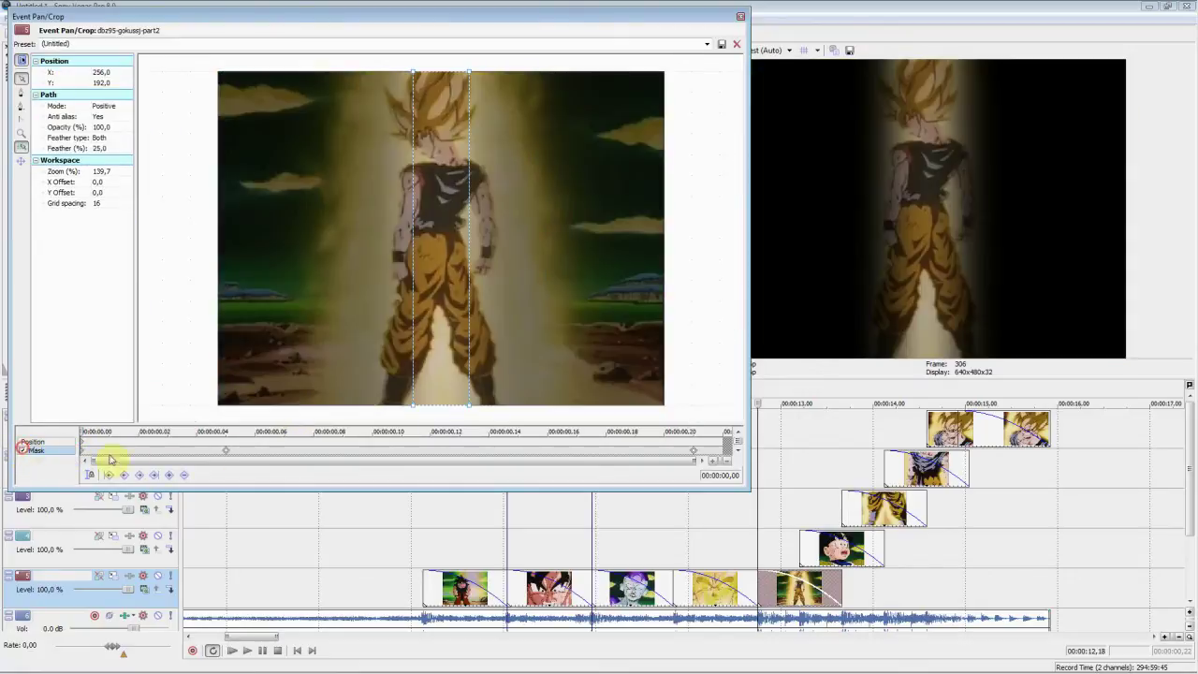
click(671, 450)
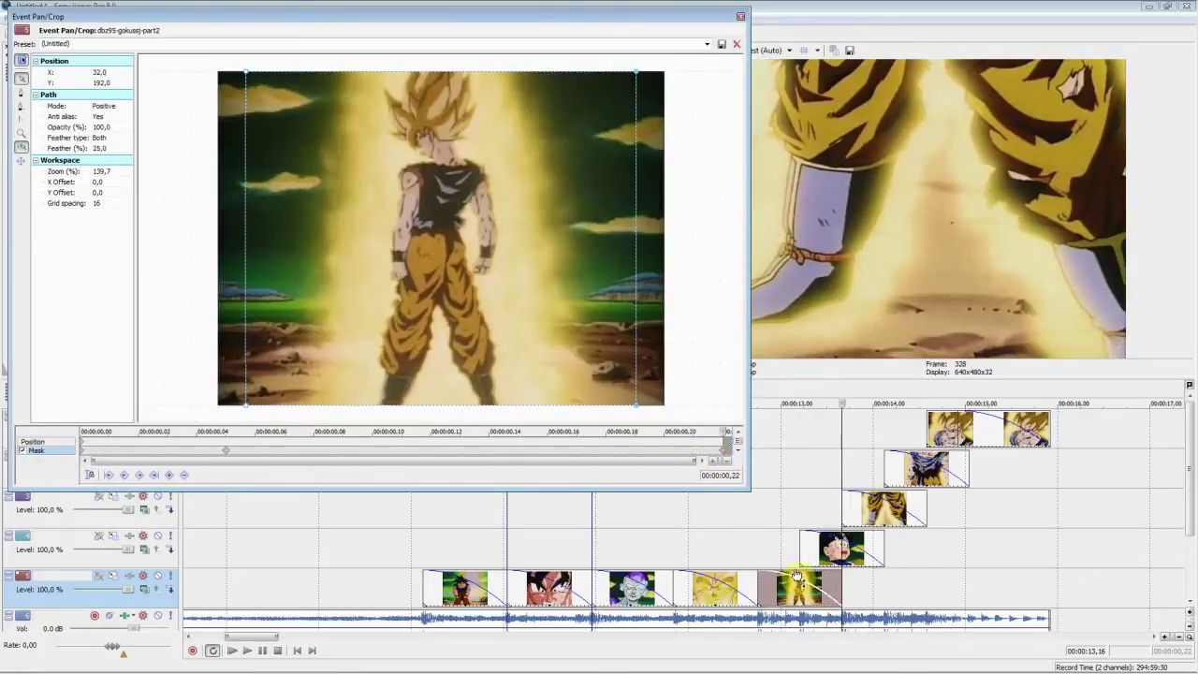
Step: Open Event Pan/Crop for the fourth clip and copy all its mask keyframes
click(719, 595)
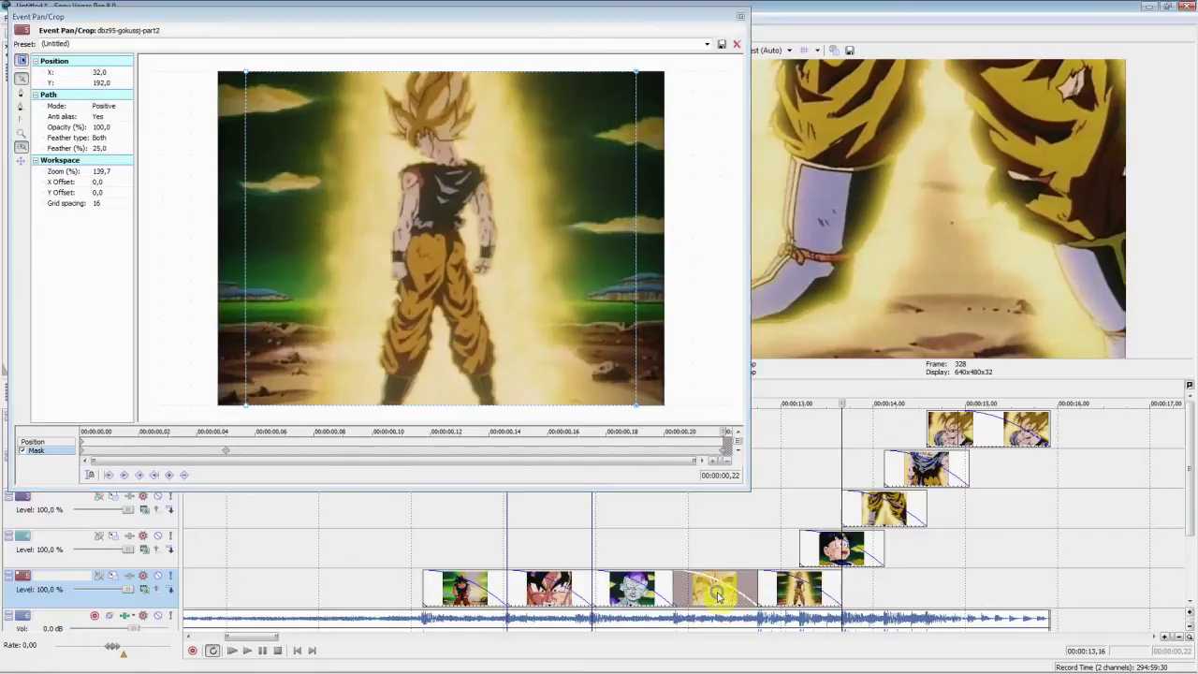
right_click(718, 595)
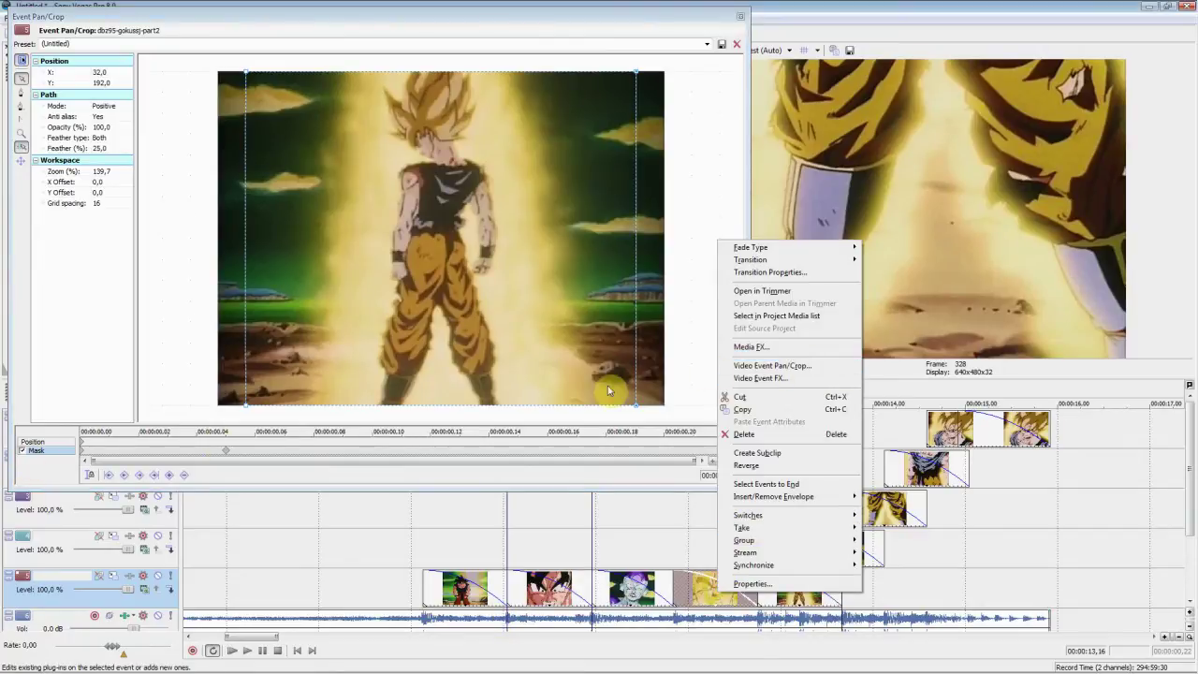
click(725, 365)
drag(727, 451, 3, 468)
Step: Paste the copied keyframes at the start of the sixth clip's mask and enable the mask
right_click(854, 553)
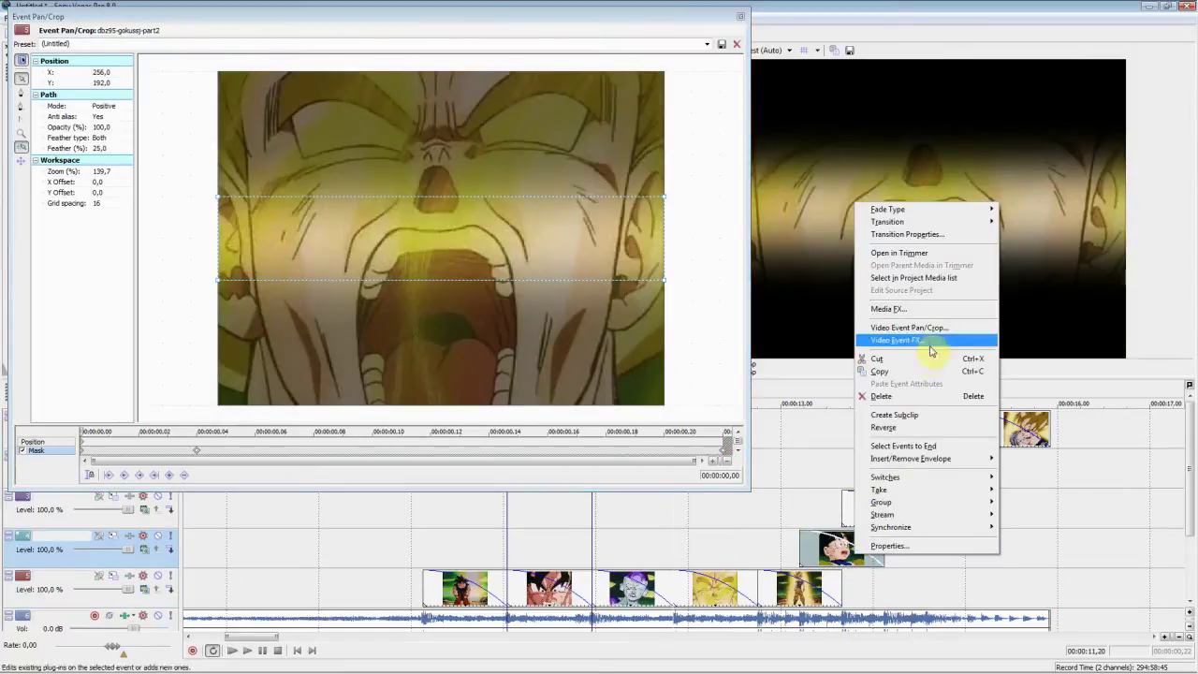
click(894, 366)
click(42, 450)
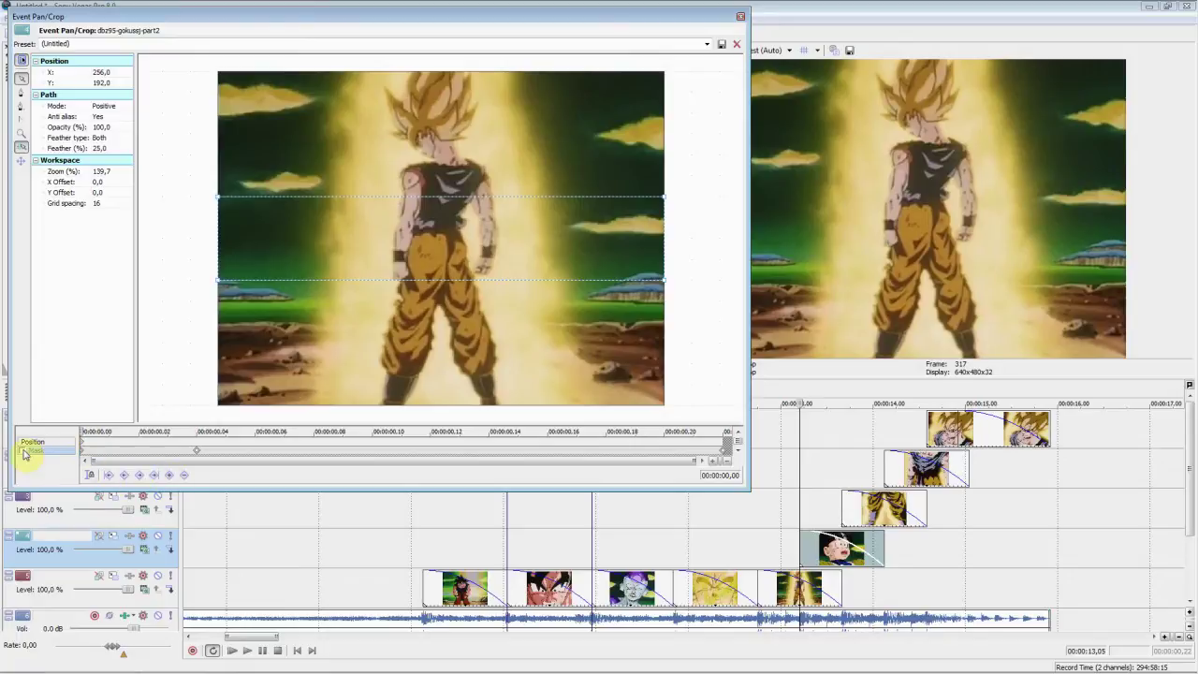
click(22, 450)
Step: Open Event Pan/Crop for the fifth clip and copy all its mask keyframes
click(801, 588)
right_click(802, 597)
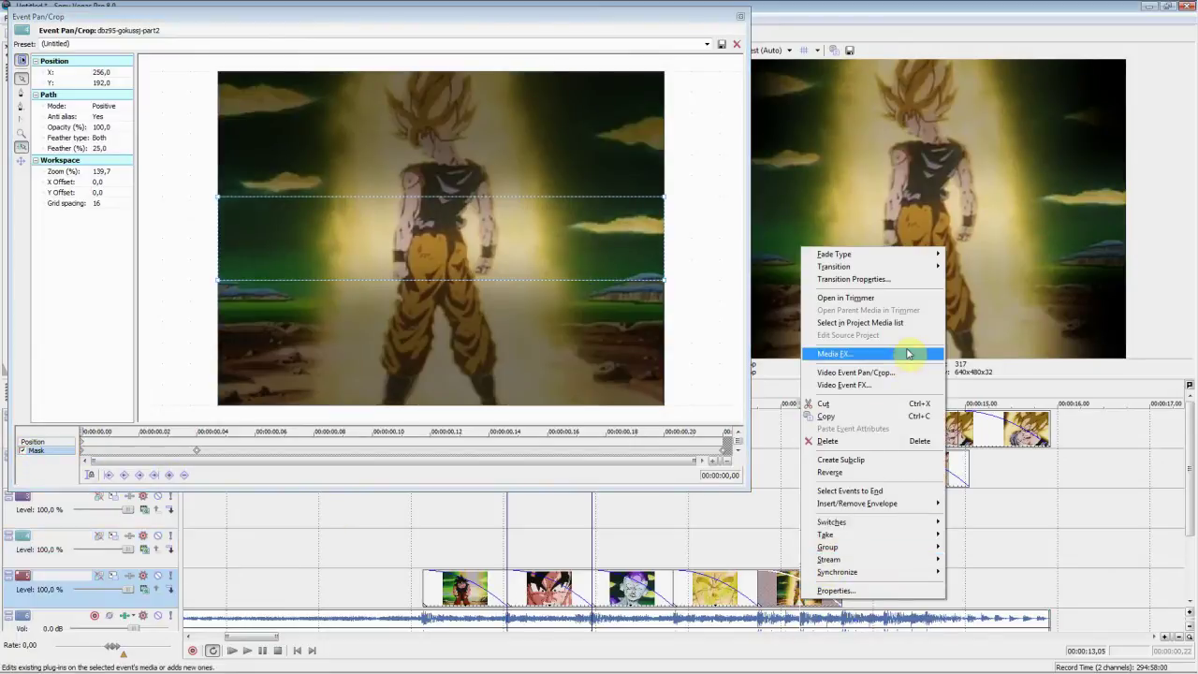
click(889, 372)
drag(733, 456, 6, 472)
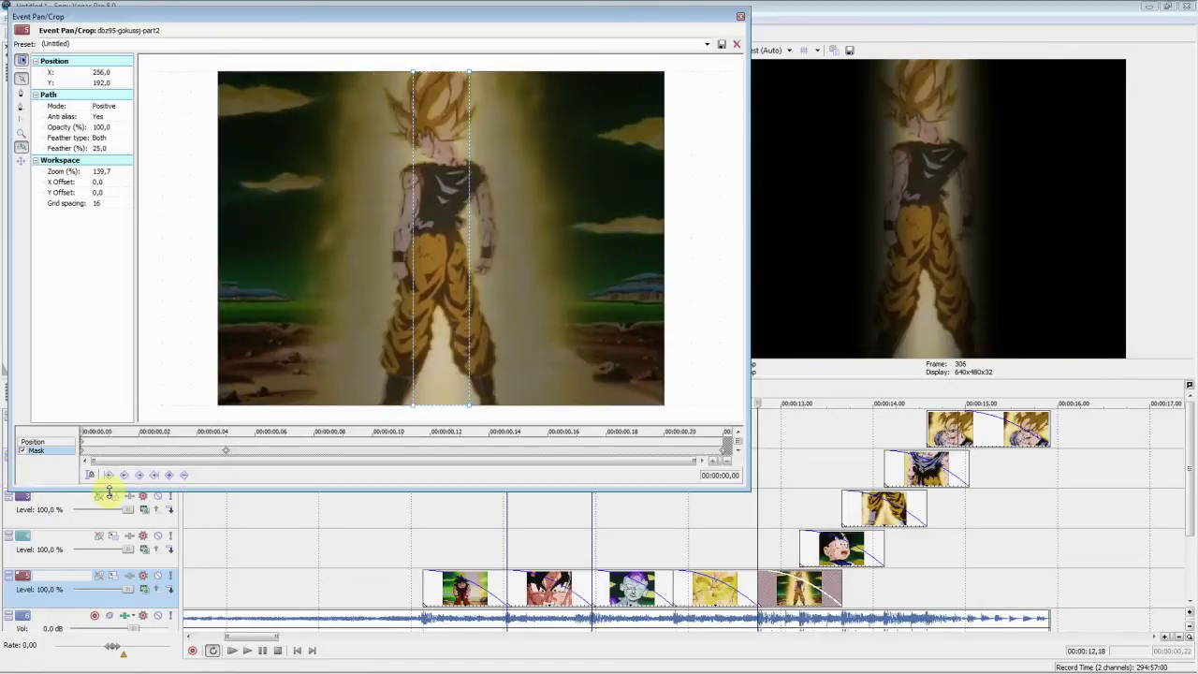
Step: Paste the copied keyframes at the start of the seventh clip's mask and move the last one to 00:00:00,22
right_click(849, 524)
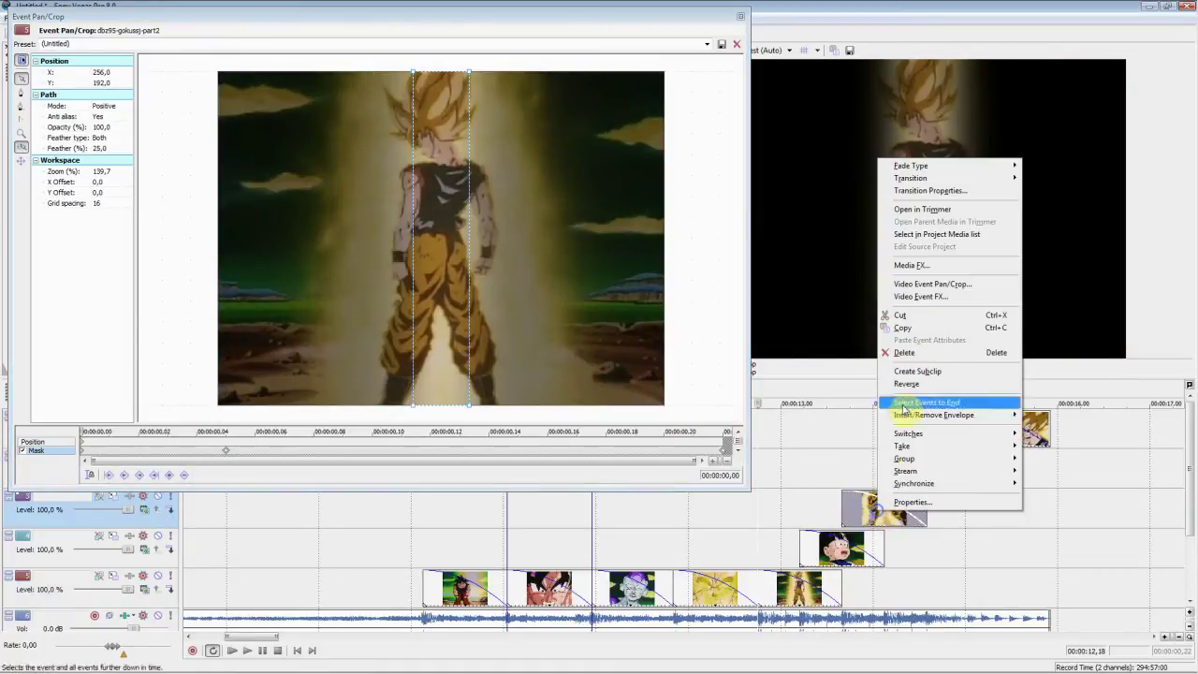
click(912, 283)
click(85, 453)
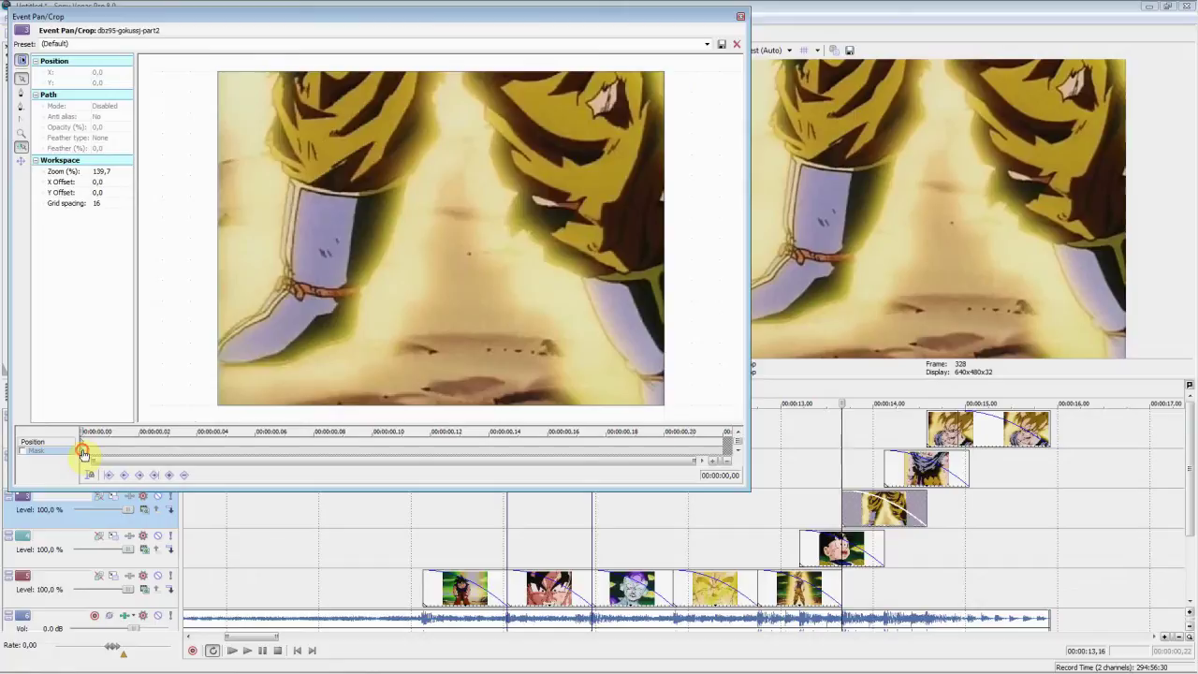
drag(691, 451, 735, 454)
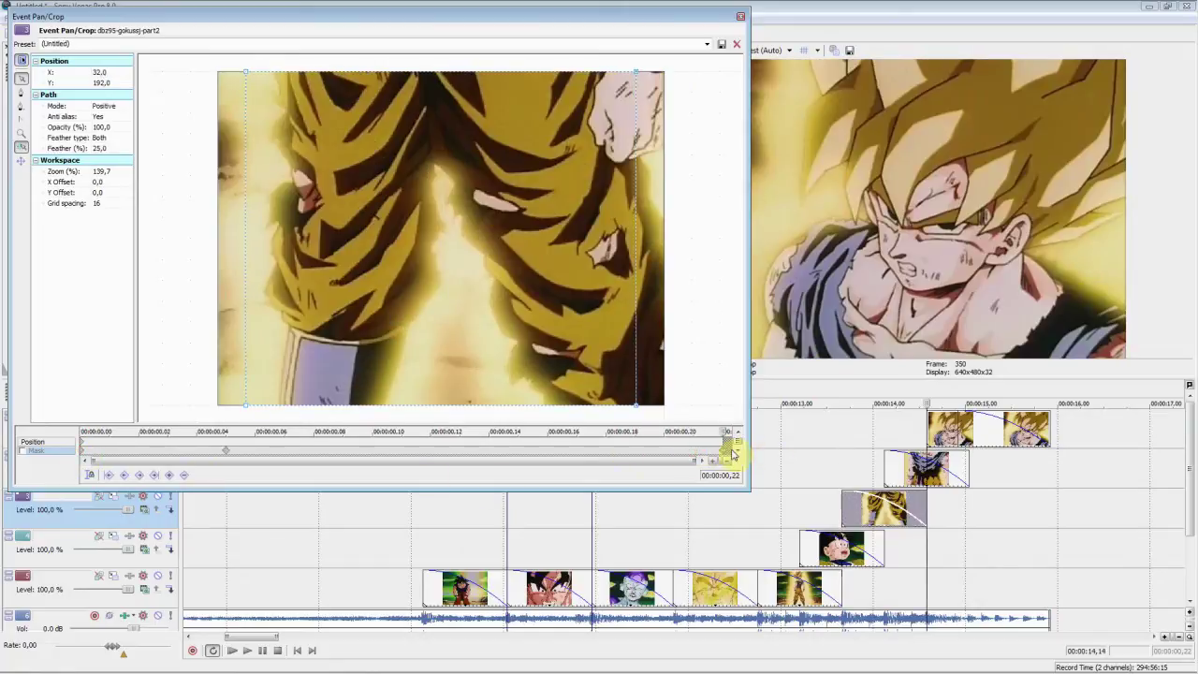
Step: Check the sixth clip's mask in Event Pan/Crop, and enable the mask on the seventh clip
right_click(842, 547)
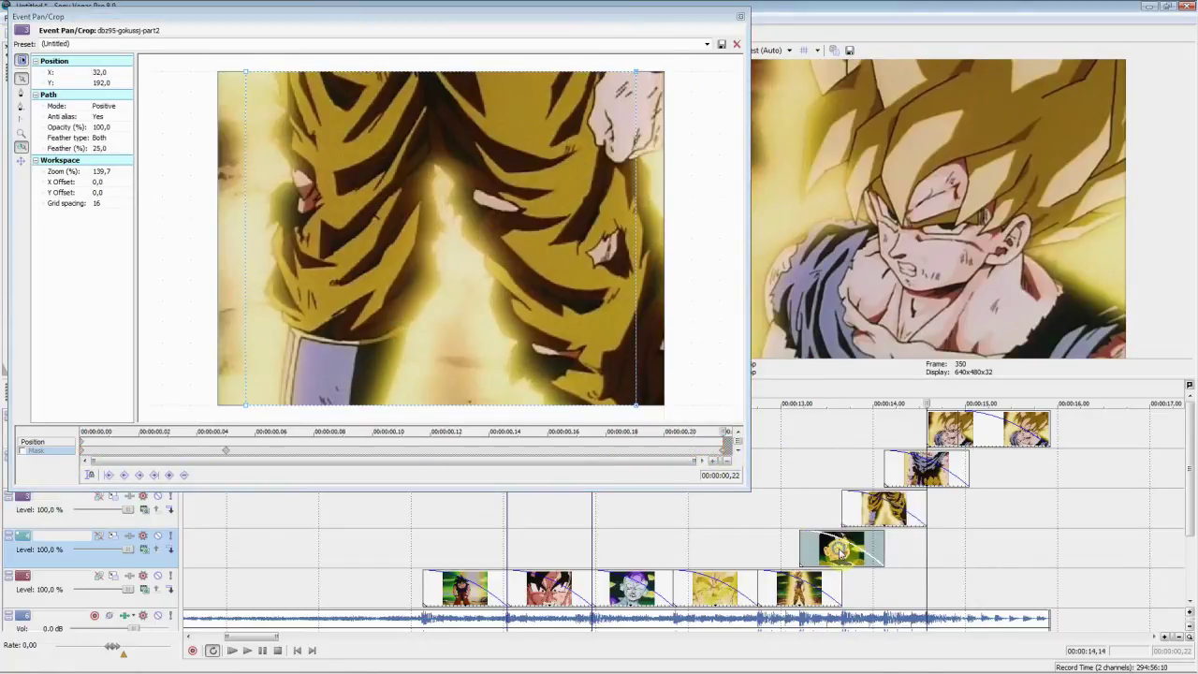
click(919, 321)
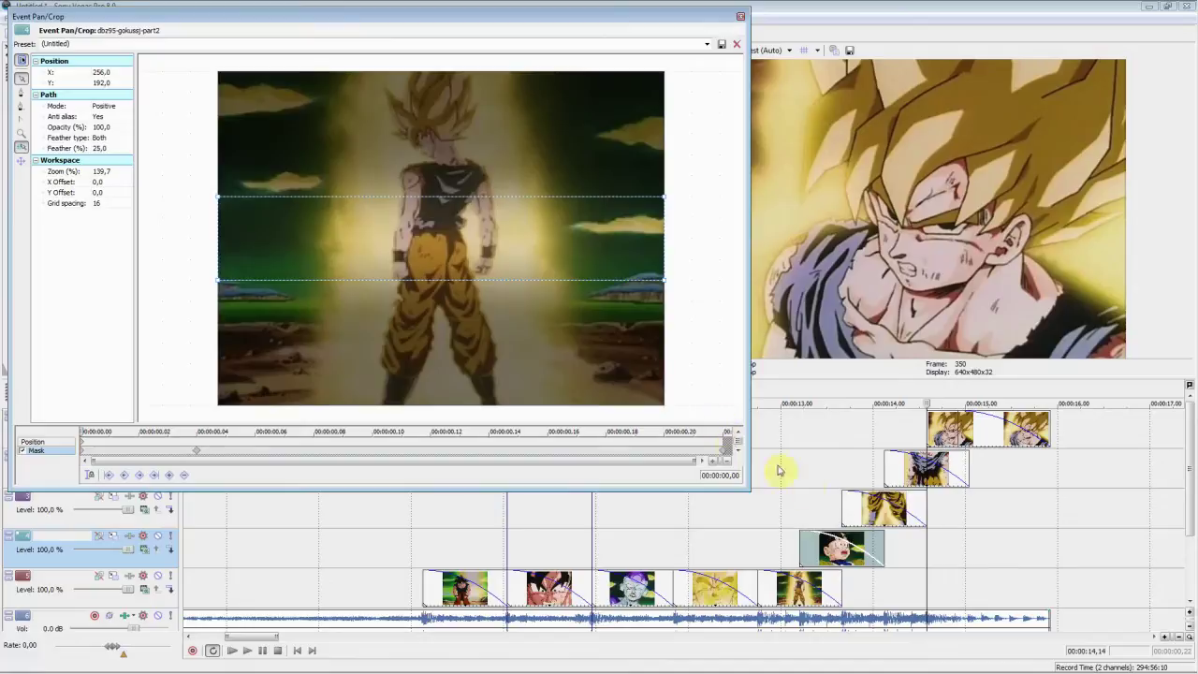
right_click(884, 508)
click(917, 283)
click(21, 450)
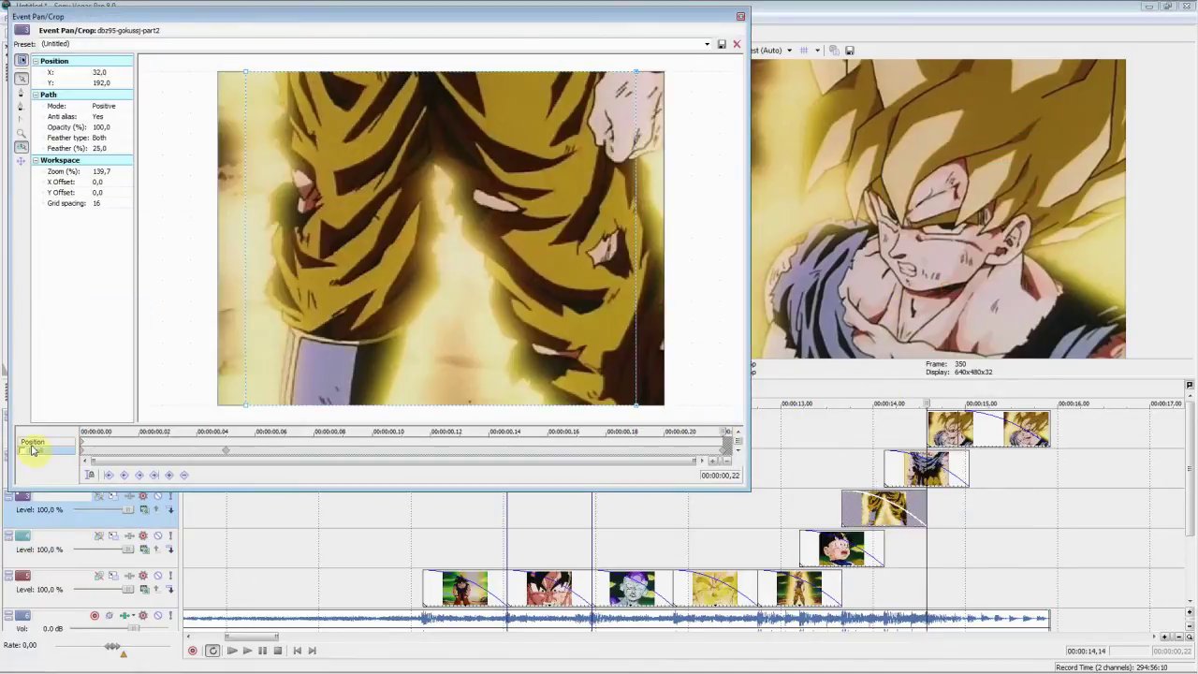
Step: Open Event Pan/Crop for the sixth clip and copy all its mask keyframes
right_click(835, 557)
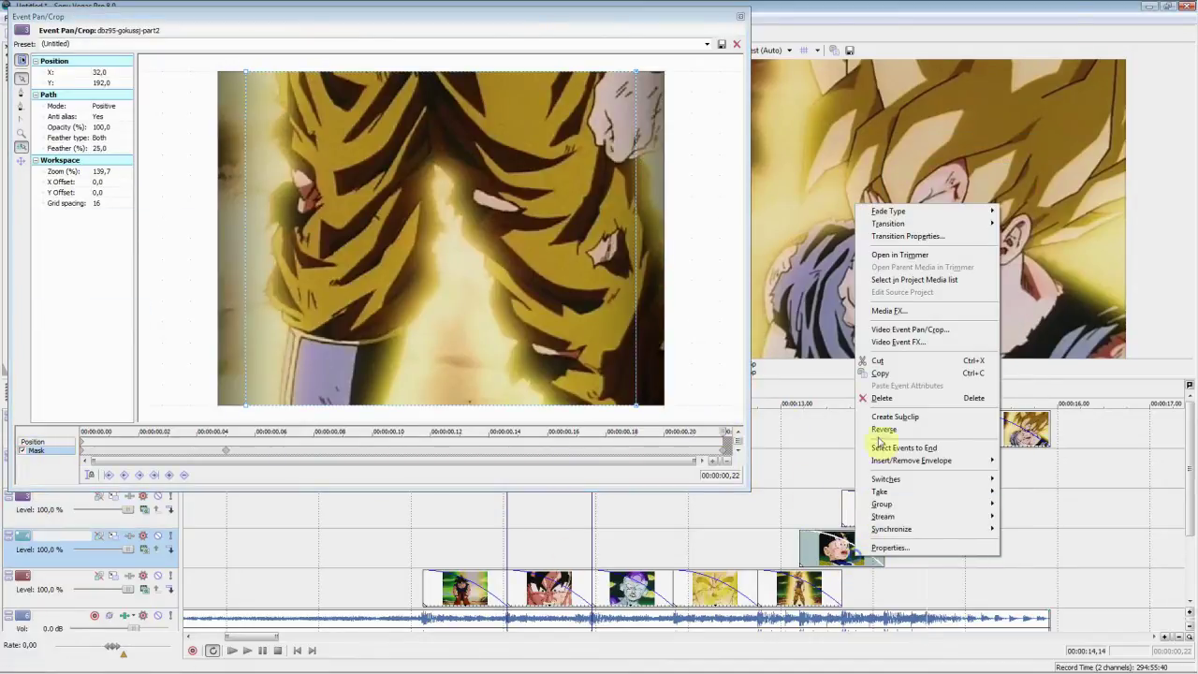
click(921, 328)
drag(726, 451, 3, 509)
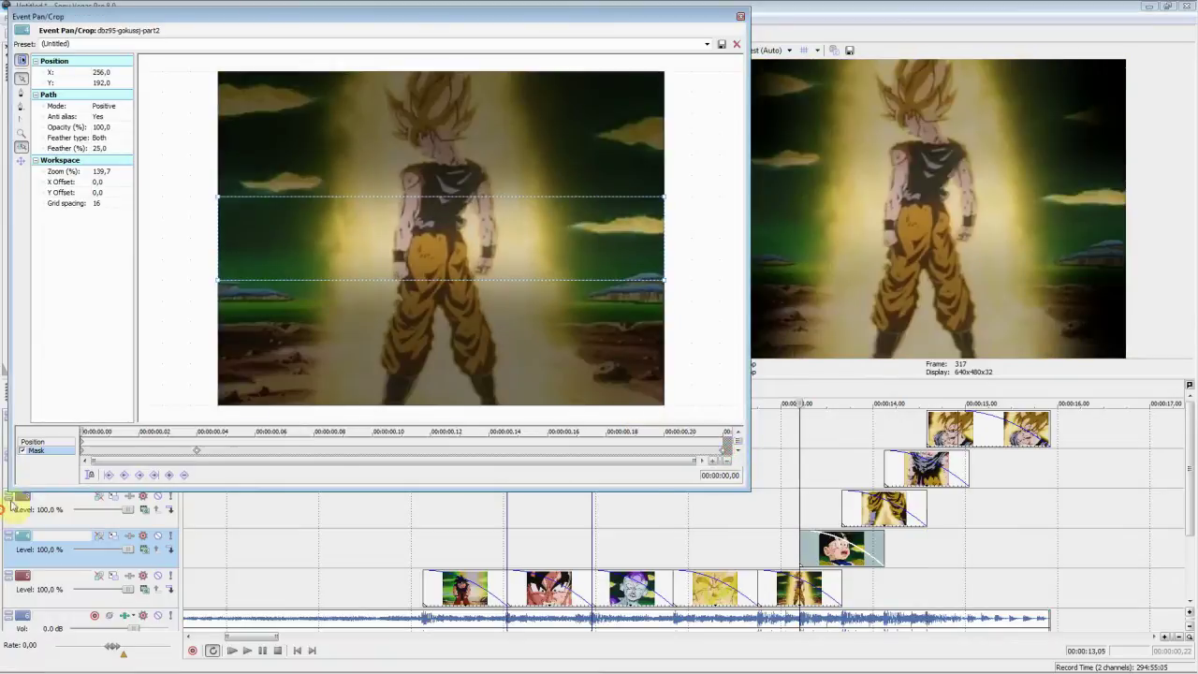
Step: Paste the copied keyframes at the start of the eighth clip's mask and enable the mask
right_click(893, 475)
click(1034, 246)
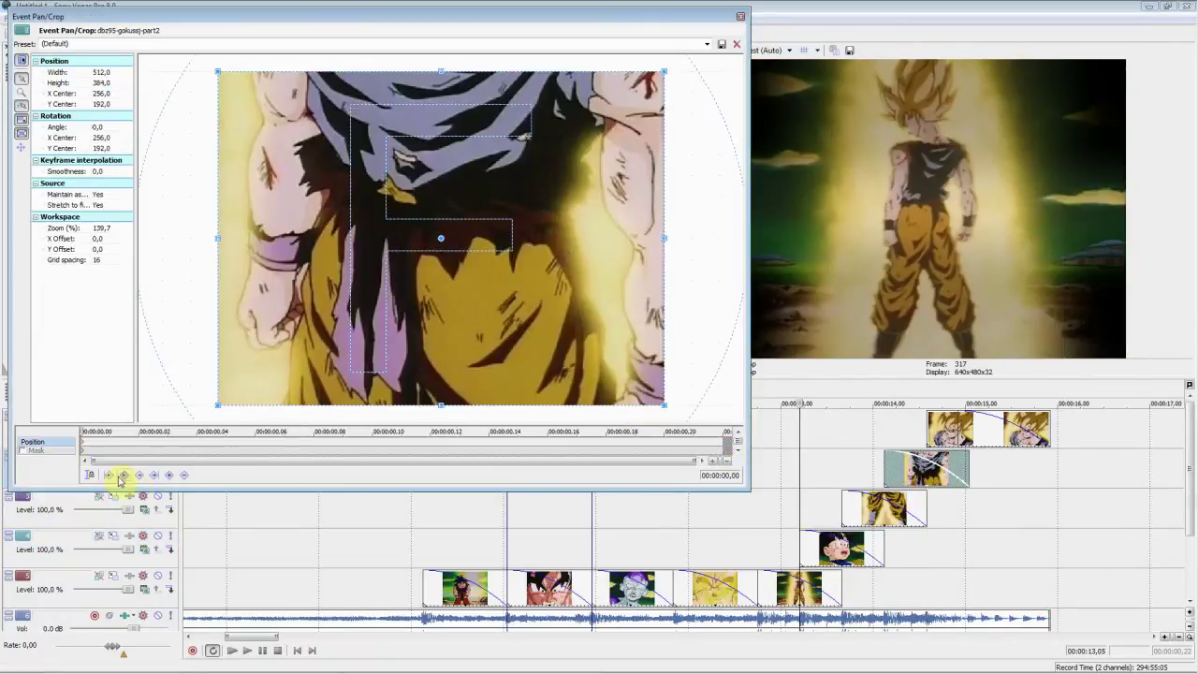
click(81, 450)
key(ctrl+v)
click(22, 450)
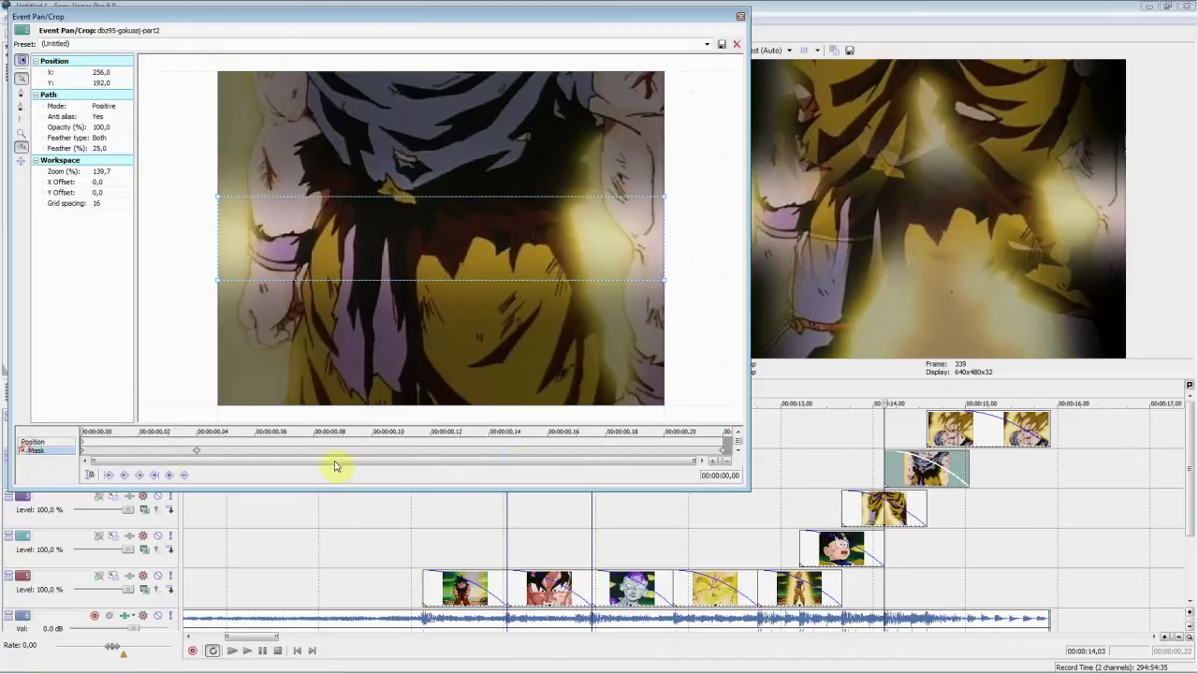
Step: Move the eighth clip's last mask keyframe to 00:00:00,22, and copy all mask keyframes from the seventh clip
click(653, 440)
click(693, 453)
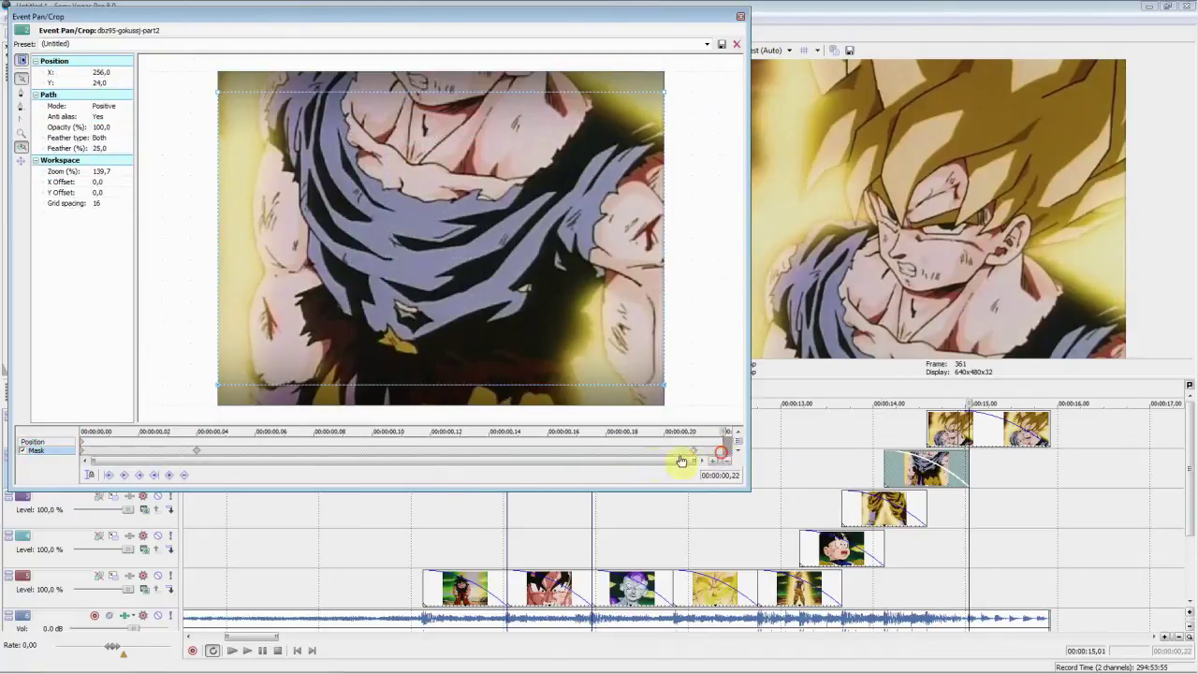
right_click(904, 473)
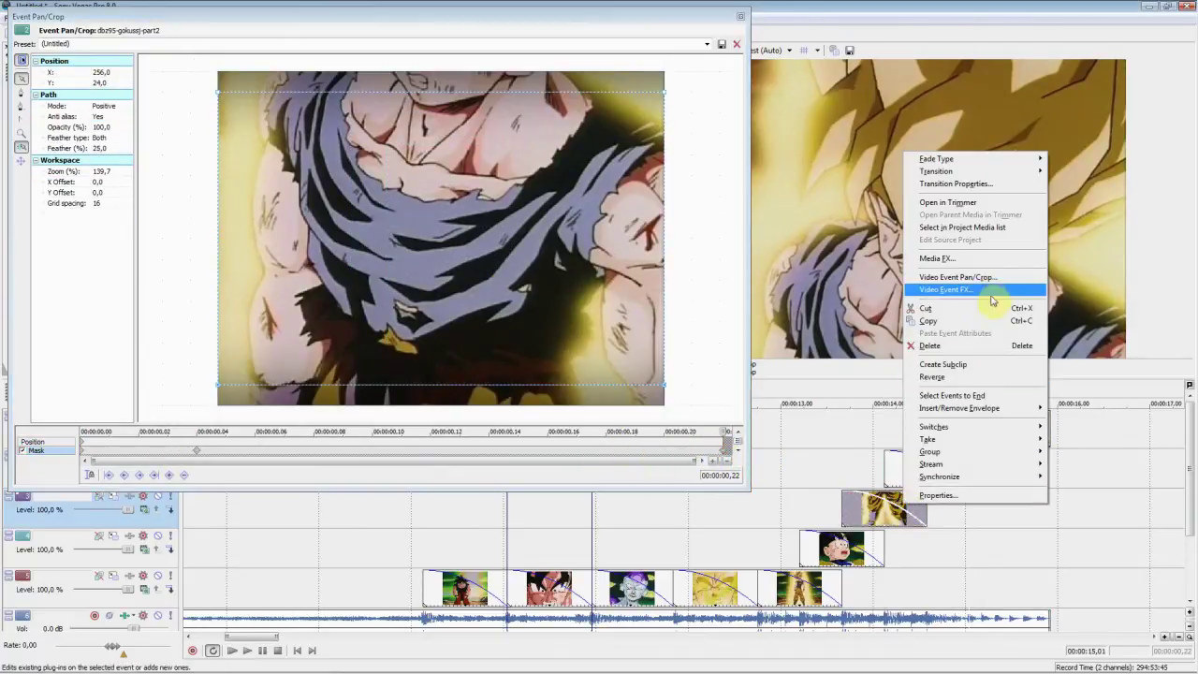
click(997, 280)
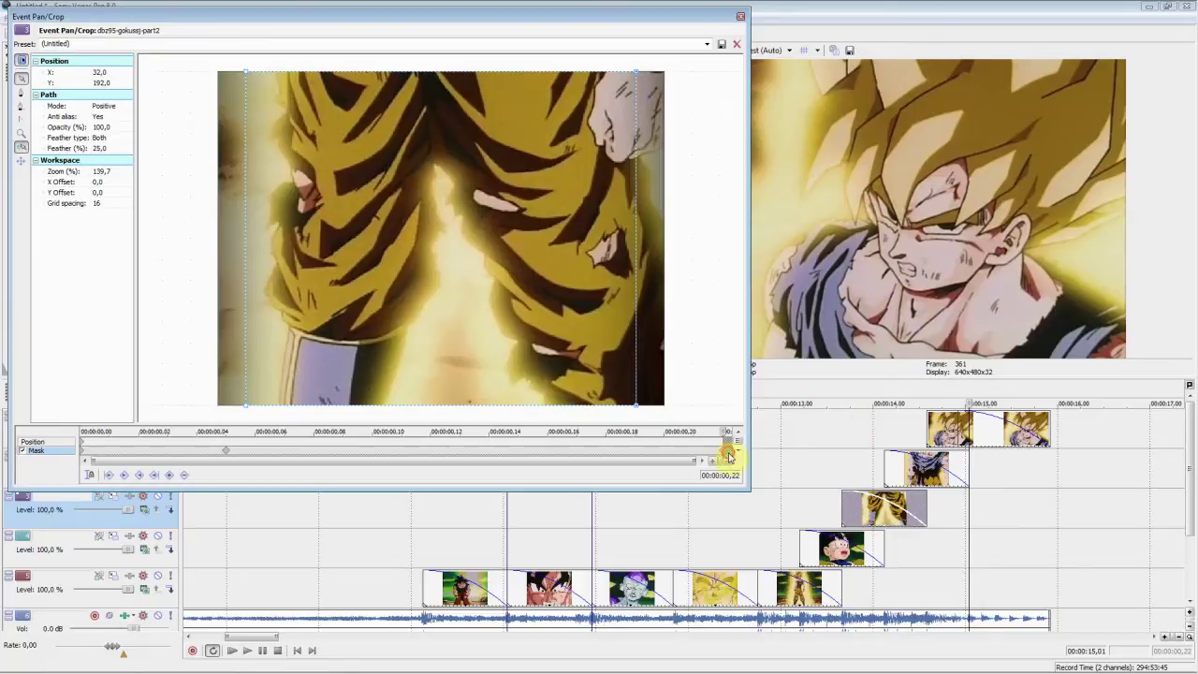
drag(729, 455, 13, 468)
right_click(932, 473)
click(978, 239)
Step: Paste the copied keyframes at the start of the ninth clip's mask and move the last one to the clip's end at 00:00:01,08
right_click(979, 444)
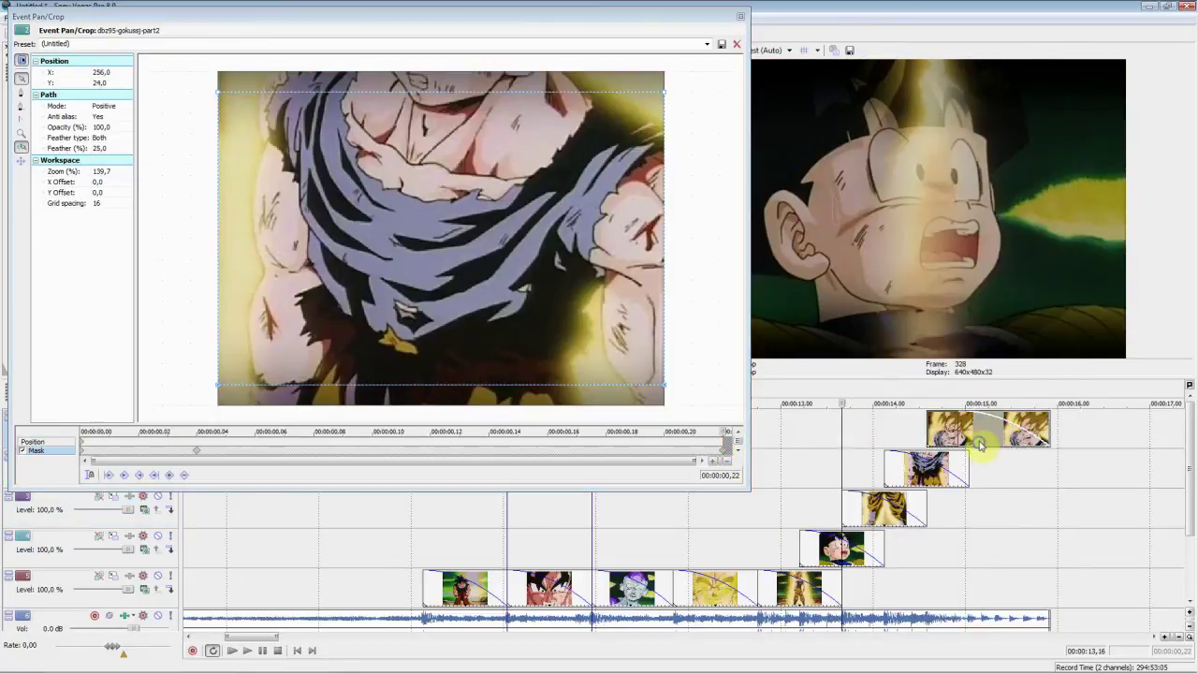
click(1059, 193)
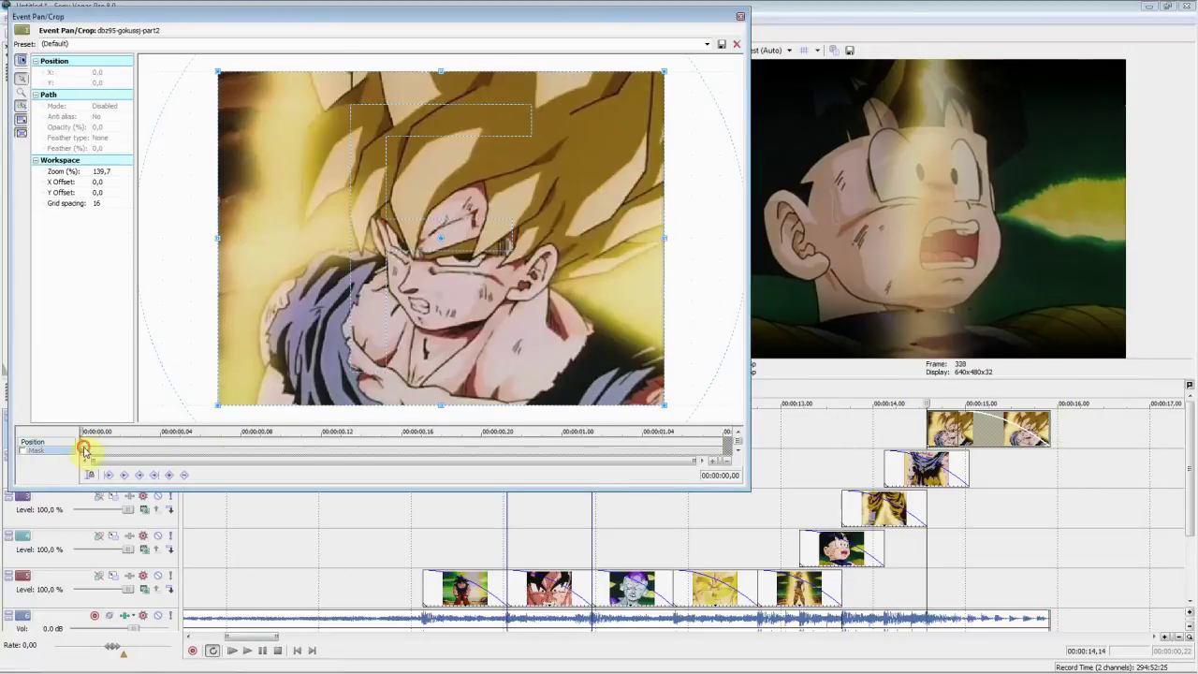
click(83, 450)
drag(492, 450, 556, 465)
click(523, 452)
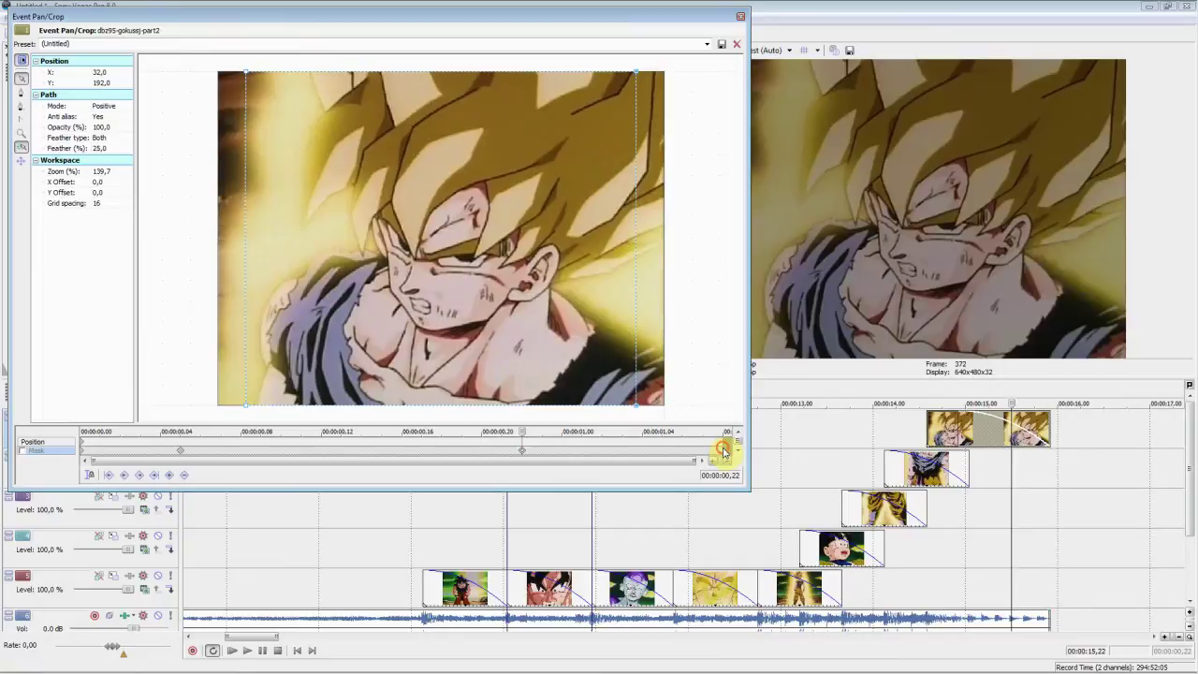
click(723, 449)
click(521, 452)
key(Delete)
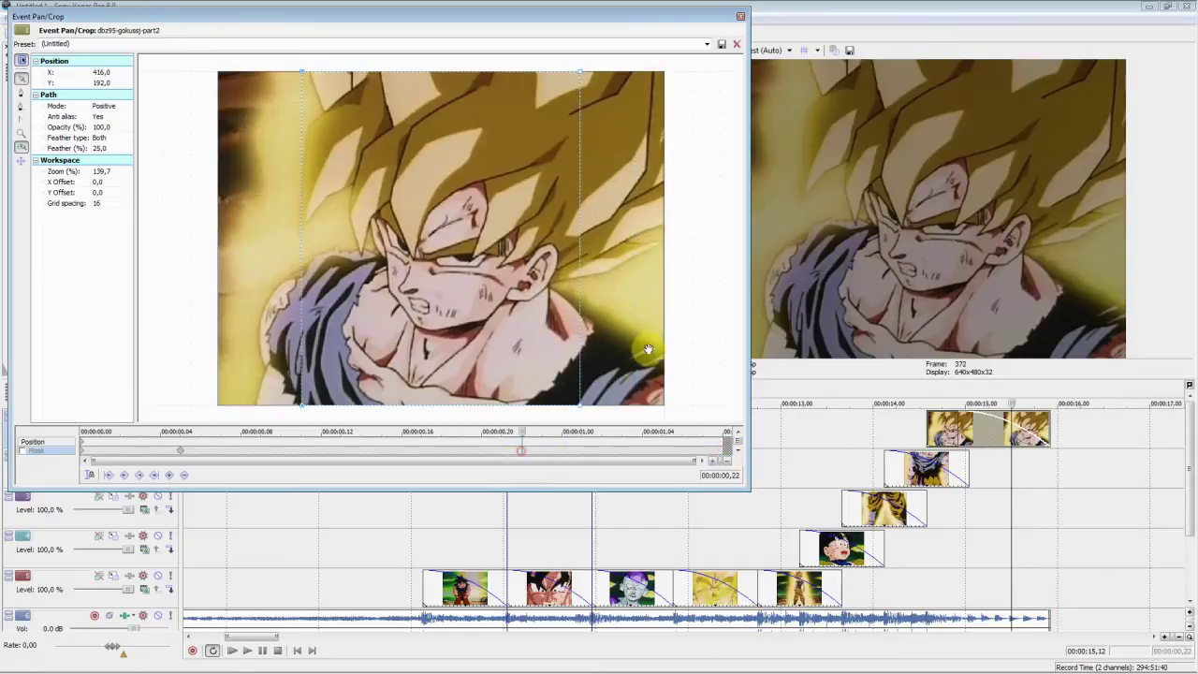
Step: Widen the ninth clip's mask at 00:00:01,08 to the full frame width and enable the mask
click(714, 434)
drag(580, 295, 663, 296)
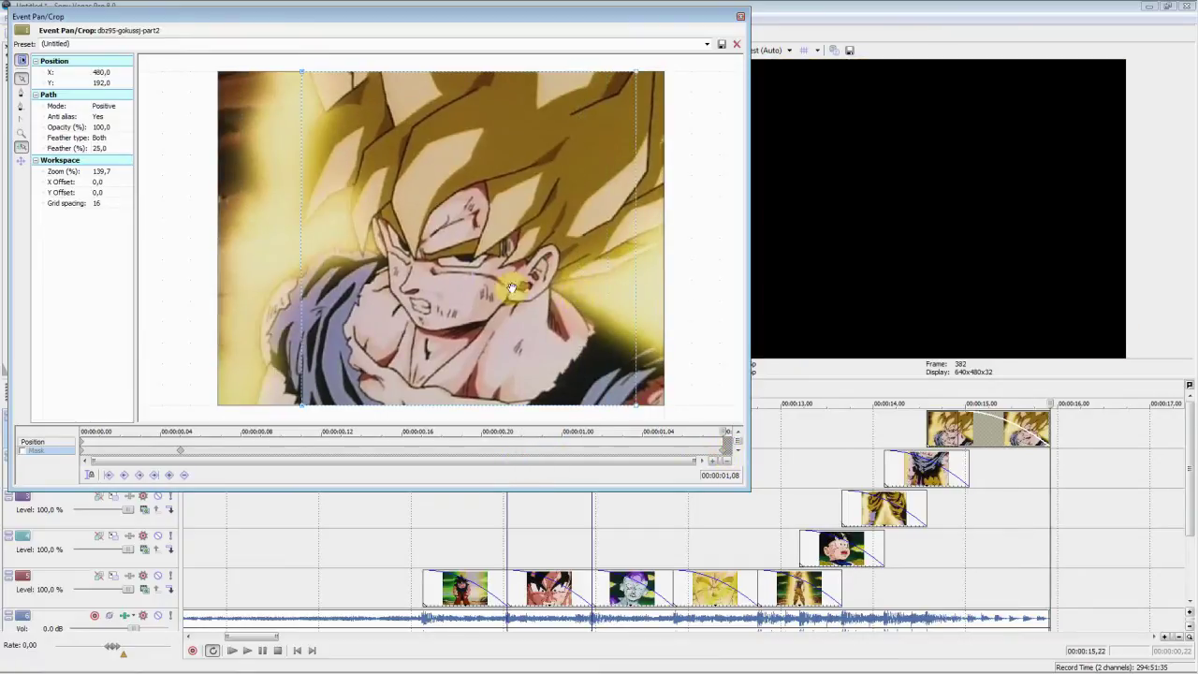
drag(245, 312, 218, 312)
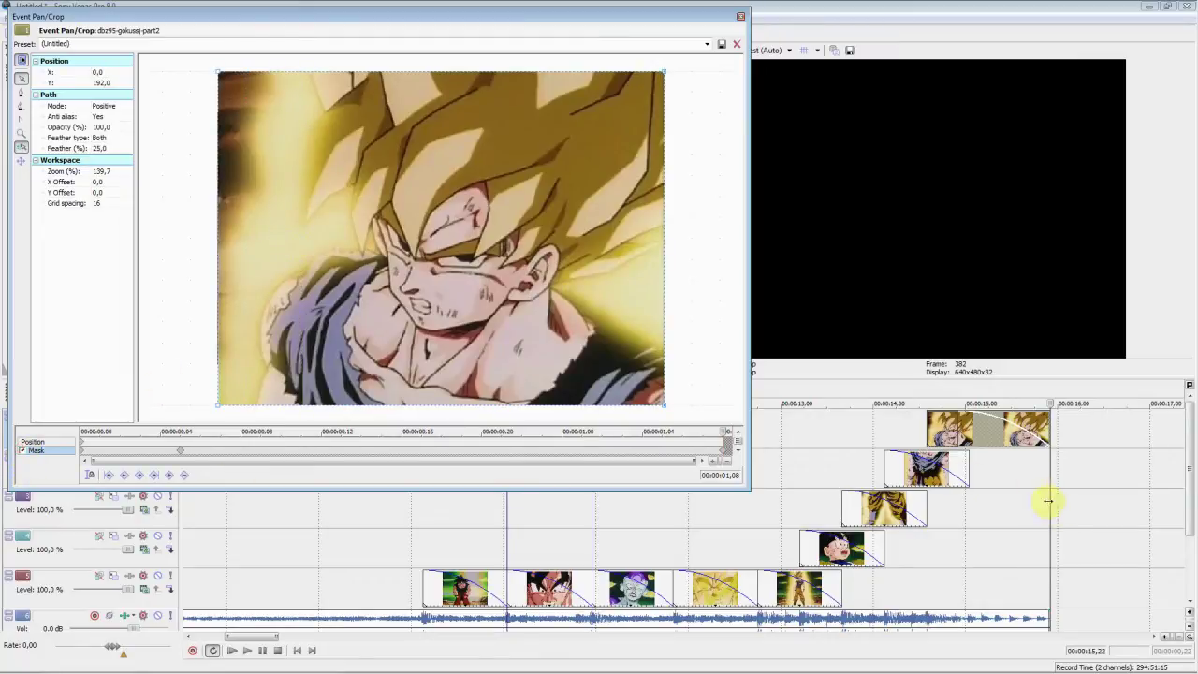
Step: Close Event Pan/Crop and play back the range from 00:00:12,15 to 00:00:15,12 to review the overlapping masked clips
drag(1011, 524, 754, 556)
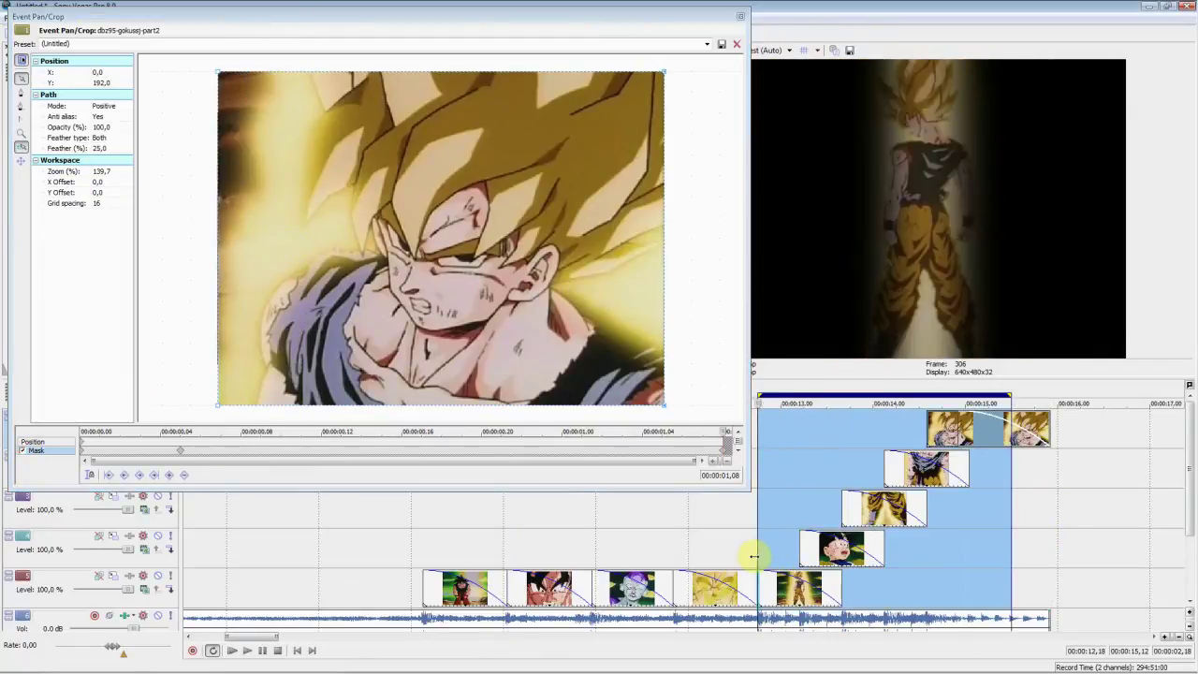
click(744, 545)
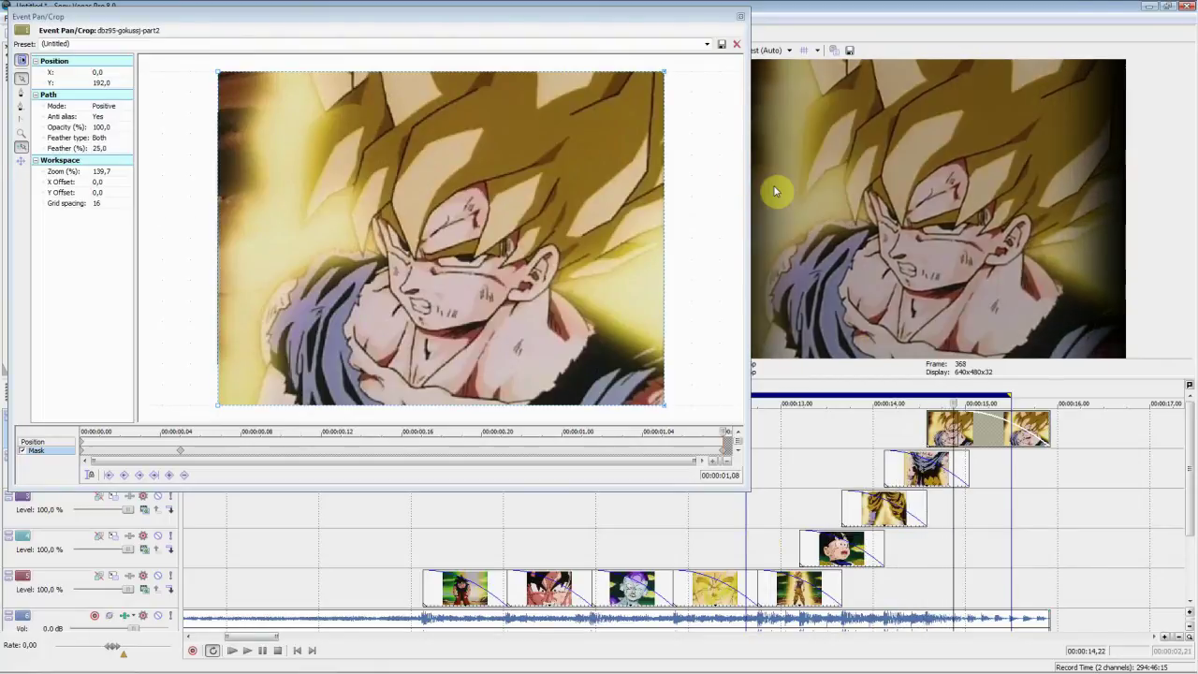
click(740, 16)
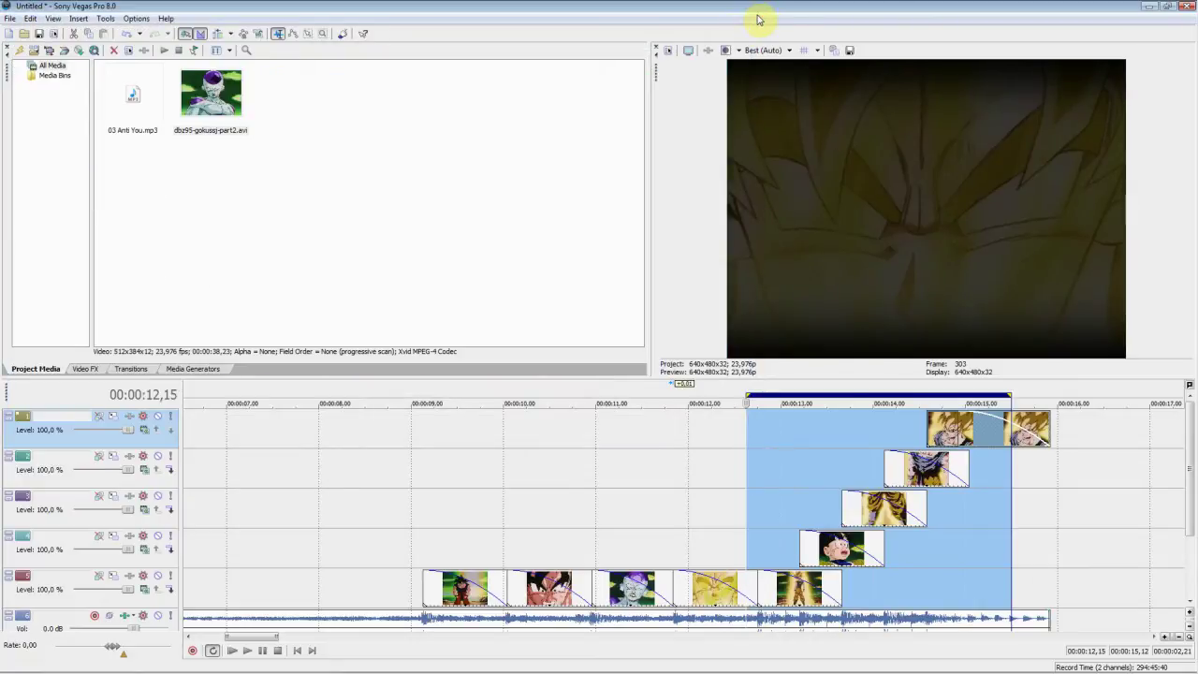
key(space)
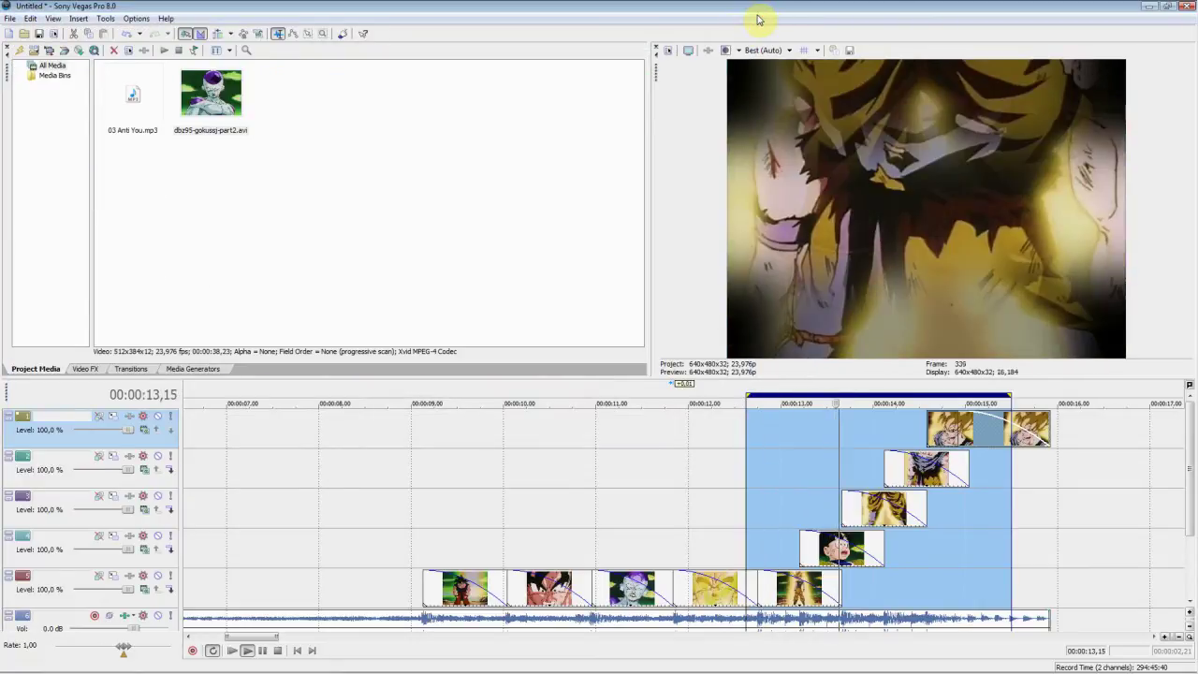
key(space)
key(space)
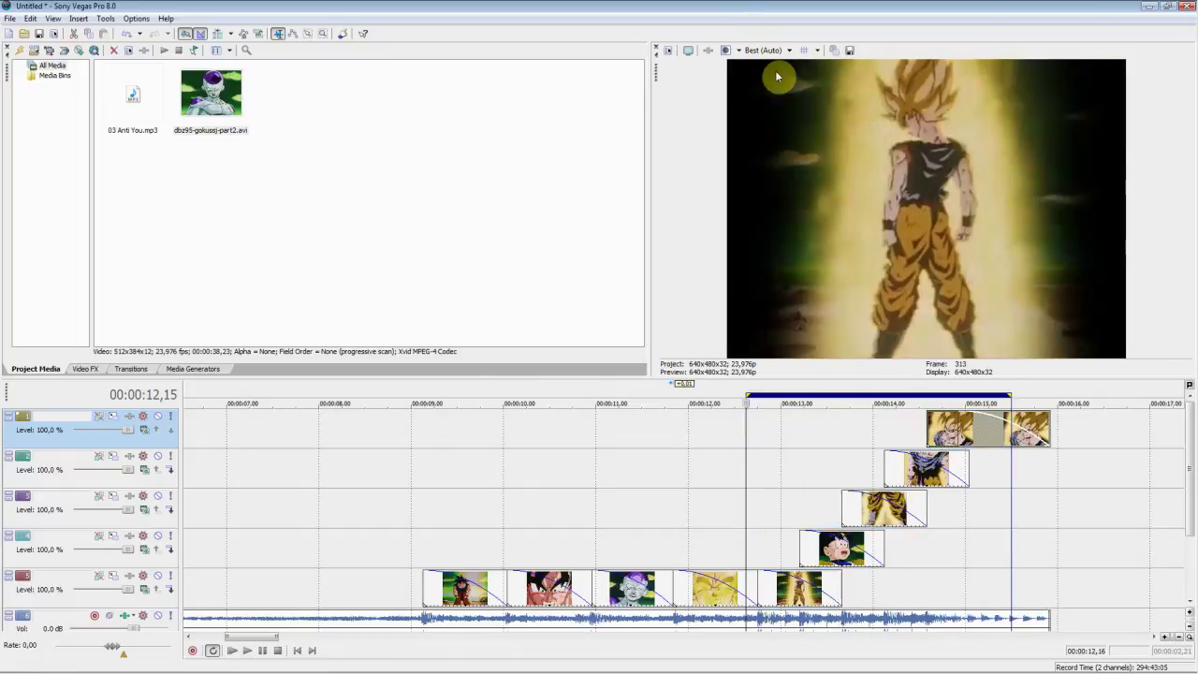
key(Right)
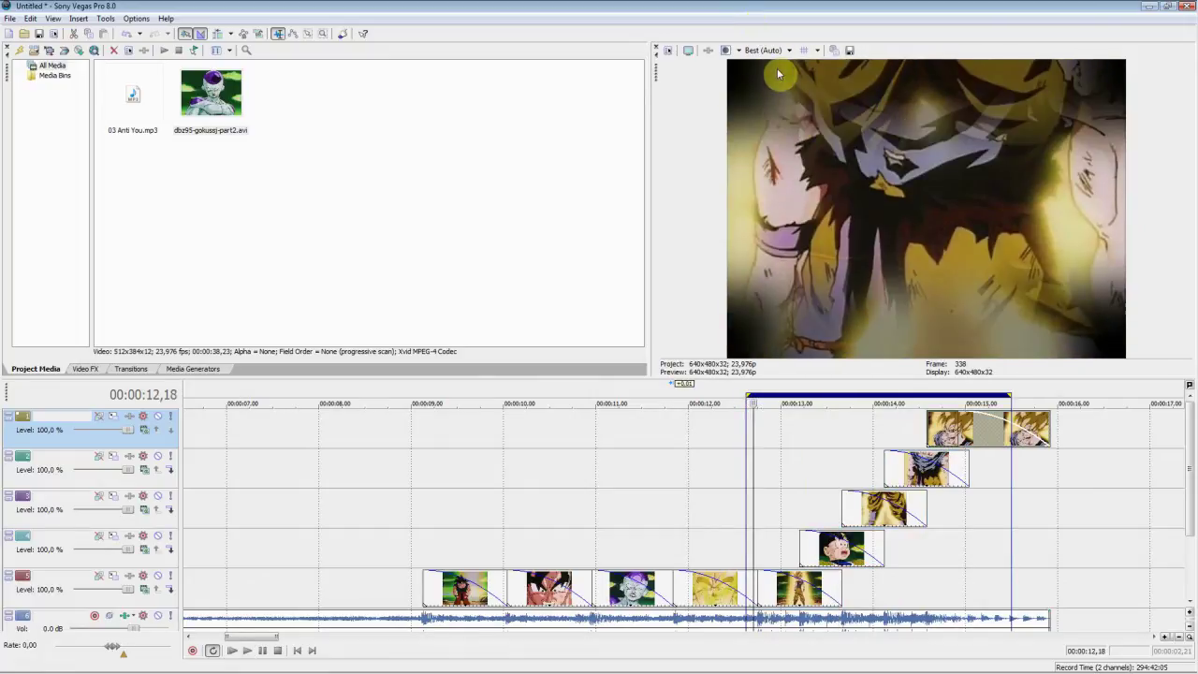
key(Right)
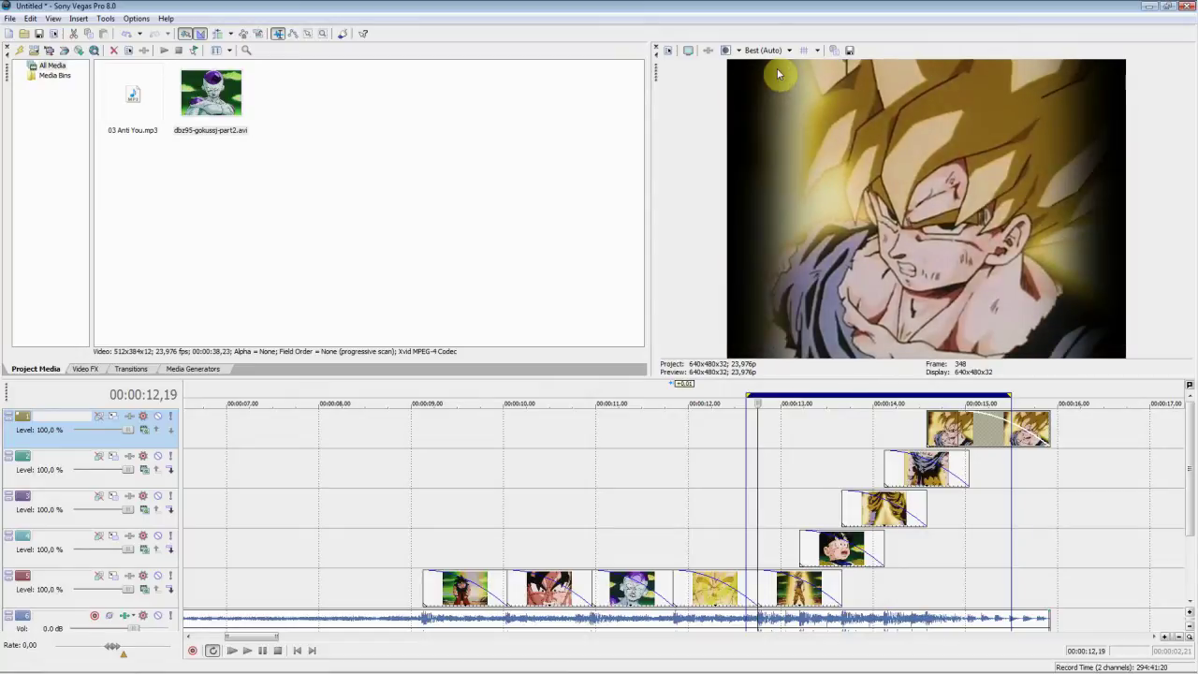
key(Right)
key(space)
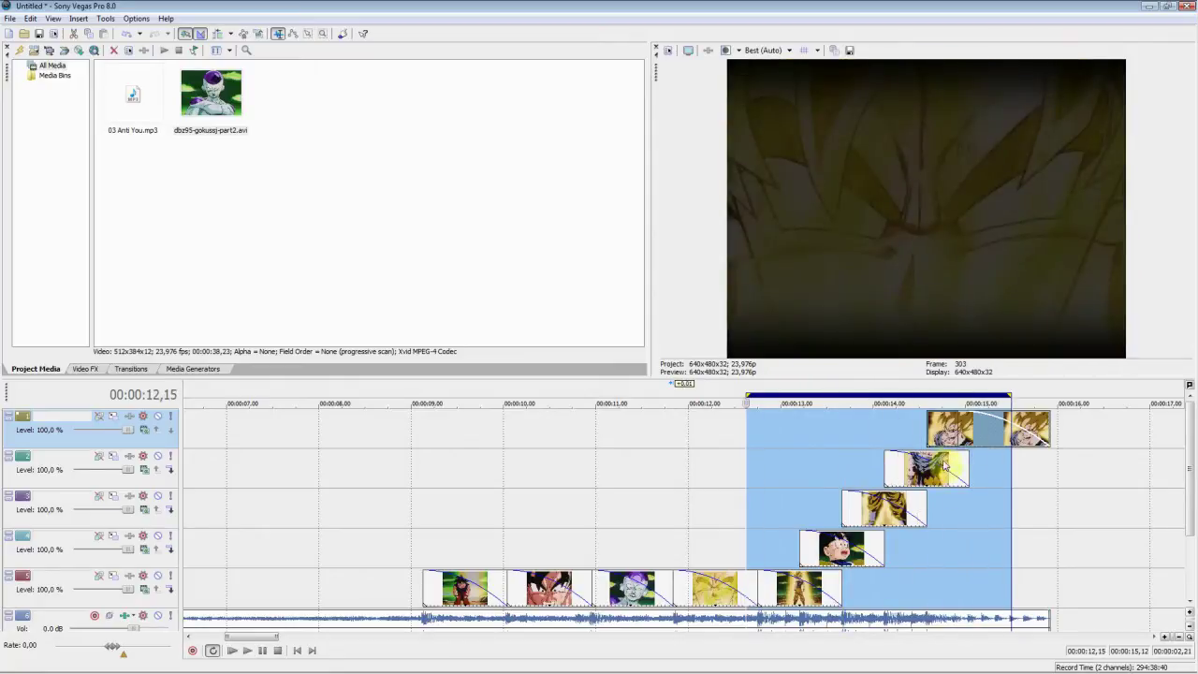
Step: Apply the Horizontal Light preset of the Linear Blur effect to the first clip
click(423, 553)
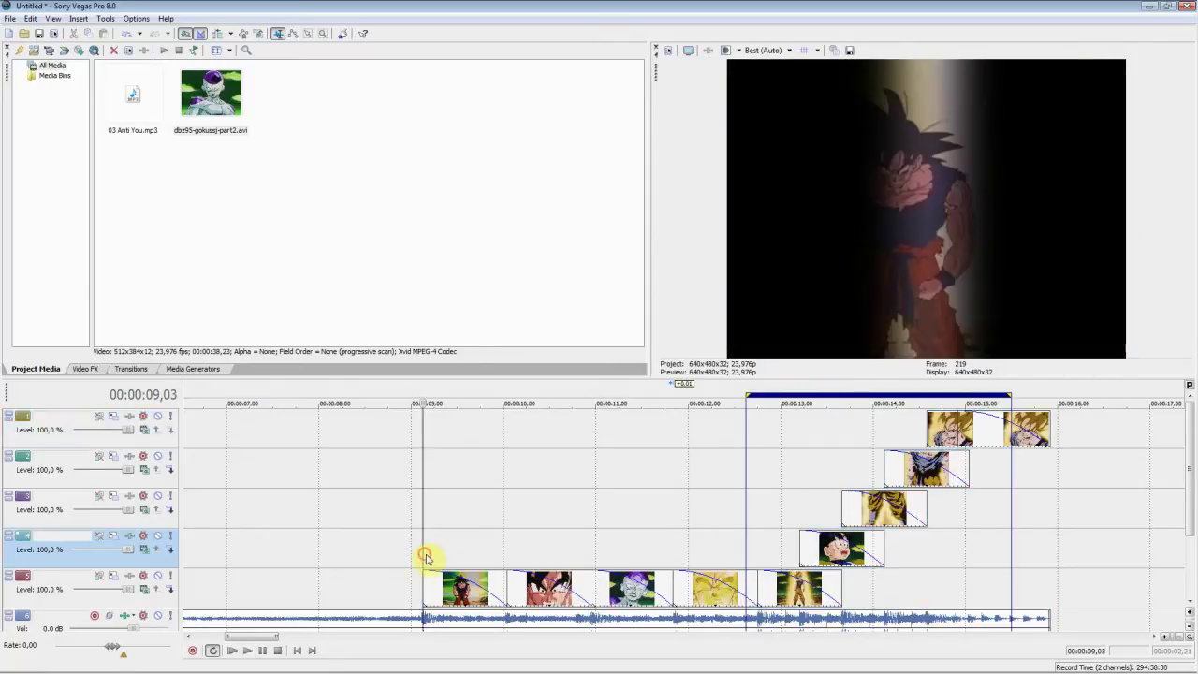
click(84, 367)
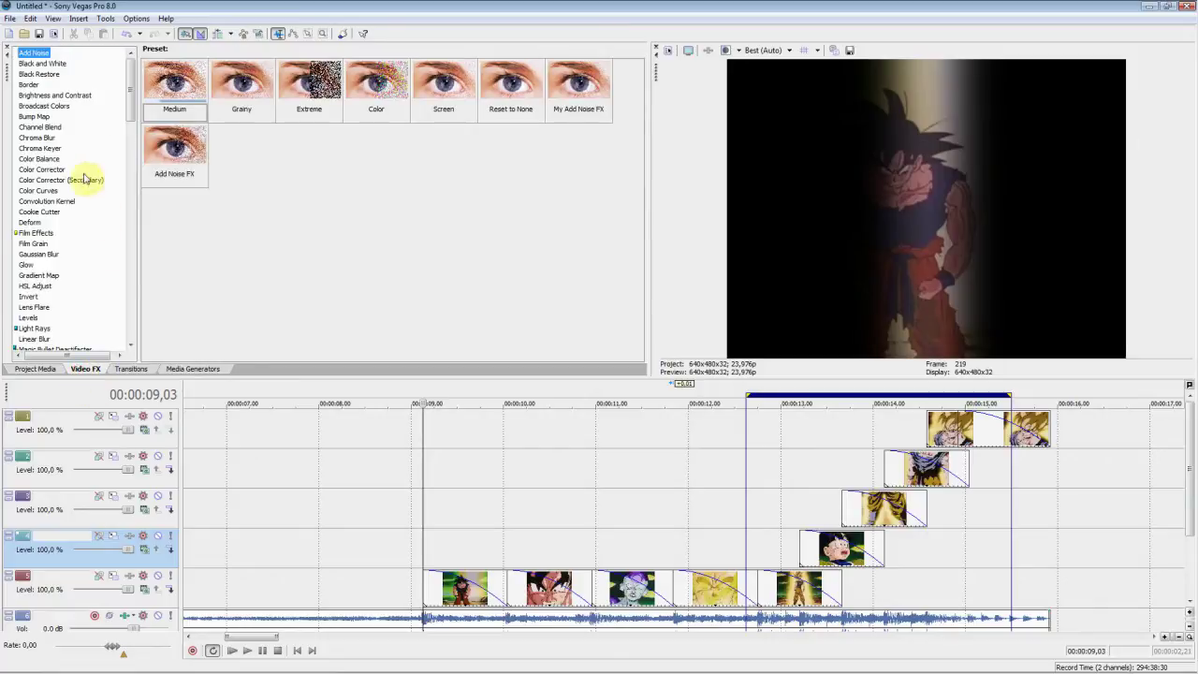
scroll(68, 269, down, 5)
click(34, 182)
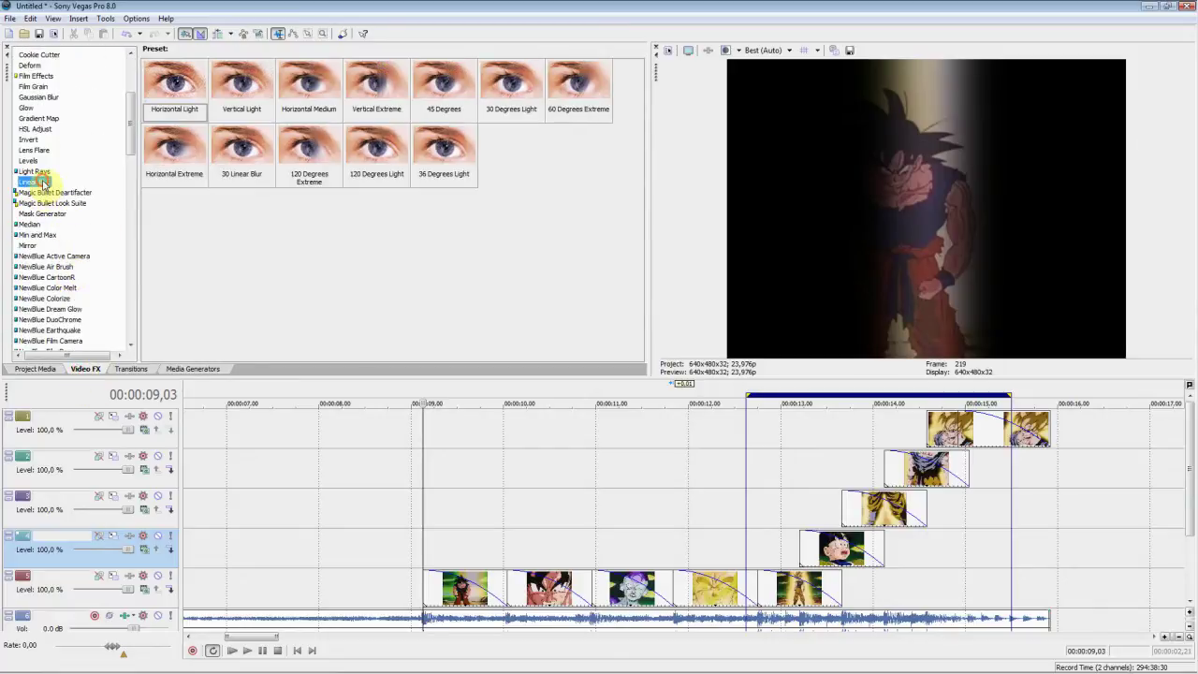
drag(199, 97, 450, 604)
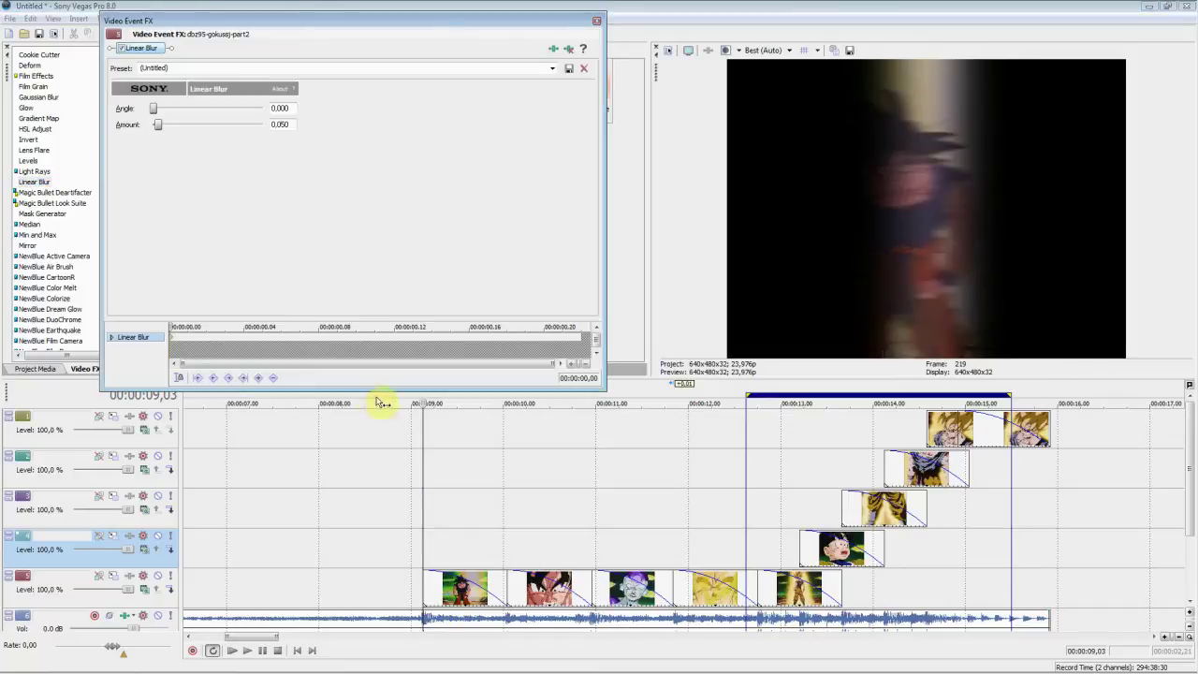
Step: Set the first clip's blur amount to 0.010 at 00:00:00,05, add a keyframe at about 00:00:00,15 and copy all blur keyframes
click(261, 344)
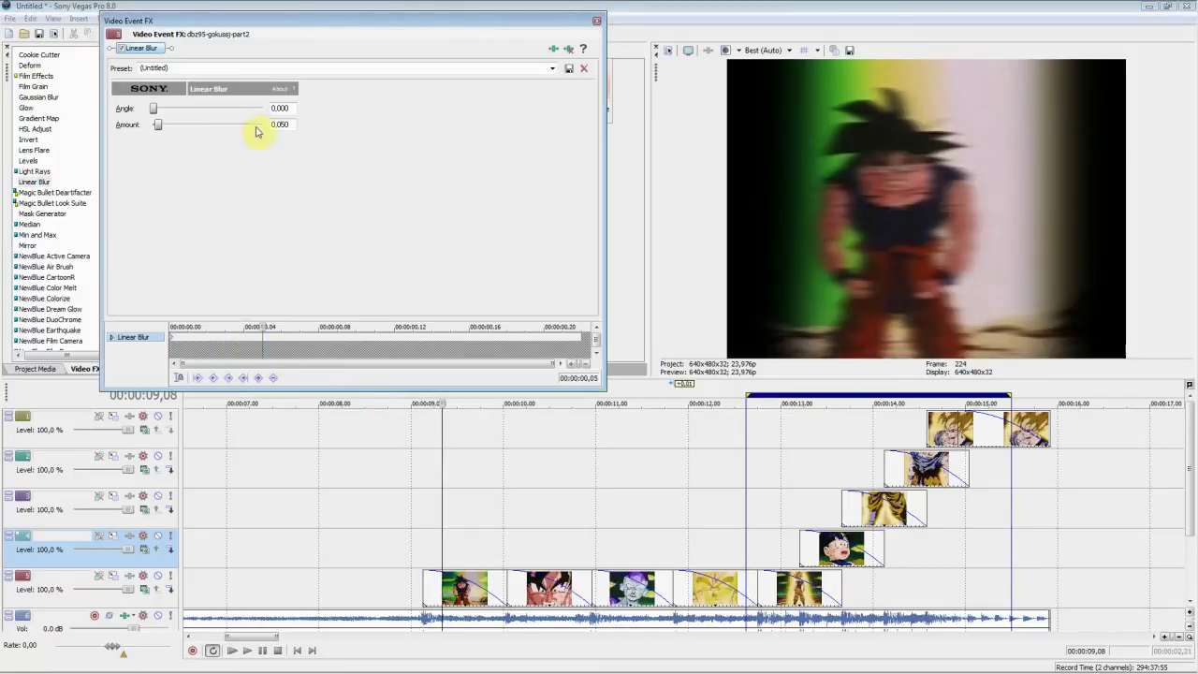
text(1)
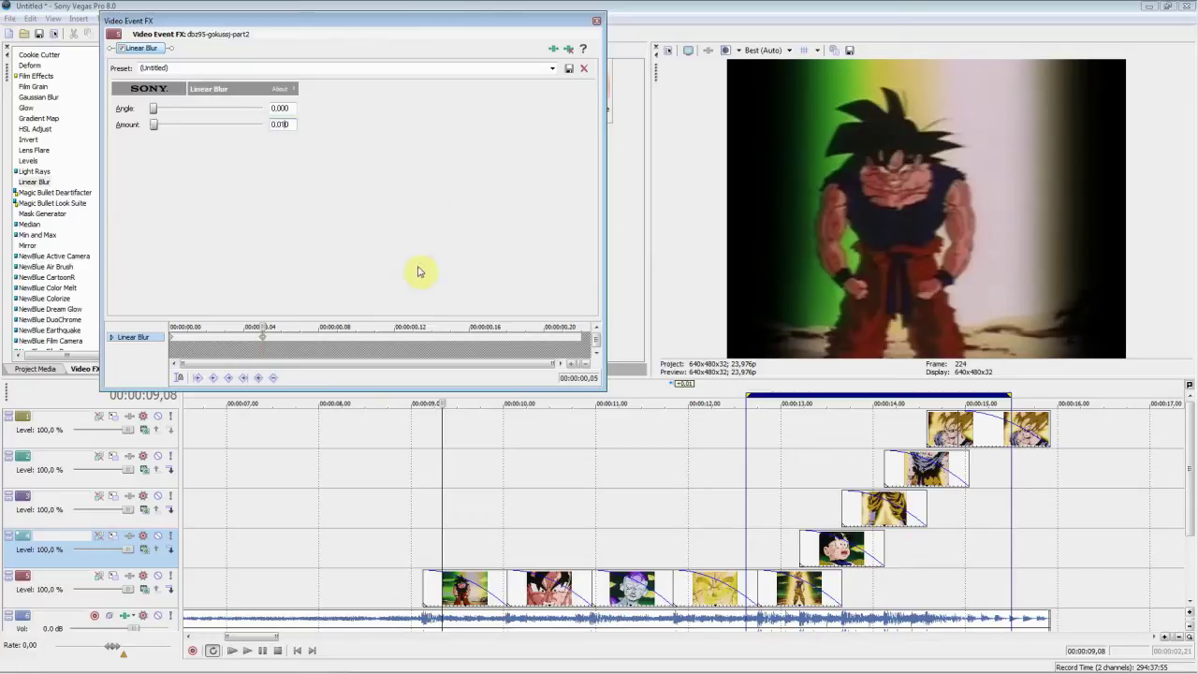
click(451, 345)
drag(475, 341, 9, 356)
click(599, 21)
Step: Apply the Horizontal Light Linear Blur to the third clip and paste the copied blur keyframes at its start
drag(176, 91, 626, 595)
click(170, 337)
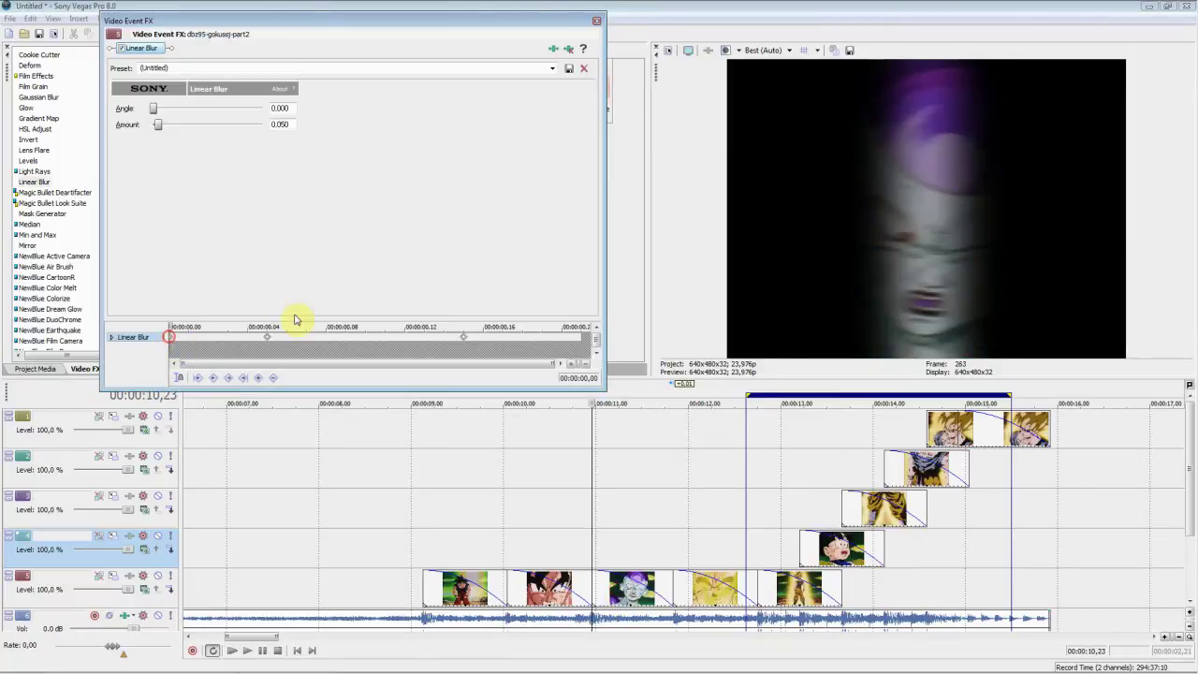
click(596, 20)
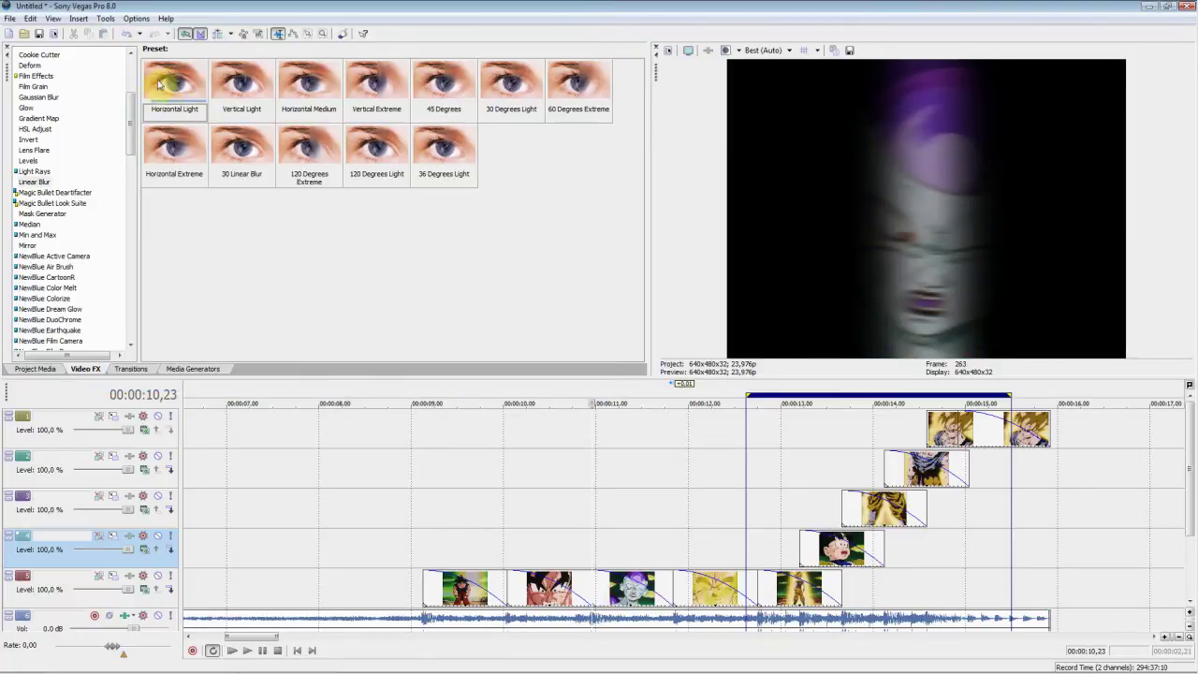
Step: Apply the Horizontal Light Linear Blur to the fifth clip and paste the copied blur keyframes at its start
drag(789, 604, 789, 603)
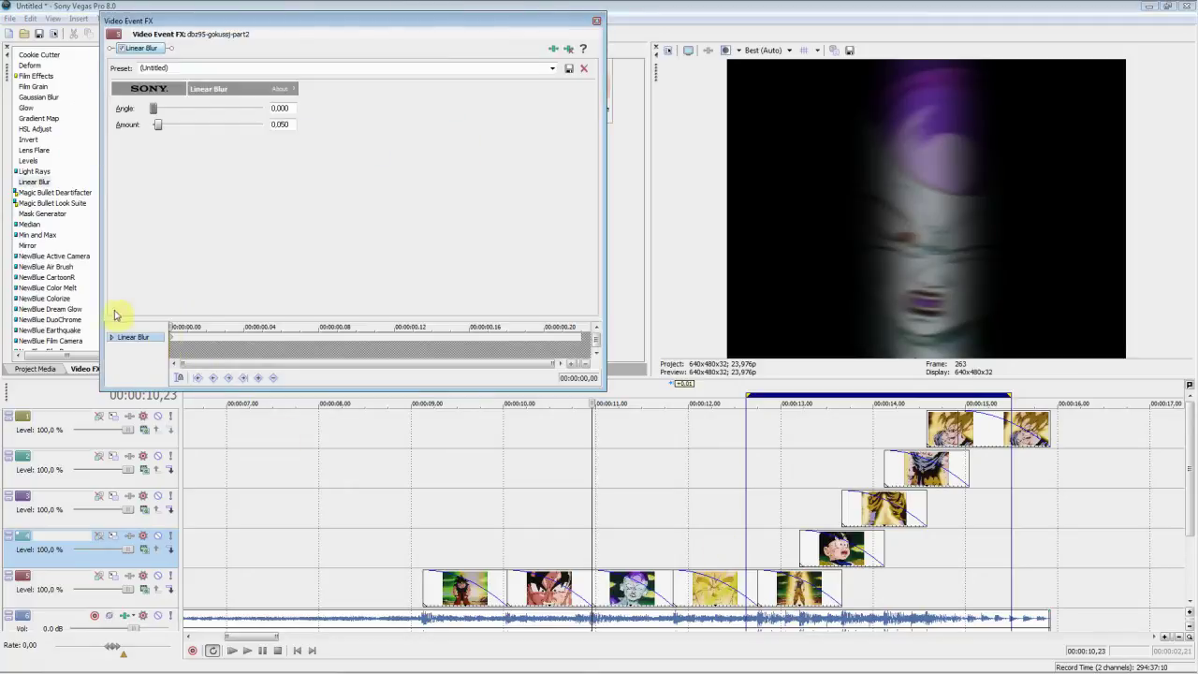
click(169, 329)
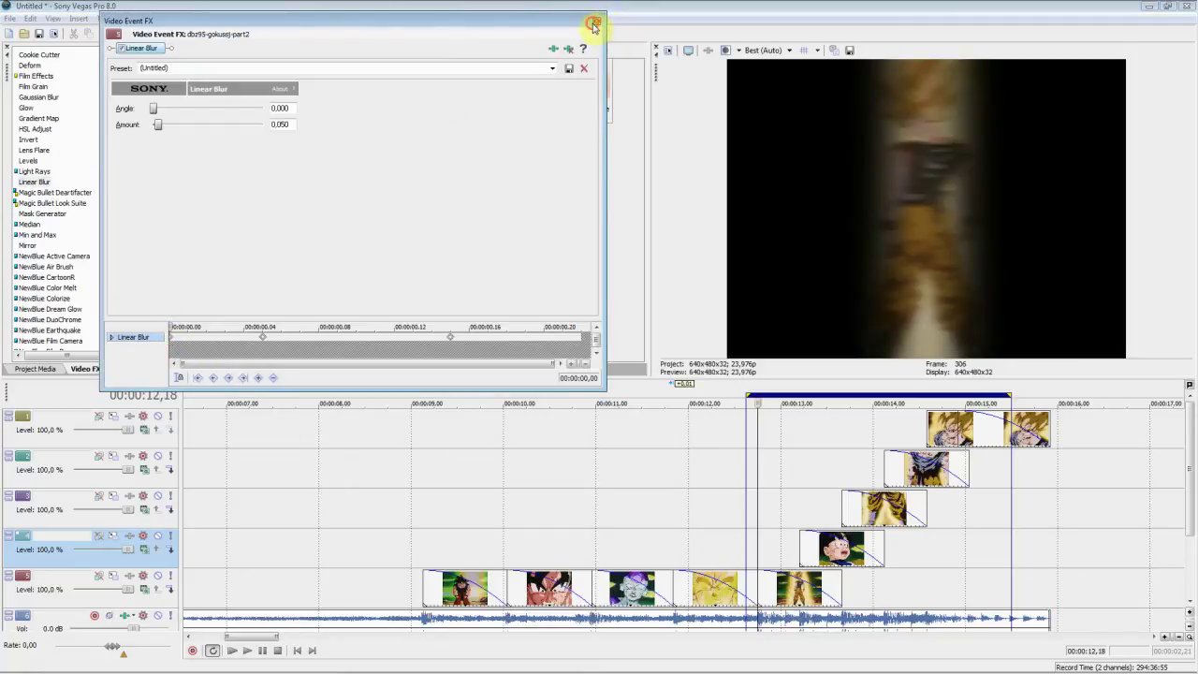
click(593, 22)
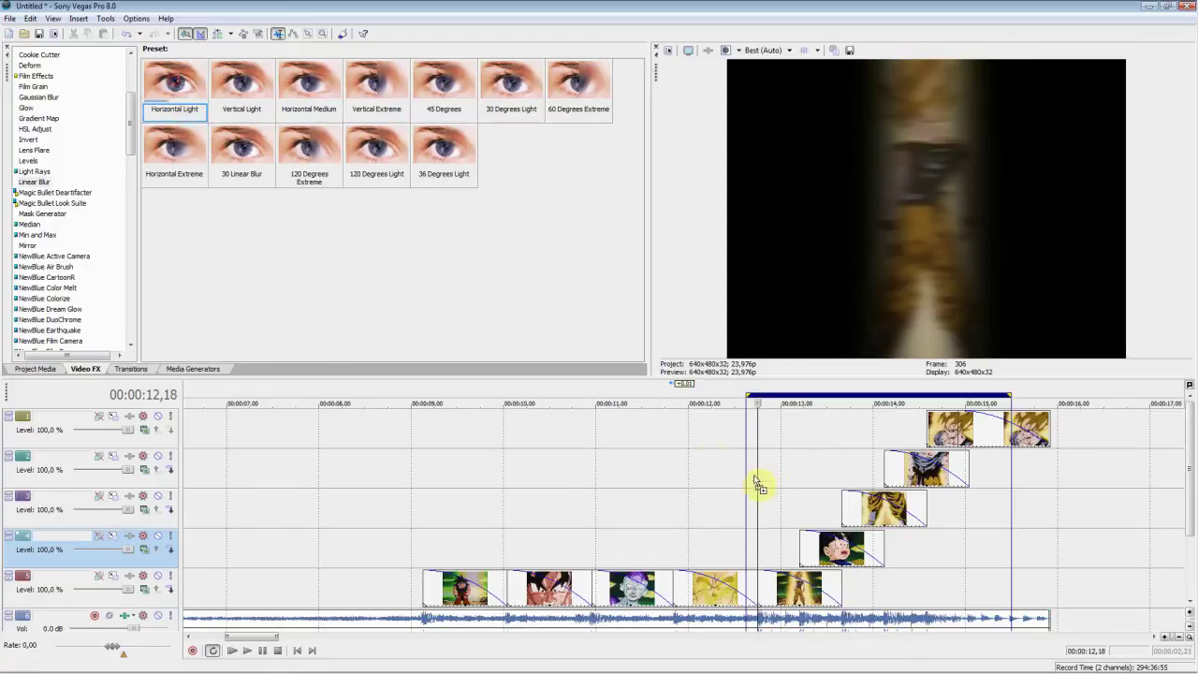
Step: Apply the Horizontal Light Linear Blur to the seventh clip and paste the copied blur keyframes at its start
drag(872, 521, 873, 521)
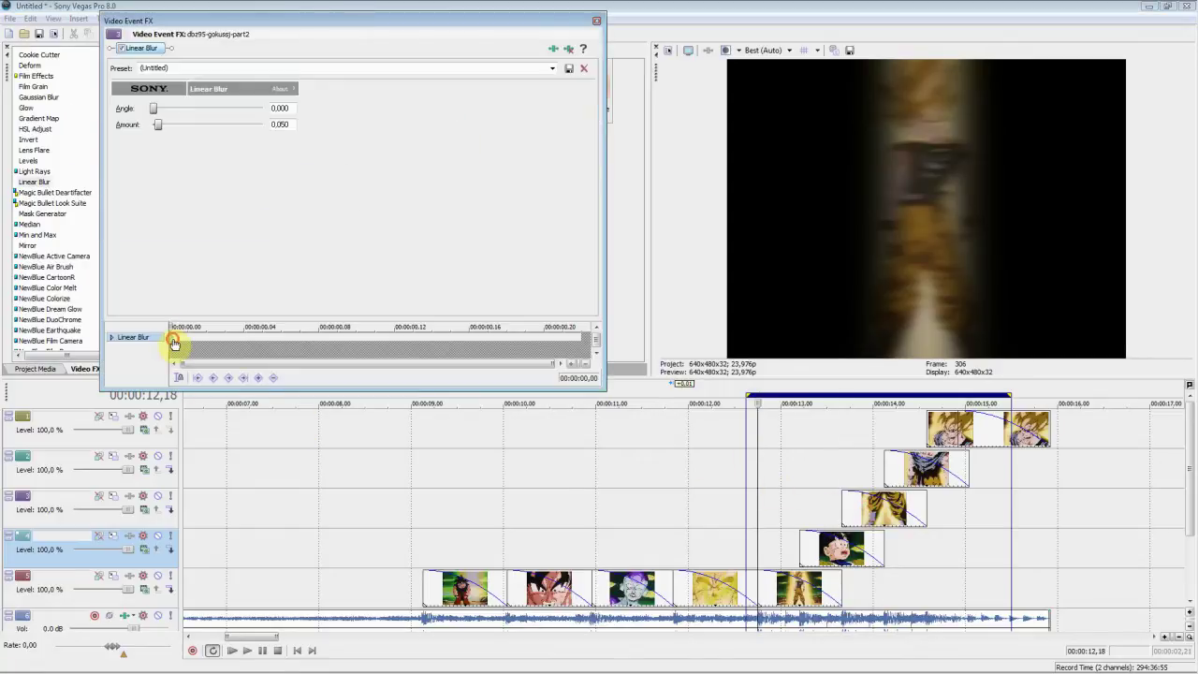
drag(173, 344, 659, 173)
click(596, 21)
Step: Apply the Horizontal Light Linear Blur to the ninth clip and paste the copied blur keyframes at its start
drag(174, 86, 328, 150)
drag(906, 452, 942, 455)
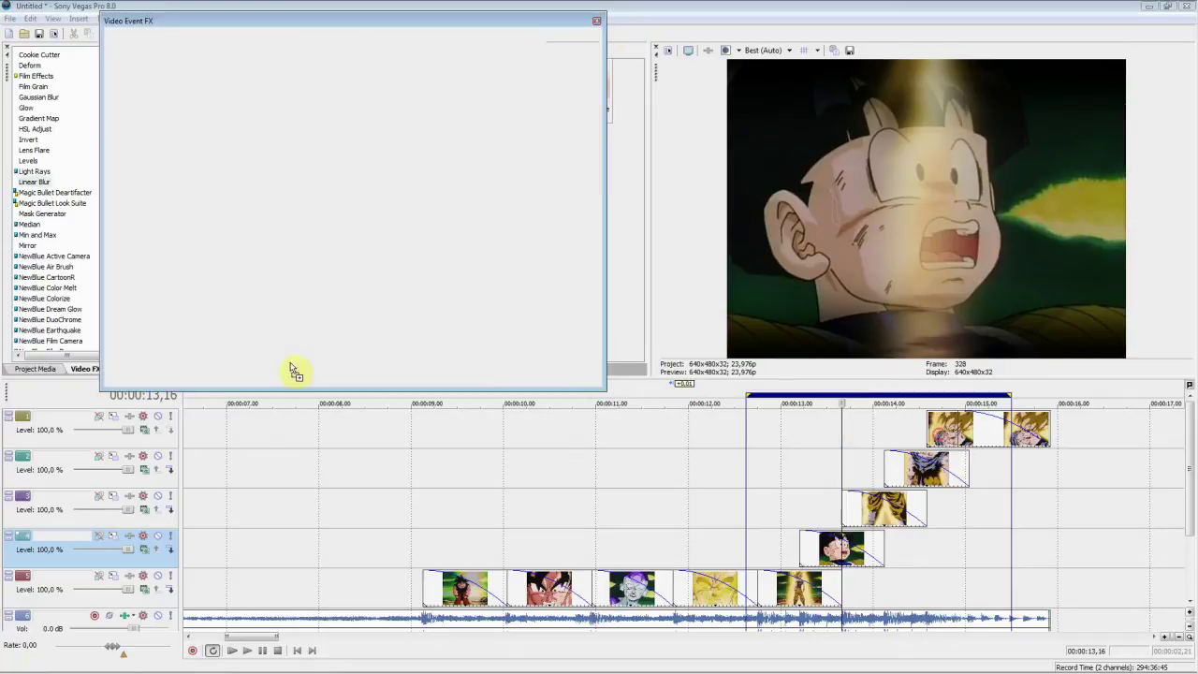
drag(174, 343, 182, 344)
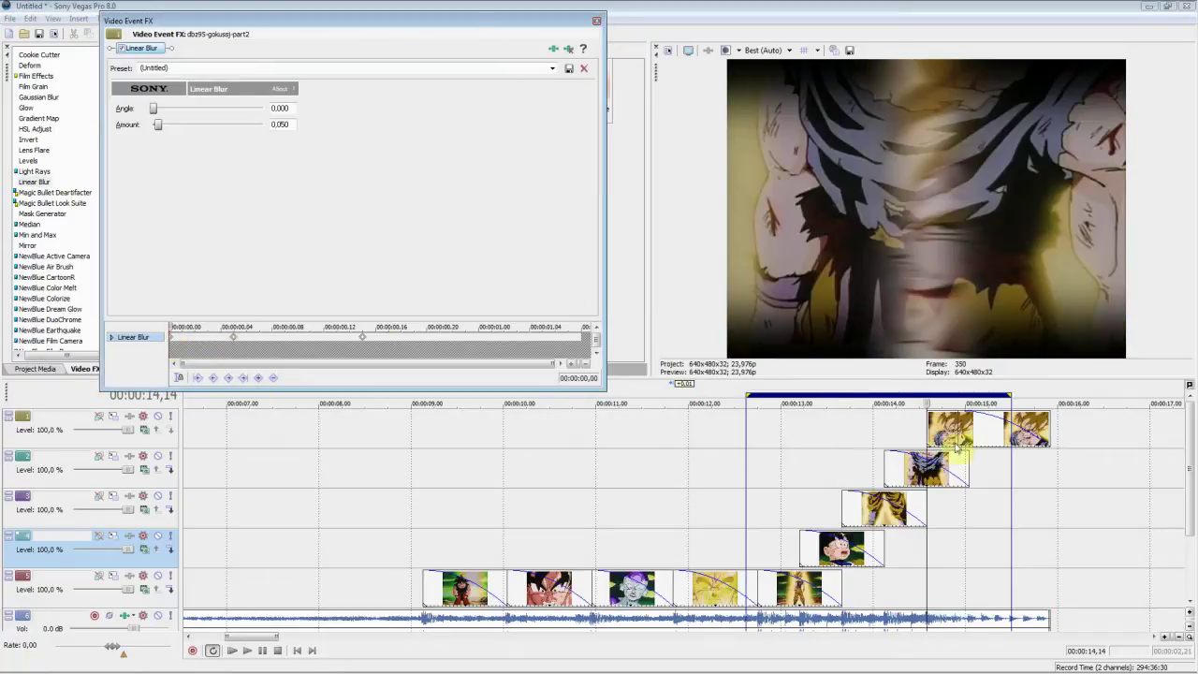
click(596, 22)
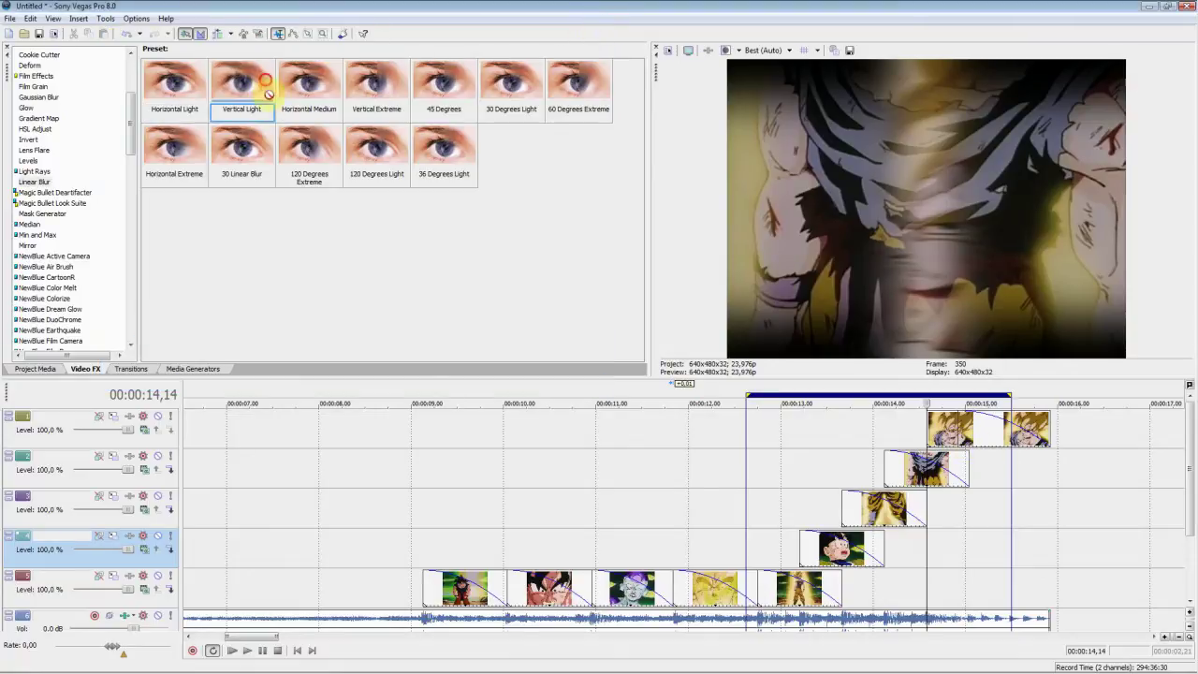
Step: Apply the Vertical Light preset of Linear Blur to the second clip and set its amount to 0.010 at 00:00:00,05
drag(499, 573, 500, 576)
drag(168, 337, 264, 339)
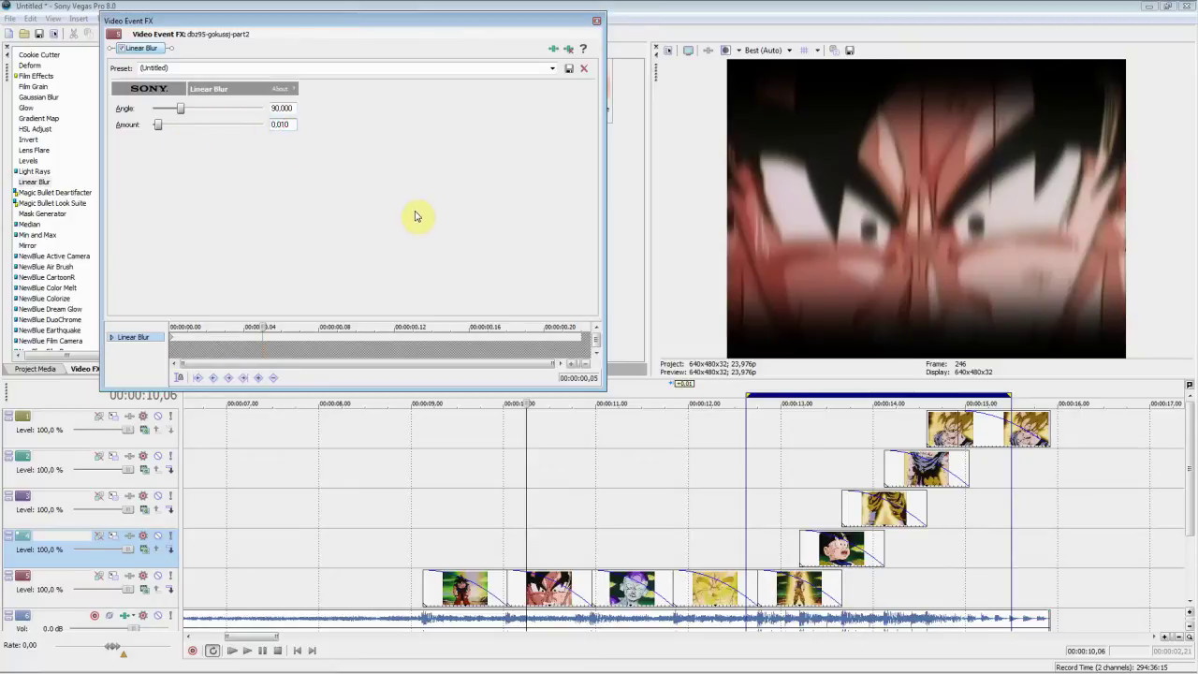
key(Return)
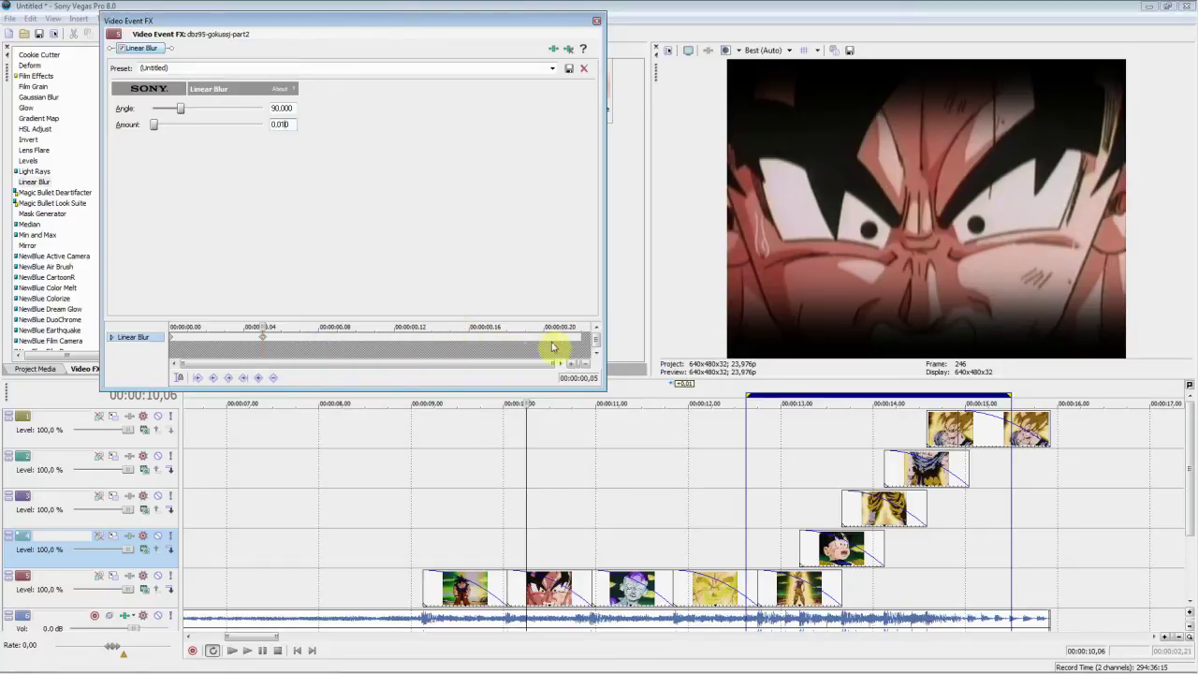
Step: Add another Linear Blur keyframe at 00:00:00,15 on the second clip and copy the clip's vertical blur keyframes
click(591, 339)
click(429, 347)
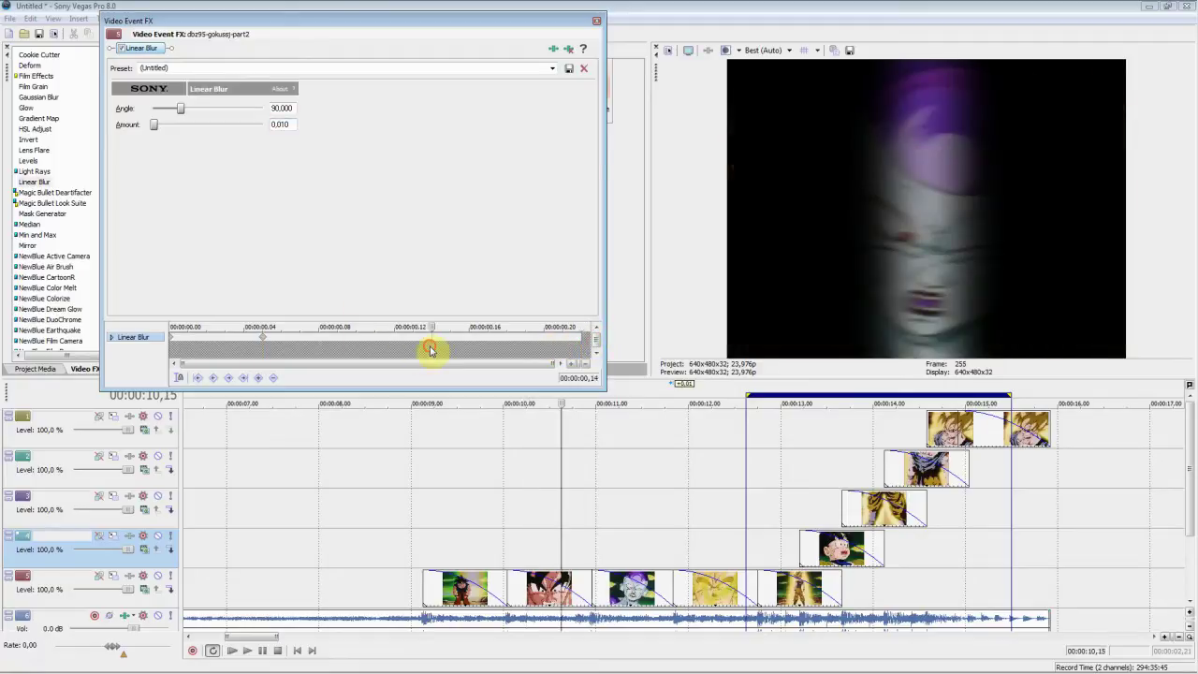
drag(468, 342, 7, 395)
click(596, 20)
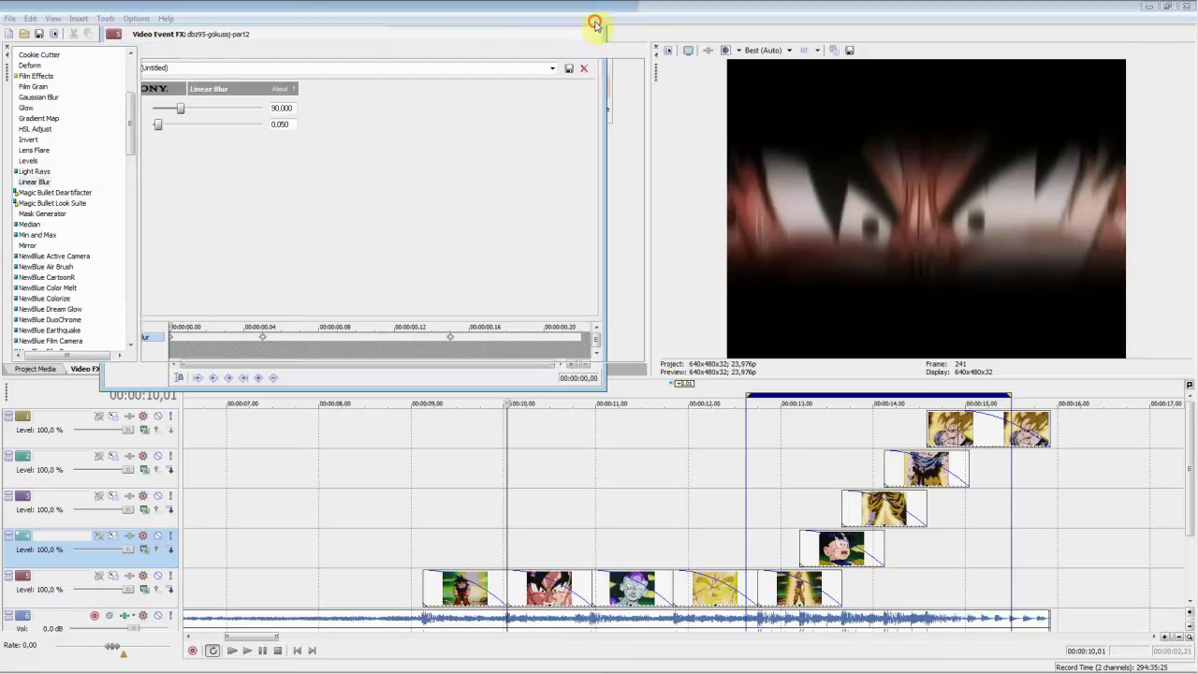
Step: Apply the Horizontal Light Linear Blur to the fourth clip and paste the copied vertical blur keyframes at its start
drag(616, 561, 689, 586)
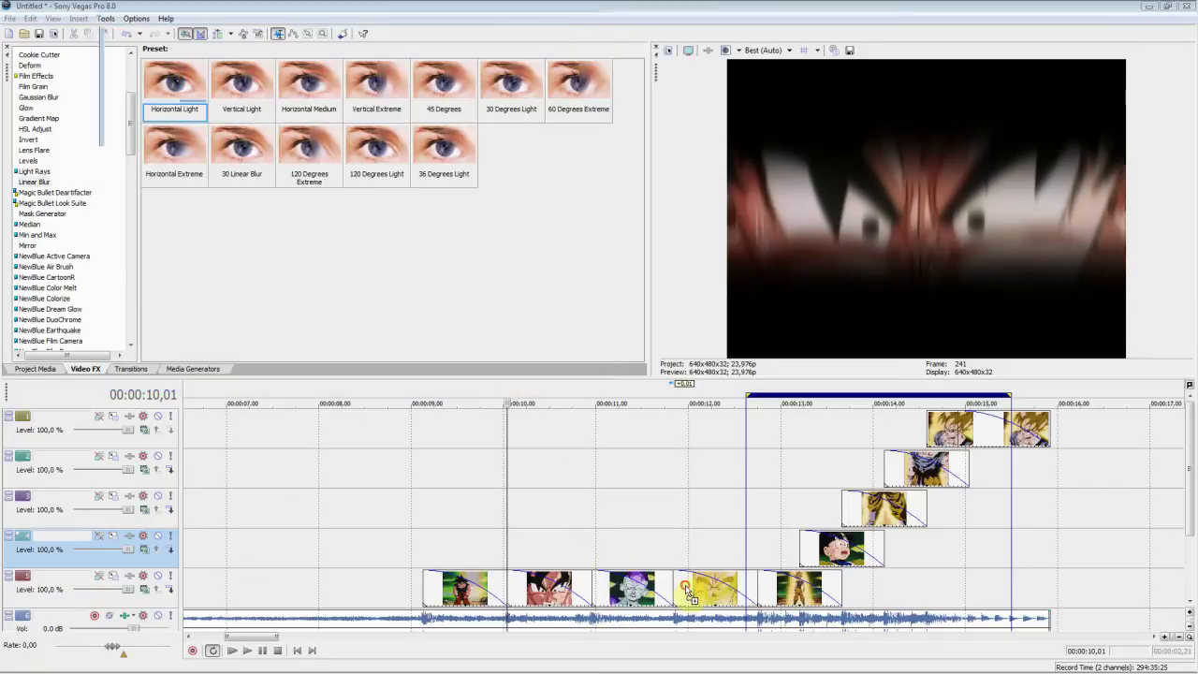
click(170, 339)
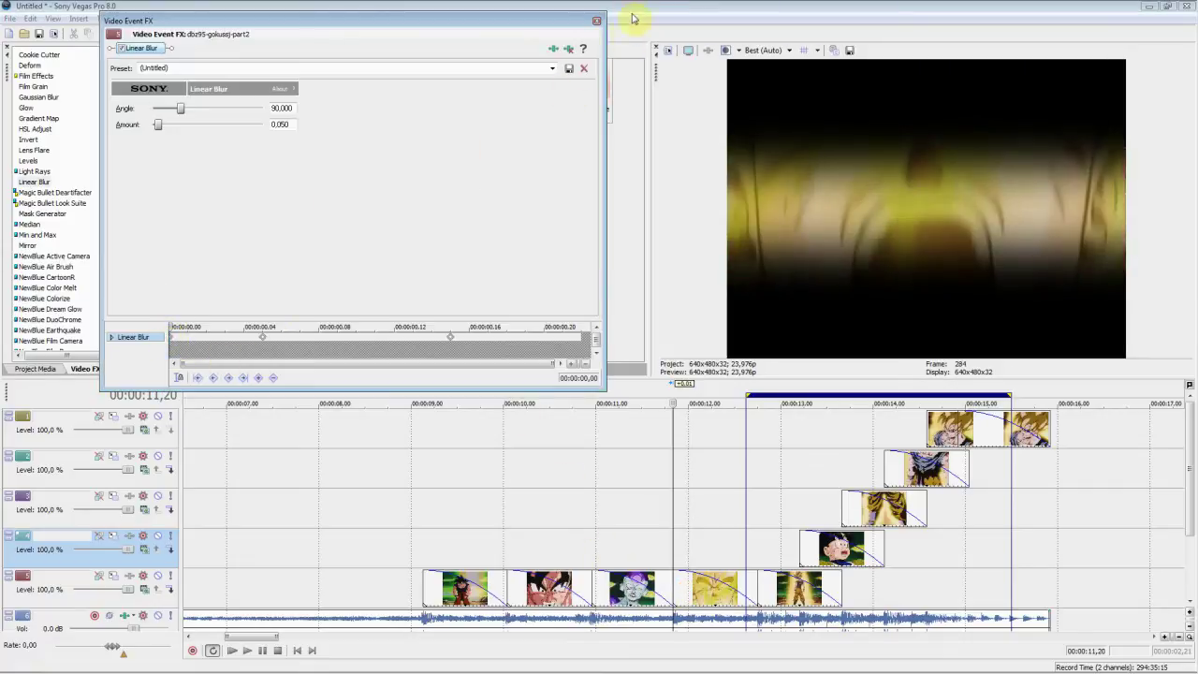
click(596, 20)
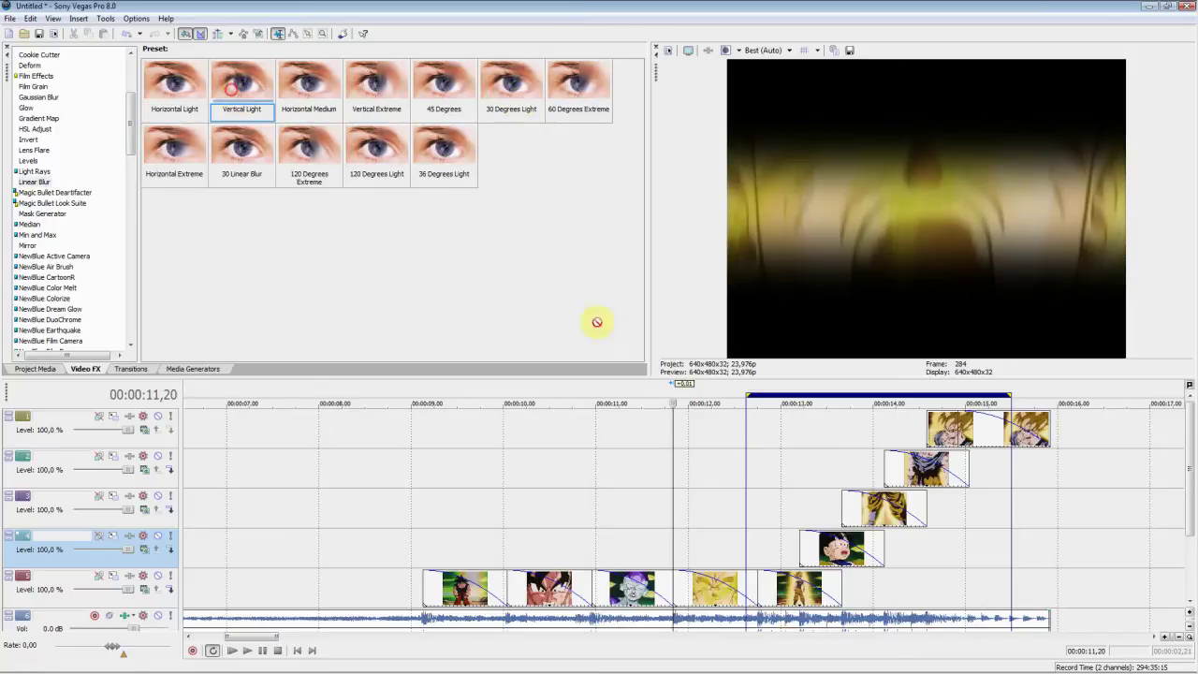
Step: Apply the Vertical Light Linear Blur to the sixth clip and paste the copied vertical blur keyframes at its start
click(836, 542)
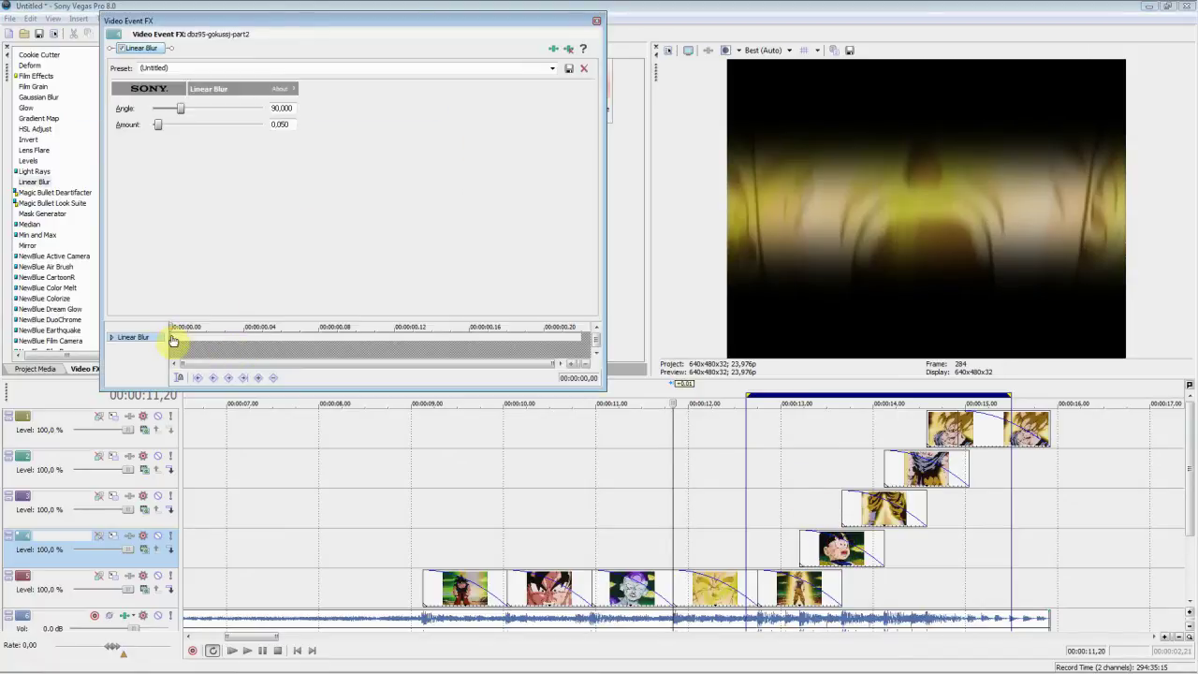
click(173, 341)
click(597, 23)
Step: Apply the Horizontal Light Linear Blur to the eighth clip and paste the copied vertical blur keyframes at its start
drag(174, 83, 400, 228)
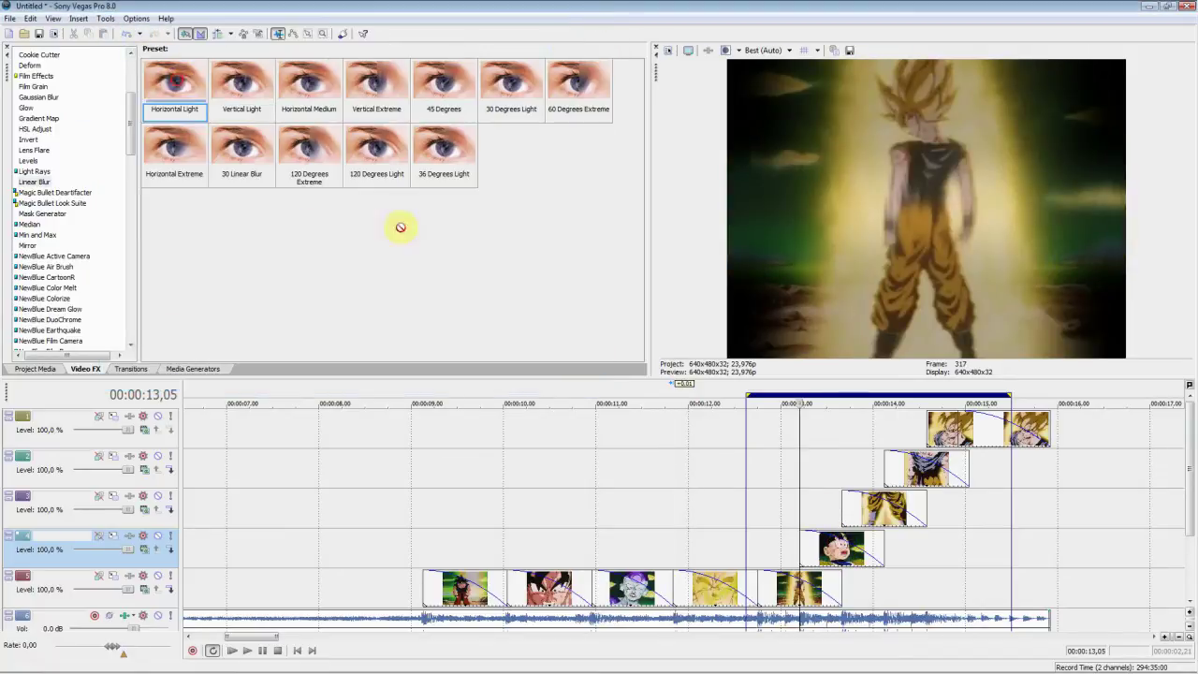
drag(893, 468, 894, 469)
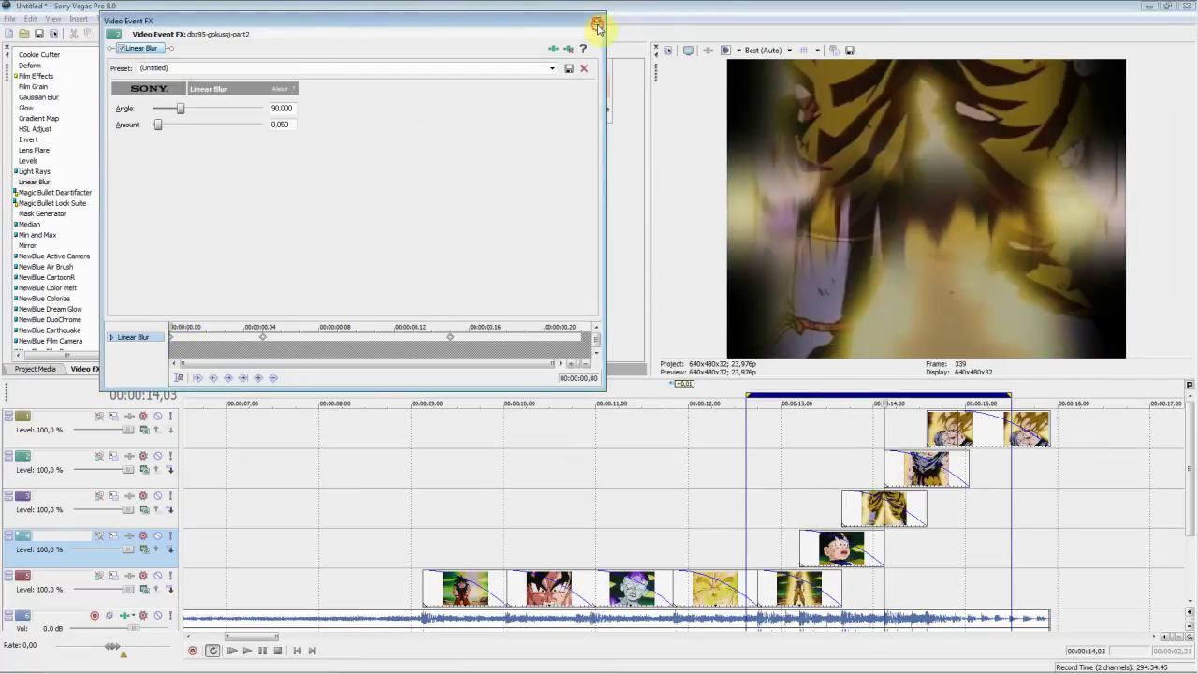
click(597, 23)
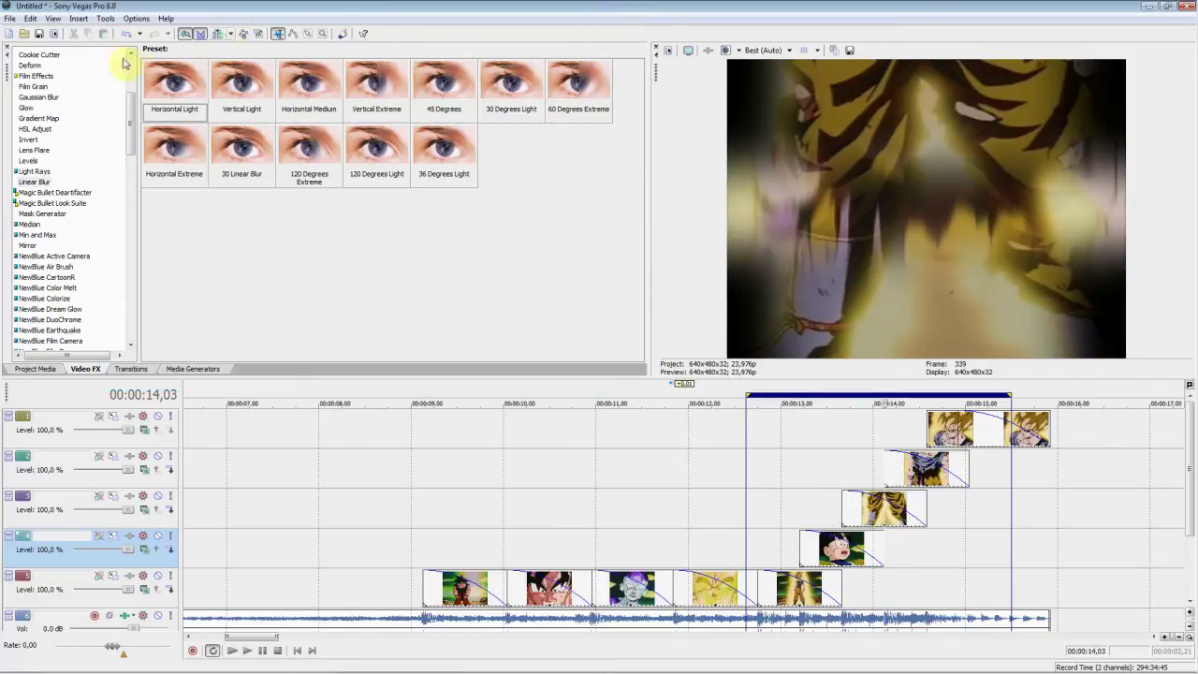
Step: Inspect frames of the seventh and eighth clips to check their Linear Blur
drag(172, 84, 922, 475)
drag(332, 161, 114, 124)
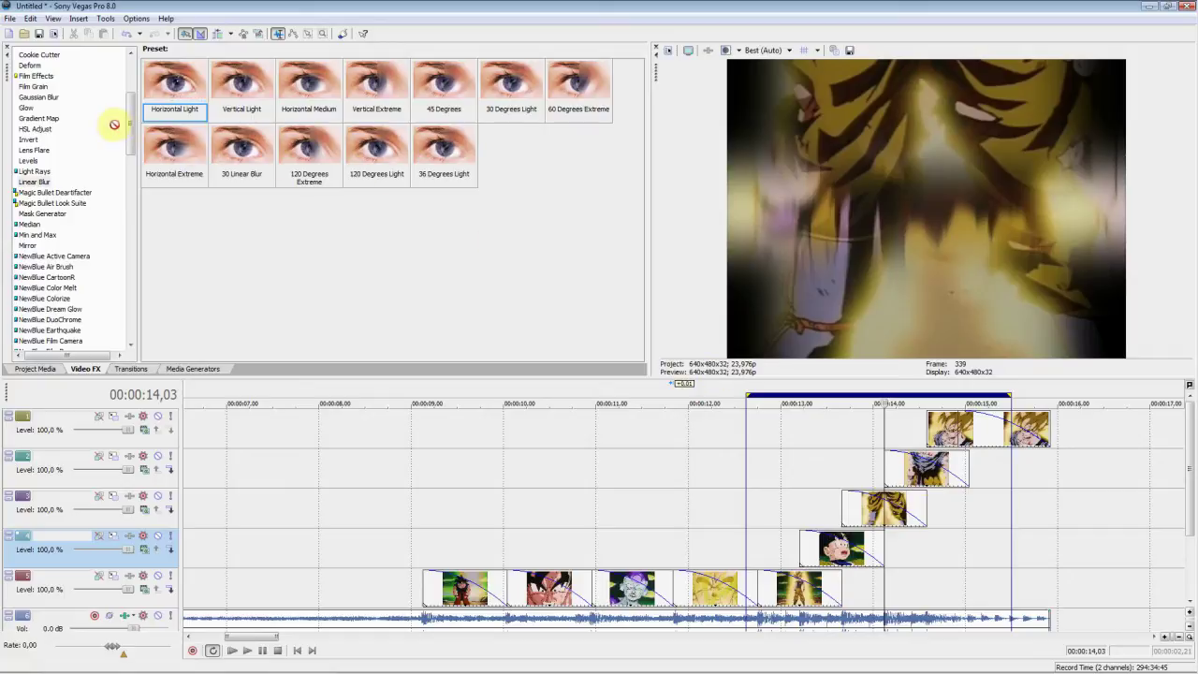
click(913, 473)
click(866, 505)
click(846, 514)
click(877, 511)
click(899, 505)
click(934, 473)
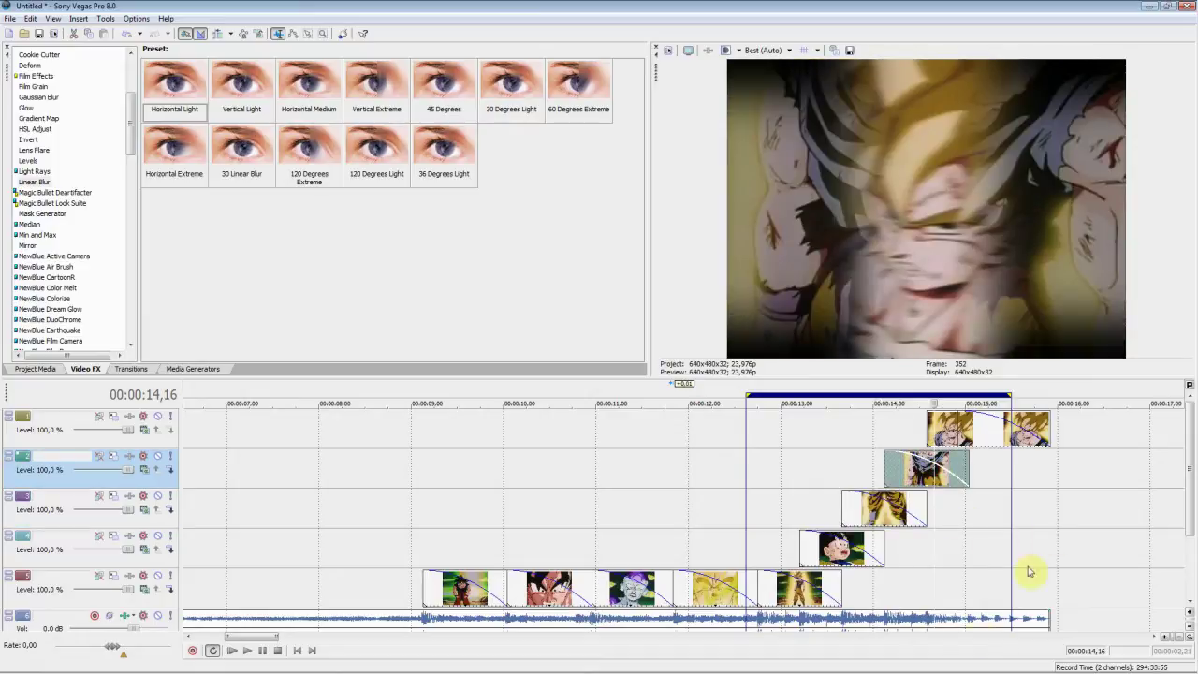
Step: Play the whole edit from the start to review the blurred clips against the music
double_click(932, 624)
key(space)
scroll(823, 505, down, 1)
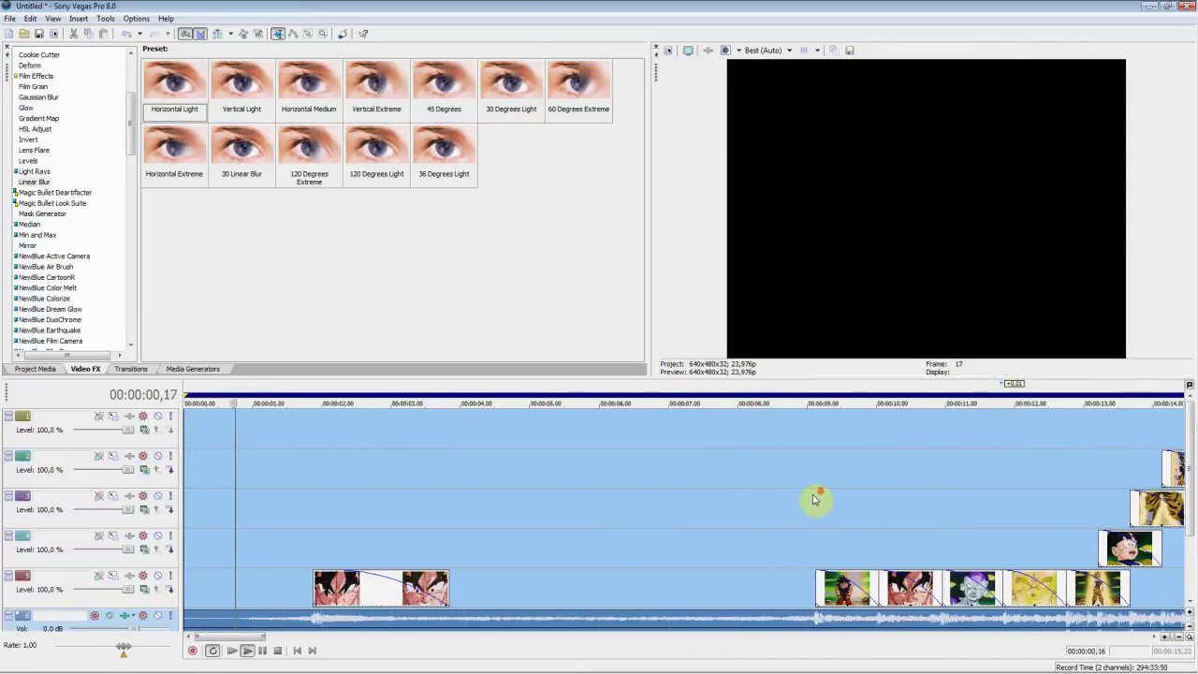
scroll(777, 473, down, 2)
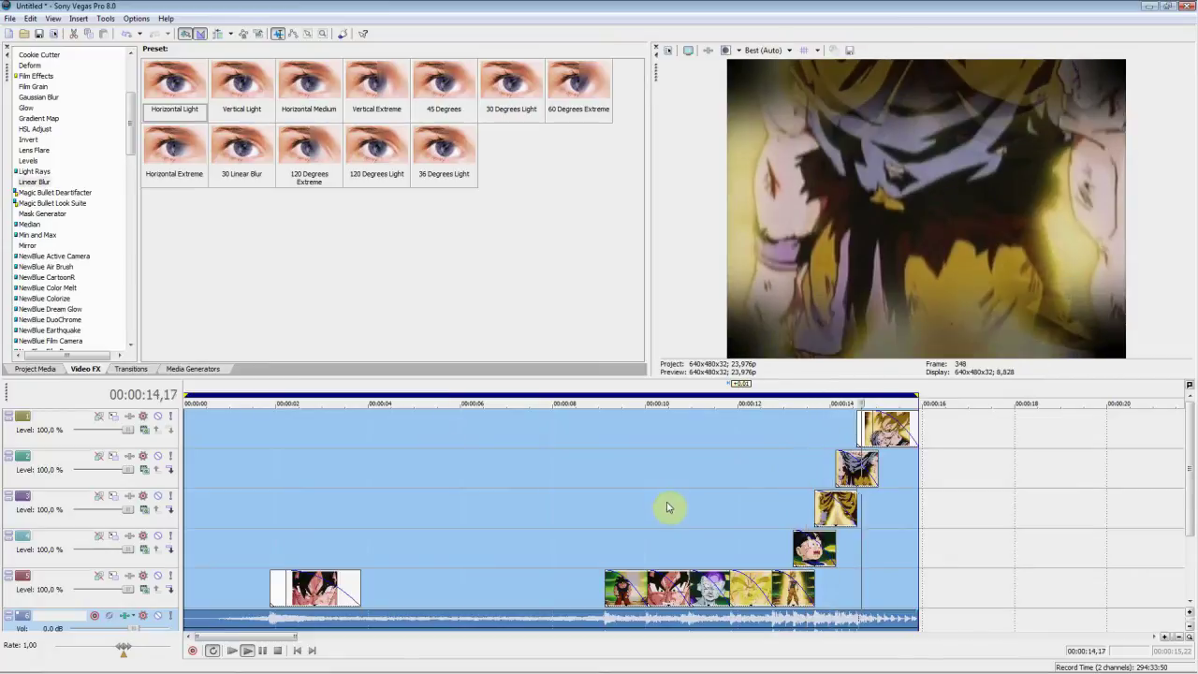
Step: Apply the Zoom (Very Very Tiny) preset of Deform to the first clip and add a Deform keyframe at its end
click(618, 585)
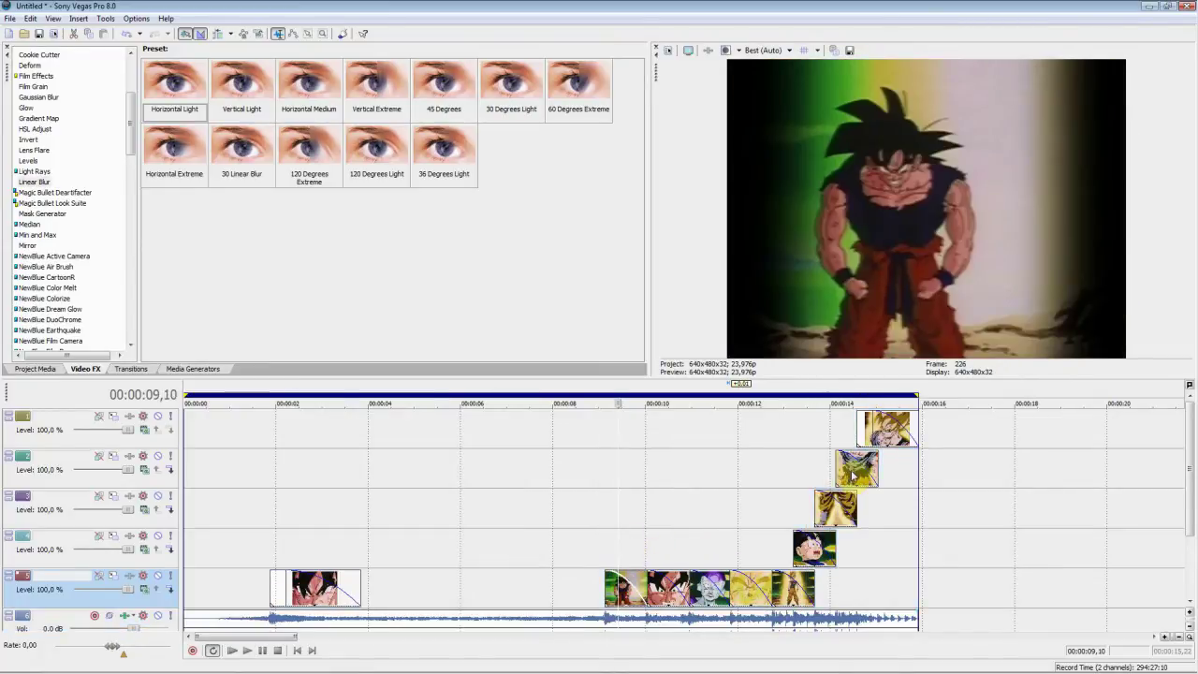
click(640, 592)
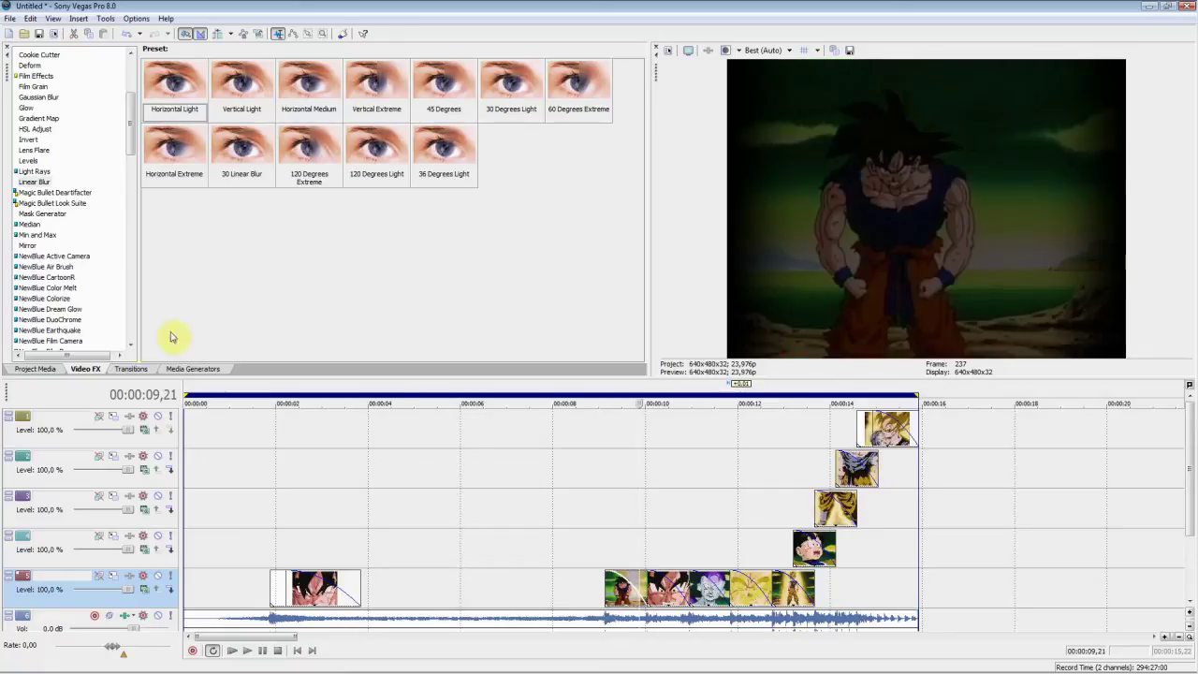
scroll(83, 187, up, 5)
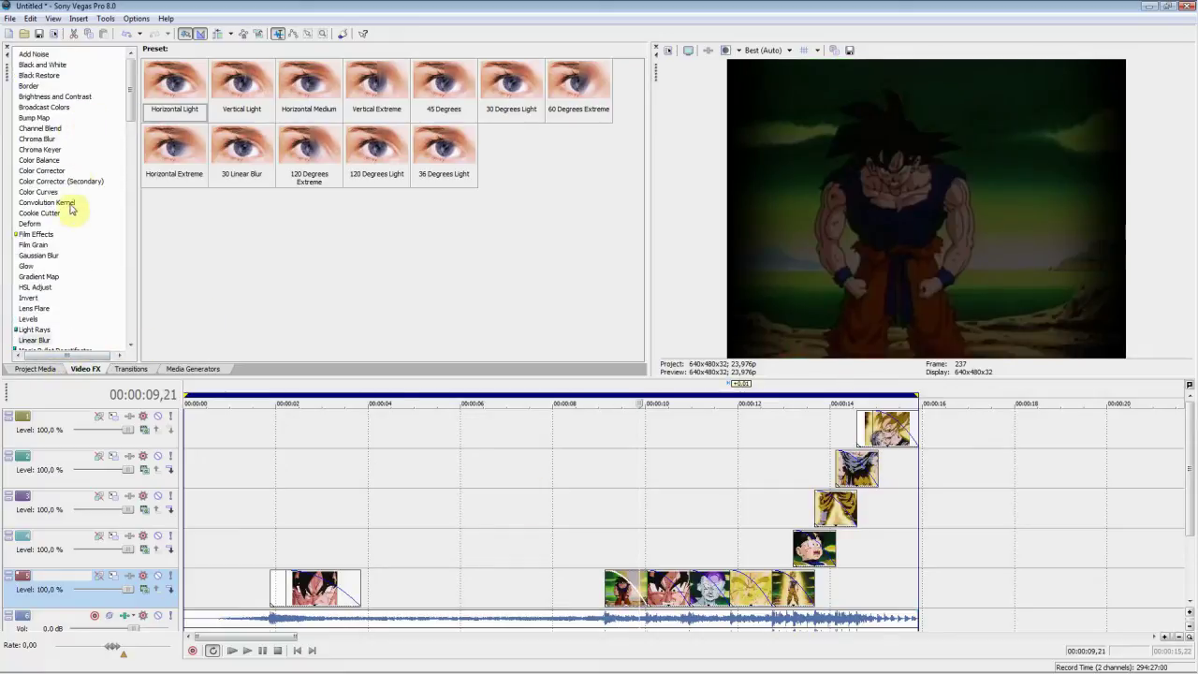
click(30, 224)
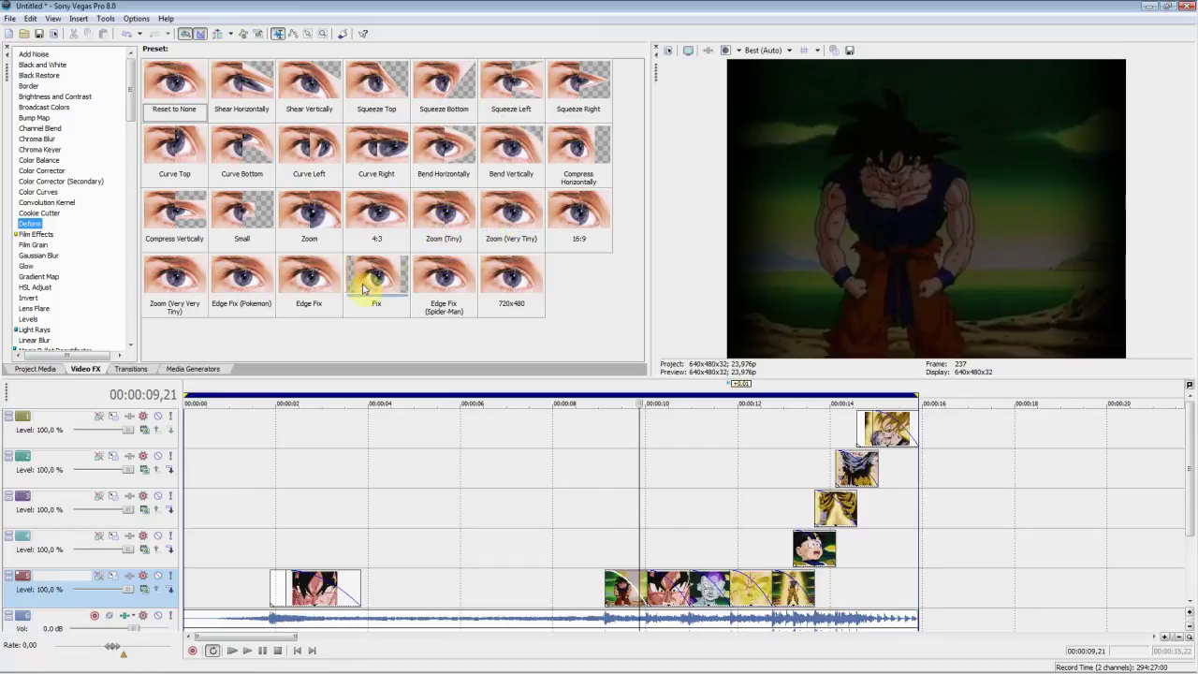
drag(176, 277, 613, 587)
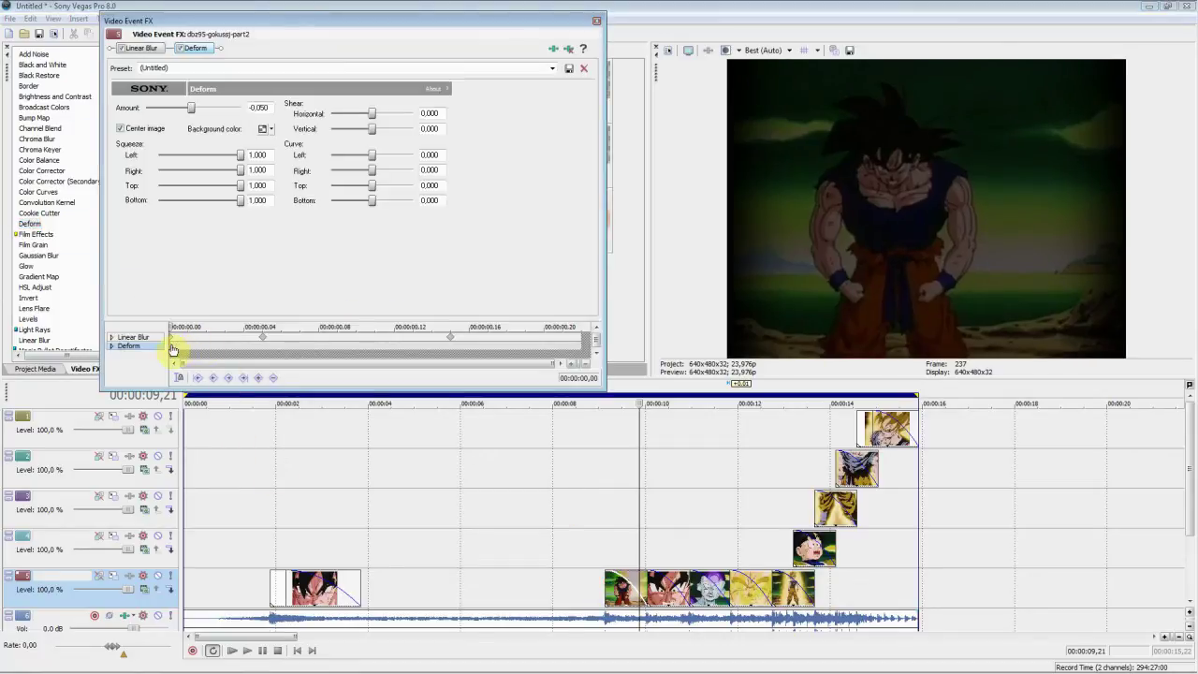
click(173, 350)
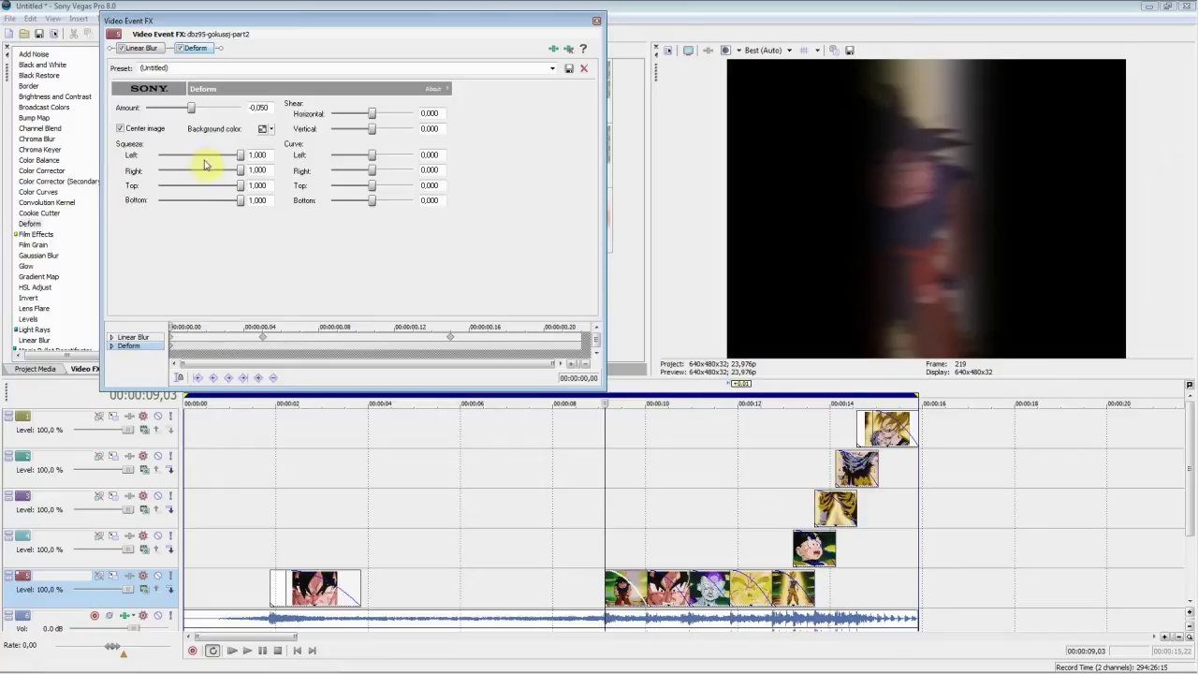
click(279, 354)
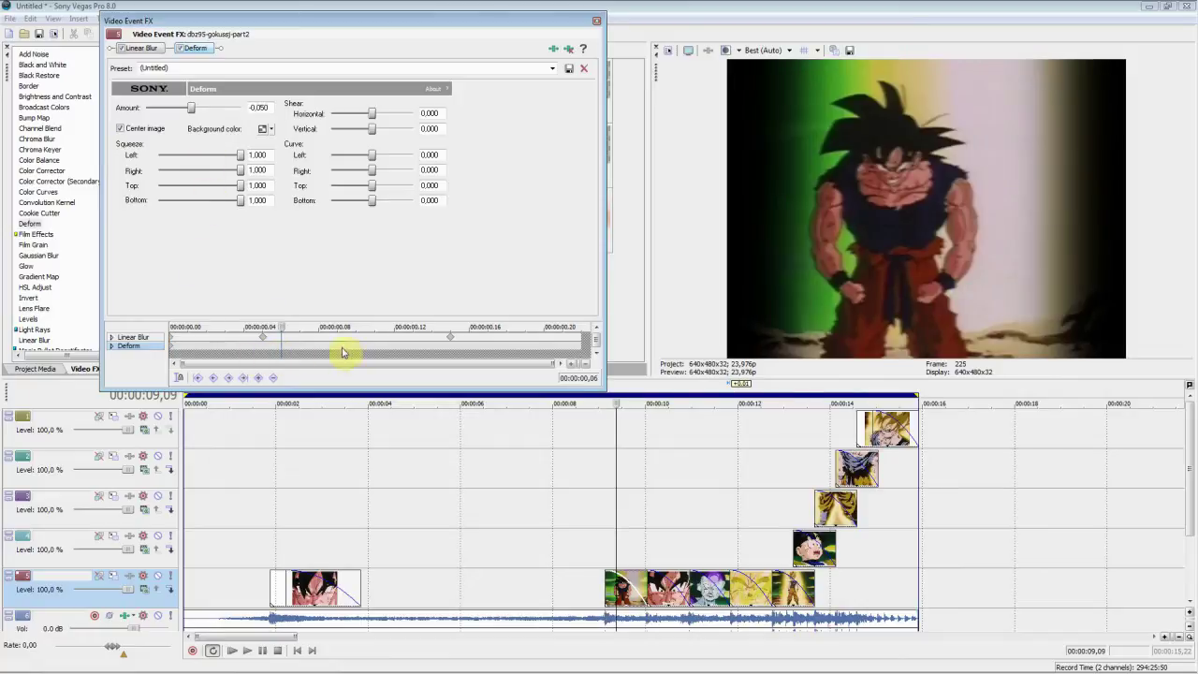
click(573, 343)
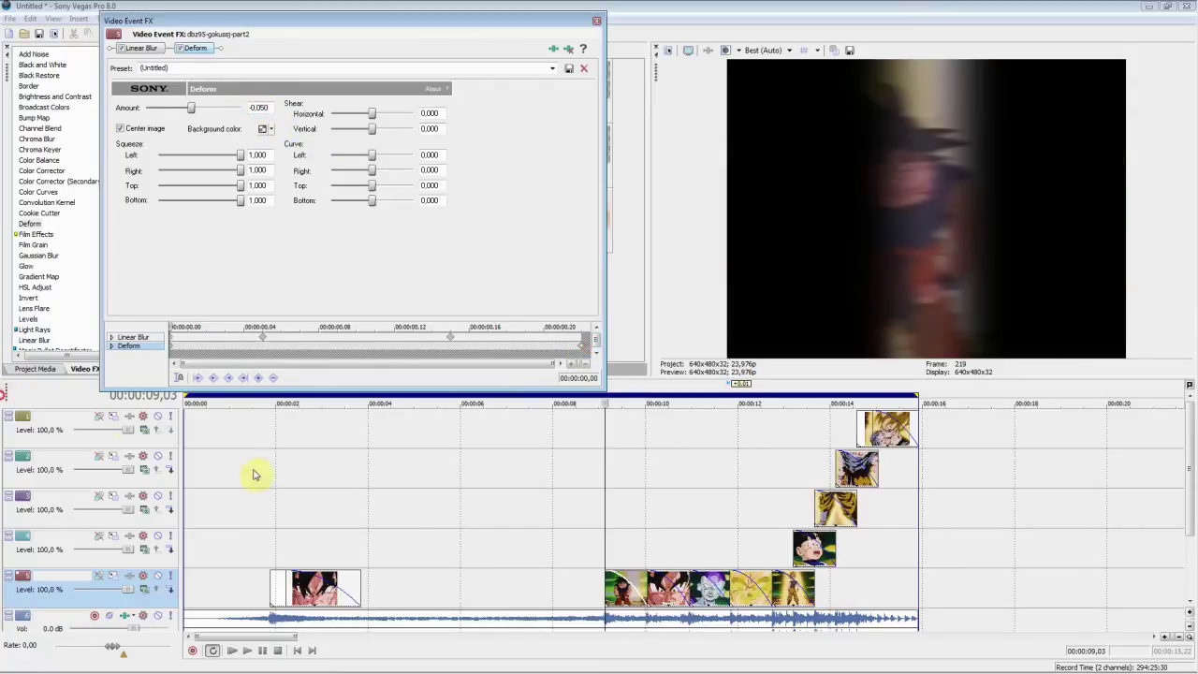
Step: Loop-play the first clip and step through its frames to check the Deform motion
double_click(620, 594)
key(space)
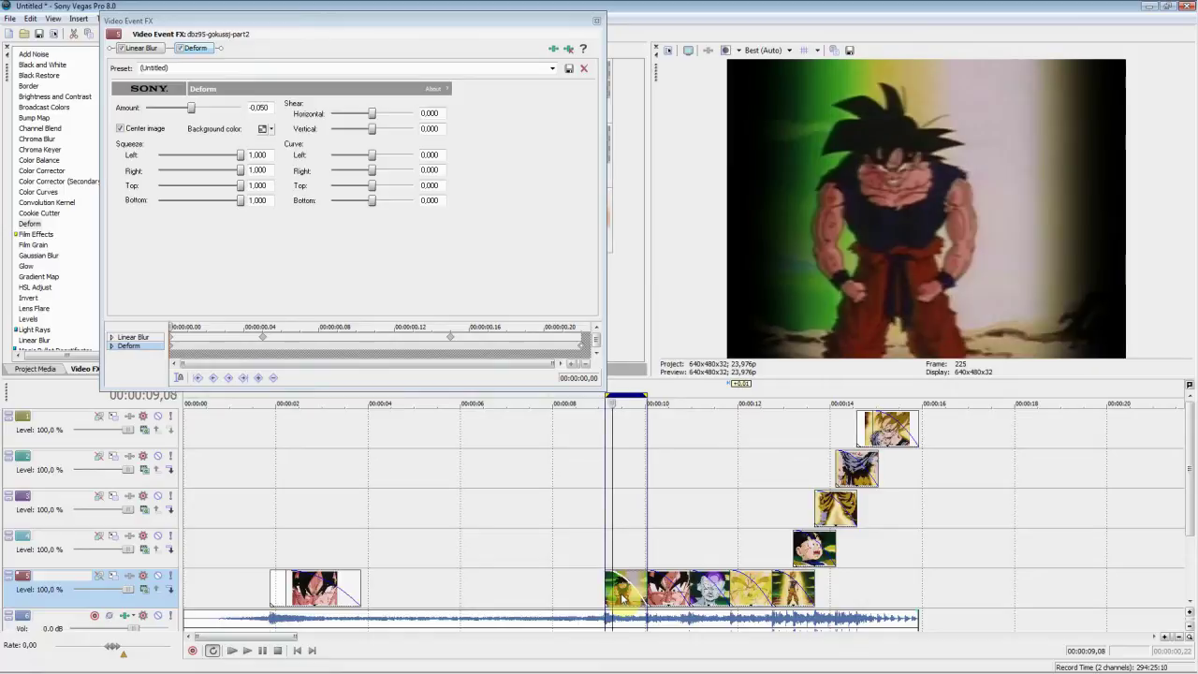
key(Right)
key(Right)
key(Right)
key(Right)
key(Right)
key(Right)
key(Right)
key(Right)
key(Right)
key(Right)
key(Right)
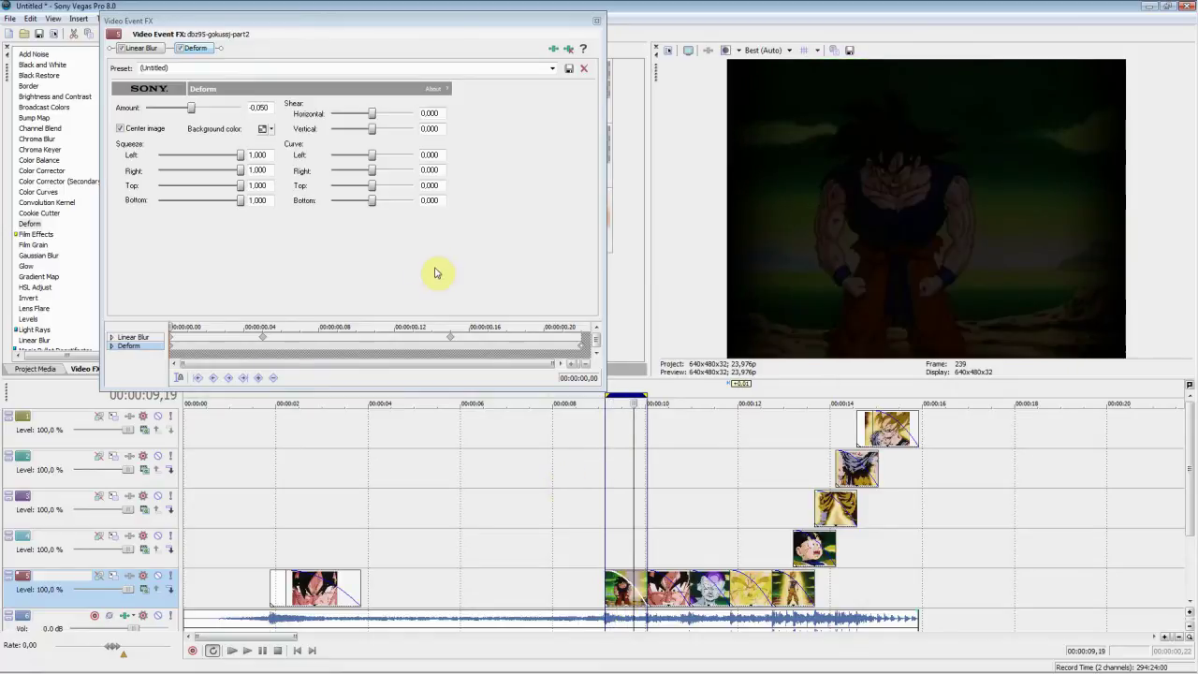
double_click(615, 398)
key(space)
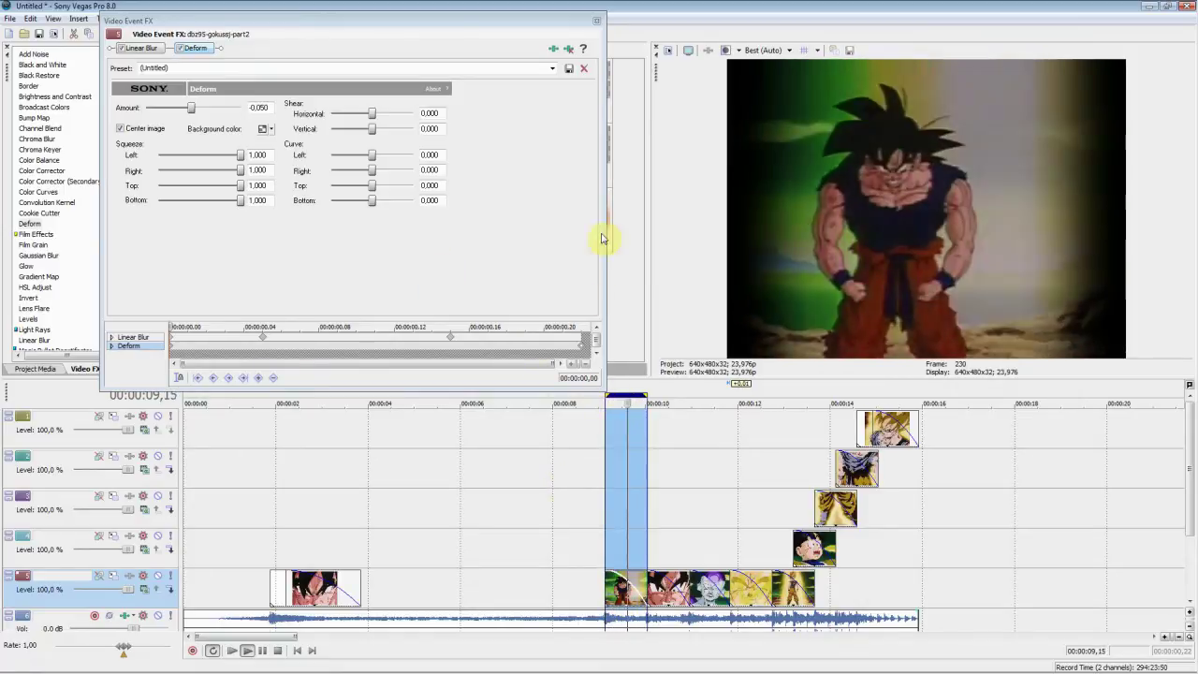
key(space)
click(598, 22)
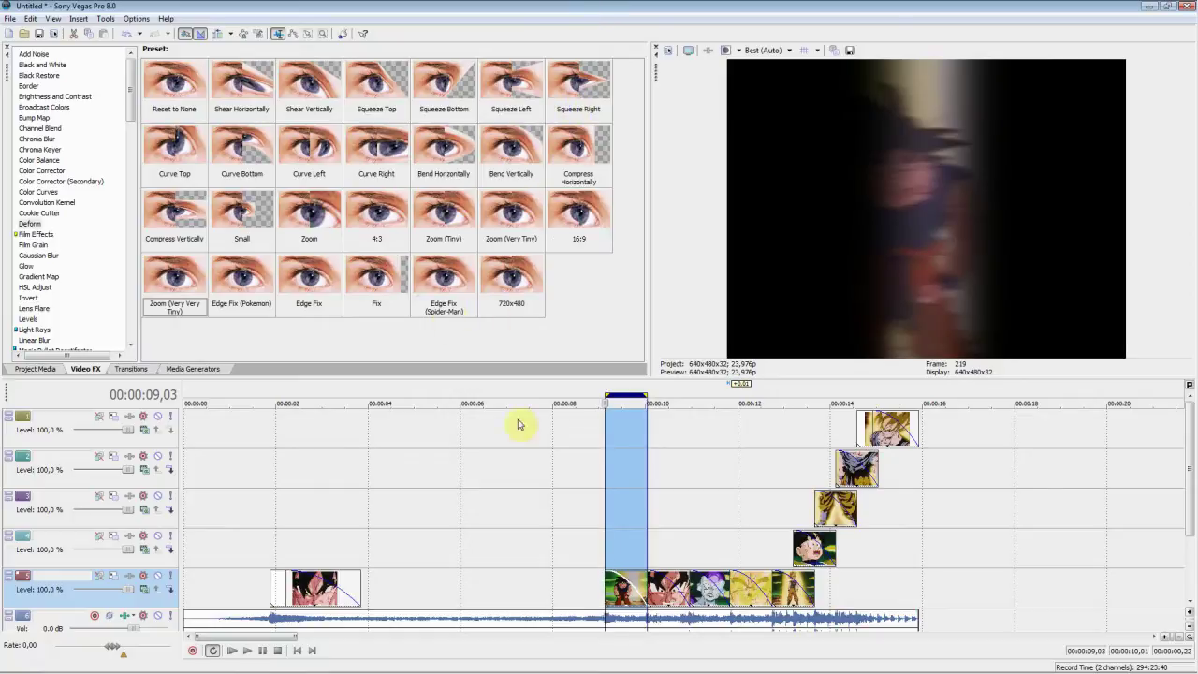
Step: Apply the Reset to None Deform to the second clip and paste the copied Deform keyframes at its start
drag(187, 81, 678, 607)
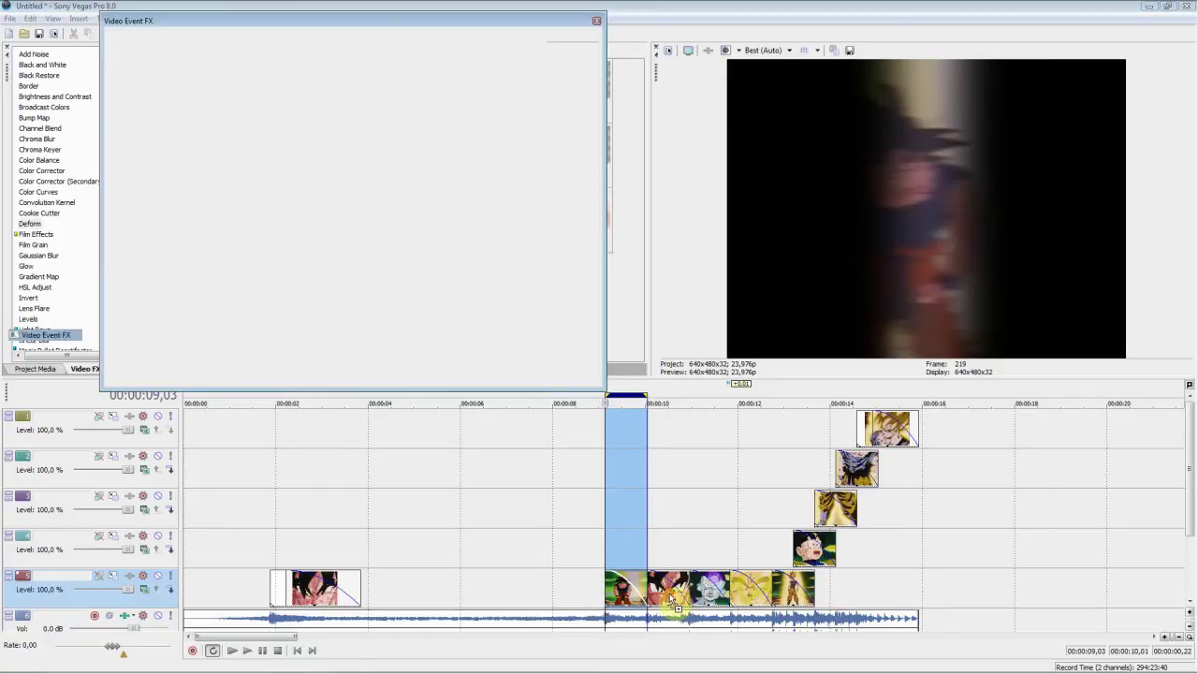
click(172, 347)
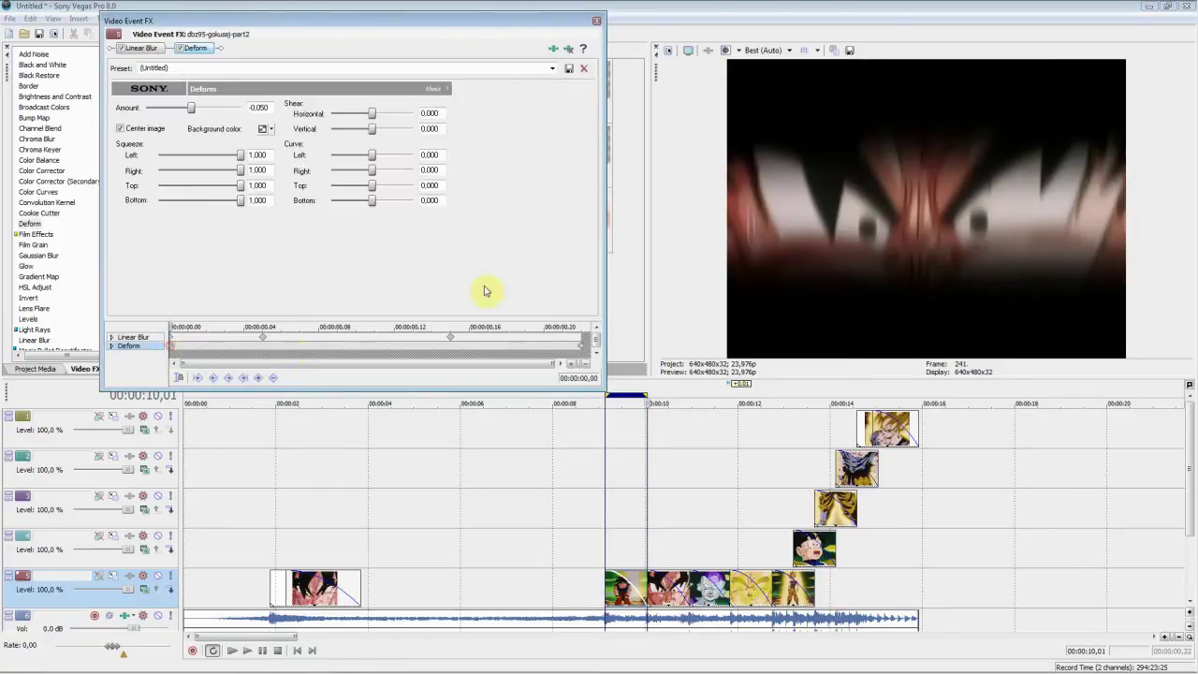
click(596, 21)
Step: Apply the Reset to None Deform to the third clip twice, pasting the copied Deform keyframes at the start each time
drag(187, 83, 704, 585)
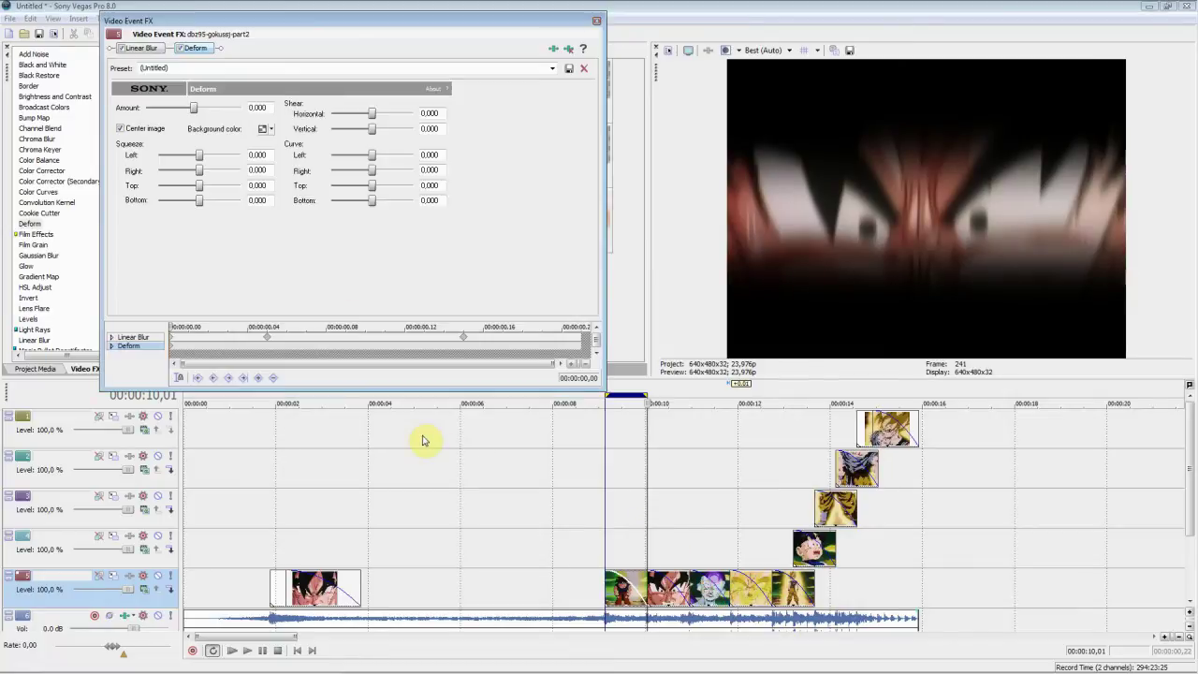
click(171, 347)
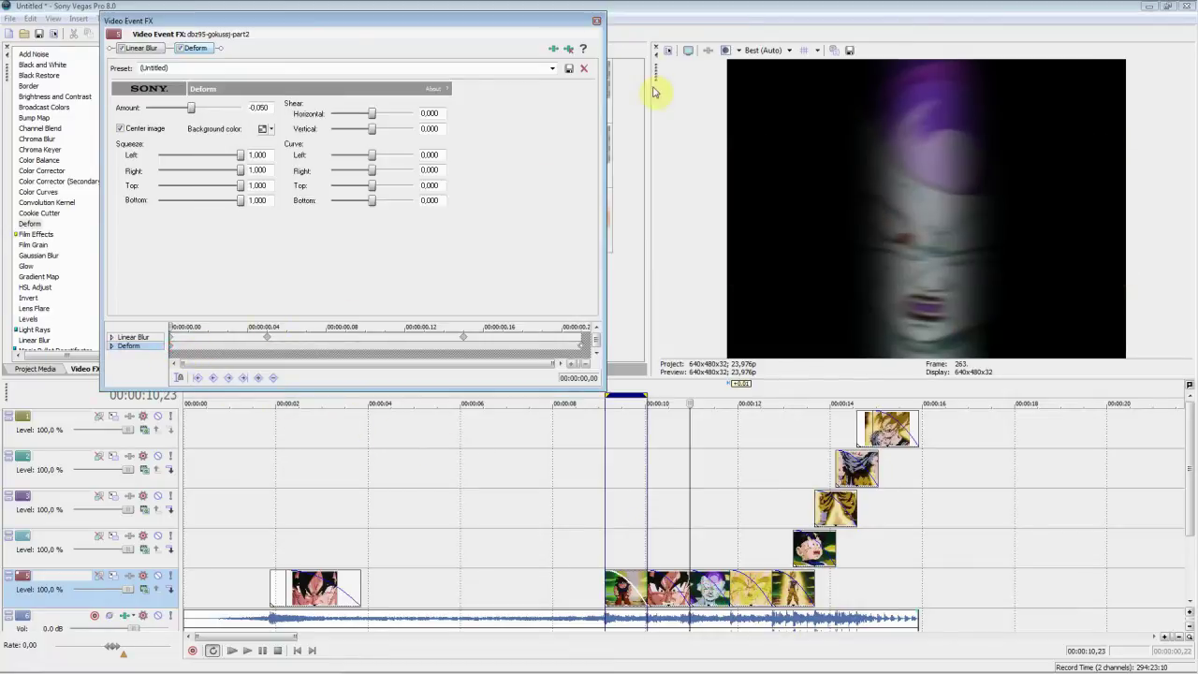
click(596, 21)
drag(174, 87, 721, 599)
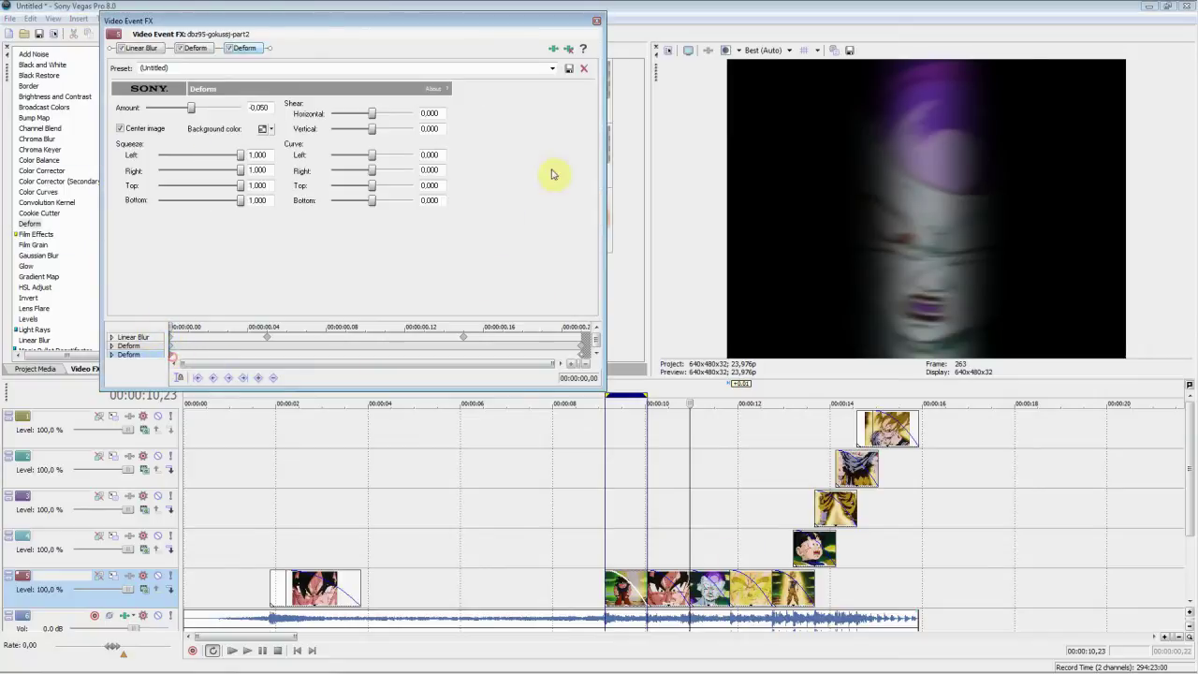
click(596, 21)
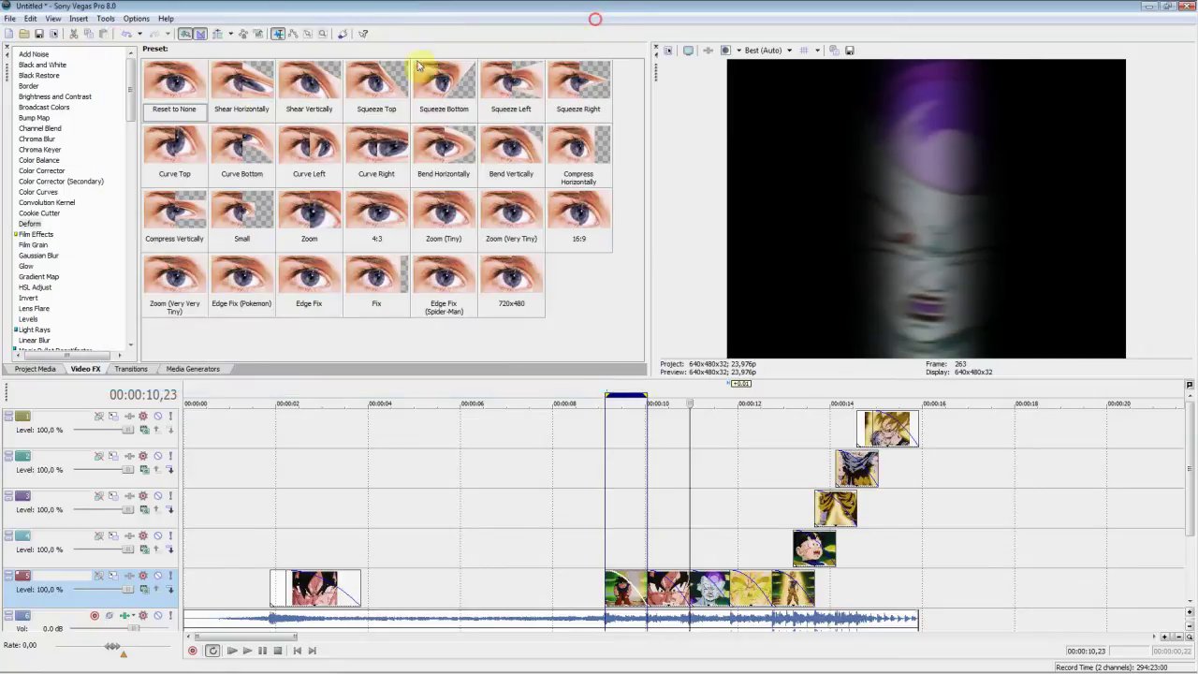
Step: Apply Deform to the fourth clip and paste the copied Deform keyframes at its start
drag(736, 595, 739, 597)
click(172, 344)
key(ctrl+v)
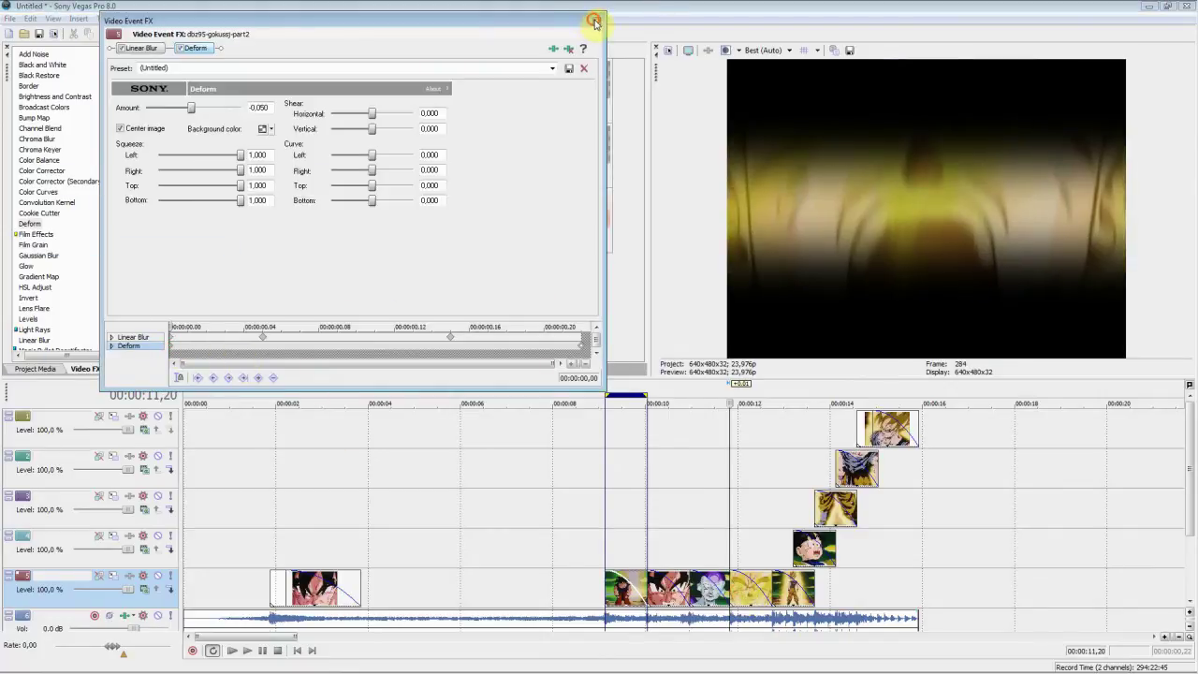
click(595, 22)
Step: Apply the Reset to None Deform to the fifth clip and paste the copied Deform keyframes at its start
drag(206, 84, 788, 594)
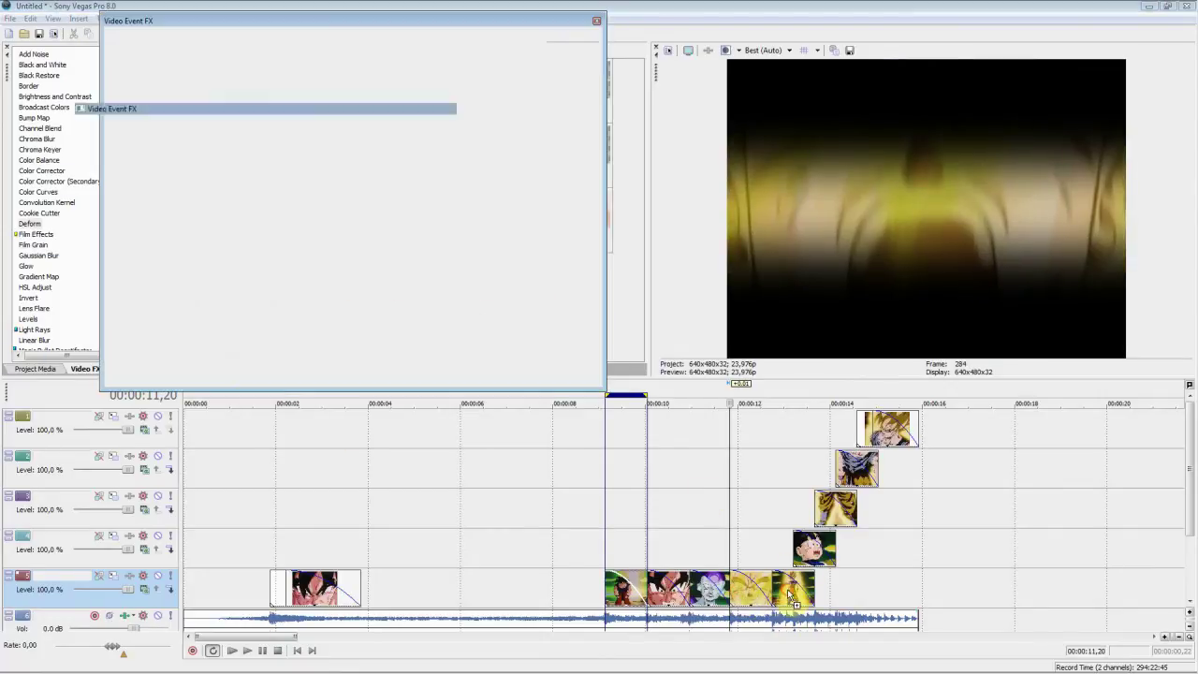
click(171, 344)
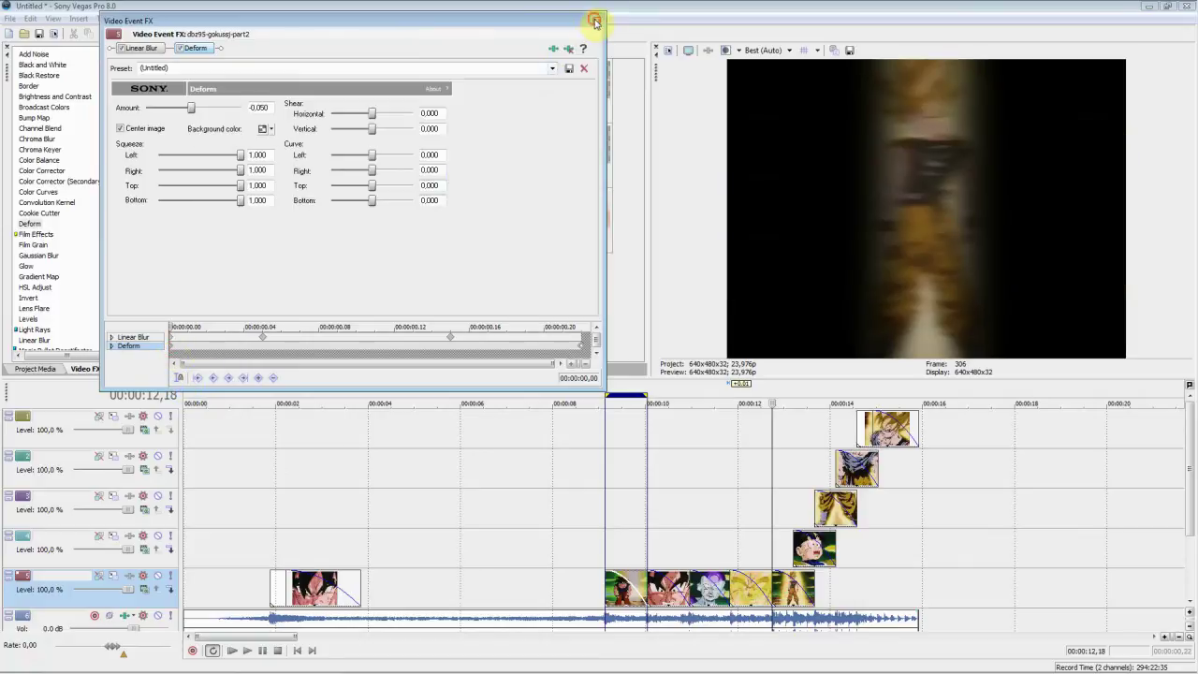
click(595, 21)
Step: Apply the Reset to None Deform to the sixth clip, on track 4, and paste the copied Deform keyframes at its start
drag(139, 99, 809, 559)
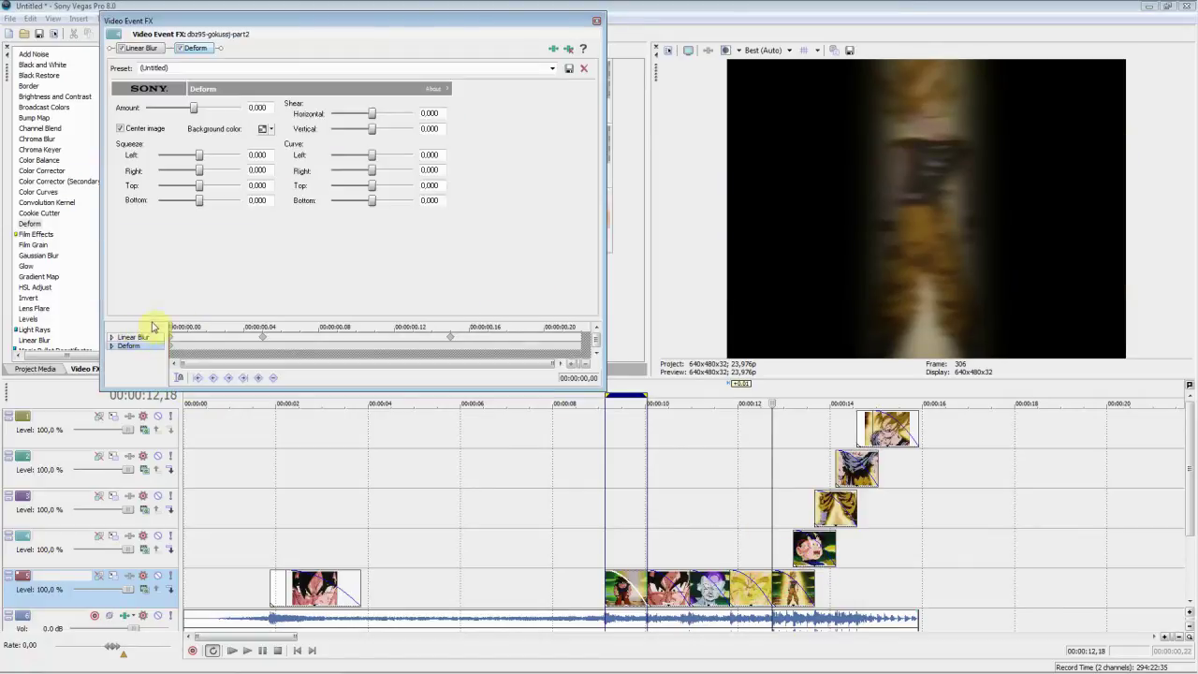
click(173, 351)
click(596, 21)
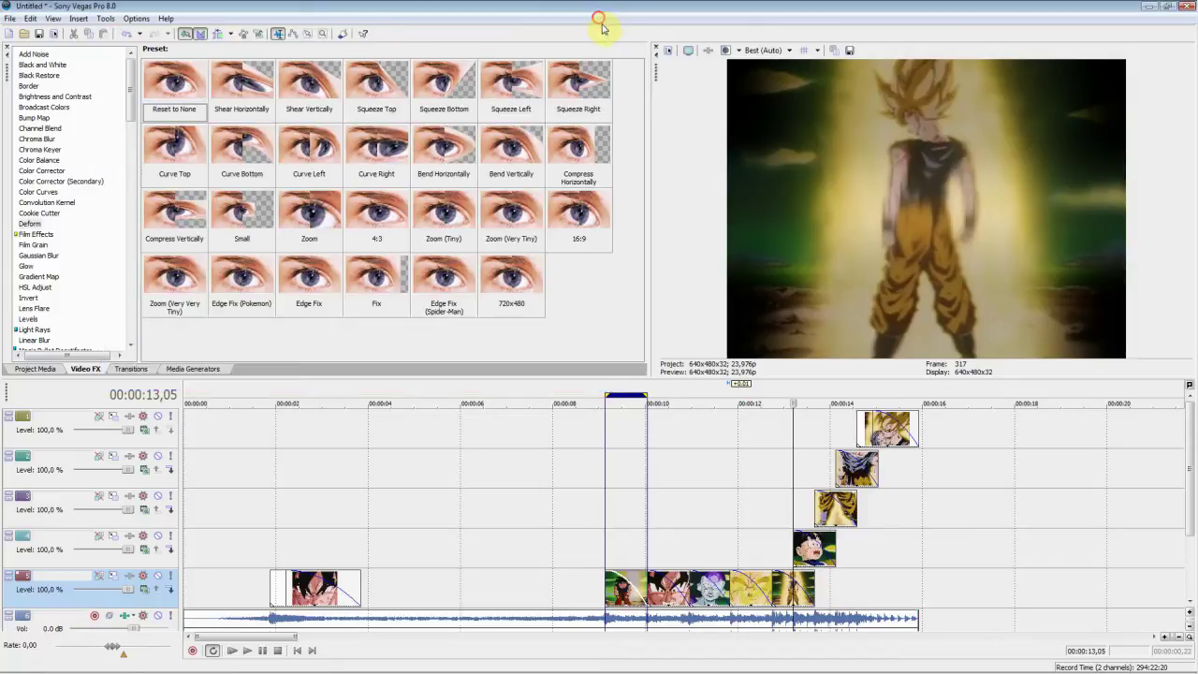
Step: Apply the Reset to None Deform to the seventh clip, on track 3, and paste the copied Deform keyframes at its start
drag(184, 82, 835, 513)
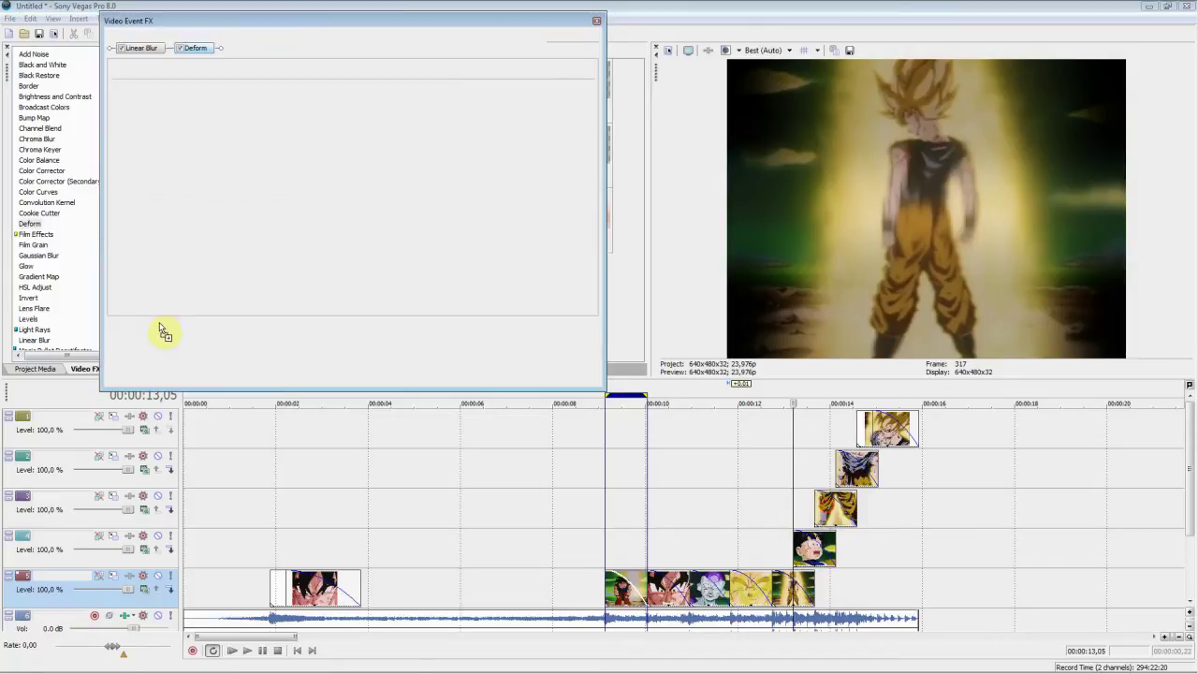
click(174, 353)
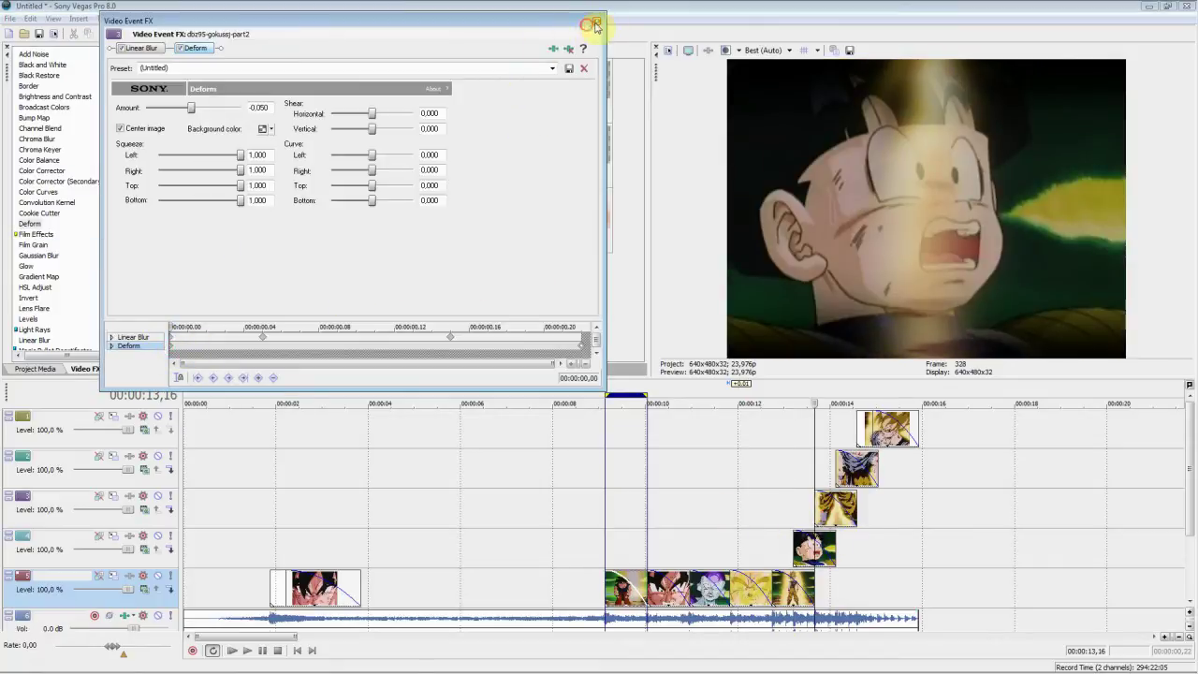
click(595, 22)
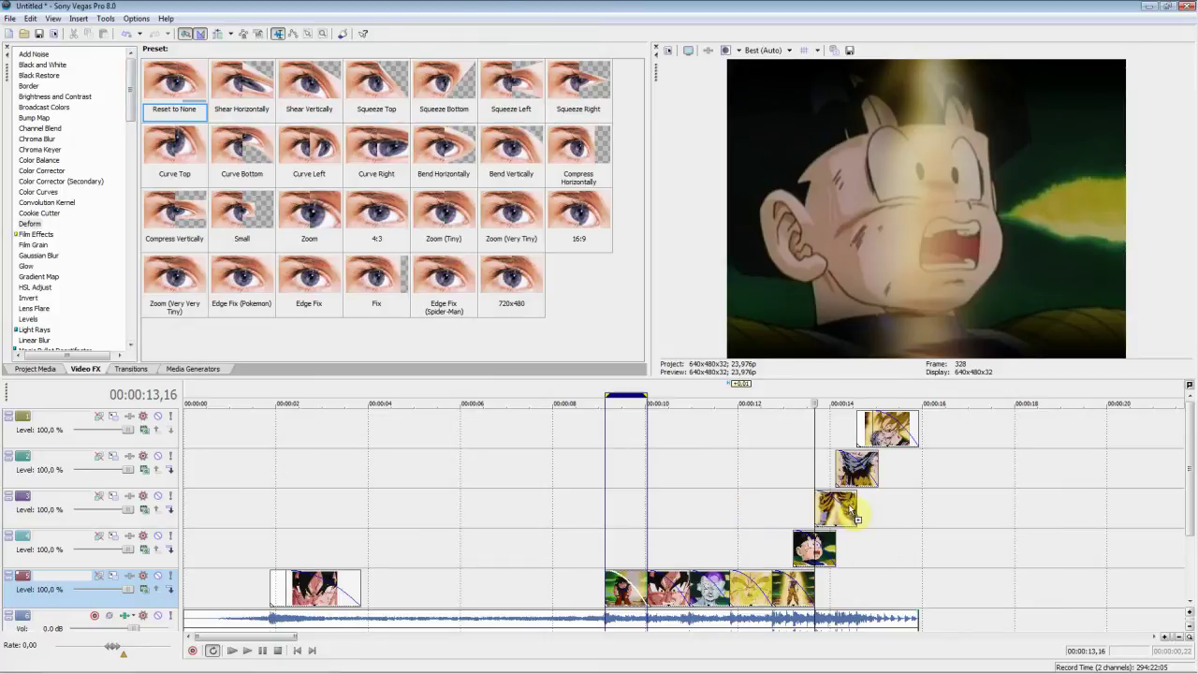
click(856, 519)
click(568, 48)
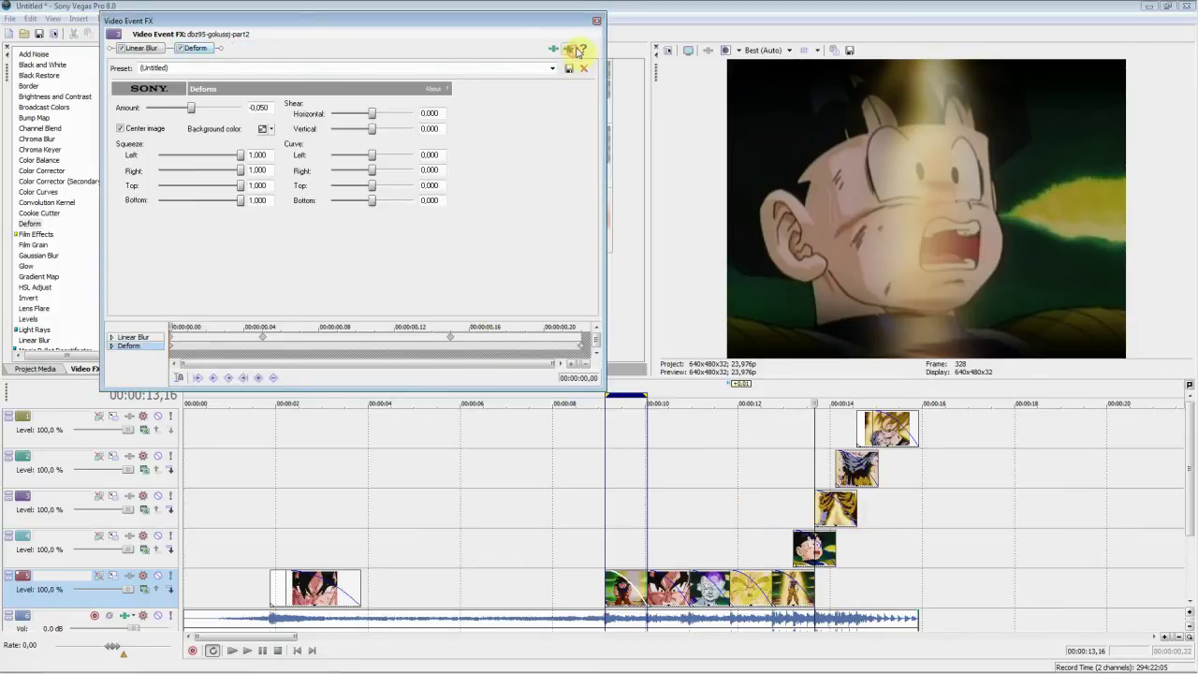
click(599, 21)
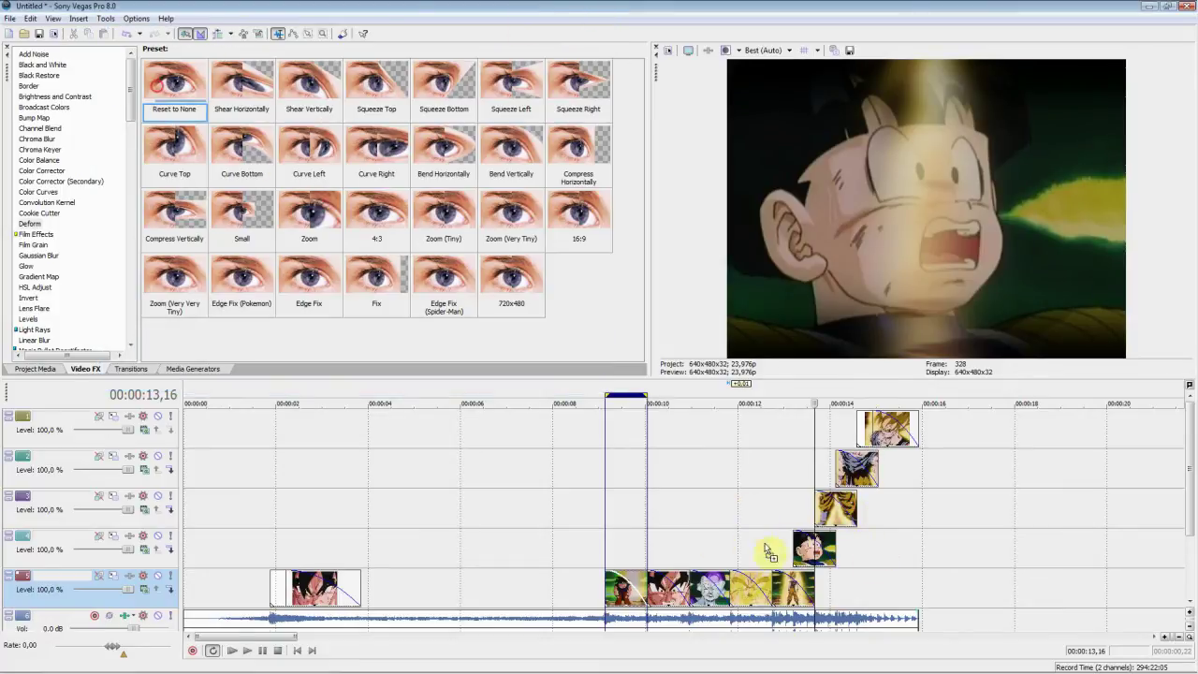
Step: Apply the Reset to None Deform to the eighth clip, on track 2, and paste the copied Deform keyframes at its start
click(853, 483)
click(177, 348)
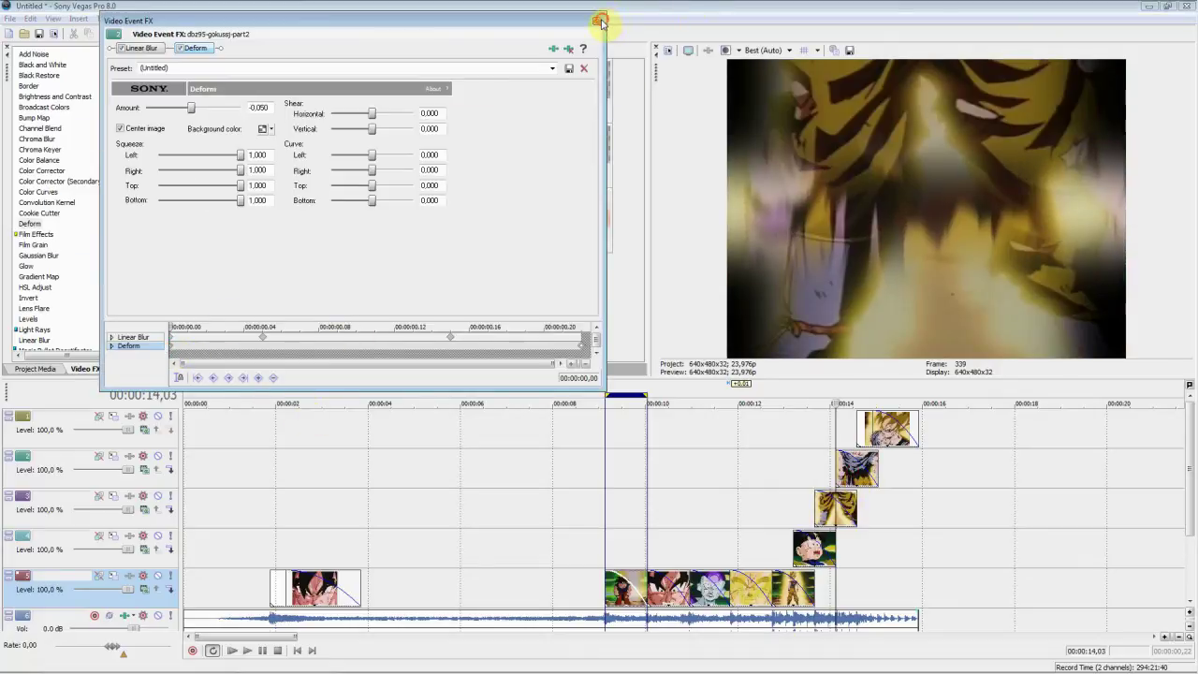
click(601, 20)
Step: Apply the Reset to None Deform to the last clip, on track 1, paste the copied keyframes, and extend the final one to the clip's end
click(455, 20)
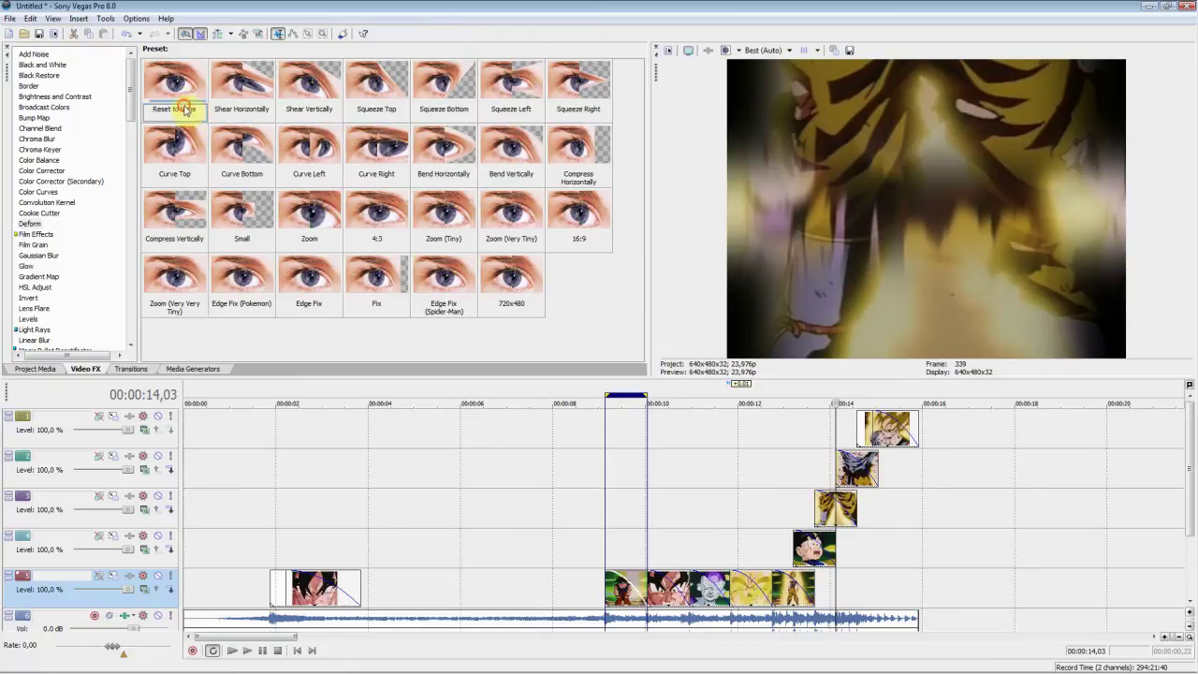
click(885, 431)
drag(168, 247, 353, 246)
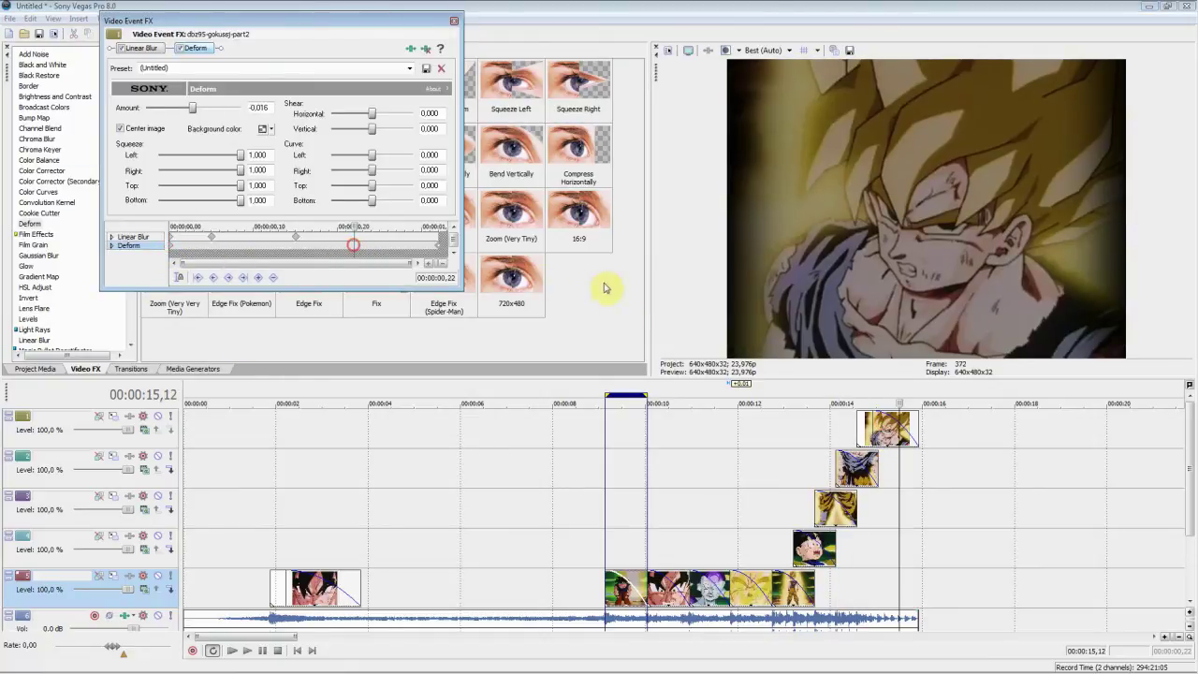
Step: Play back the whole edit over the full length of the song
double_click(852, 623)
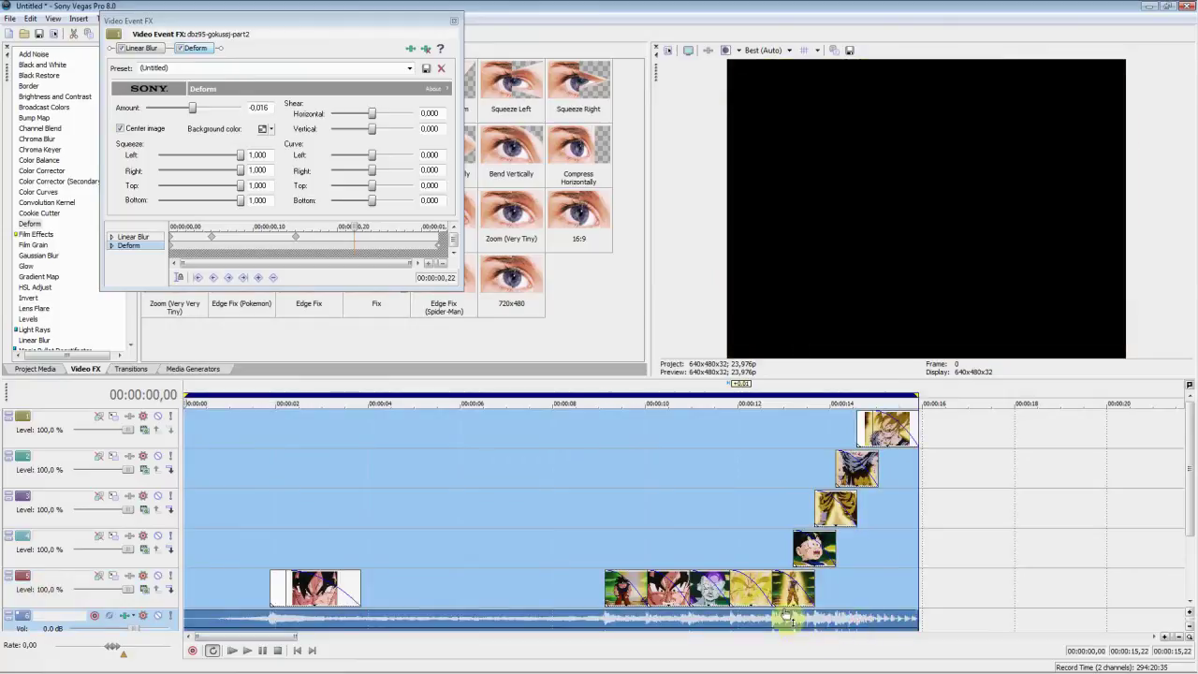
key(space)
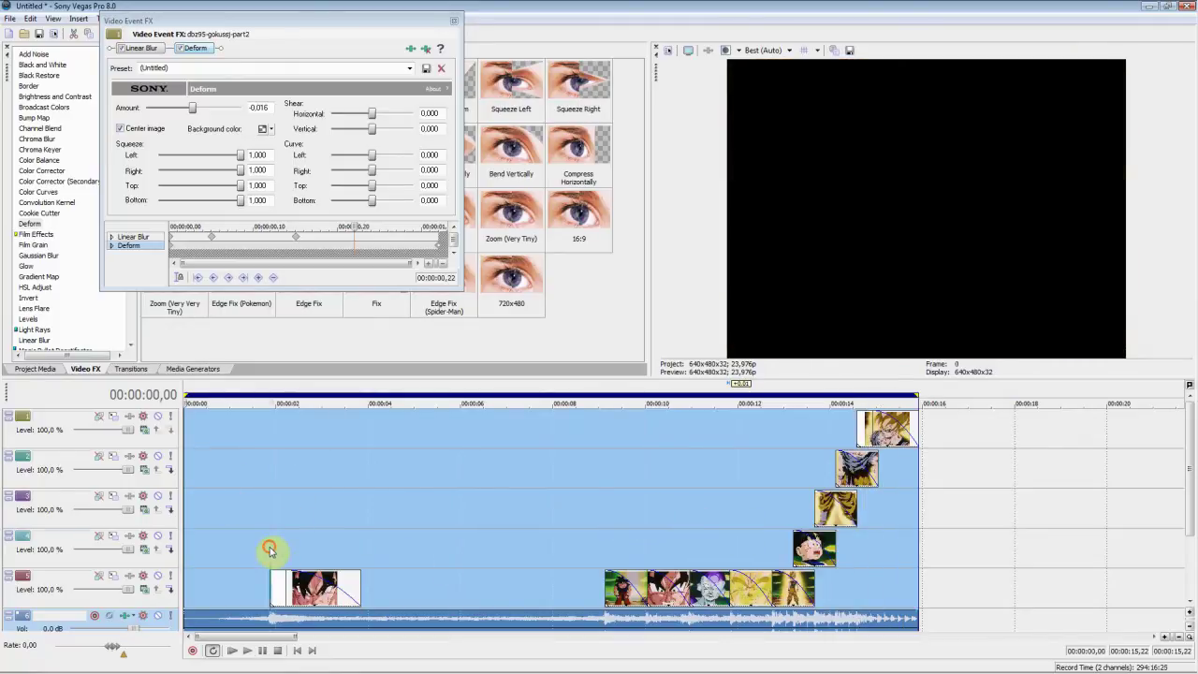
click(270, 549)
click(453, 22)
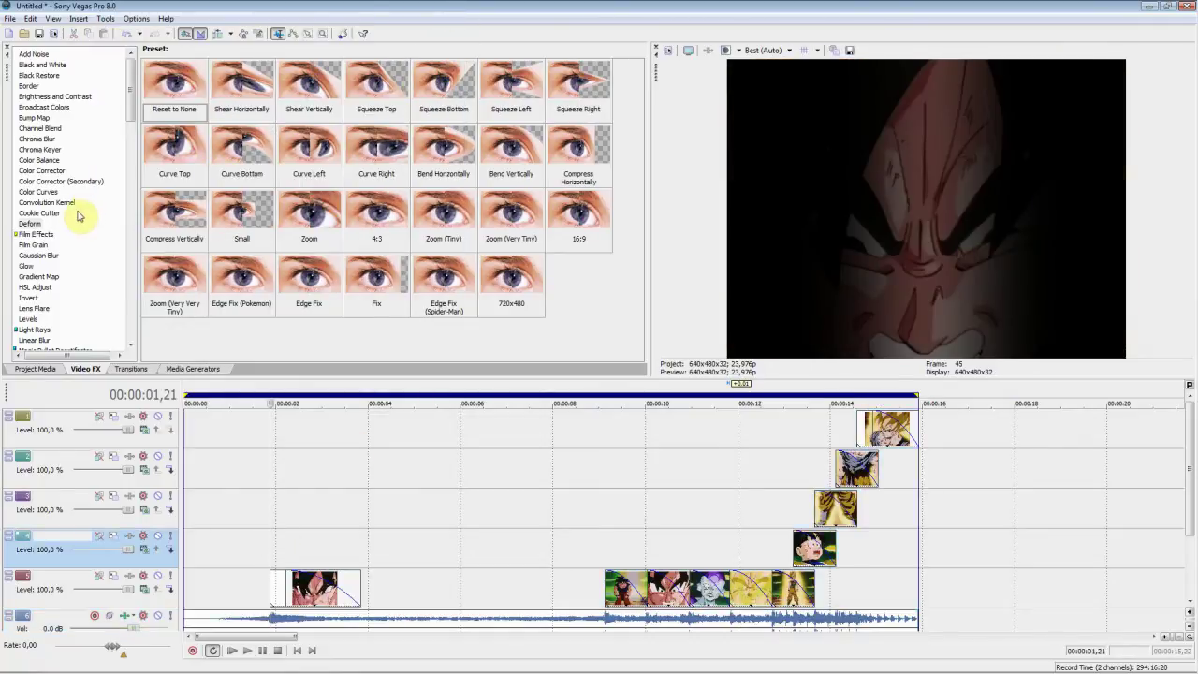
Step: Apply the Very Easy Light Blur Gaussian Blur to the opening clip and keyframe both ranges from 0.006 at the start to 0.000 at the end
click(48, 255)
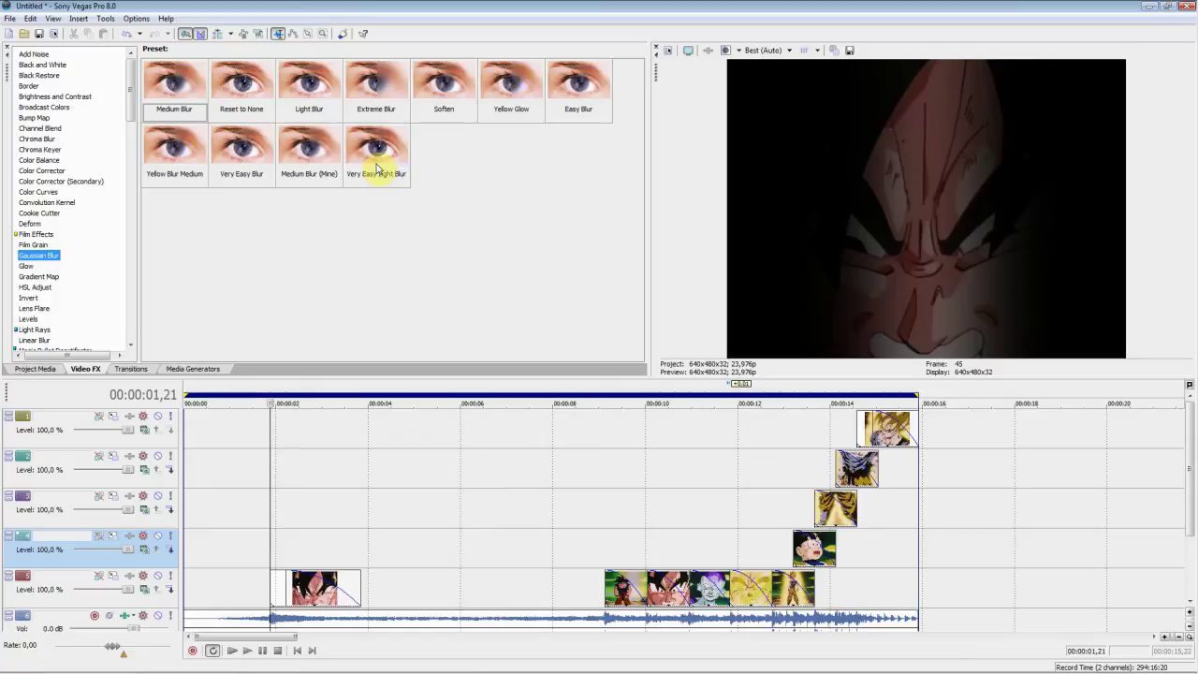
drag(389, 161, 318, 597)
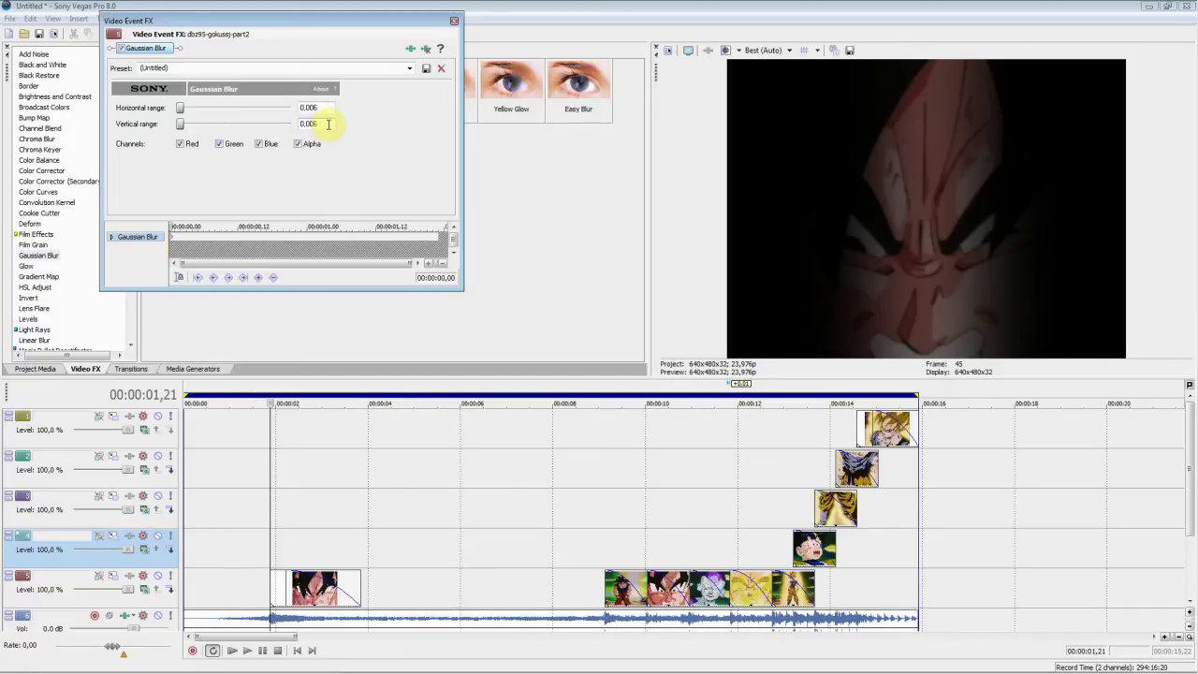
click(198, 243)
key(Right)
key(Right)
key(Right)
key(Right)
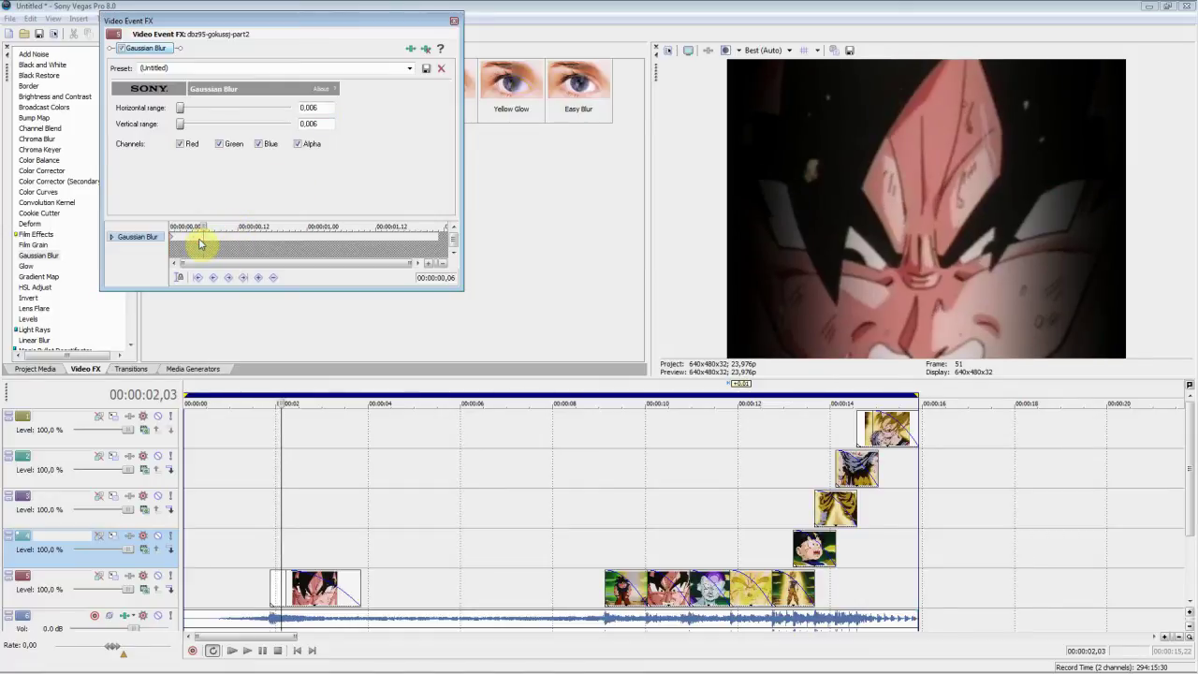
drag(249, 246, 203, 243)
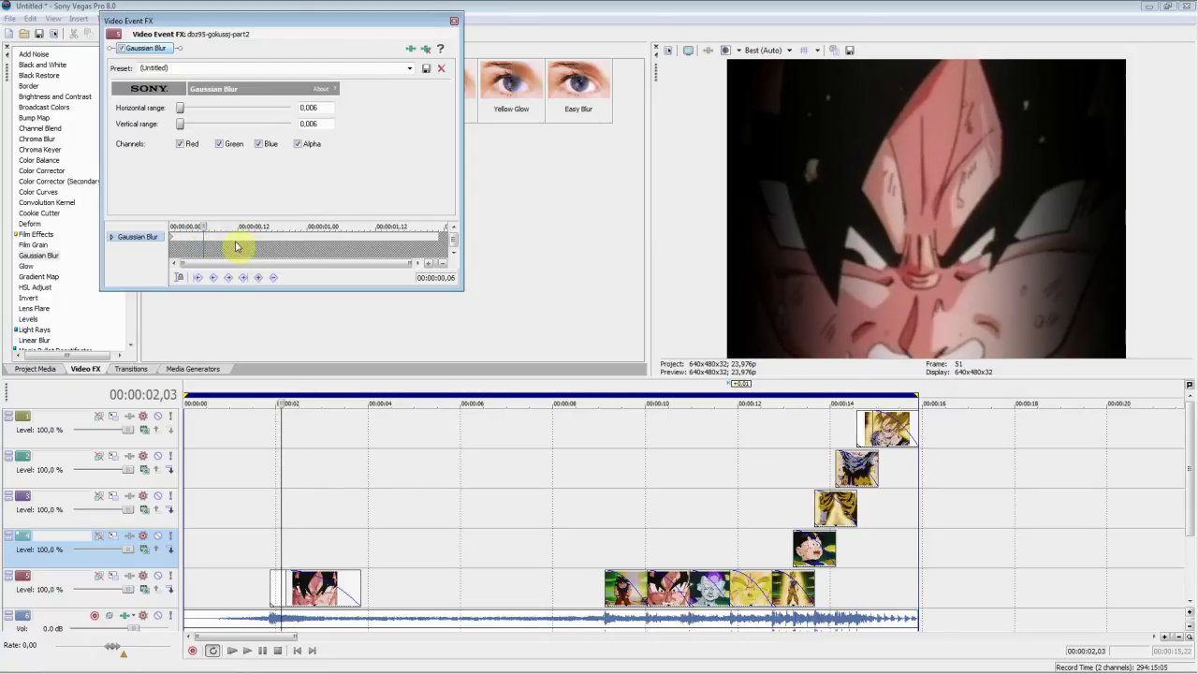
drag(251, 245, 443, 235)
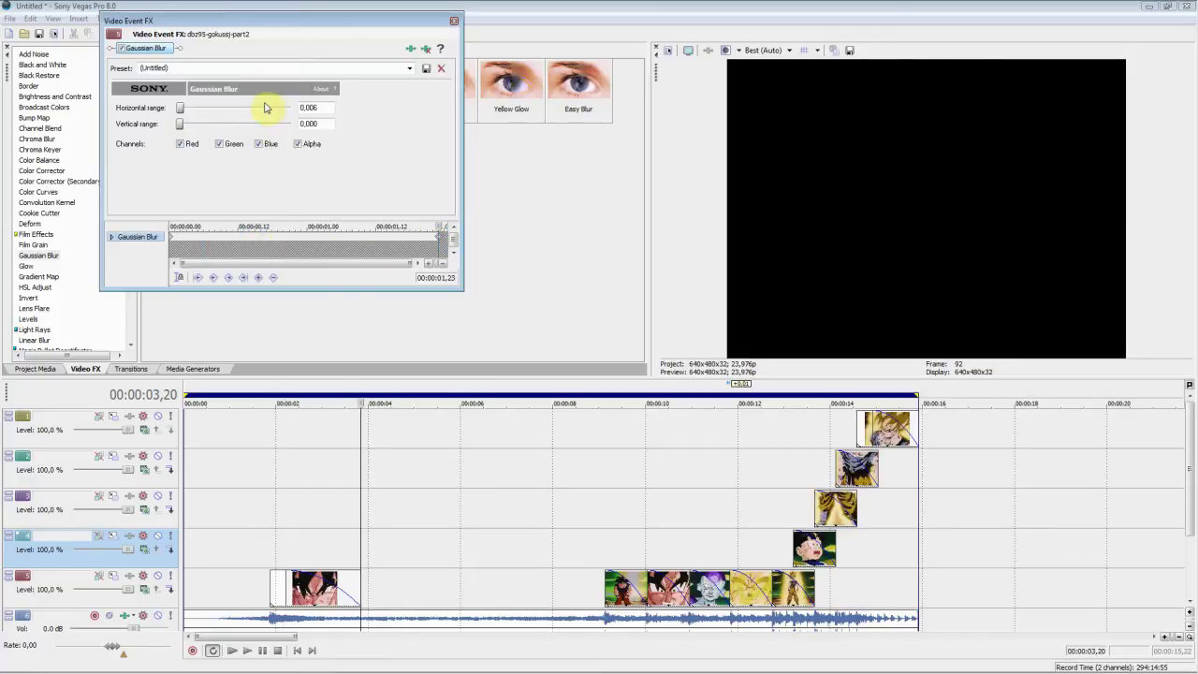
Step: Play back the opening clip to check its Gaussian Blur
double_click(279, 585)
key(space)
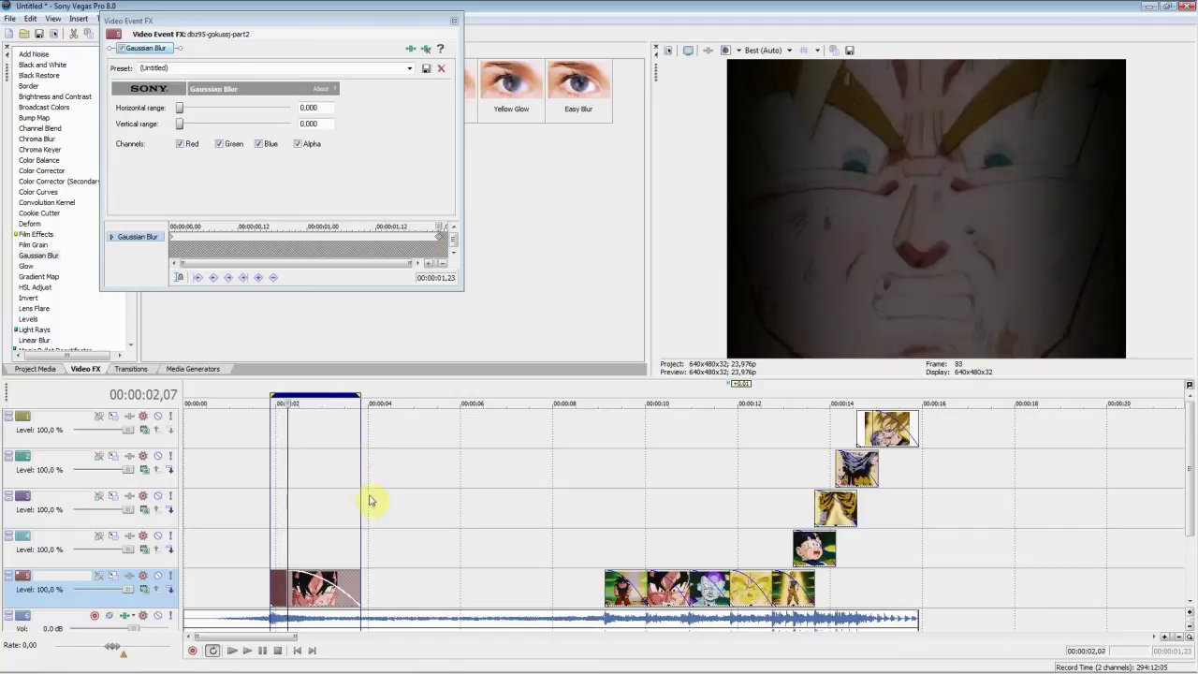
key(space)
key(space)
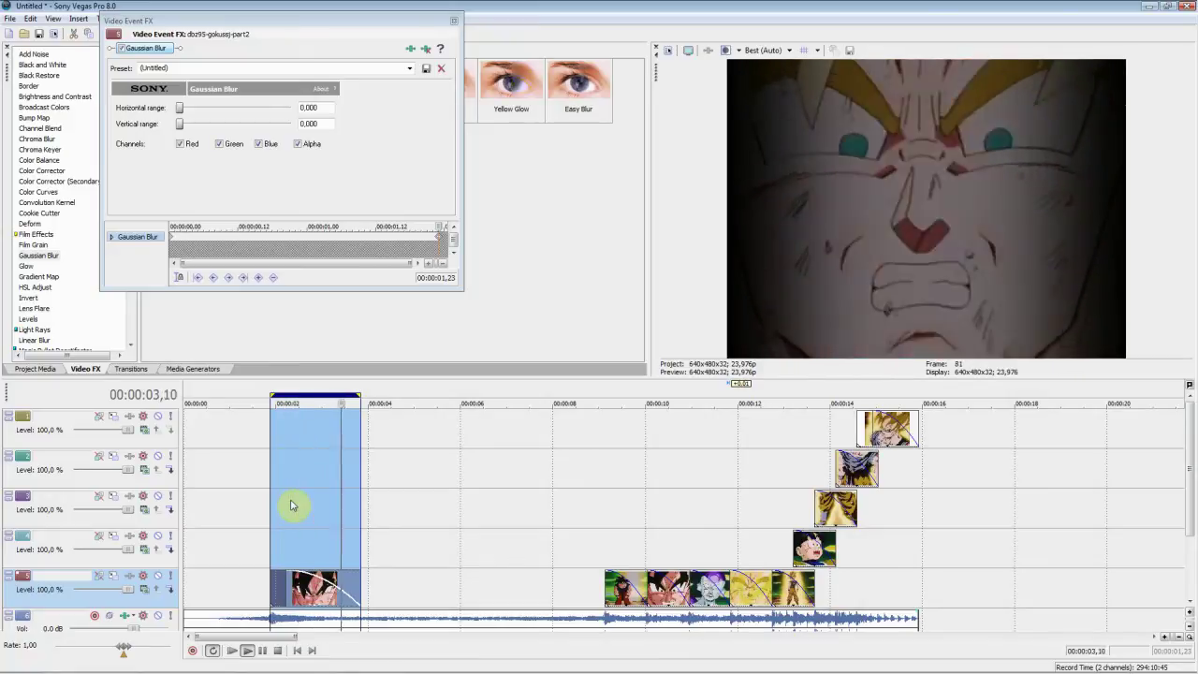
key(space)
Step: Set the opening clip's starting Gaussian Blur keyframe to 0.012 for horizontal and vertical range, and preview the clip
click(170, 237)
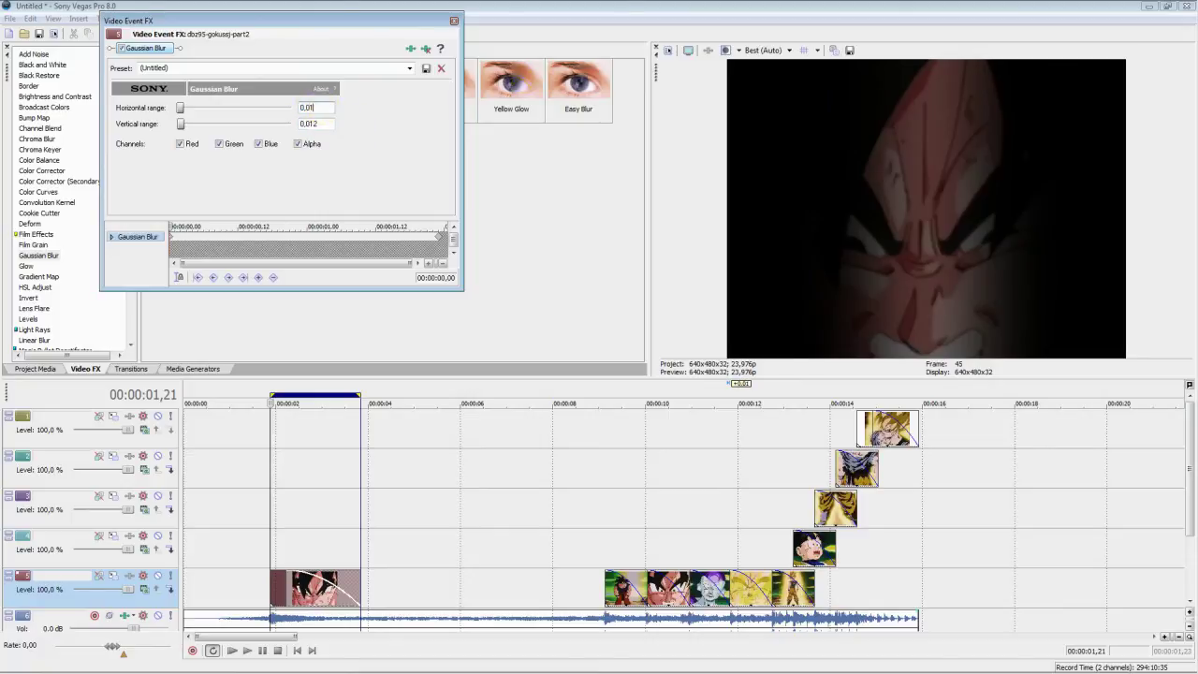
double_click(285, 590)
key(space)
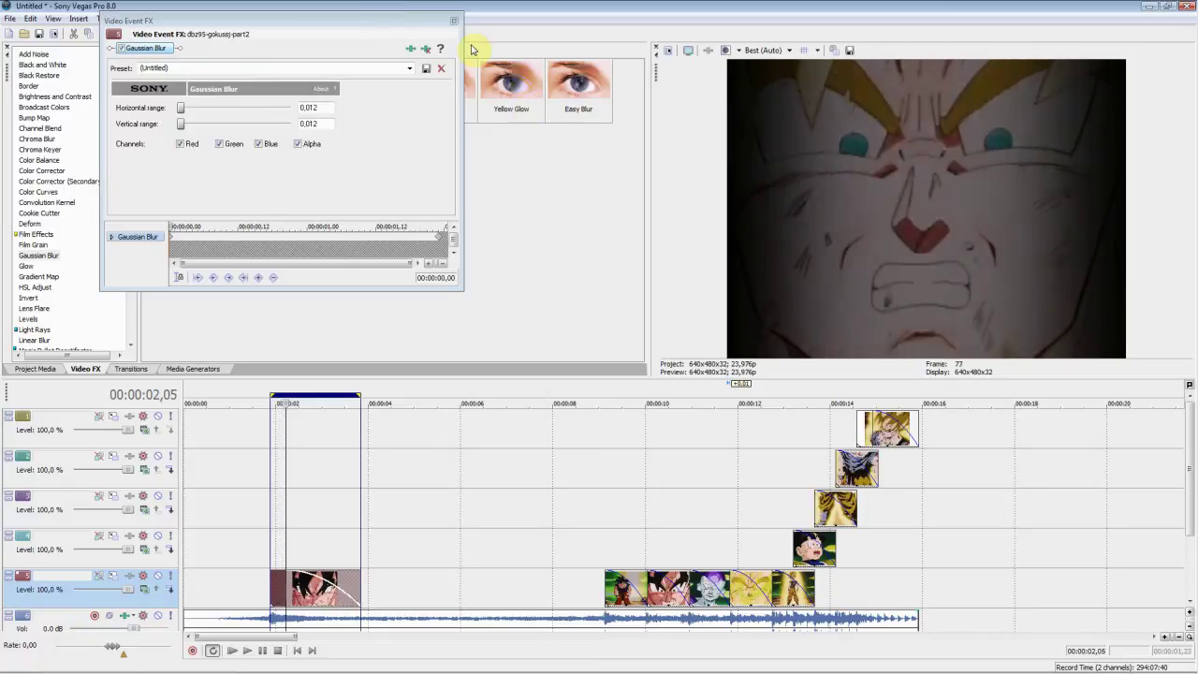
click(453, 21)
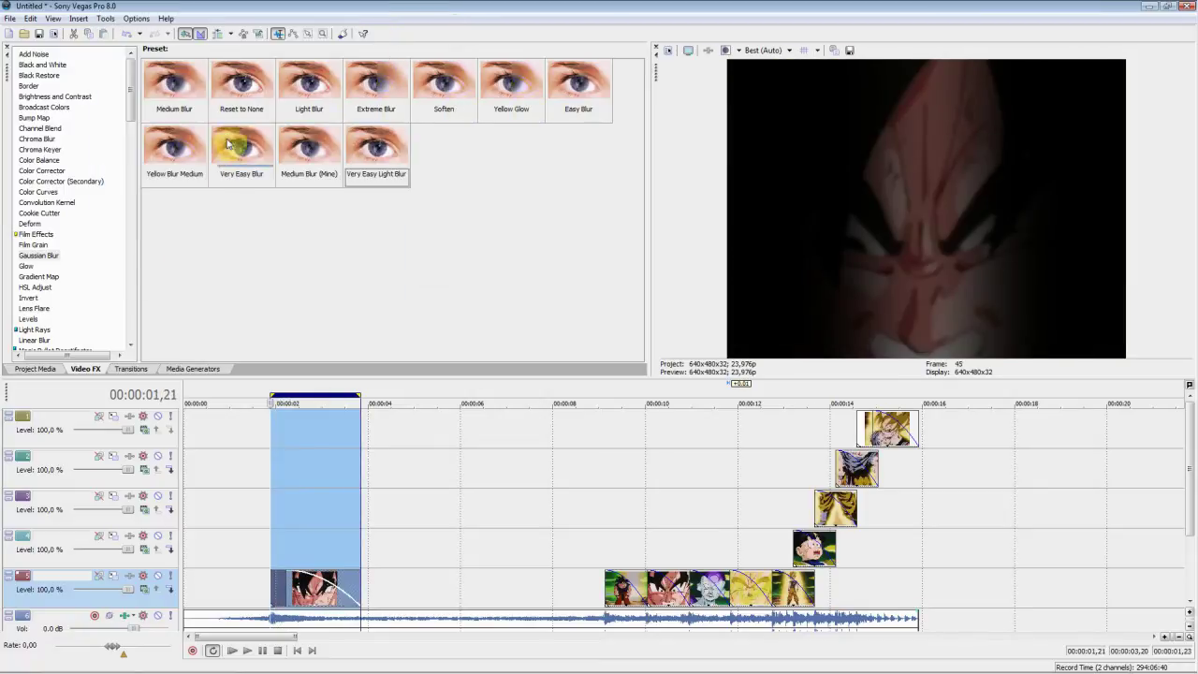
Step: Apply the Zoom (Tiny) Deform to the opening clip and keyframe its amount at the start, at -0.200 on 00:00:00,05, and at -0.300 on the end
click(35, 224)
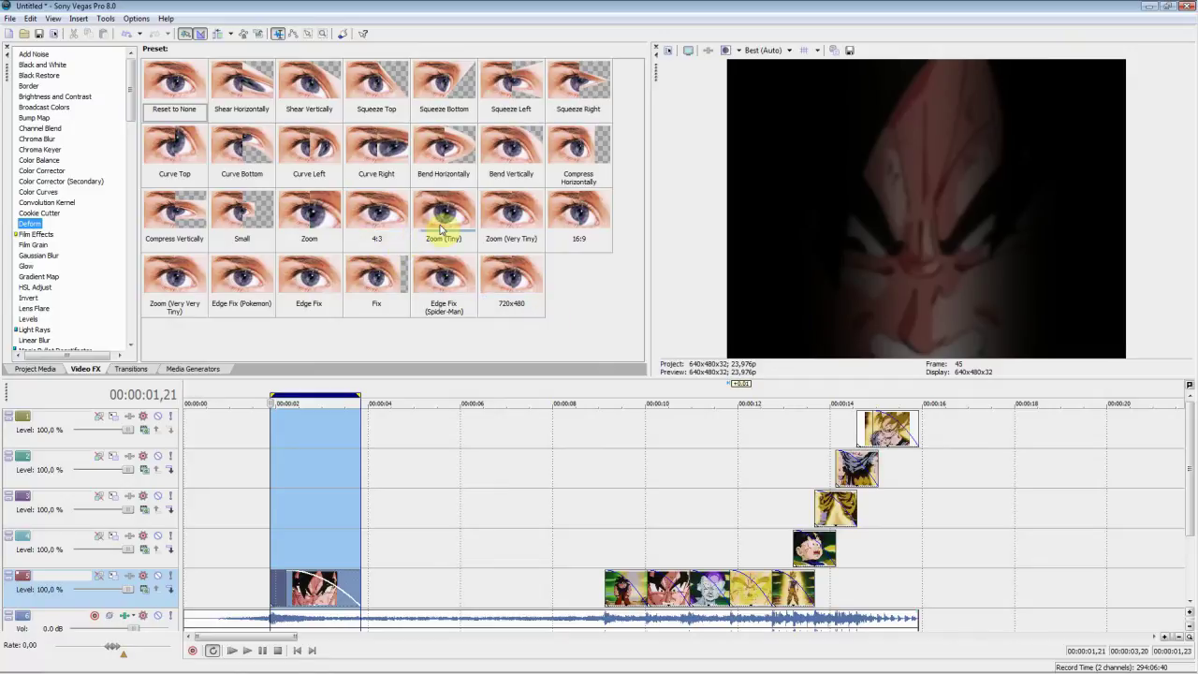
drag(441, 223, 325, 562)
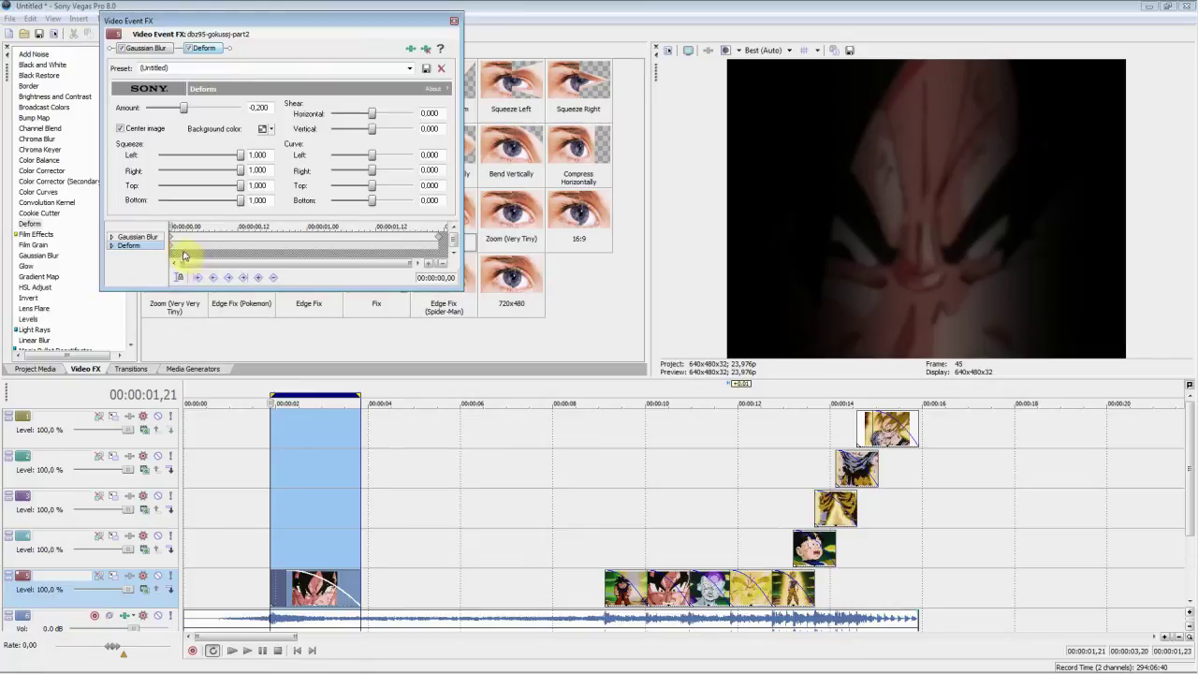
click(173, 247)
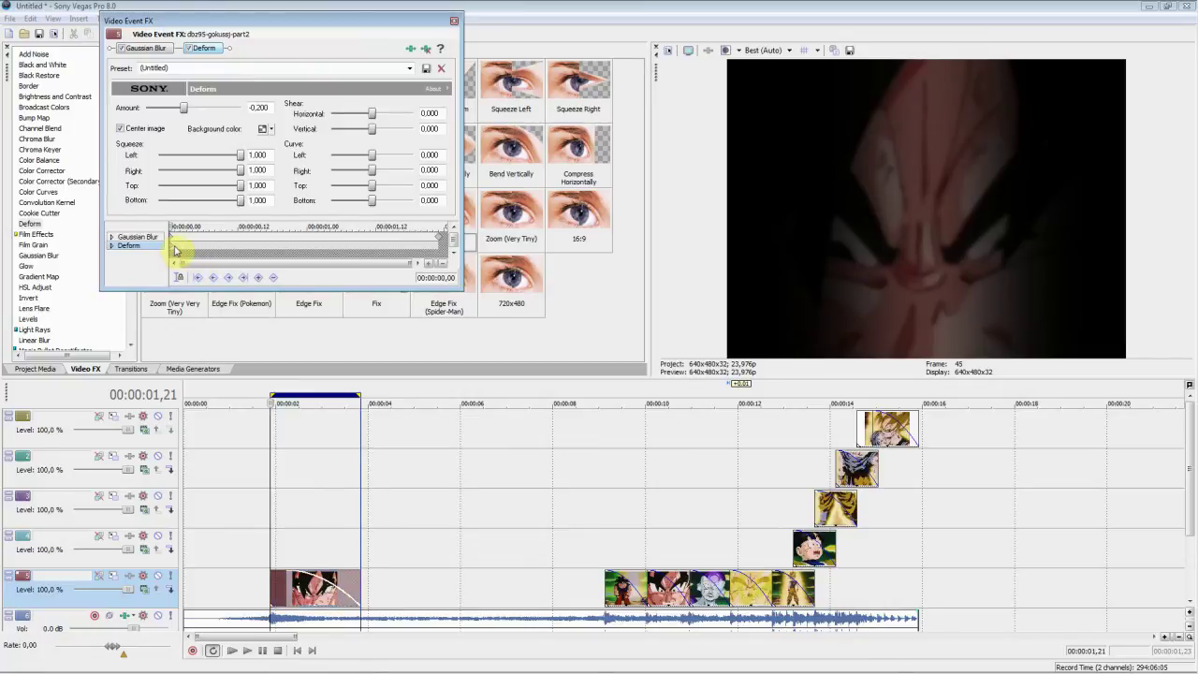
drag(202, 248, 198, 248)
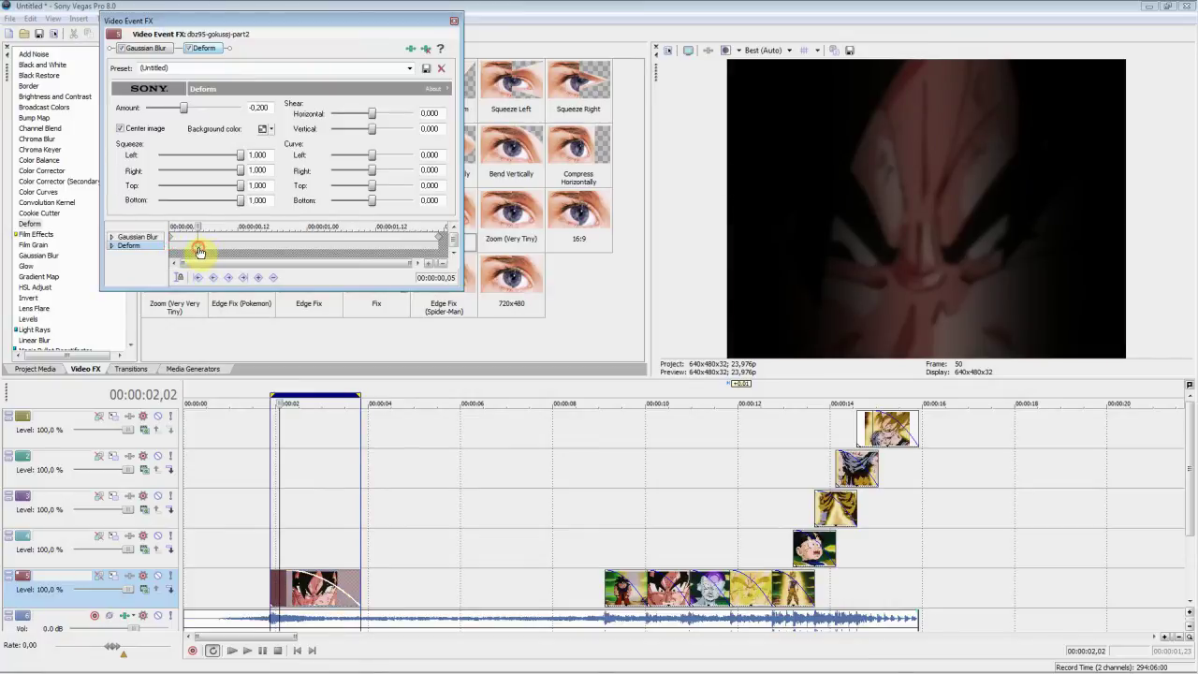
key(Left)
key(Left)
key(Left)
key(Left)
key(Left)
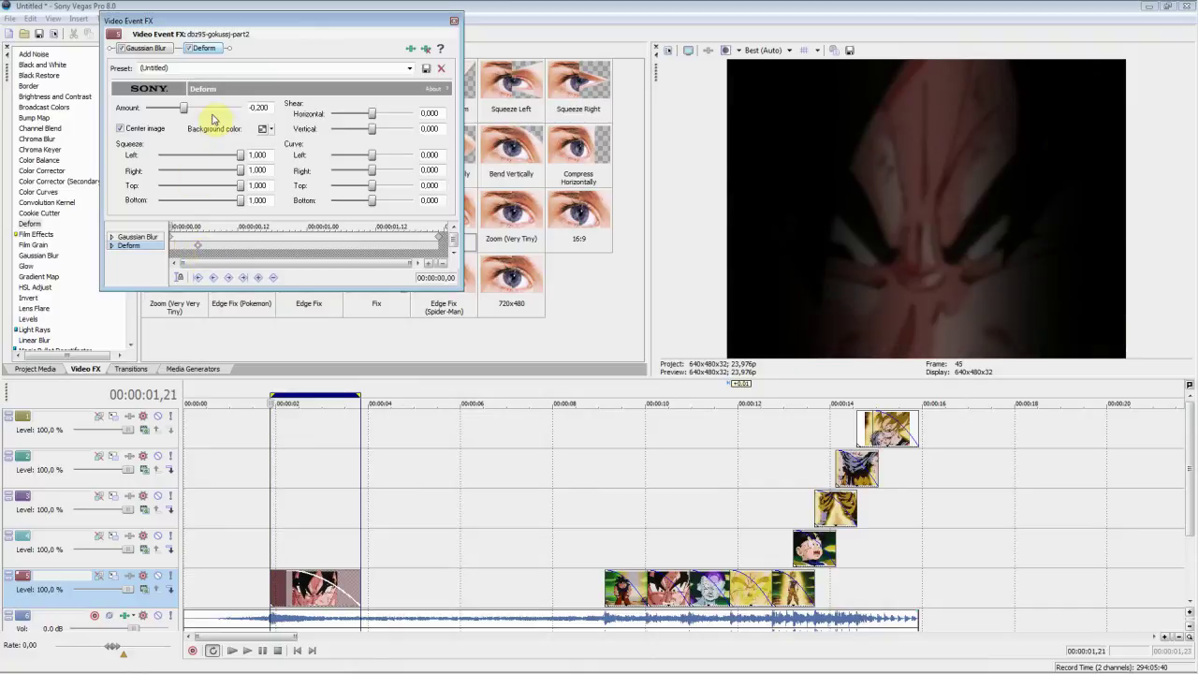
click(244, 110)
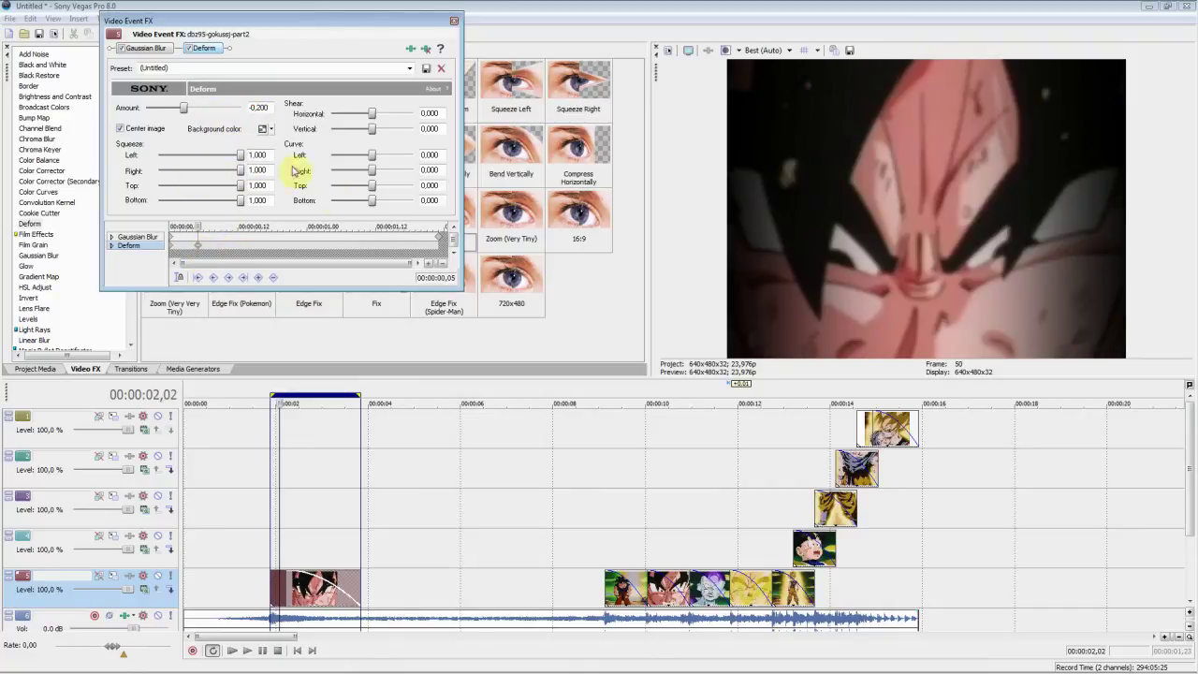
click(444, 253)
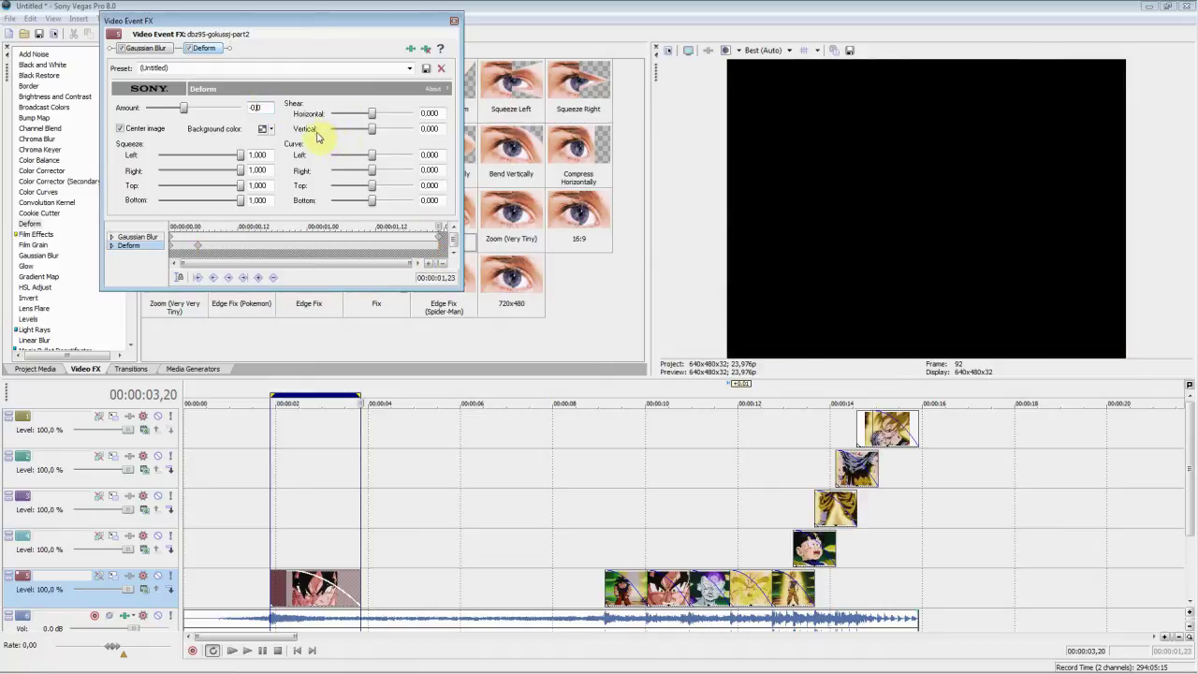
Step: Play back the opening clip repeatedly to check its combined Gaussian Blur and Deform
click(278, 591)
key(space)
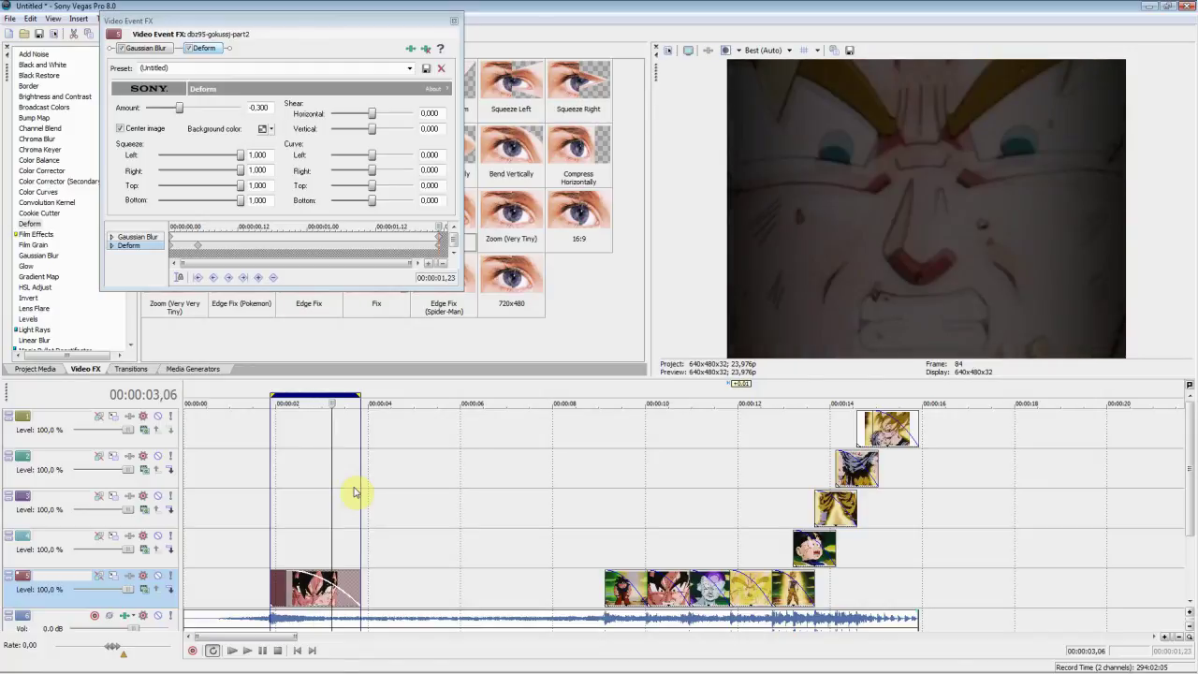
key(space)
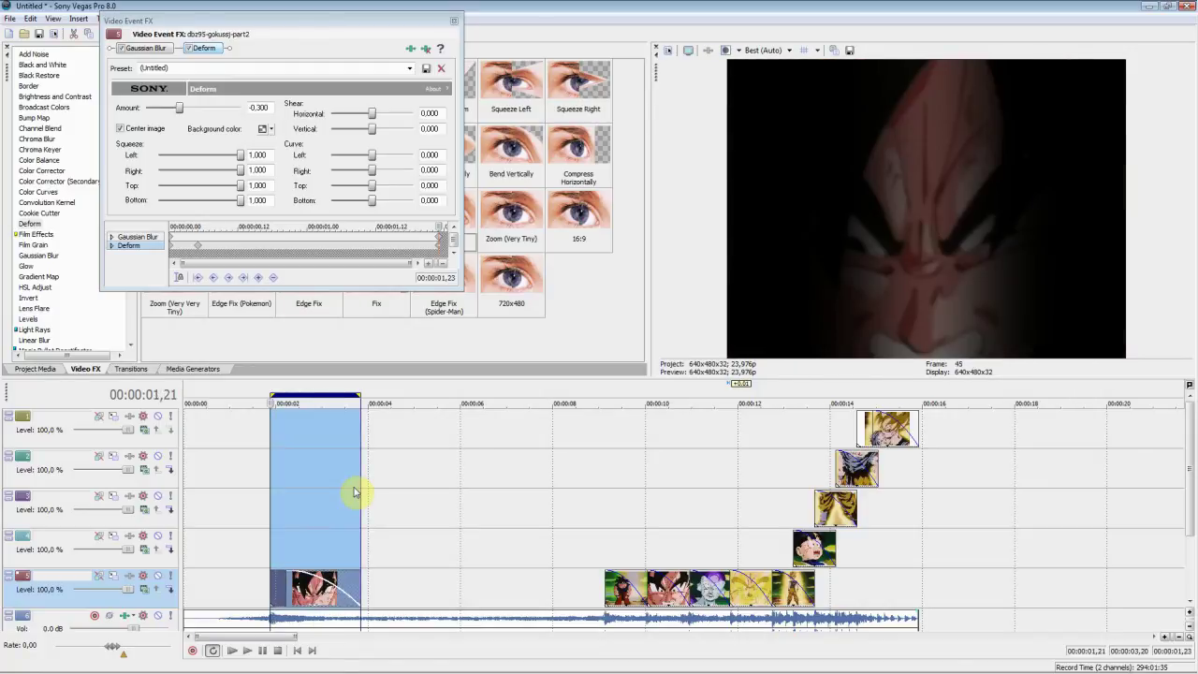
key(space)
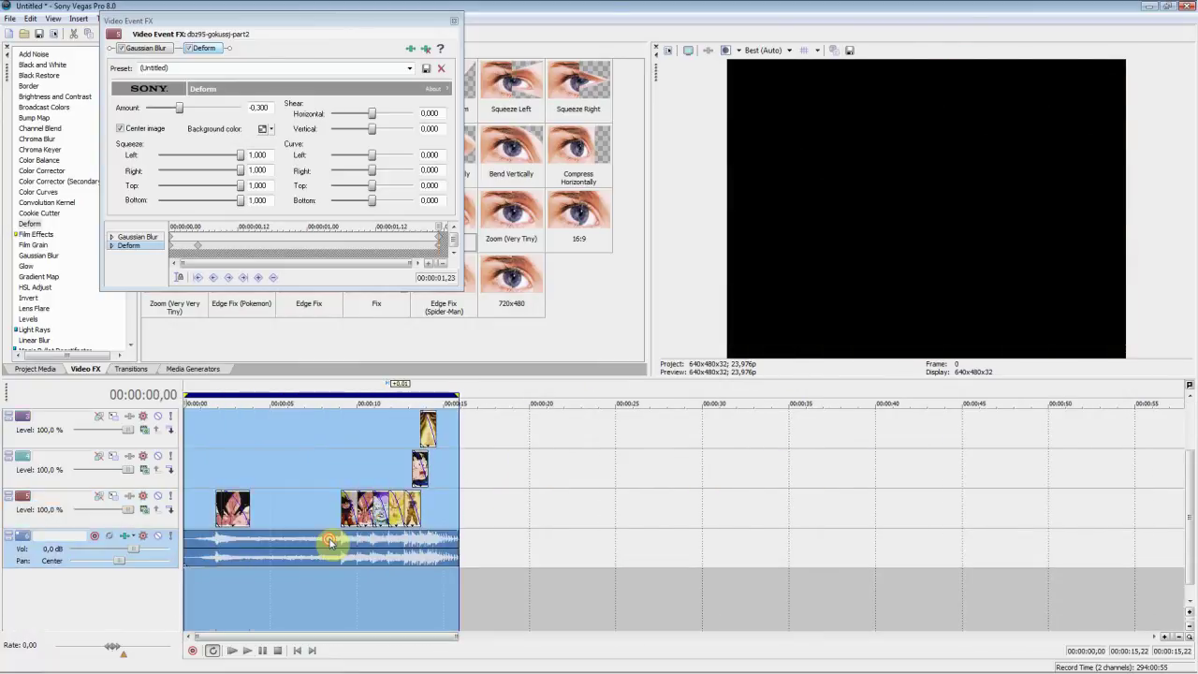
scroll(329, 543, up, 2)
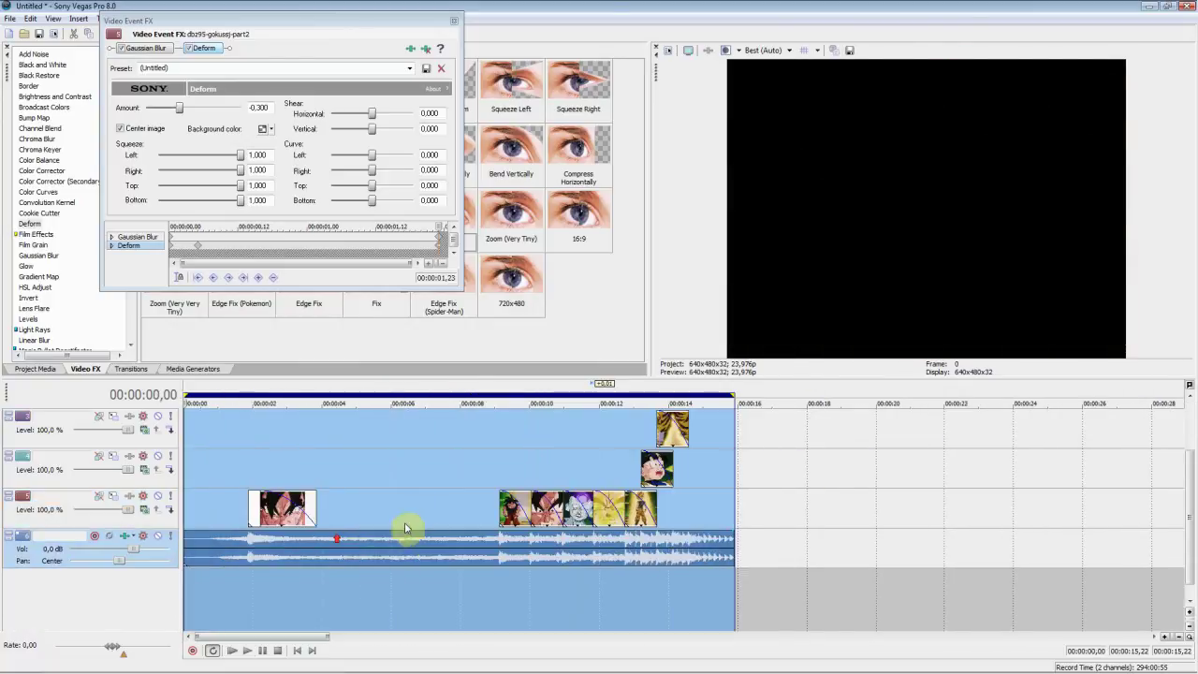
right_click(422, 560)
scroll(447, 550, up, 2)
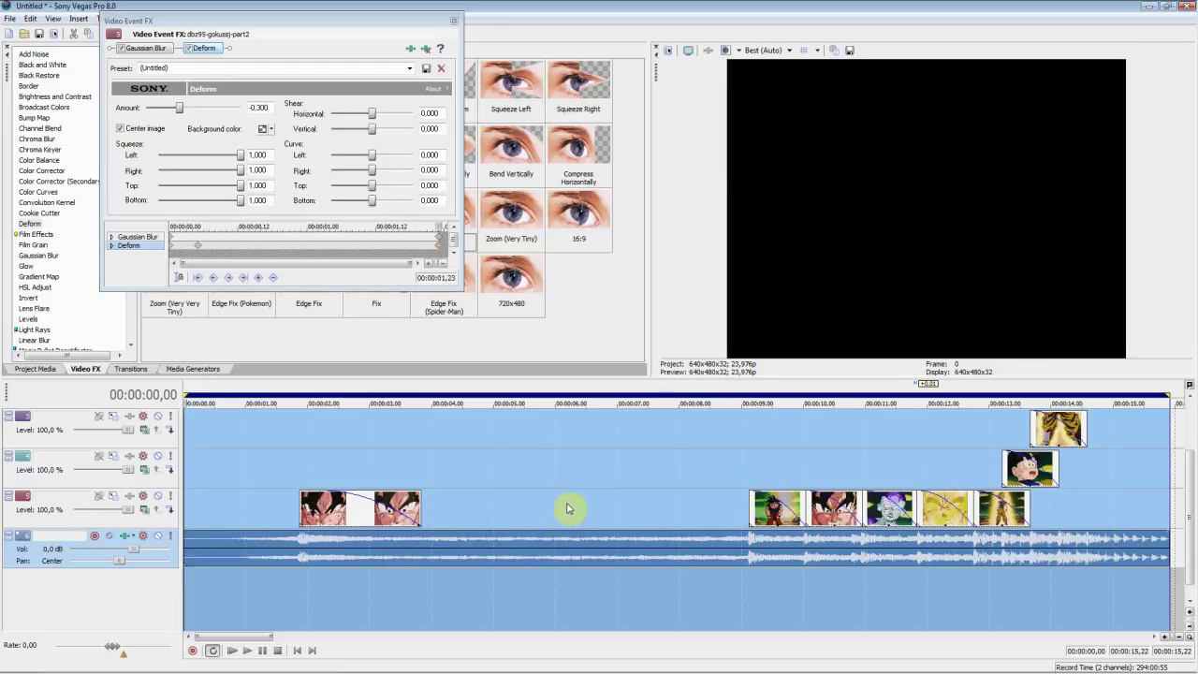
Step: Close the Video Event FX window of the opening clip to return to the full timeline of video tracks
scroll(571, 510, up, 2)
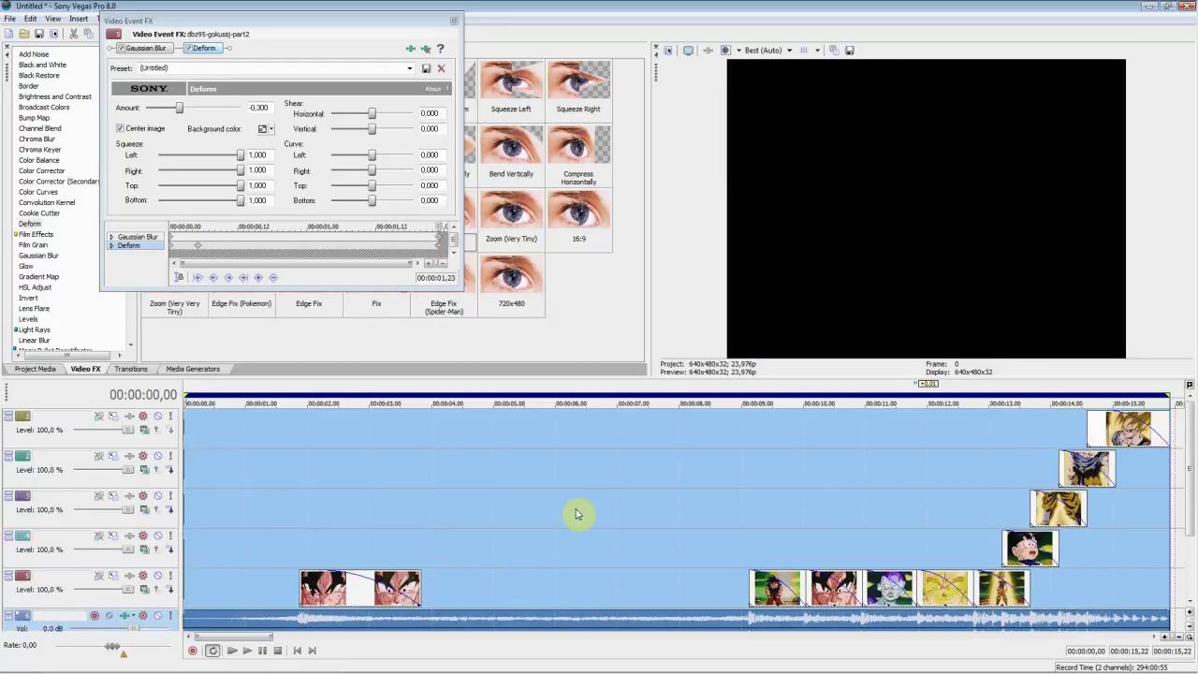
click(454, 21)
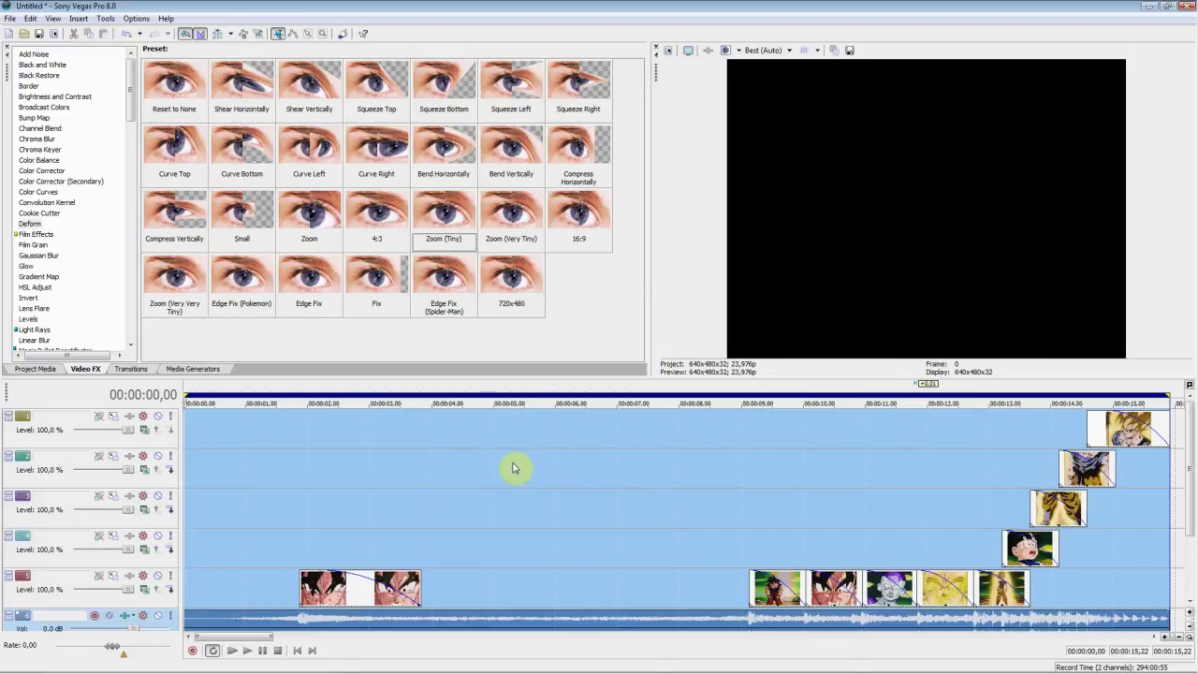
scroll(513, 468, down, 1)
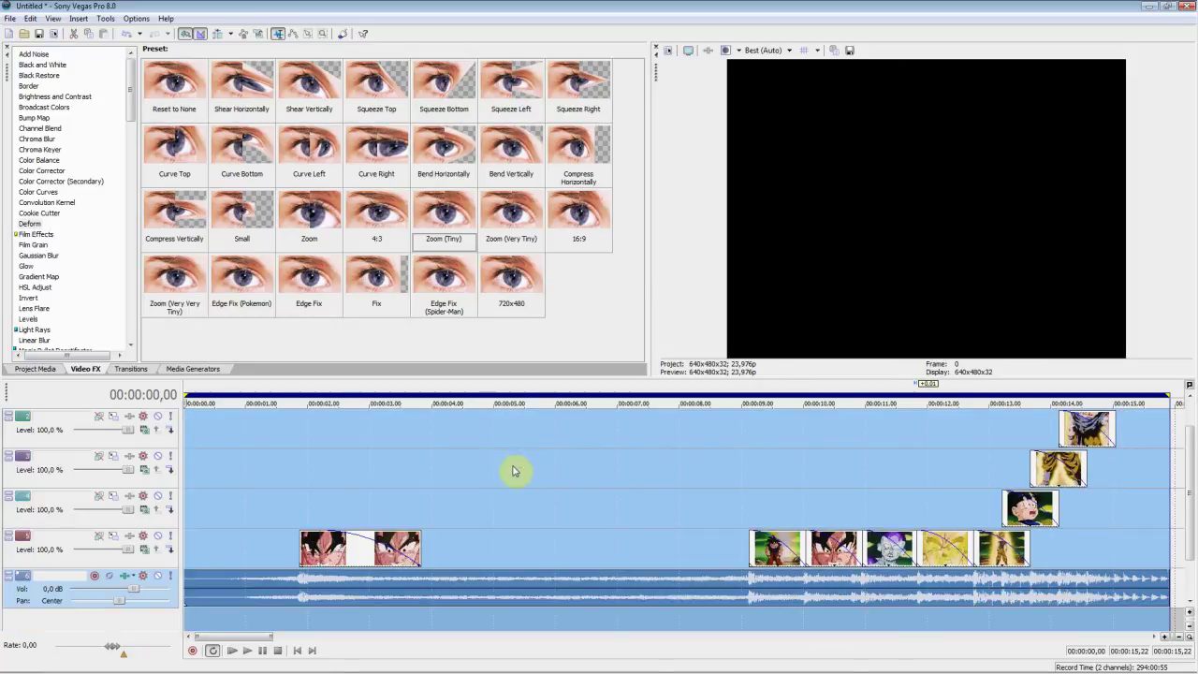
scroll(515, 465, up, 1)
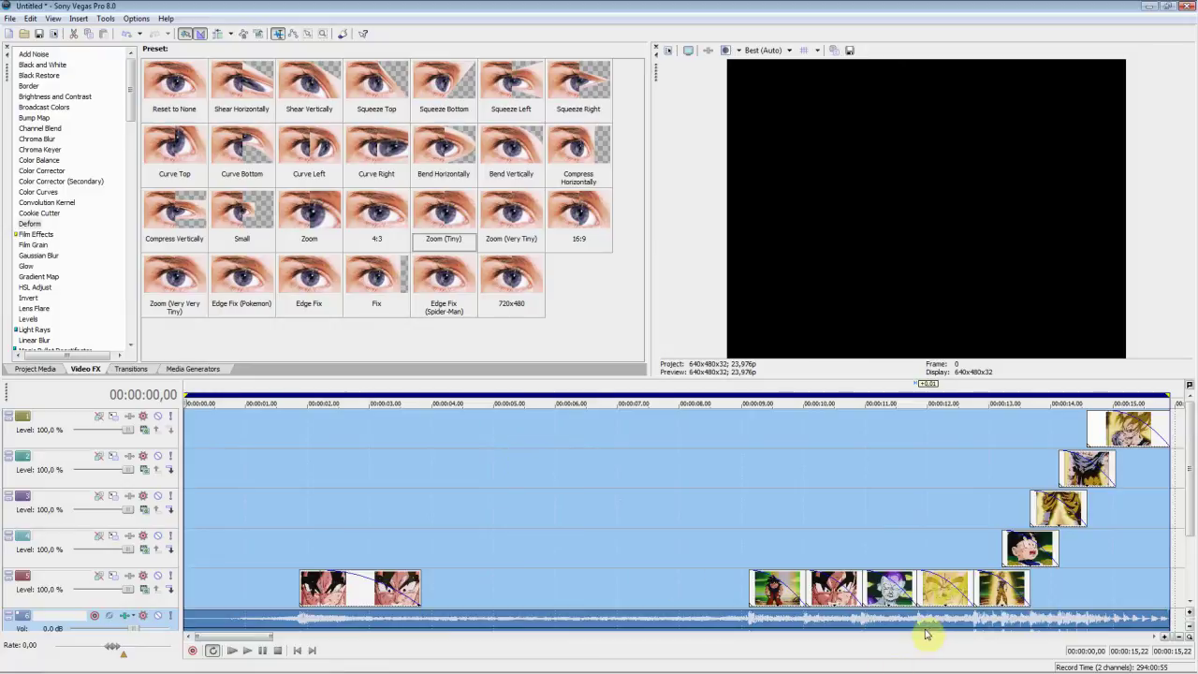
mouse_move(945, 670)
right_click(1104, 655)
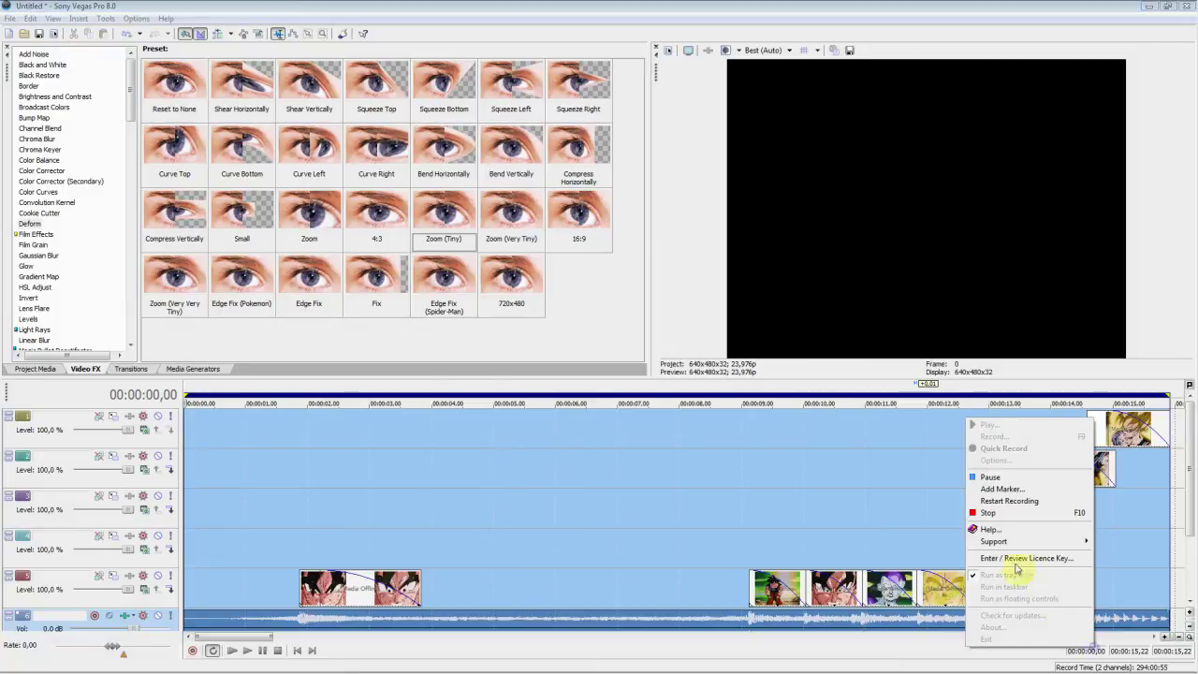
click(989, 526)
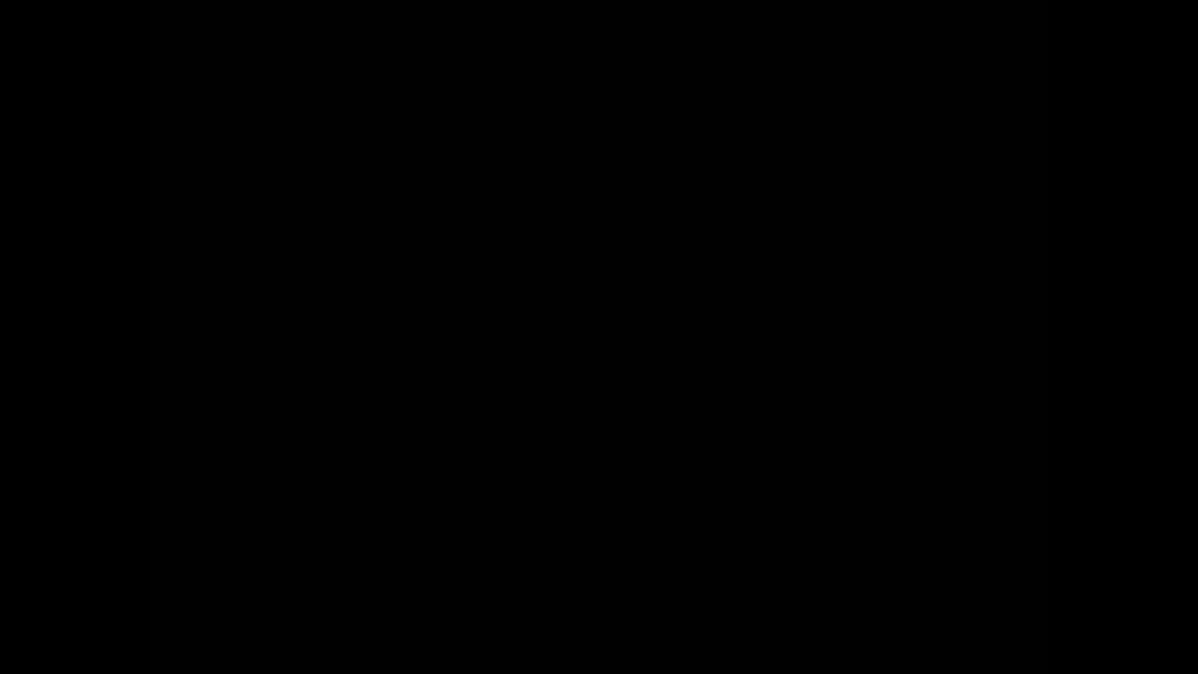